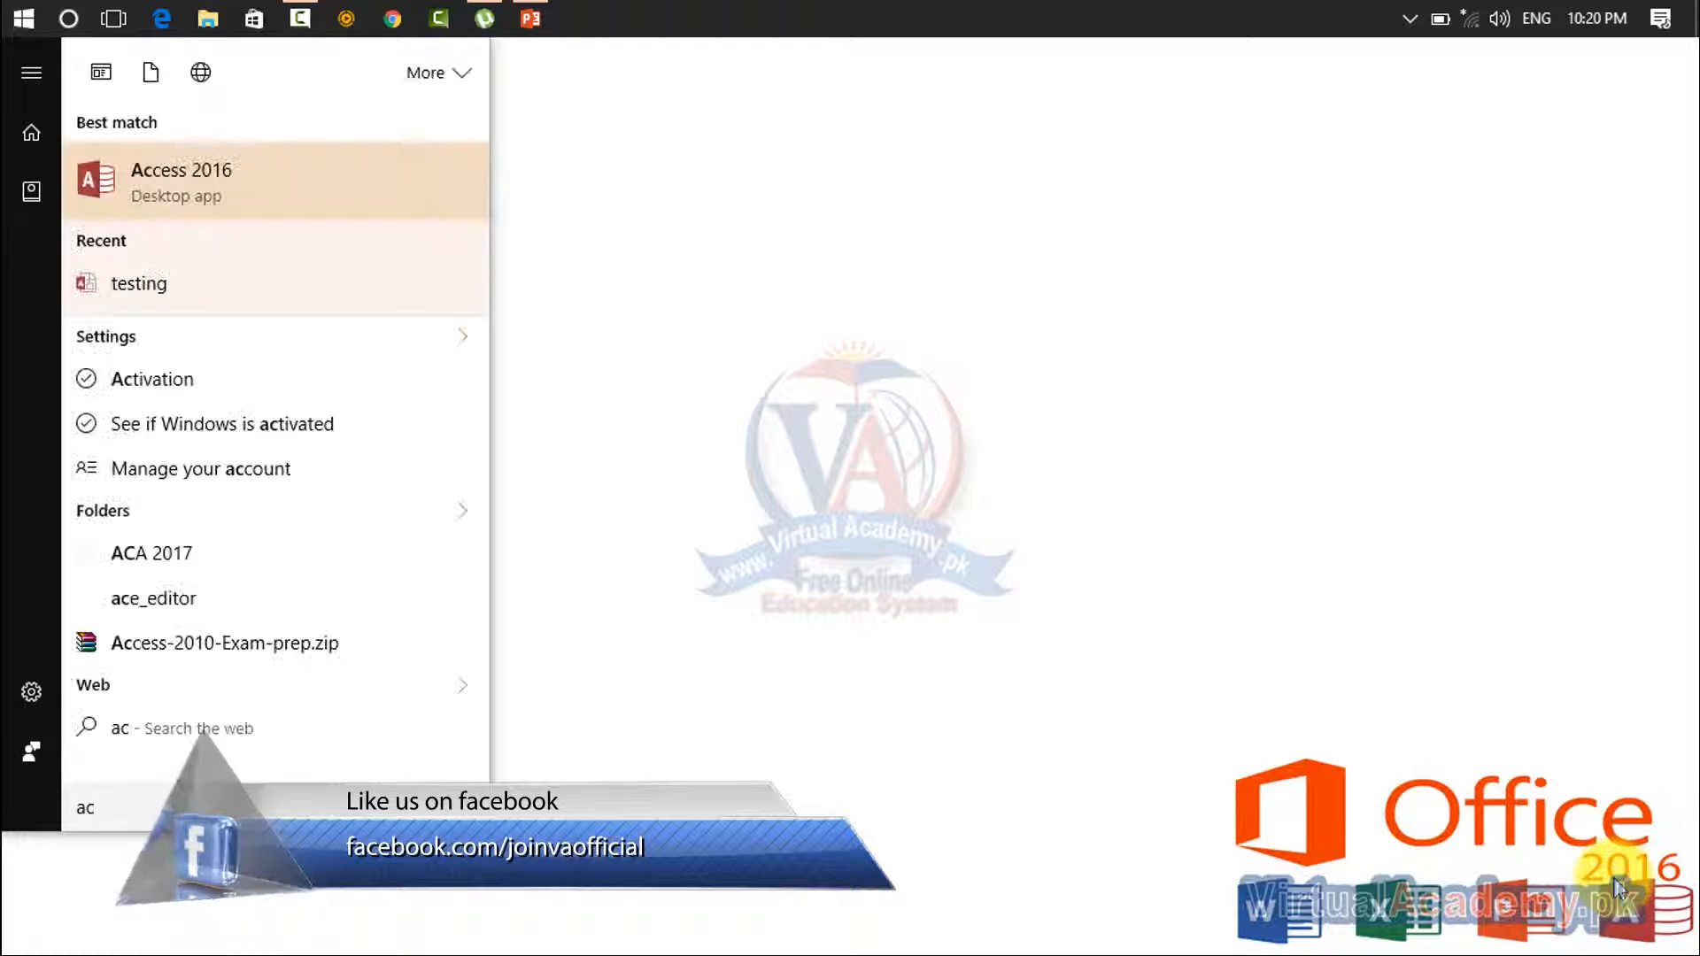
Start Access 2016, dismiss the activation wizard and open the recent "virtual academy student details" database stored on the Desktop
type("ess")
key("Return")
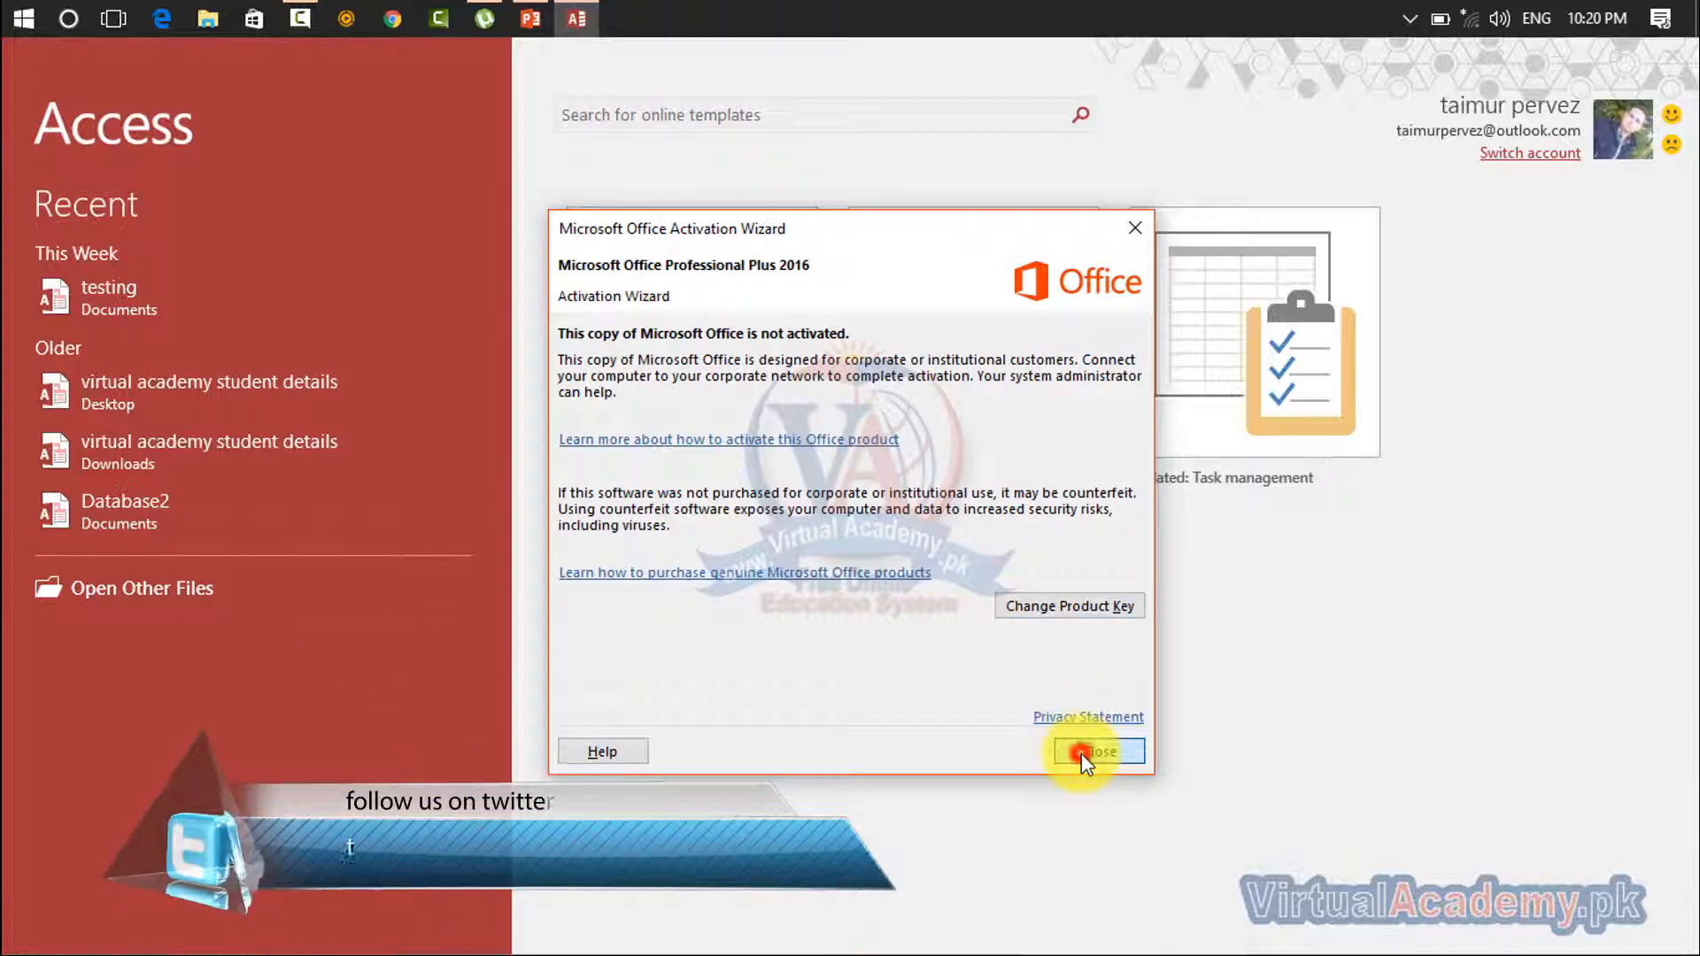
left_click(1081, 751)
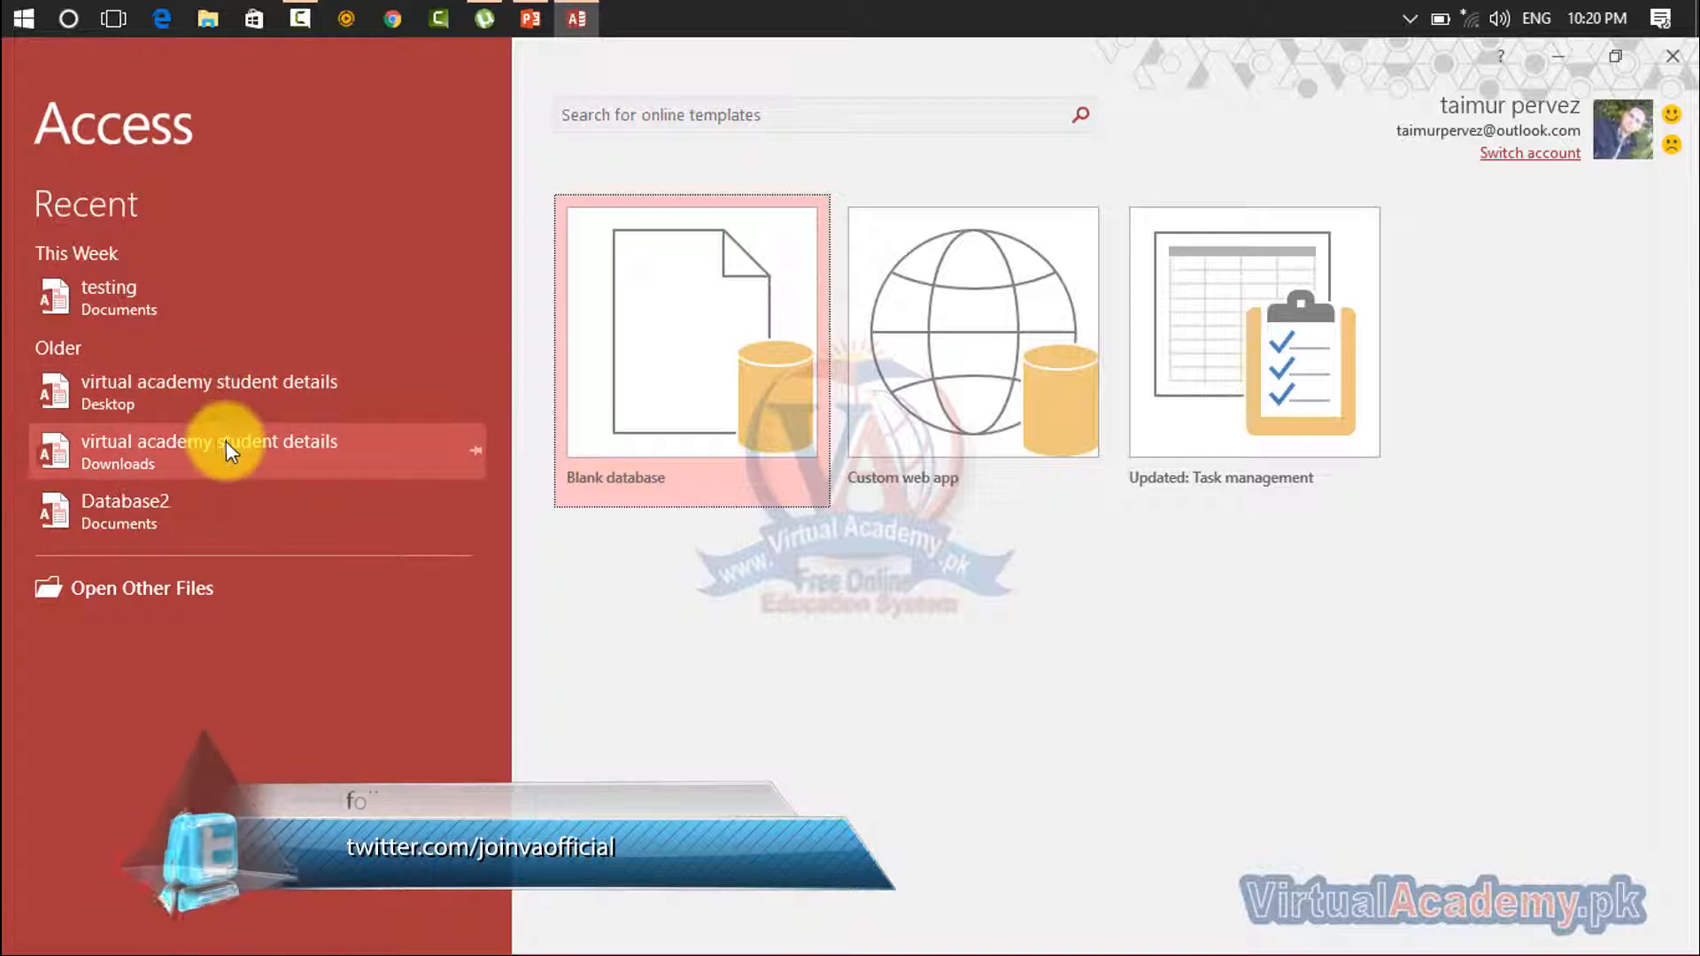
left_click(248, 395)
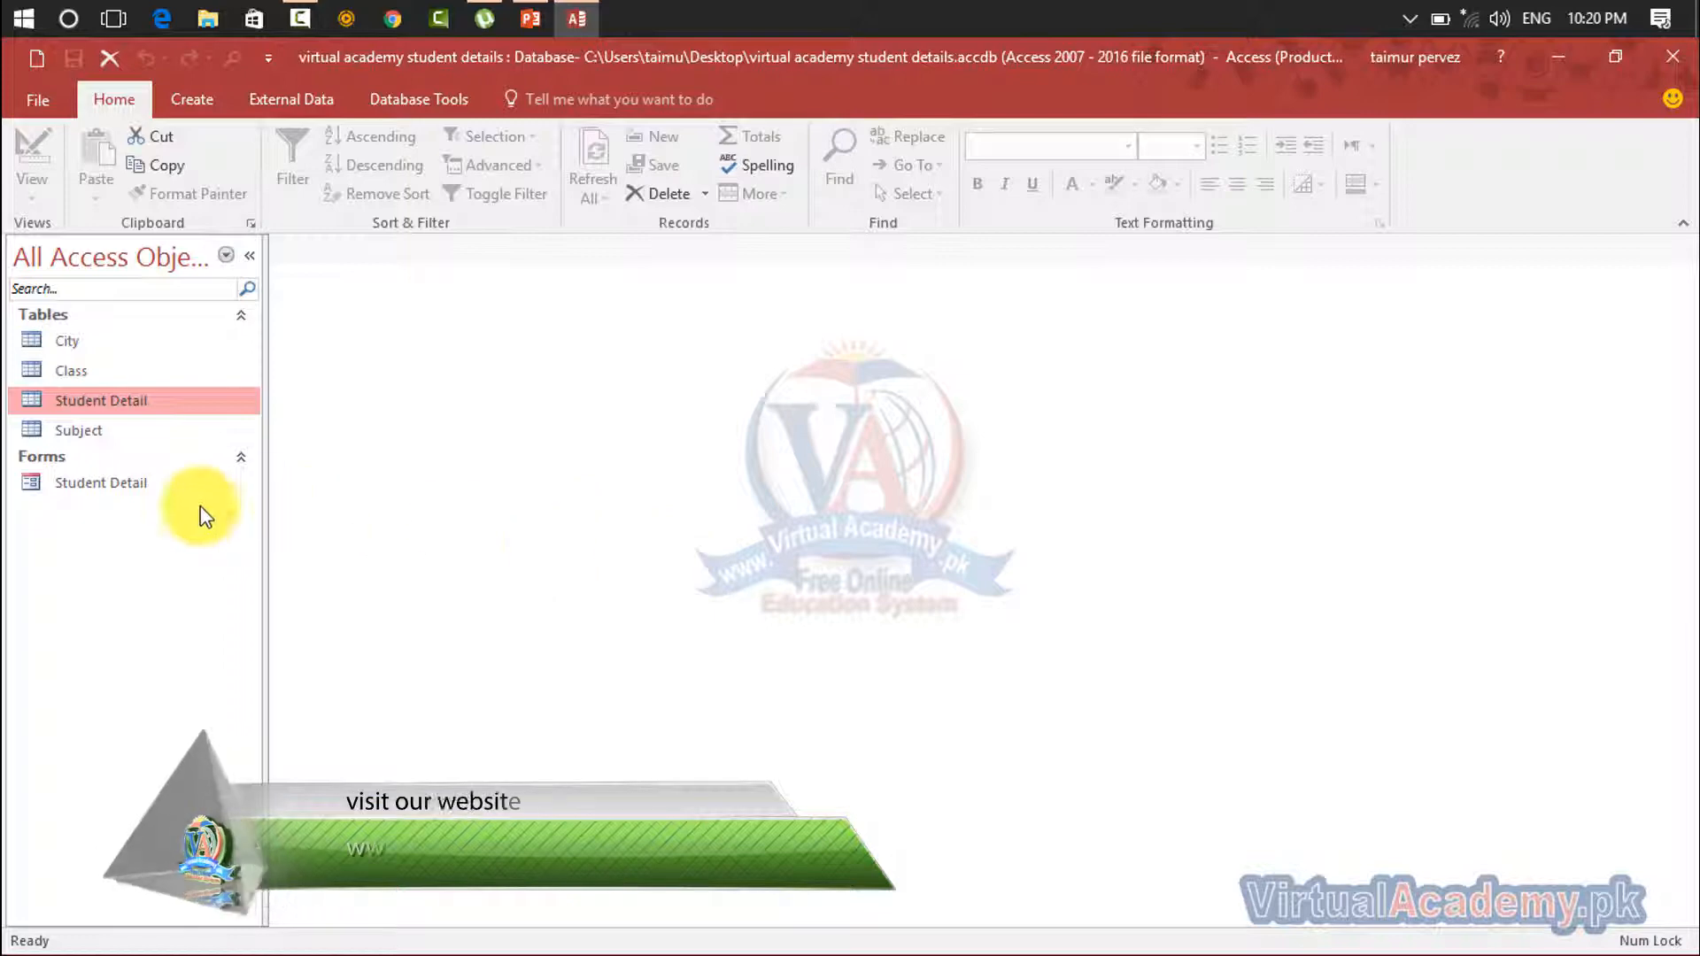
Open the existing Student Detail form and switch it to Design View to examine its layout
double_click(140, 494)
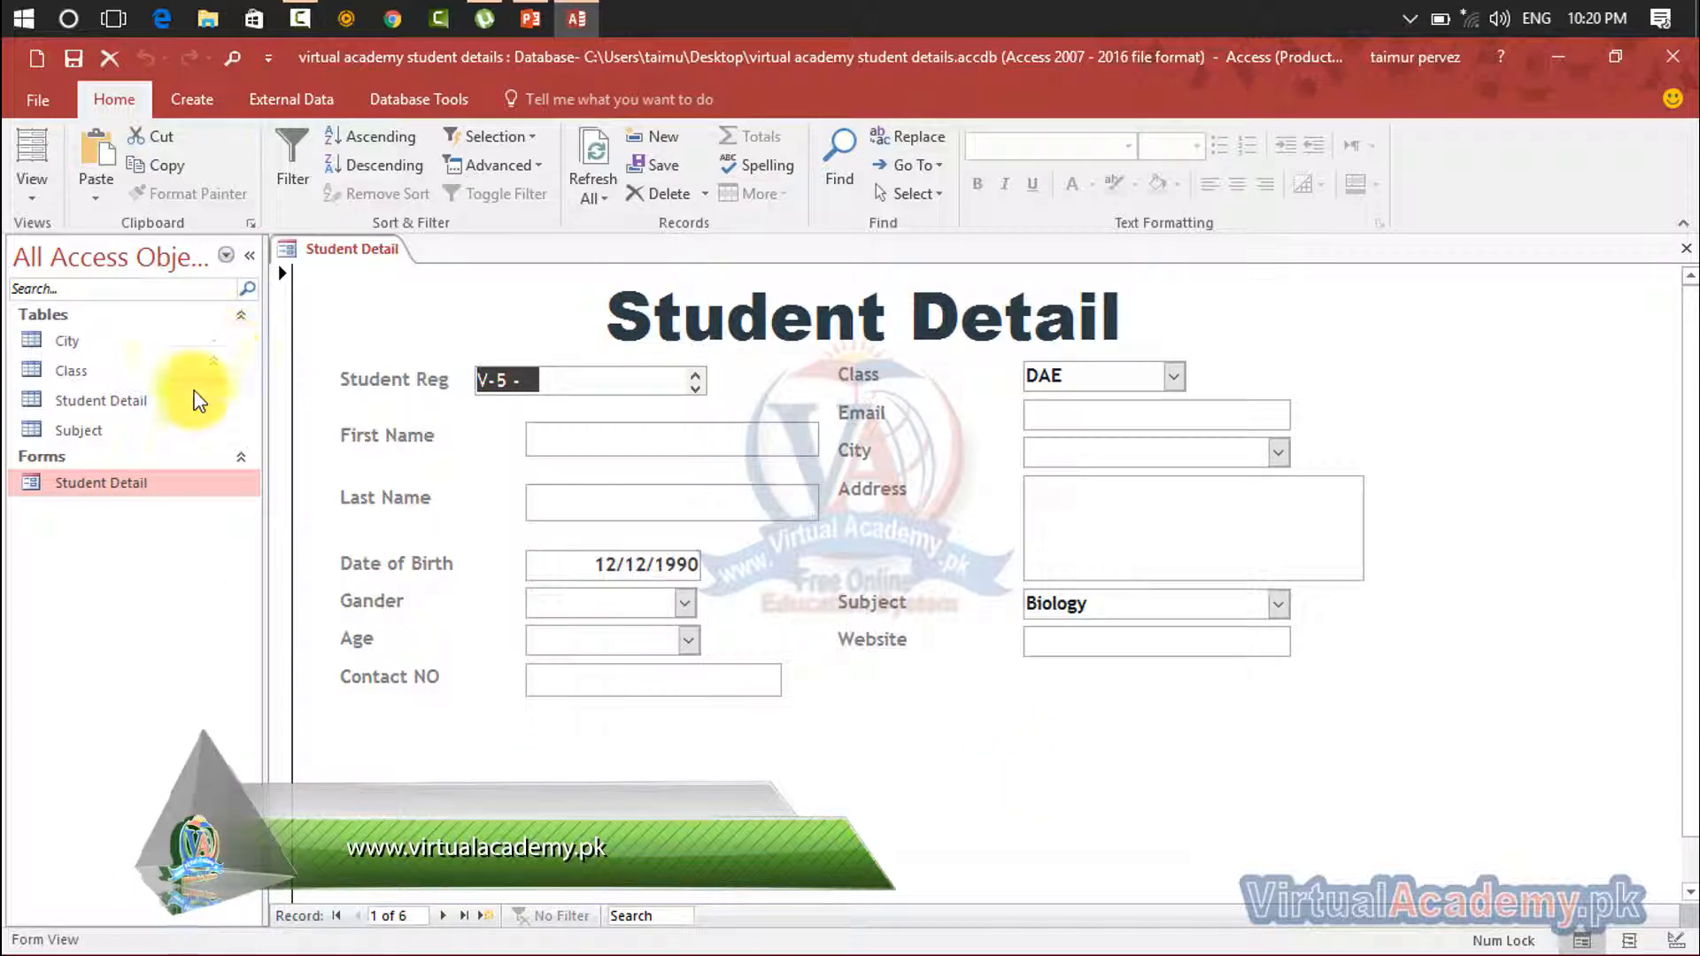
right_click(146, 496)
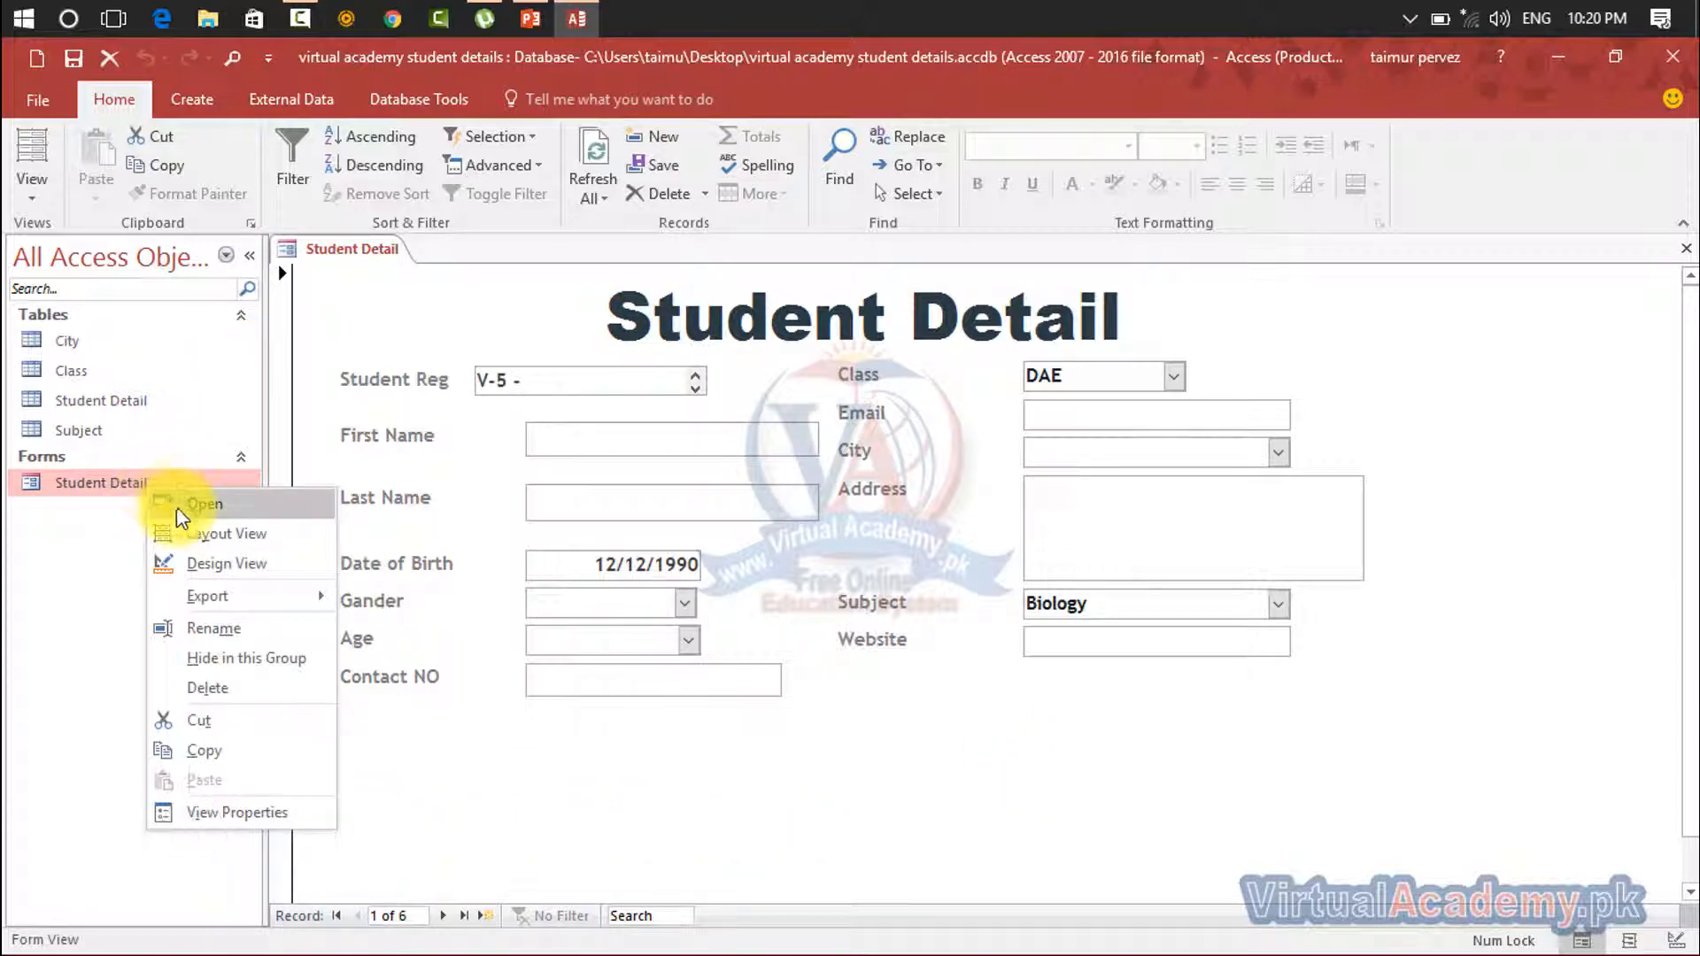
left_click(192, 567)
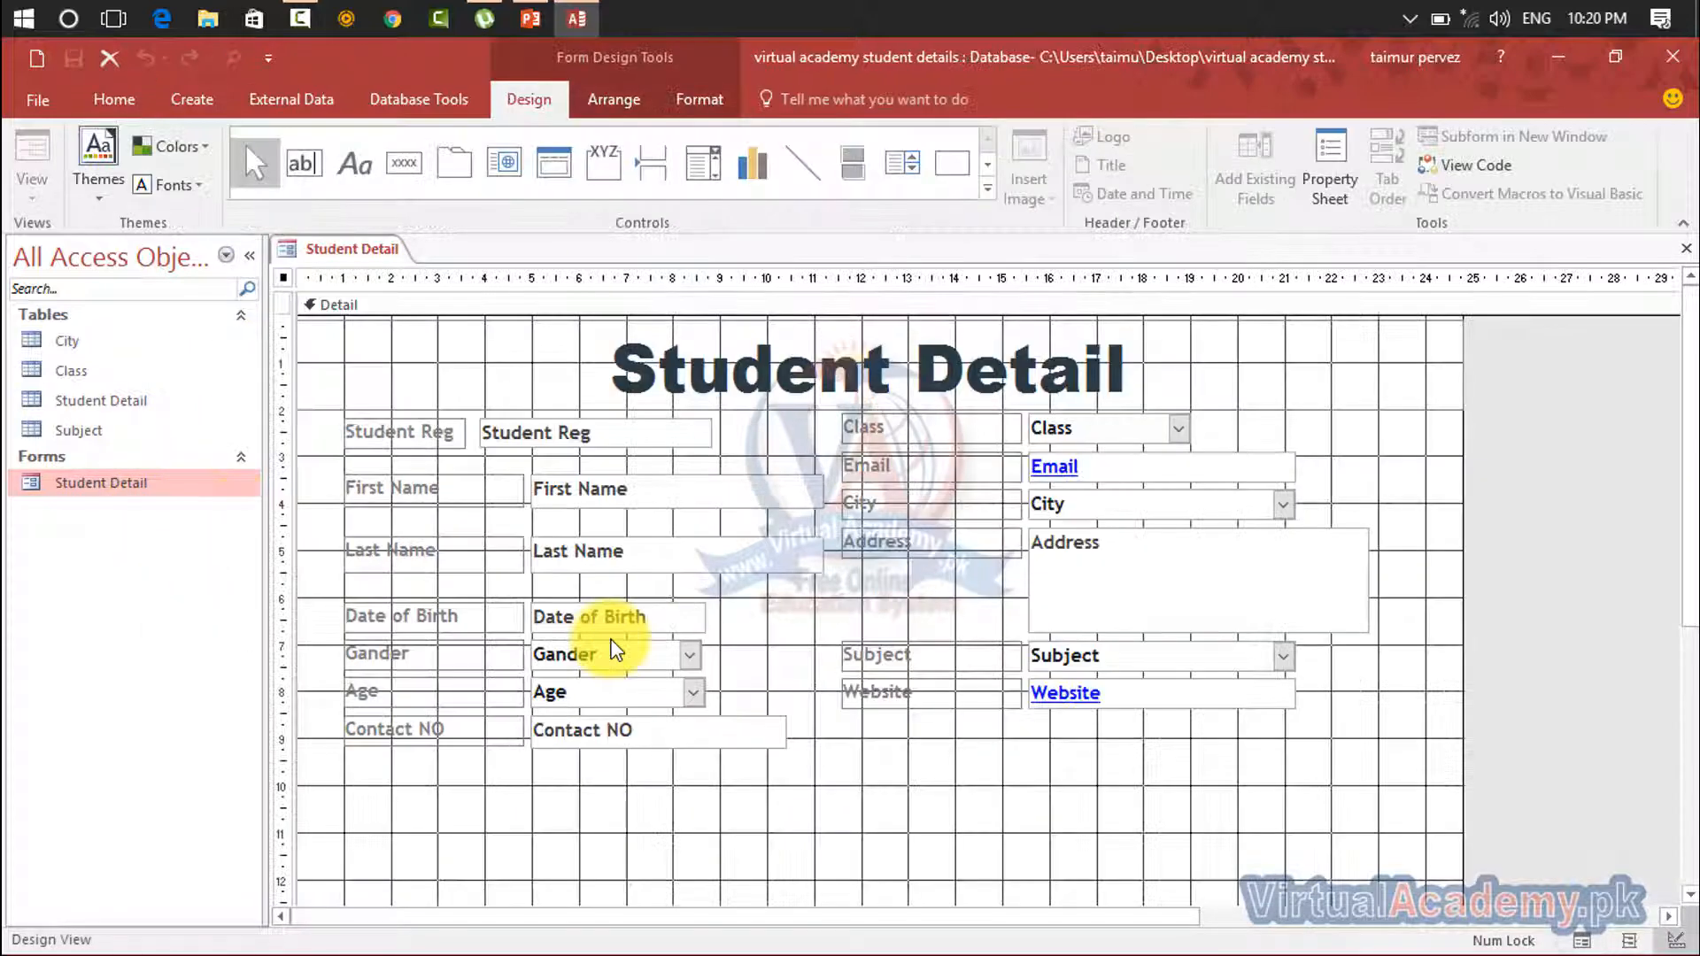
Try to delete the Student Detail form while it is still open
right_click(140, 480)
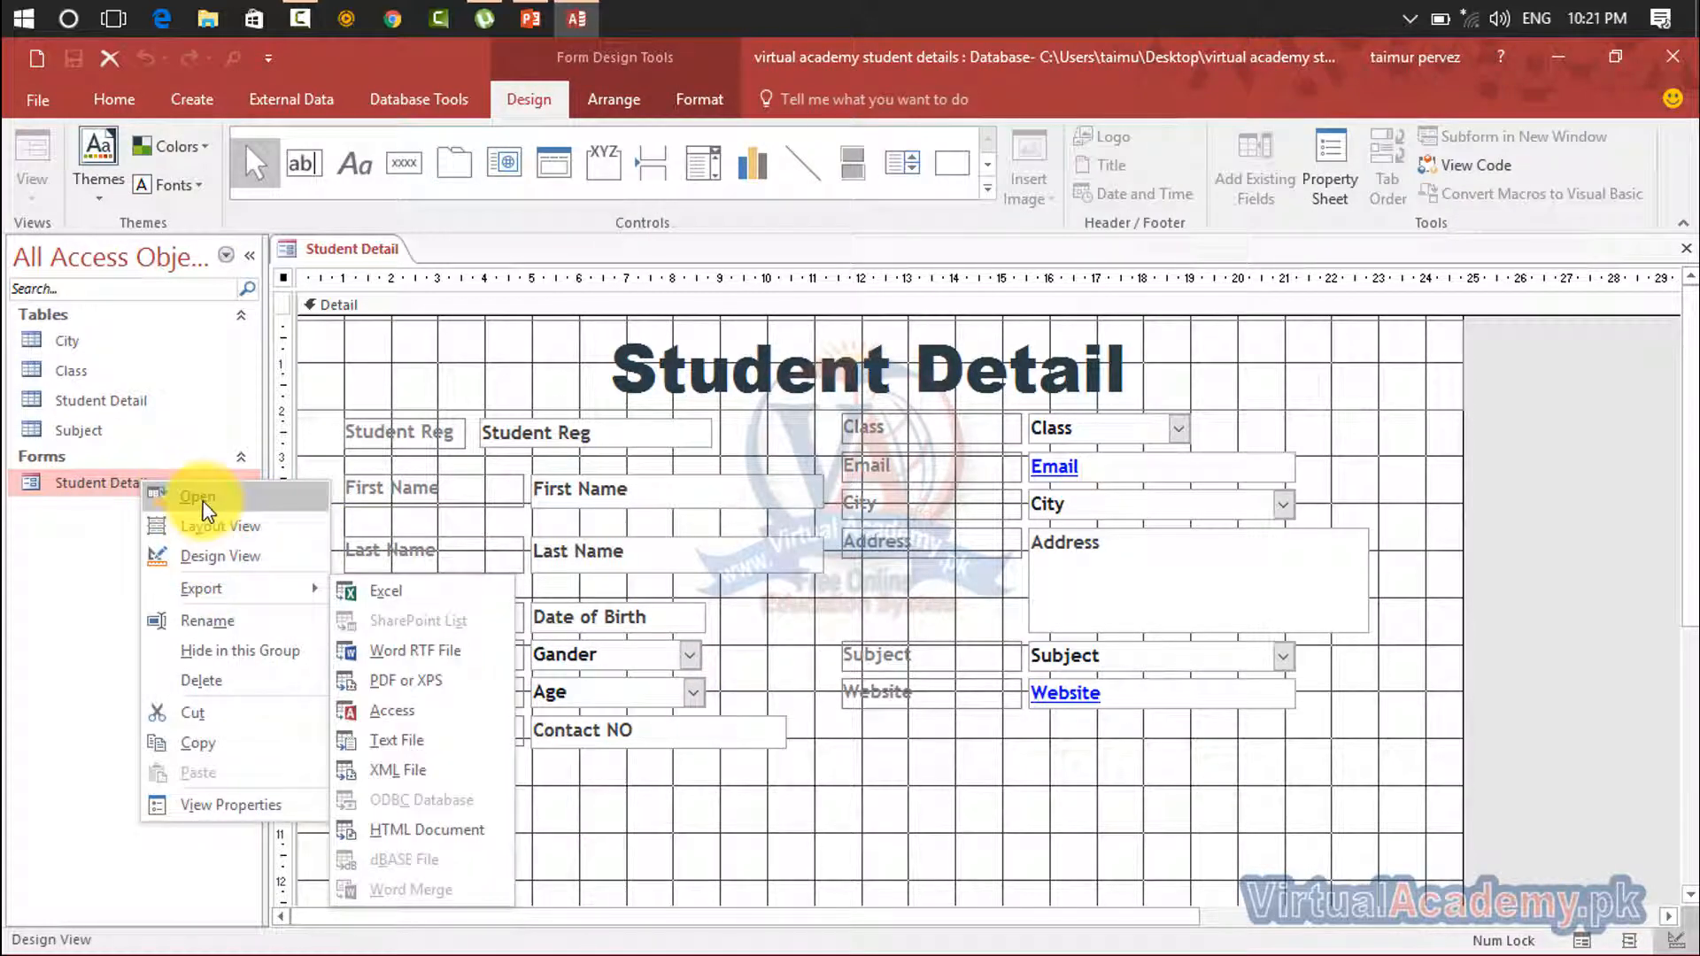
left_click(194, 682)
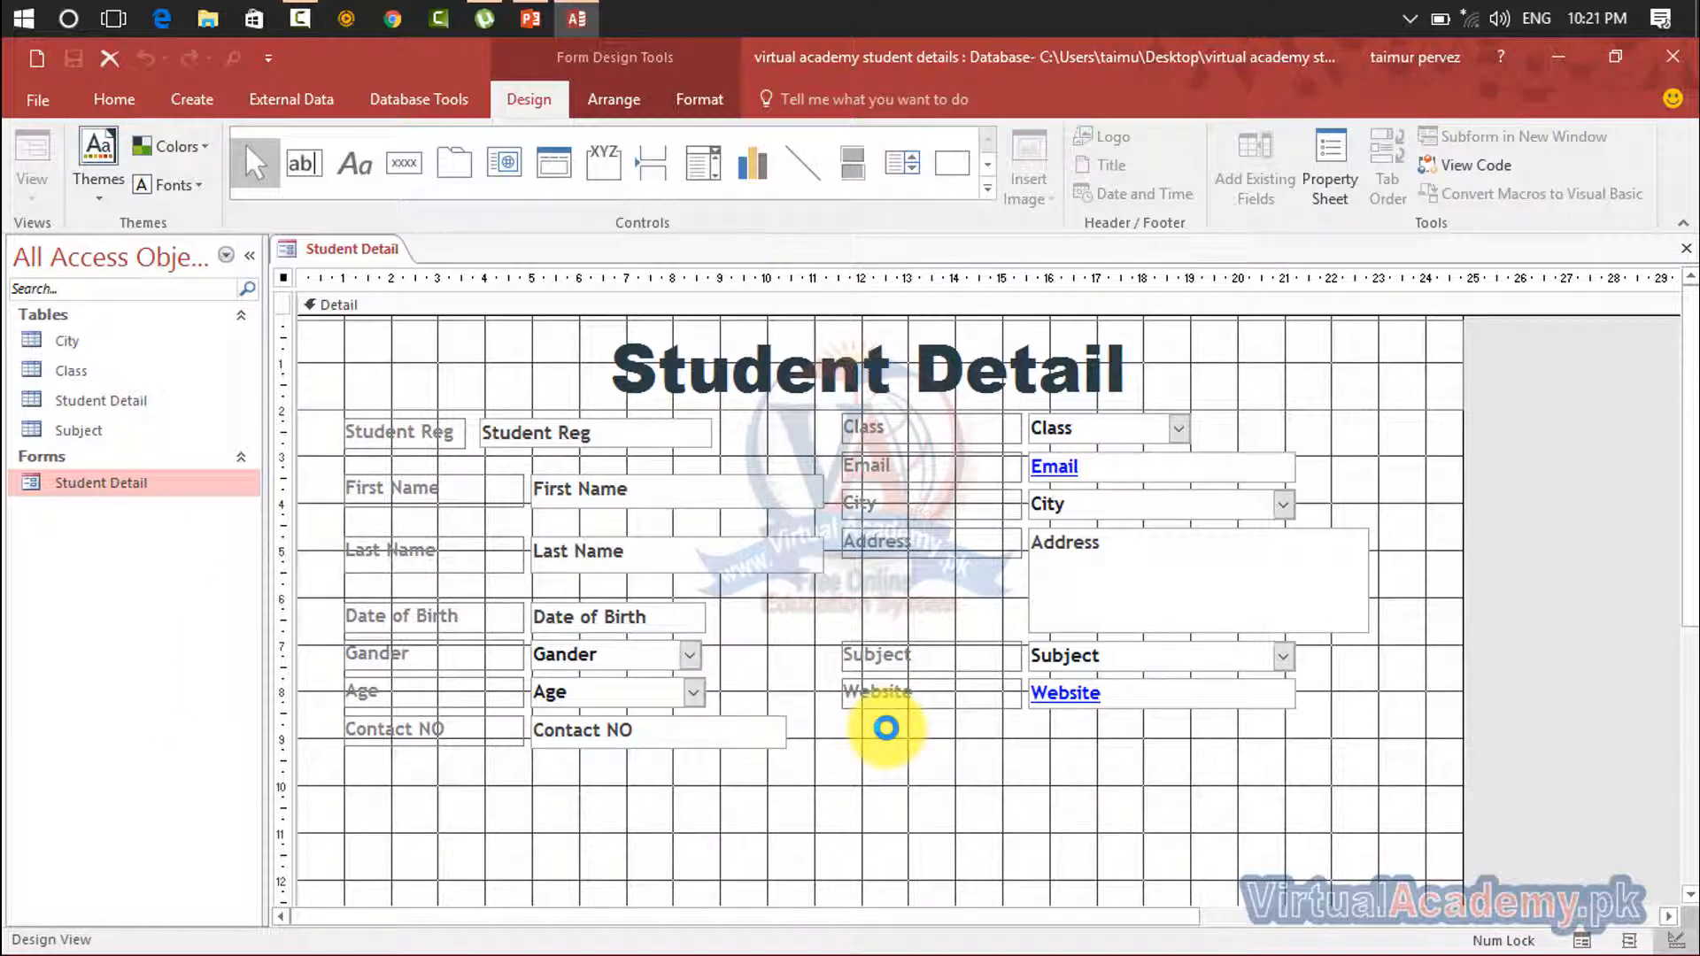
left_click(854, 585)
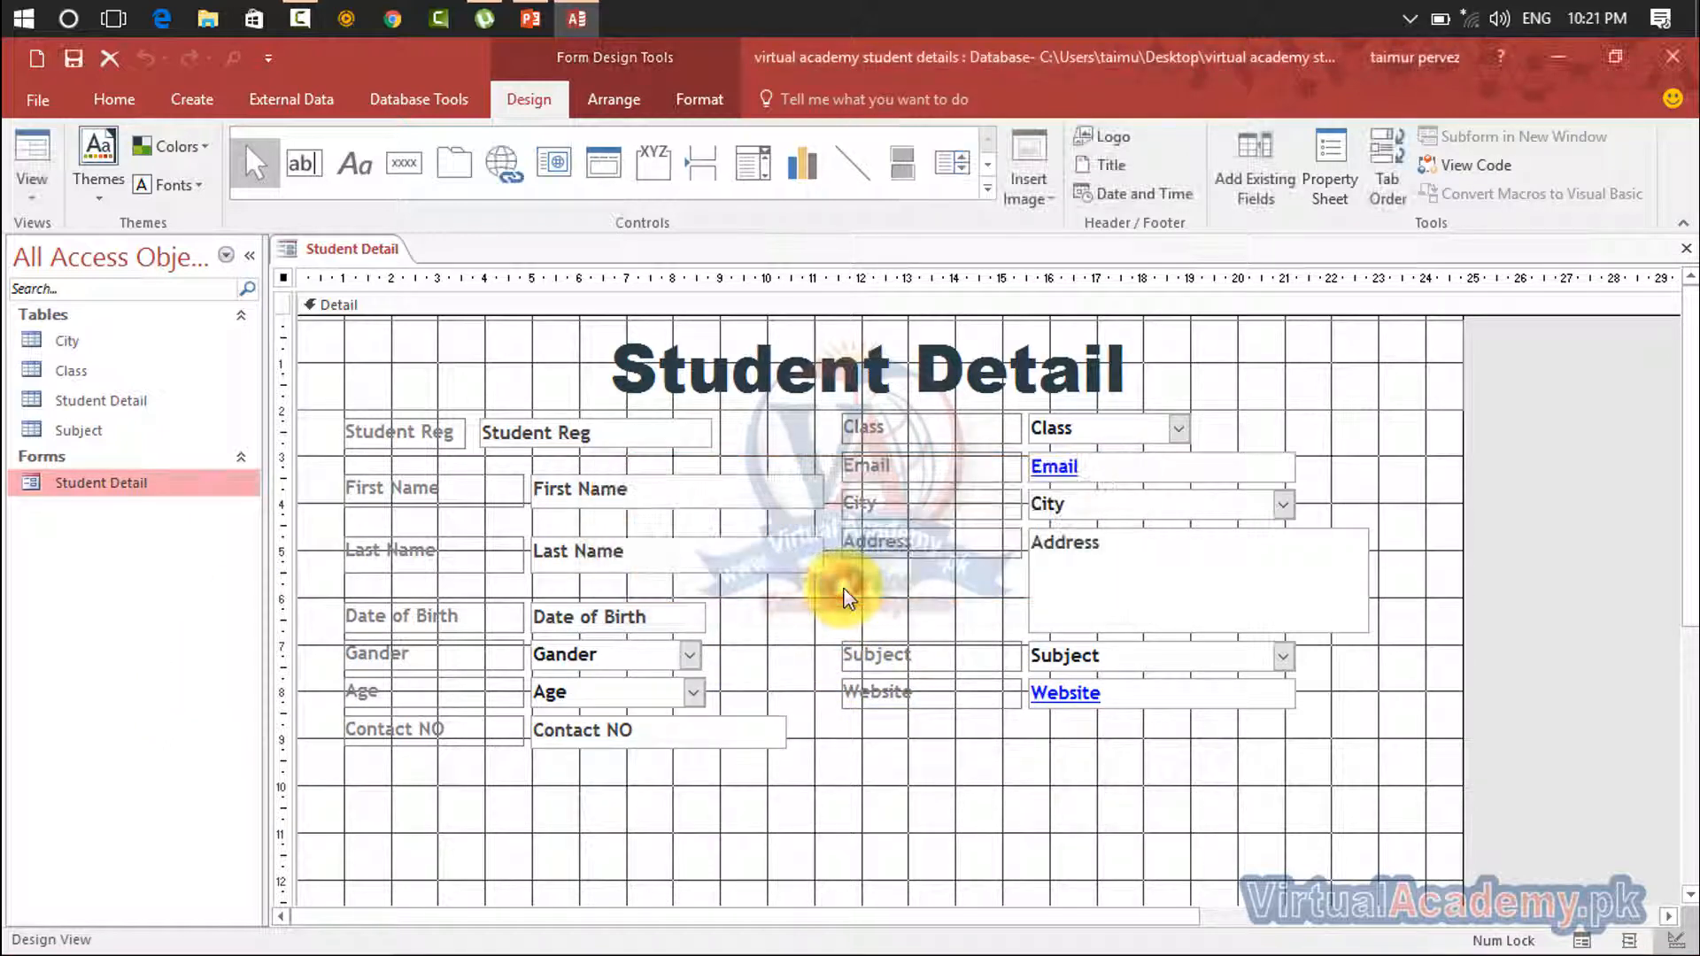
Close the Student Detail form and delete it permanently from the database
left_click(1681, 255)
right_click(162, 504)
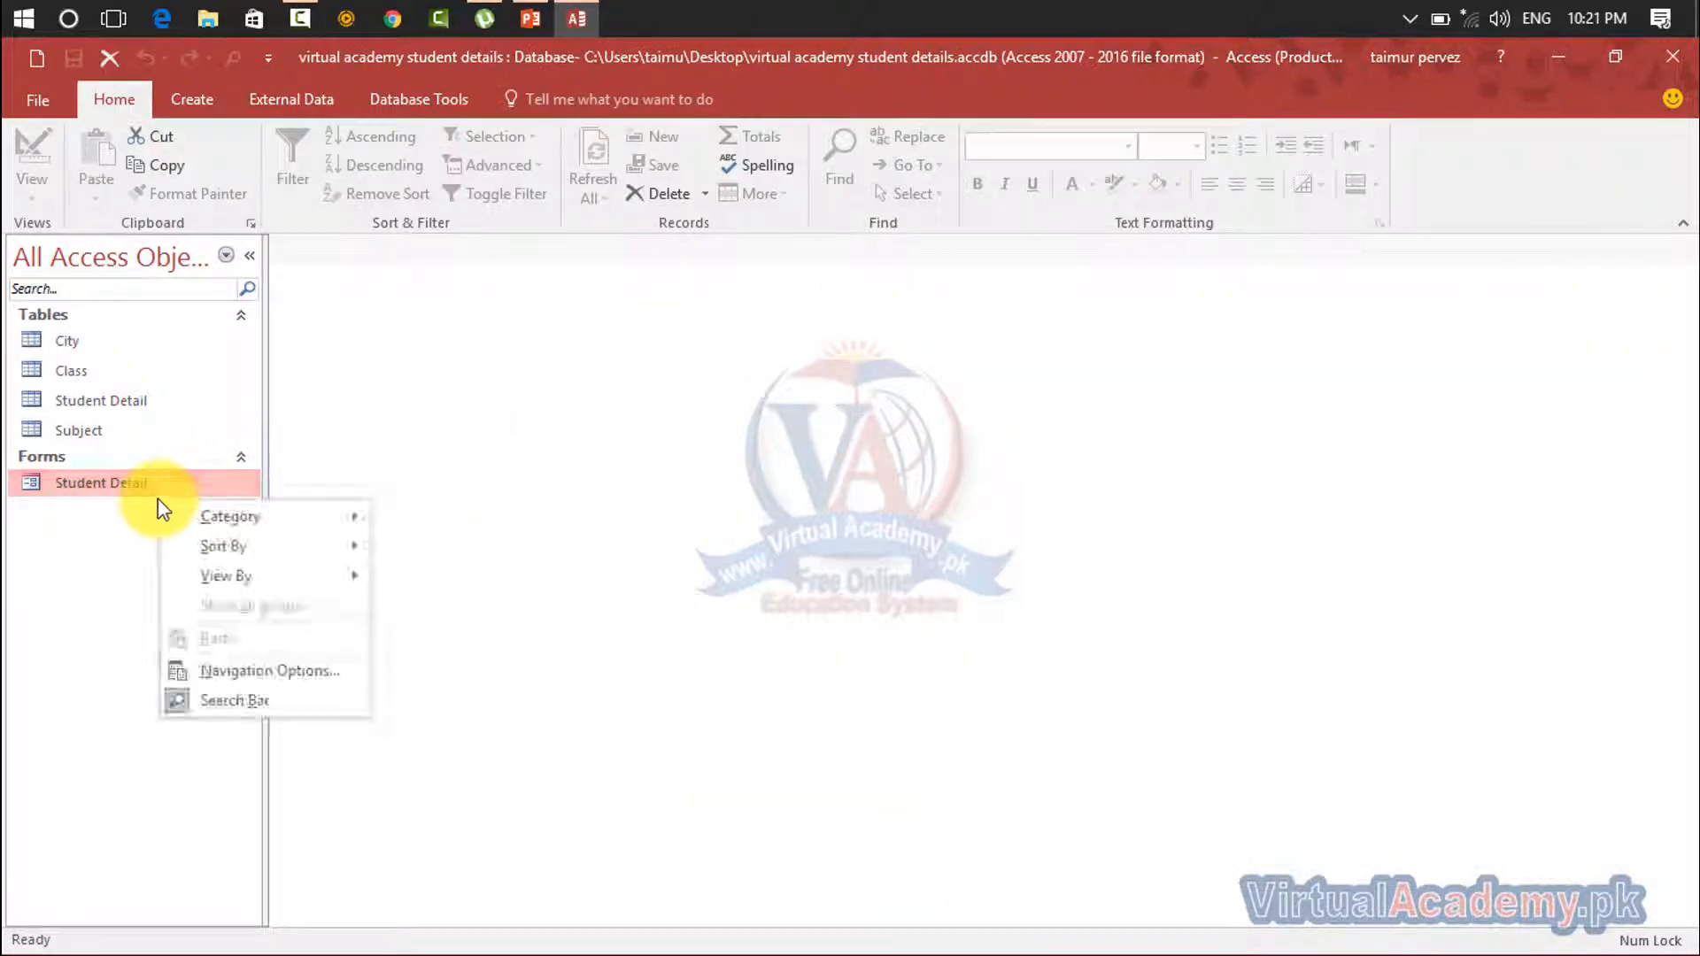
left_click(146, 484)
right_click(149, 484)
mouse_move(206, 576)
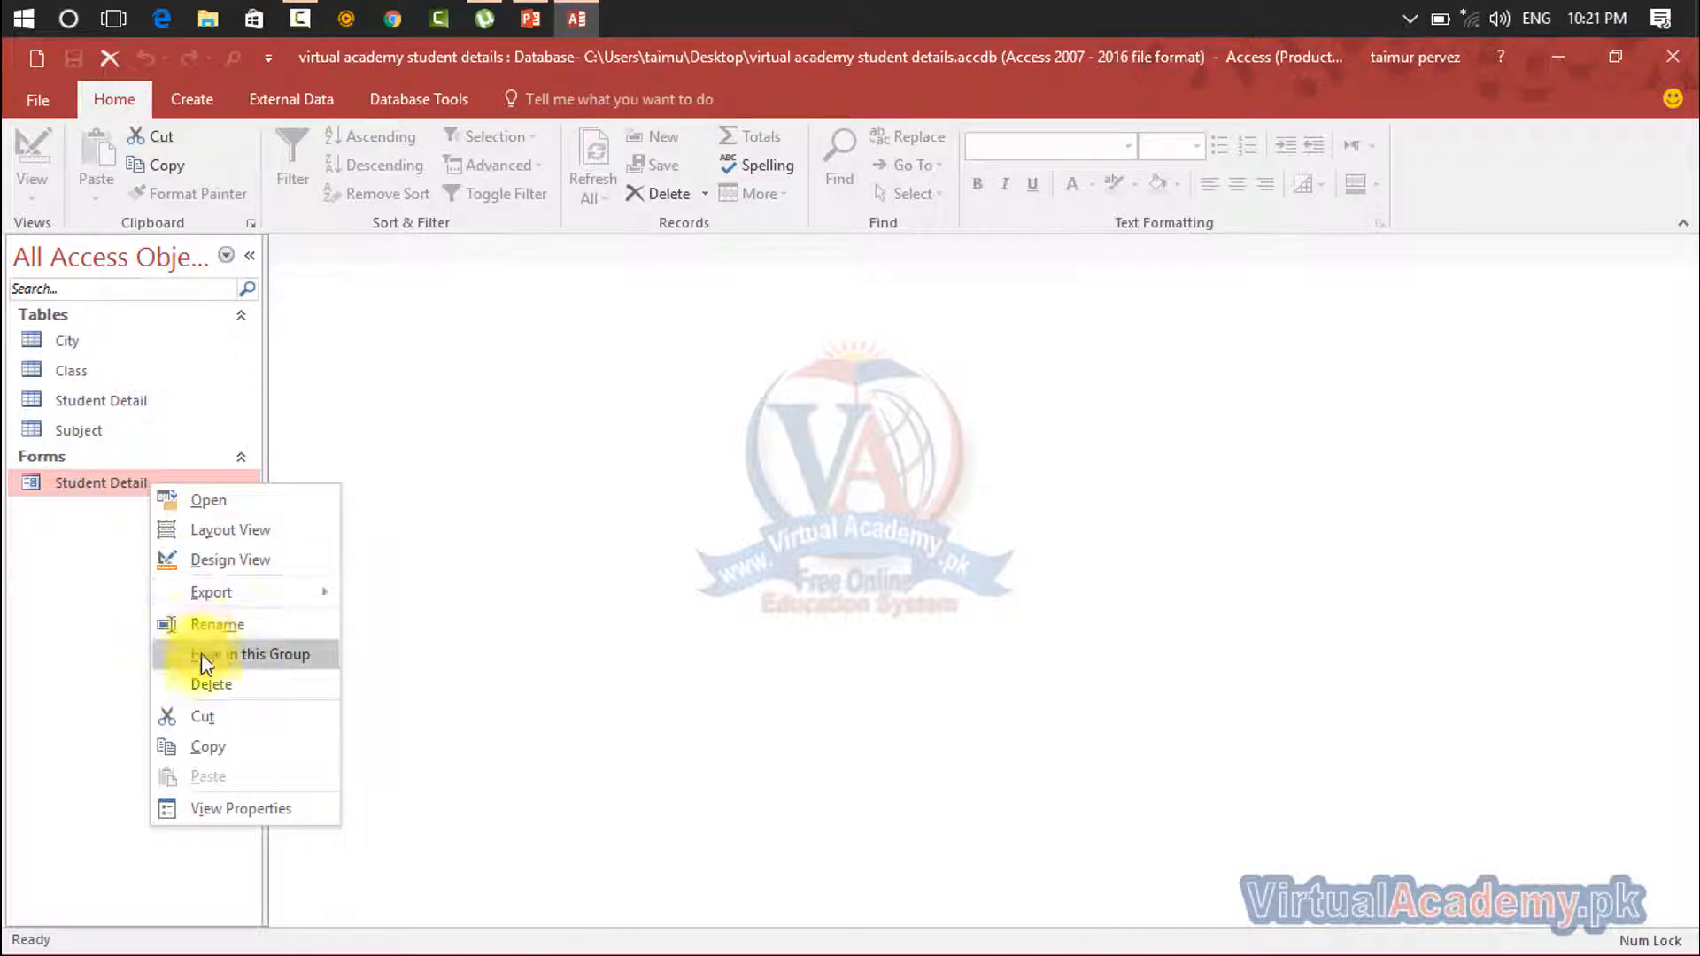
left_click(208, 683)
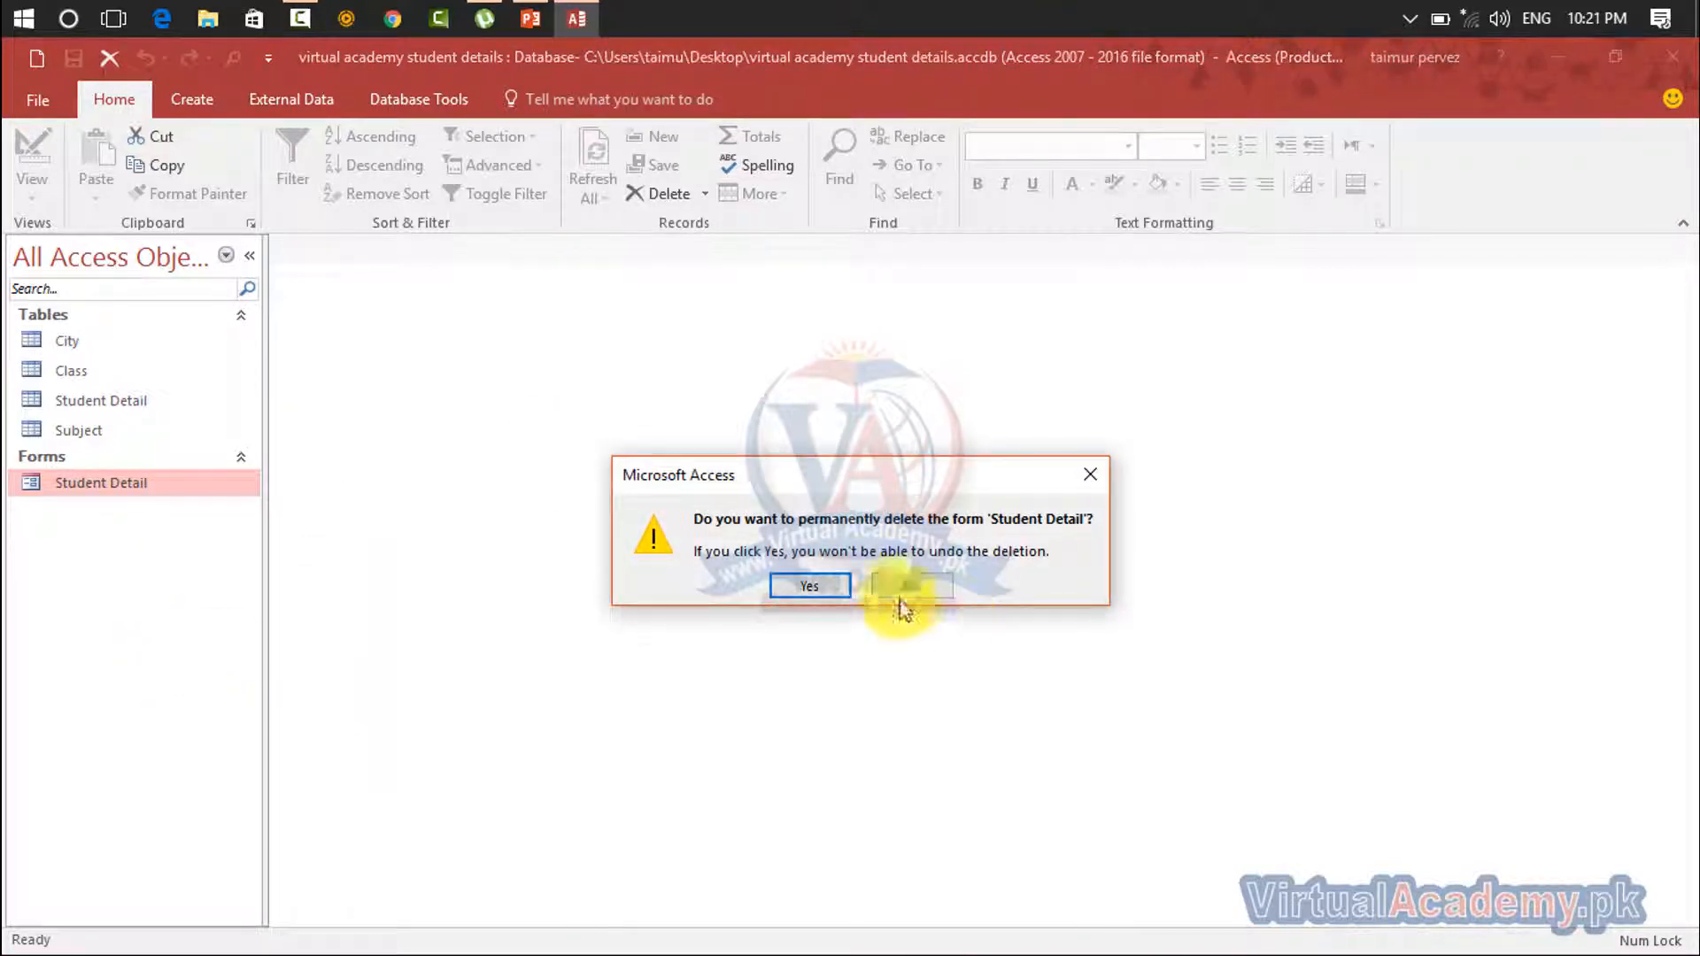
left_click(808, 586)
Generate a form from the Student Detail table and close it without saving
left_click(97, 398)
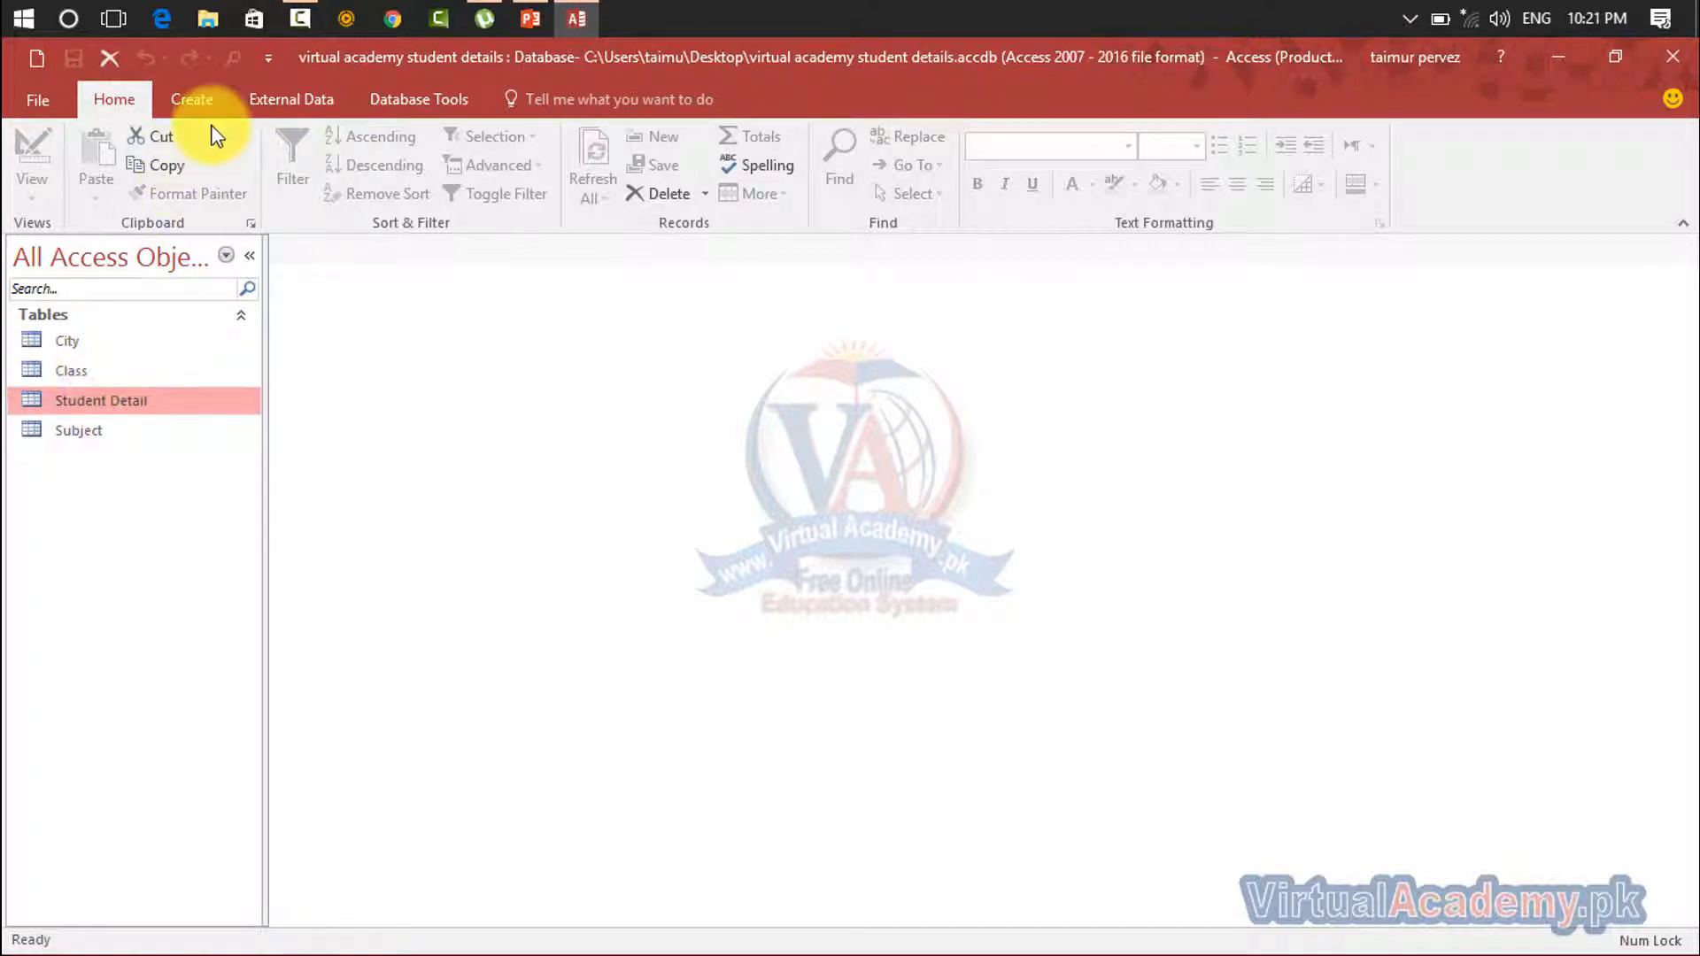
left_click(196, 102)
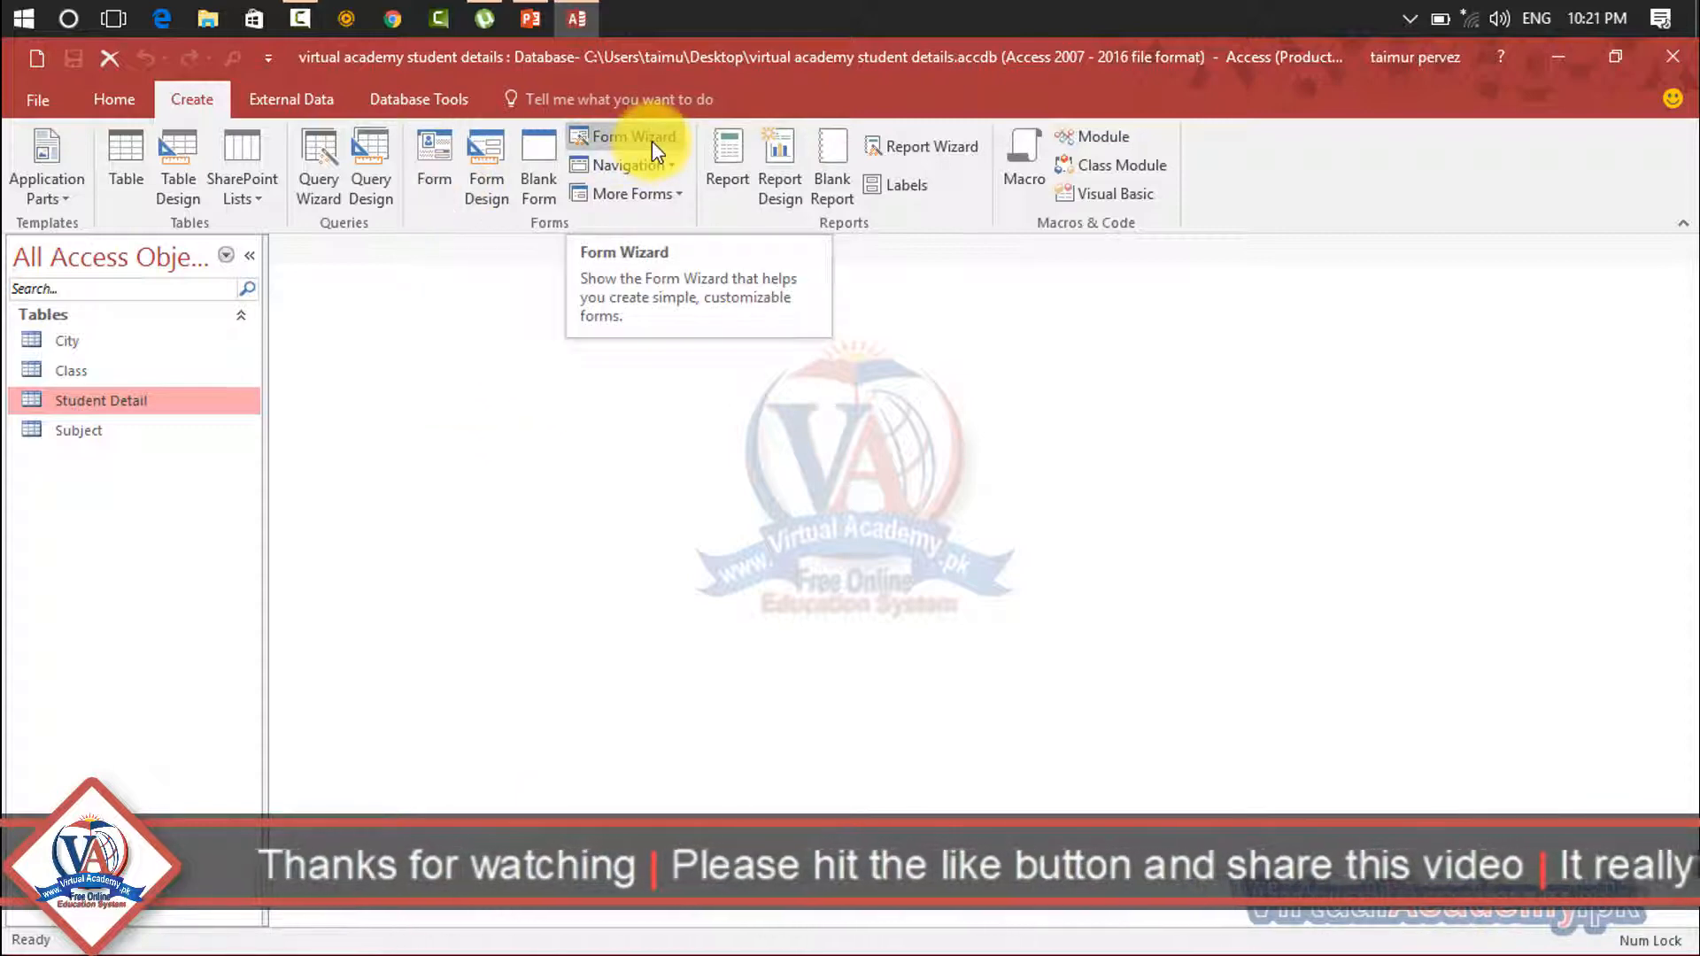
left_click(432, 161)
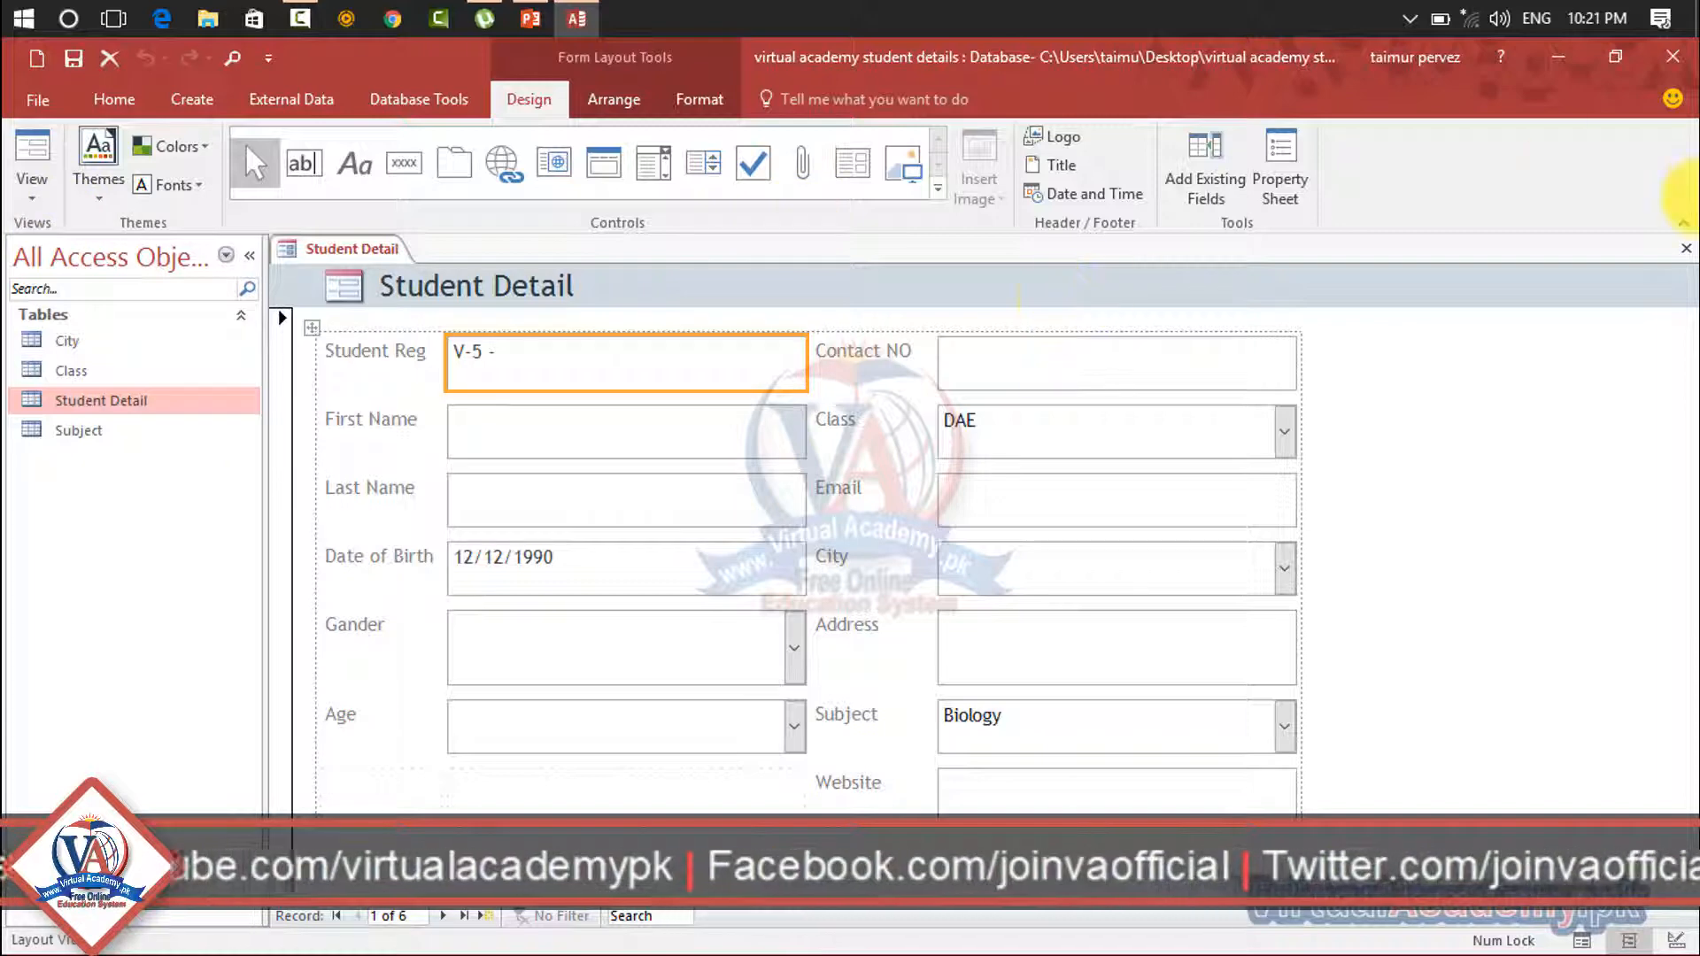
left_click(1687, 250)
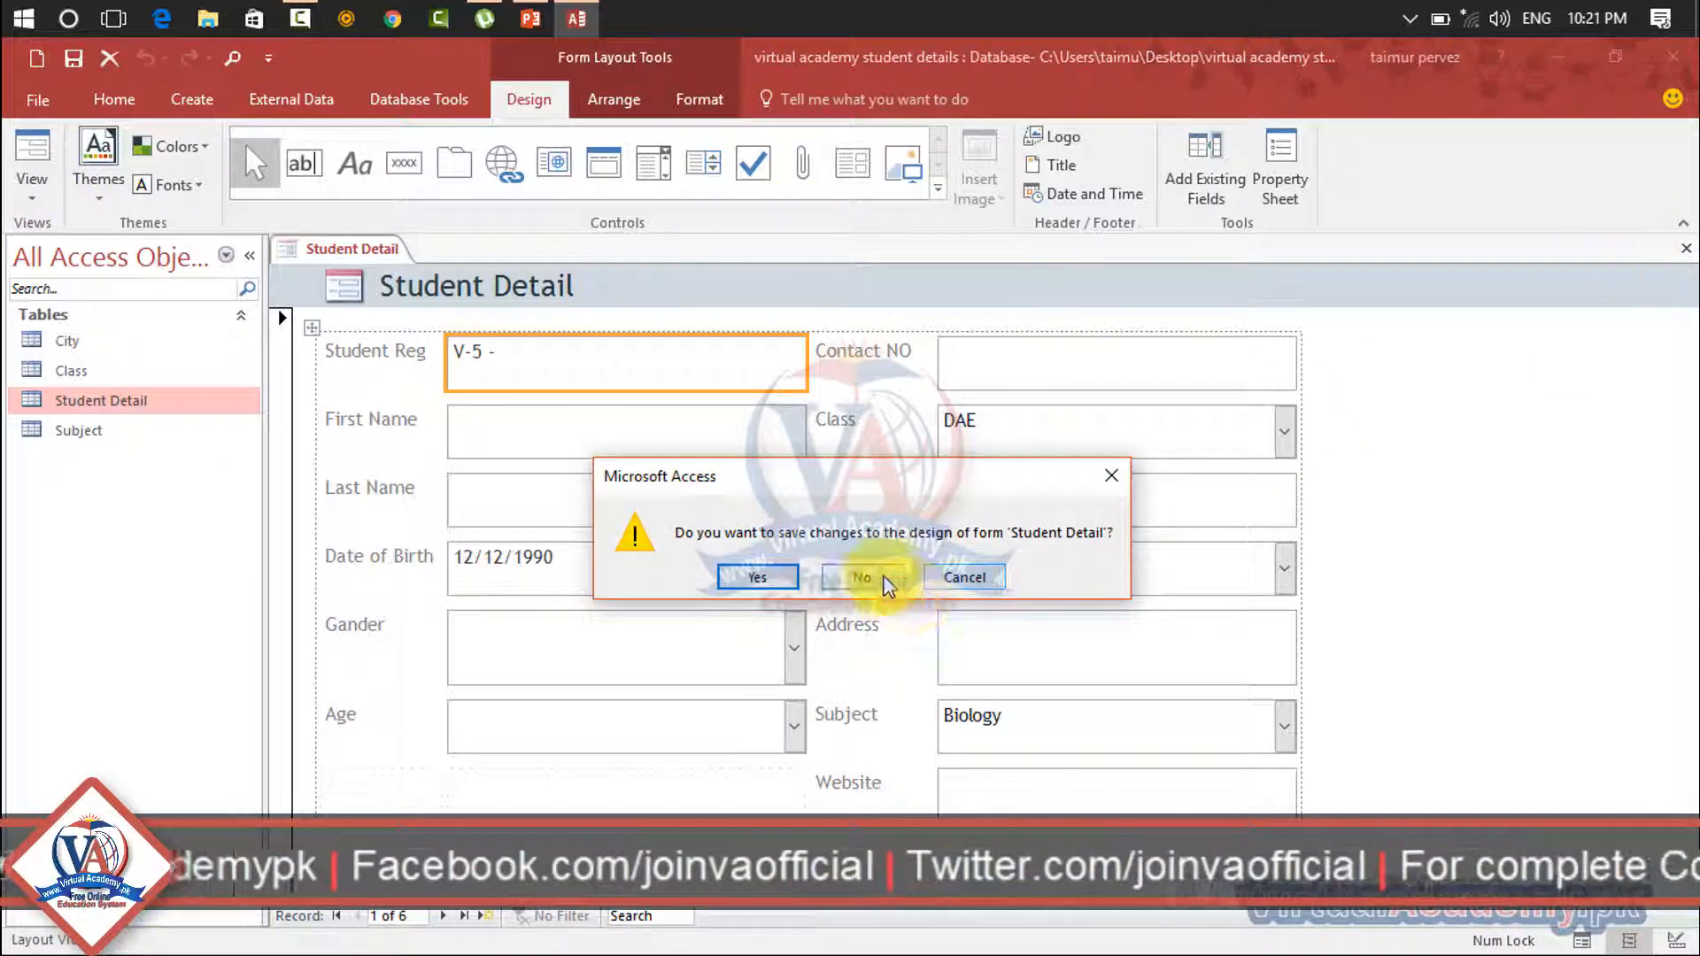
left_click(881, 582)
Create a form from the selected Student Detail table, then close it and save it as "Student Detail"
left_click(191, 99)
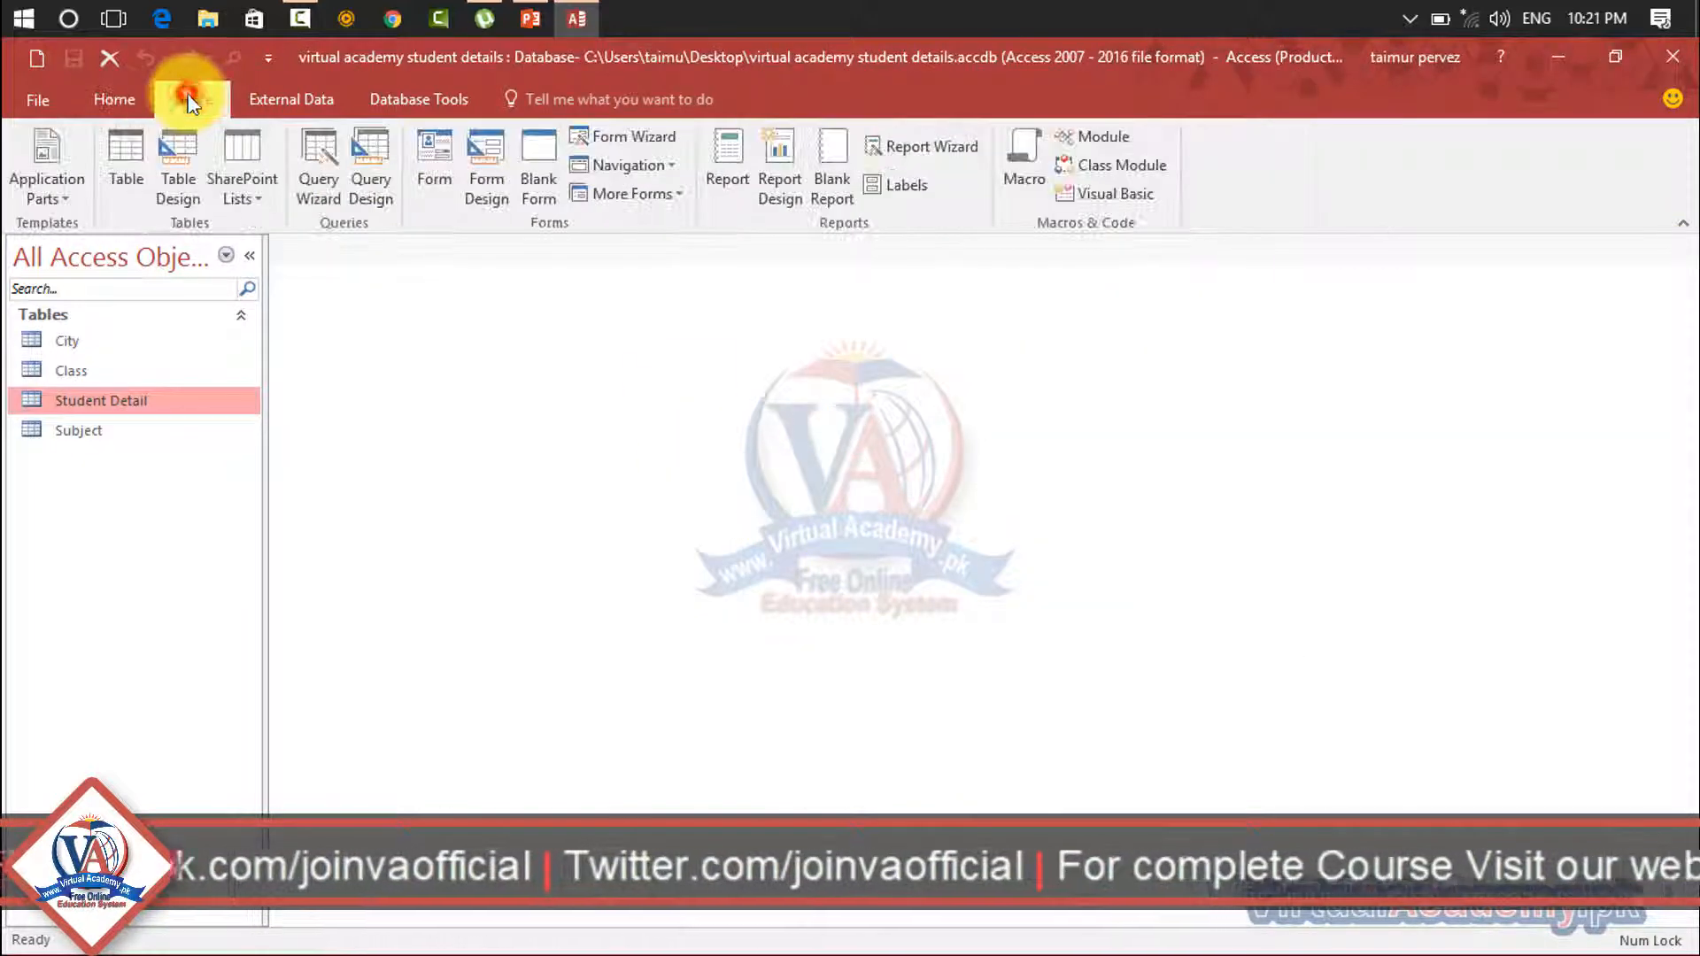
left_click(434, 184)
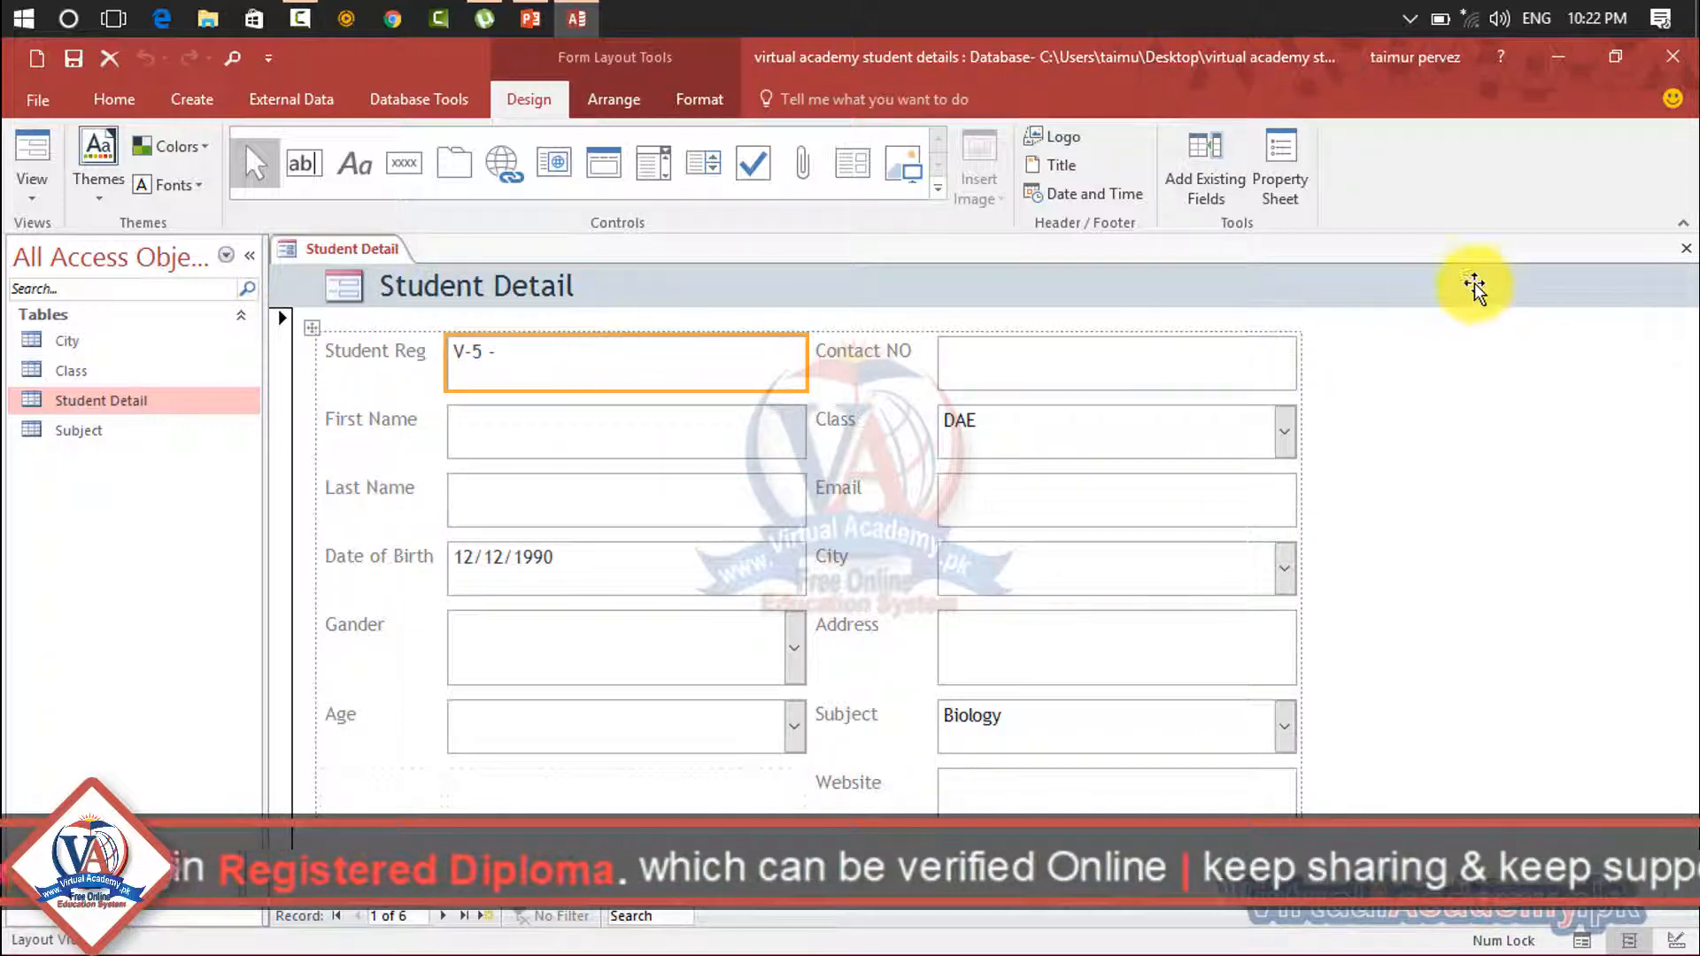
left_click(1682, 252)
left_click(760, 577)
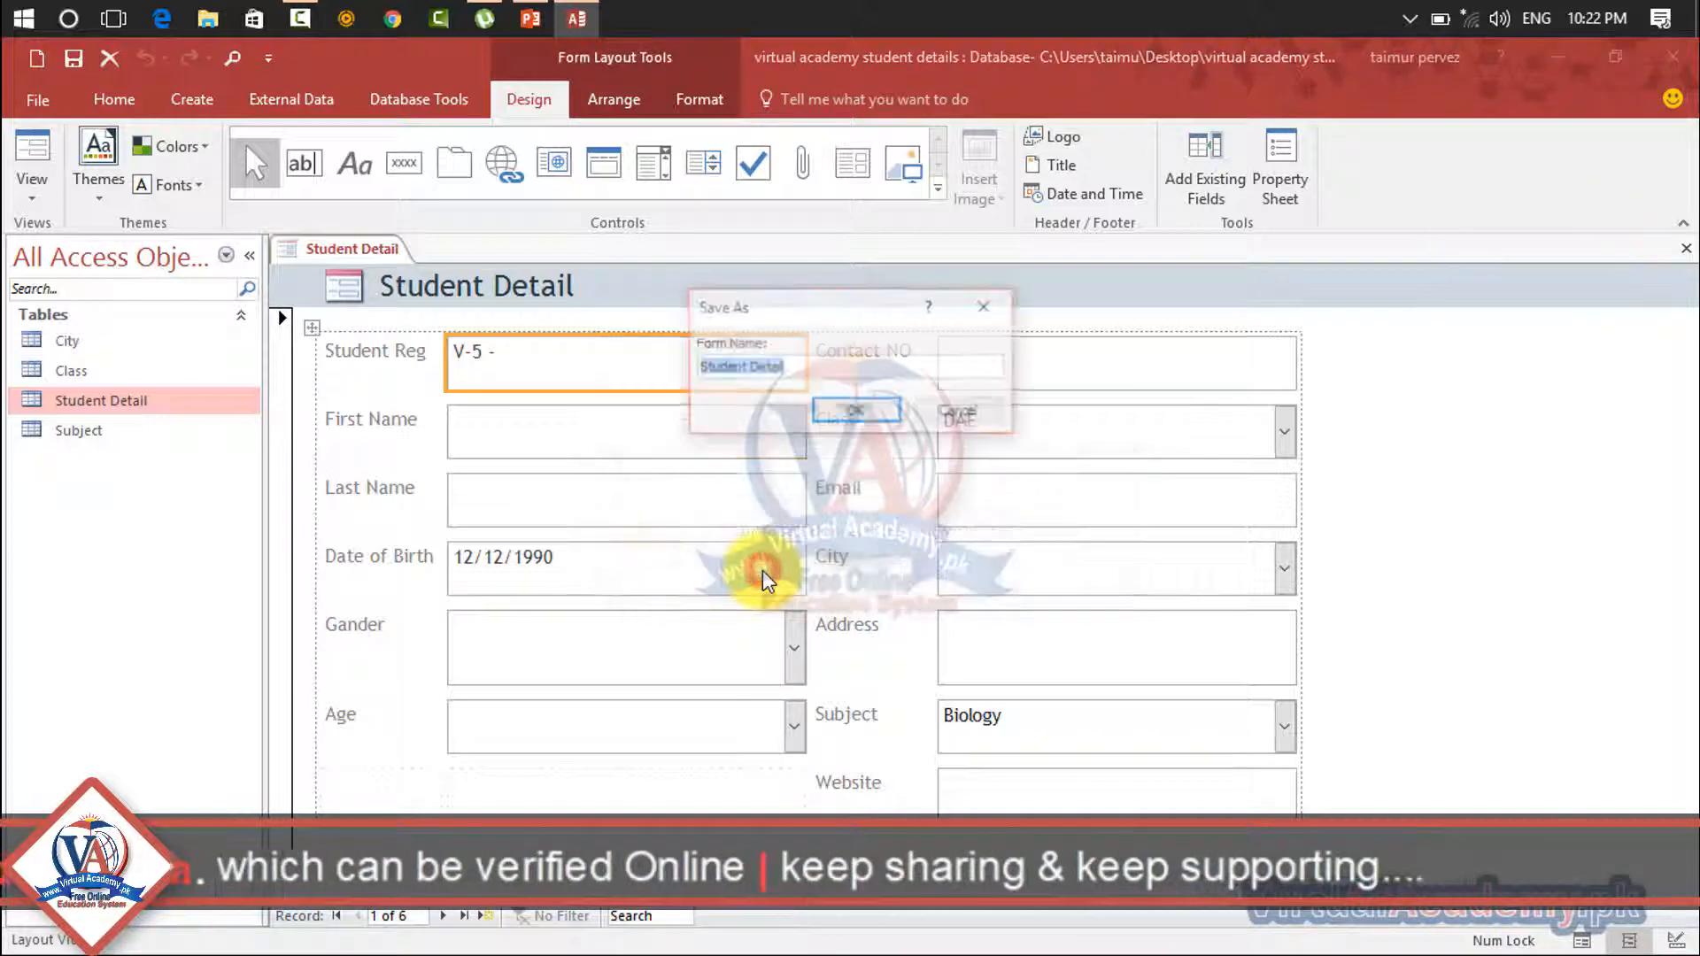
left_click(866, 413)
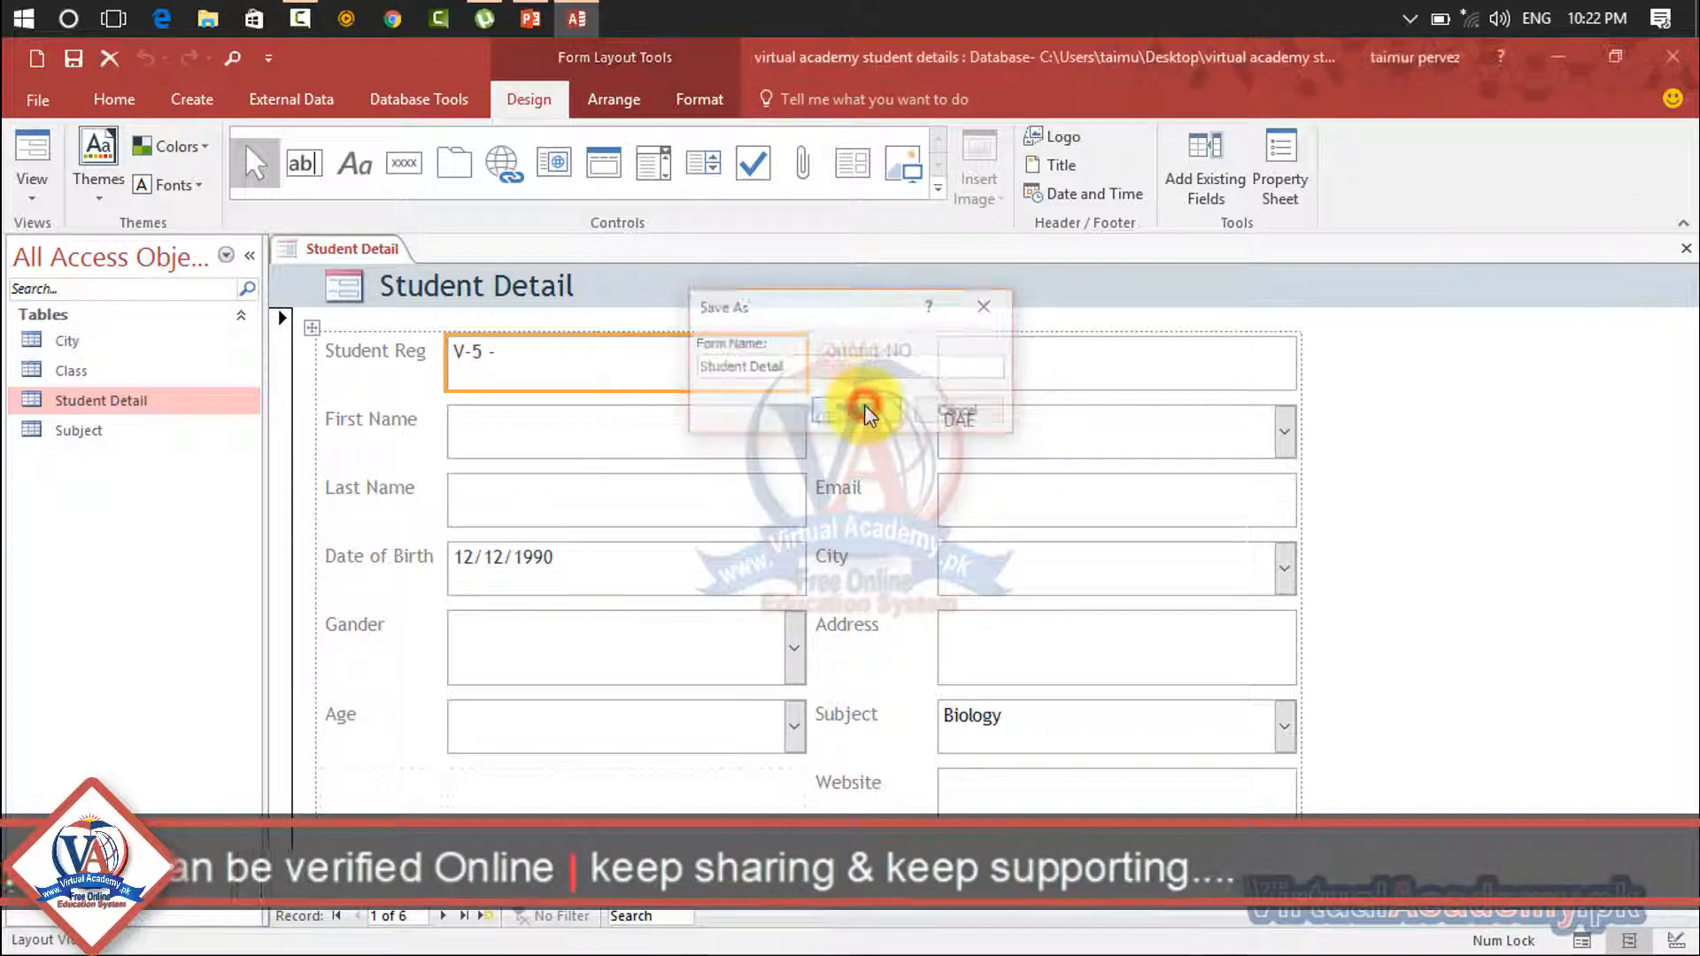
Open the new Student Detail form and switch it to Design View
left_click(125, 489)
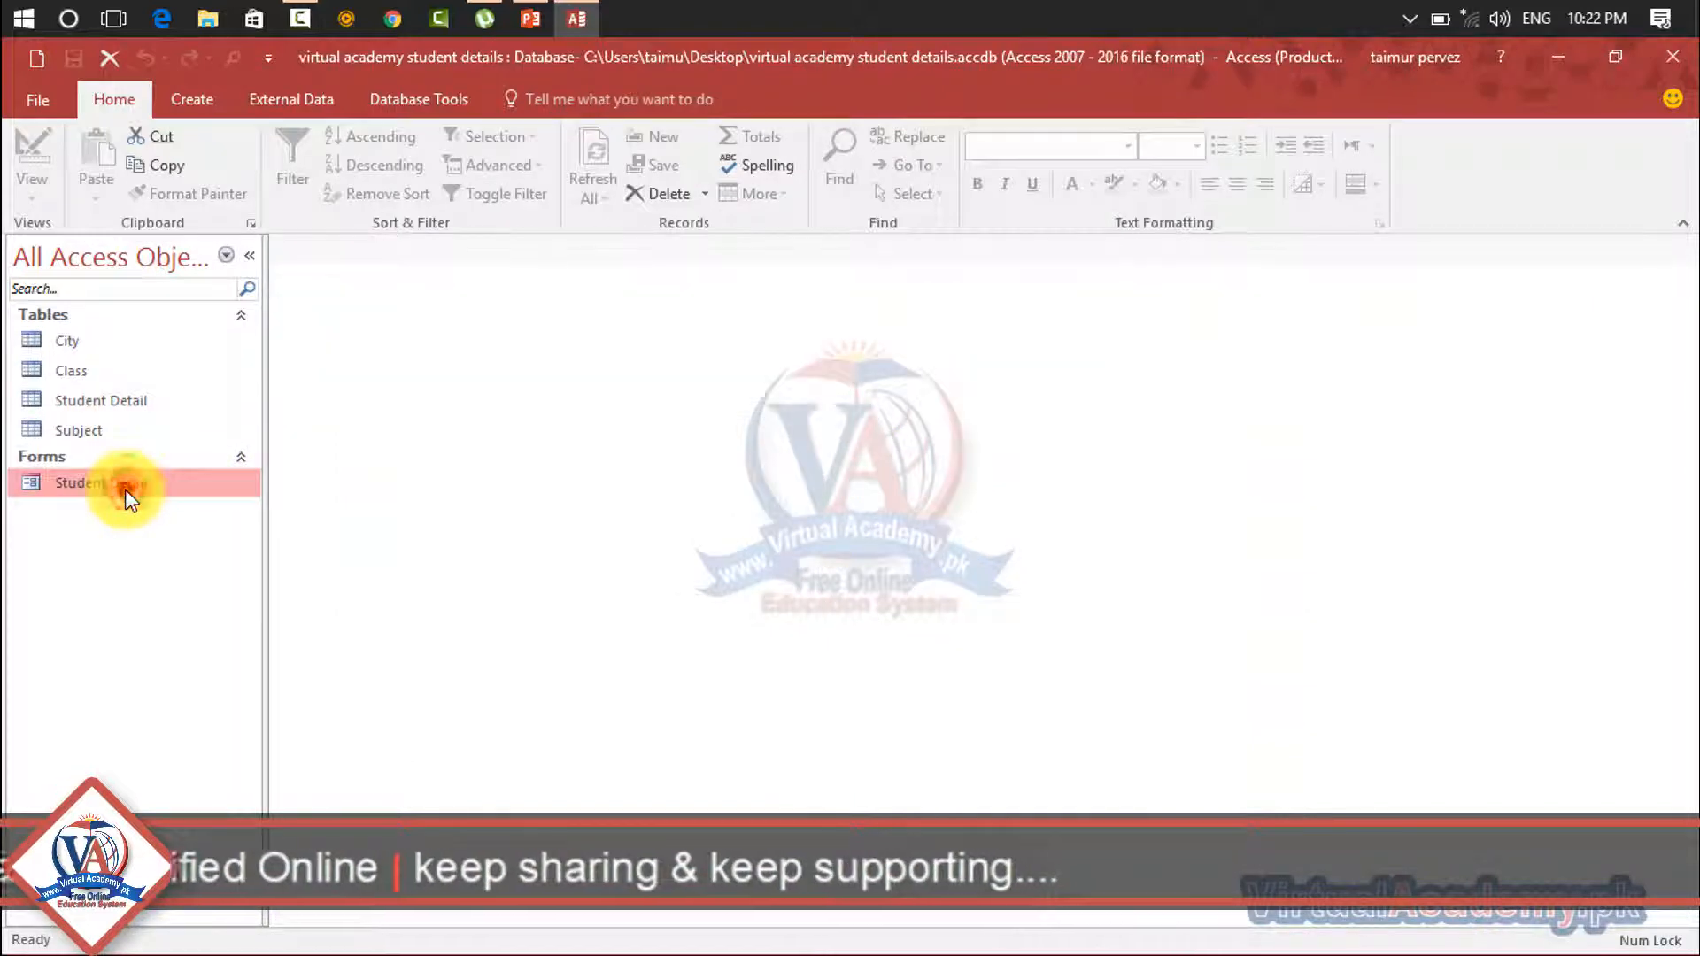
double_click(125, 489)
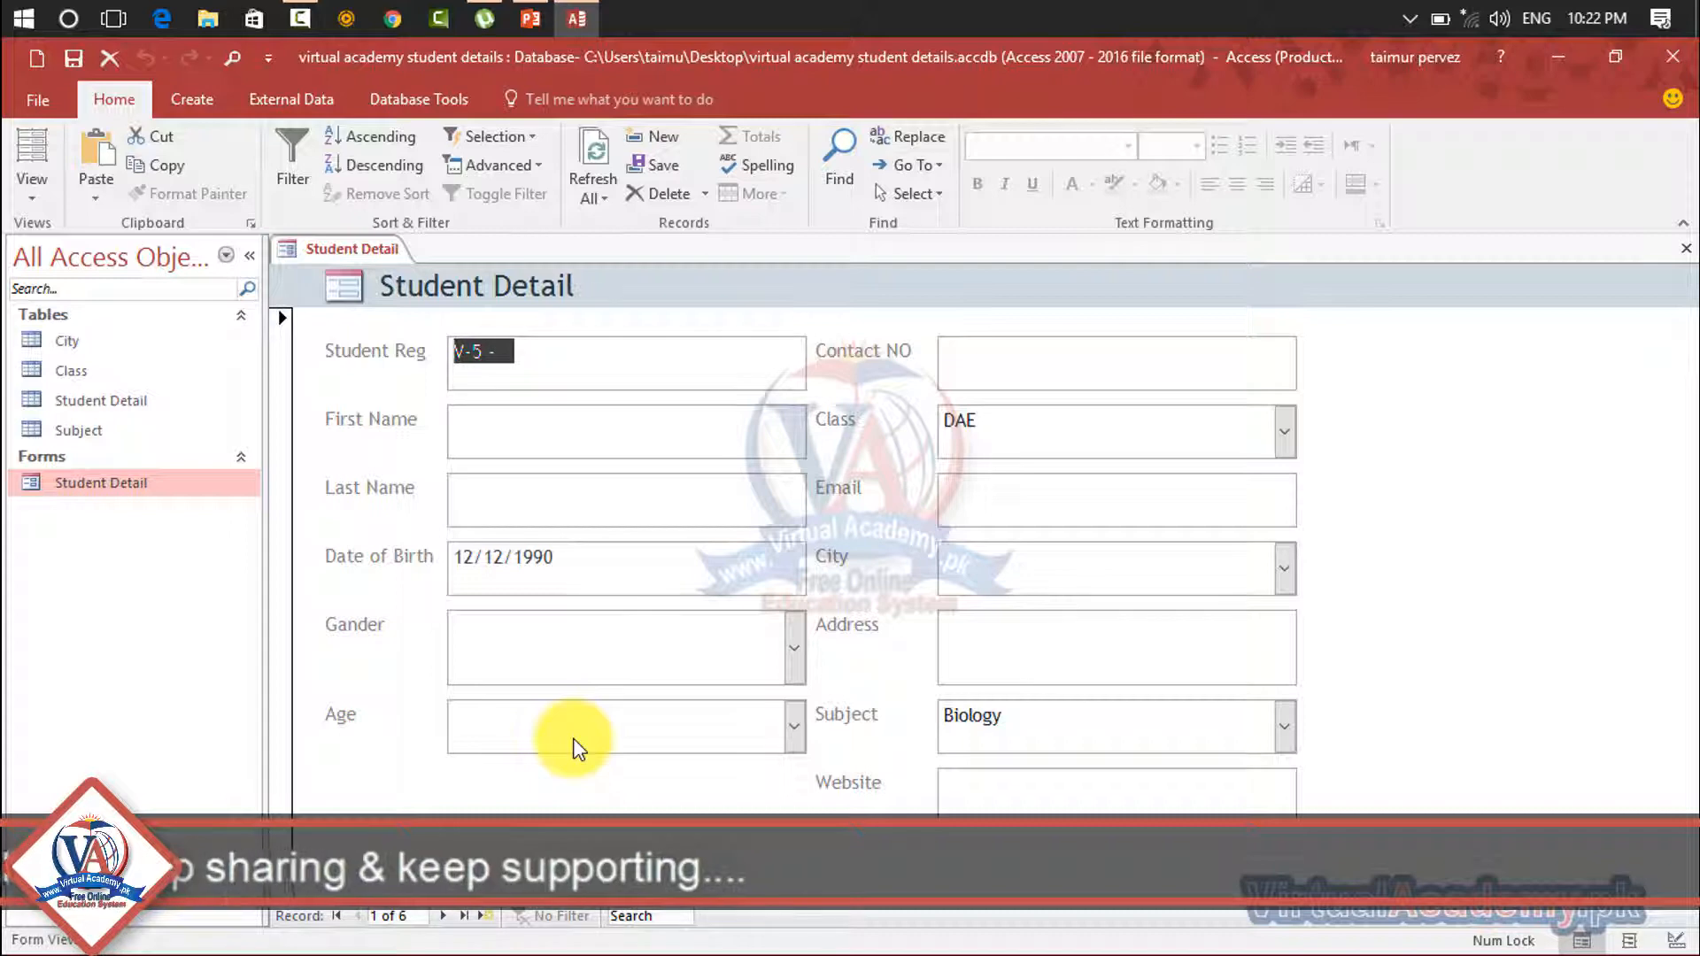
left_click(47, 198)
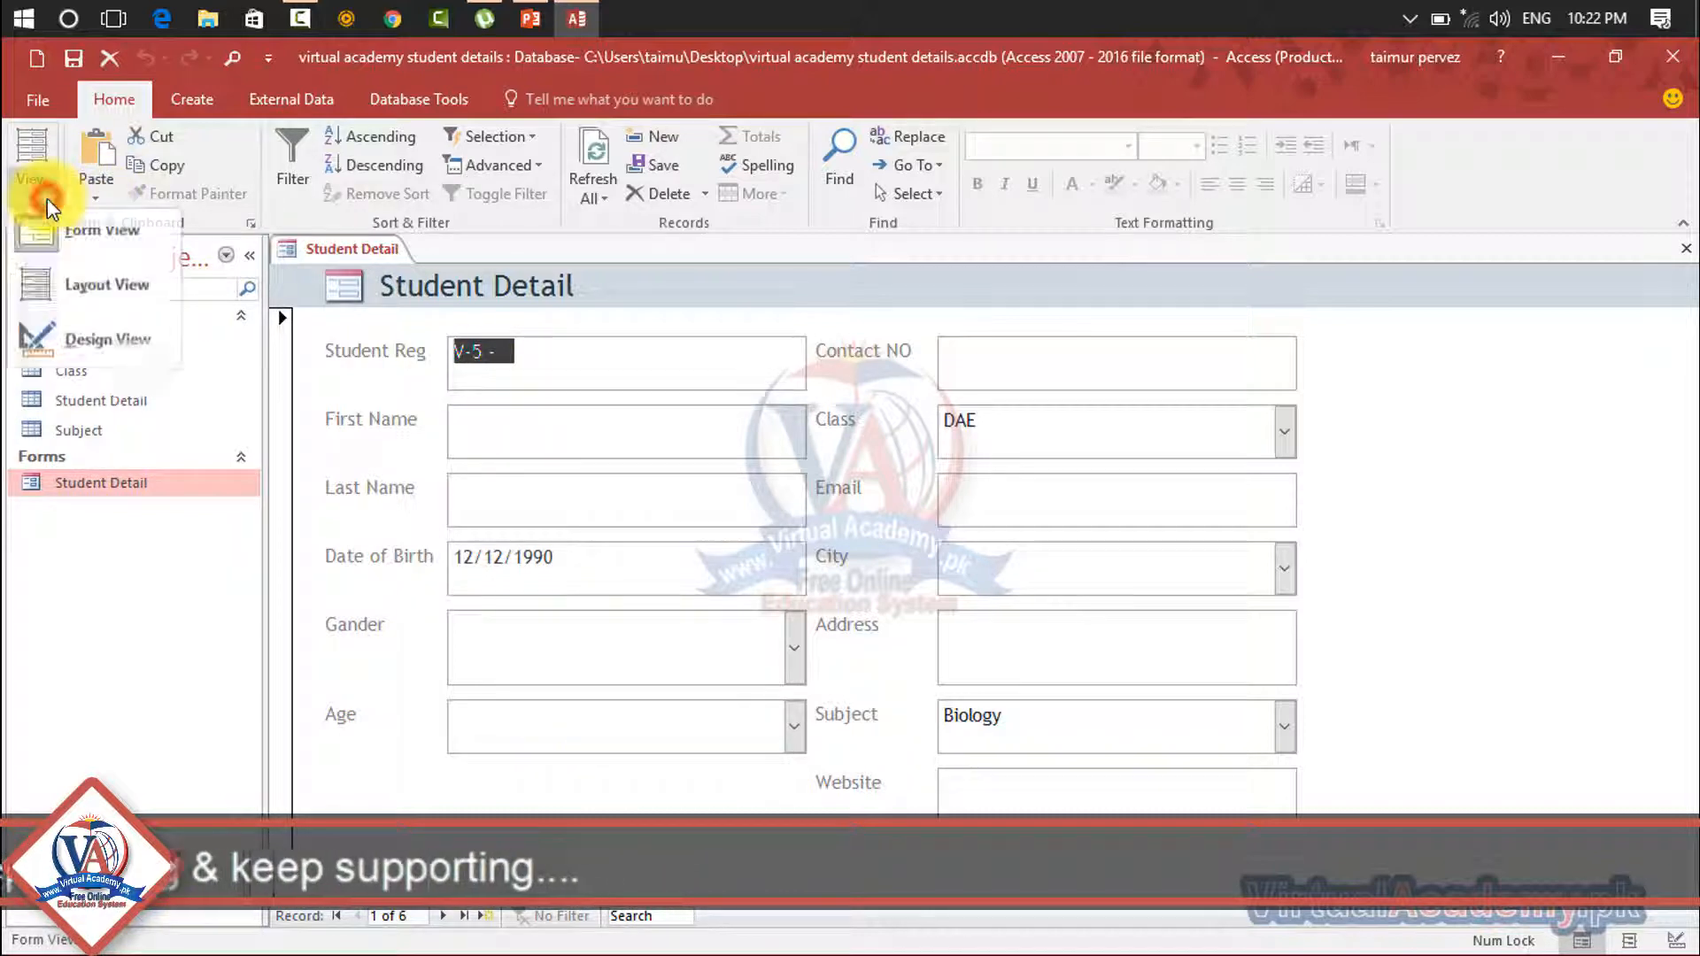
left_click(60, 343)
Select the Student Reg label and text box together and reduce their width and height
left_click(550, 425)
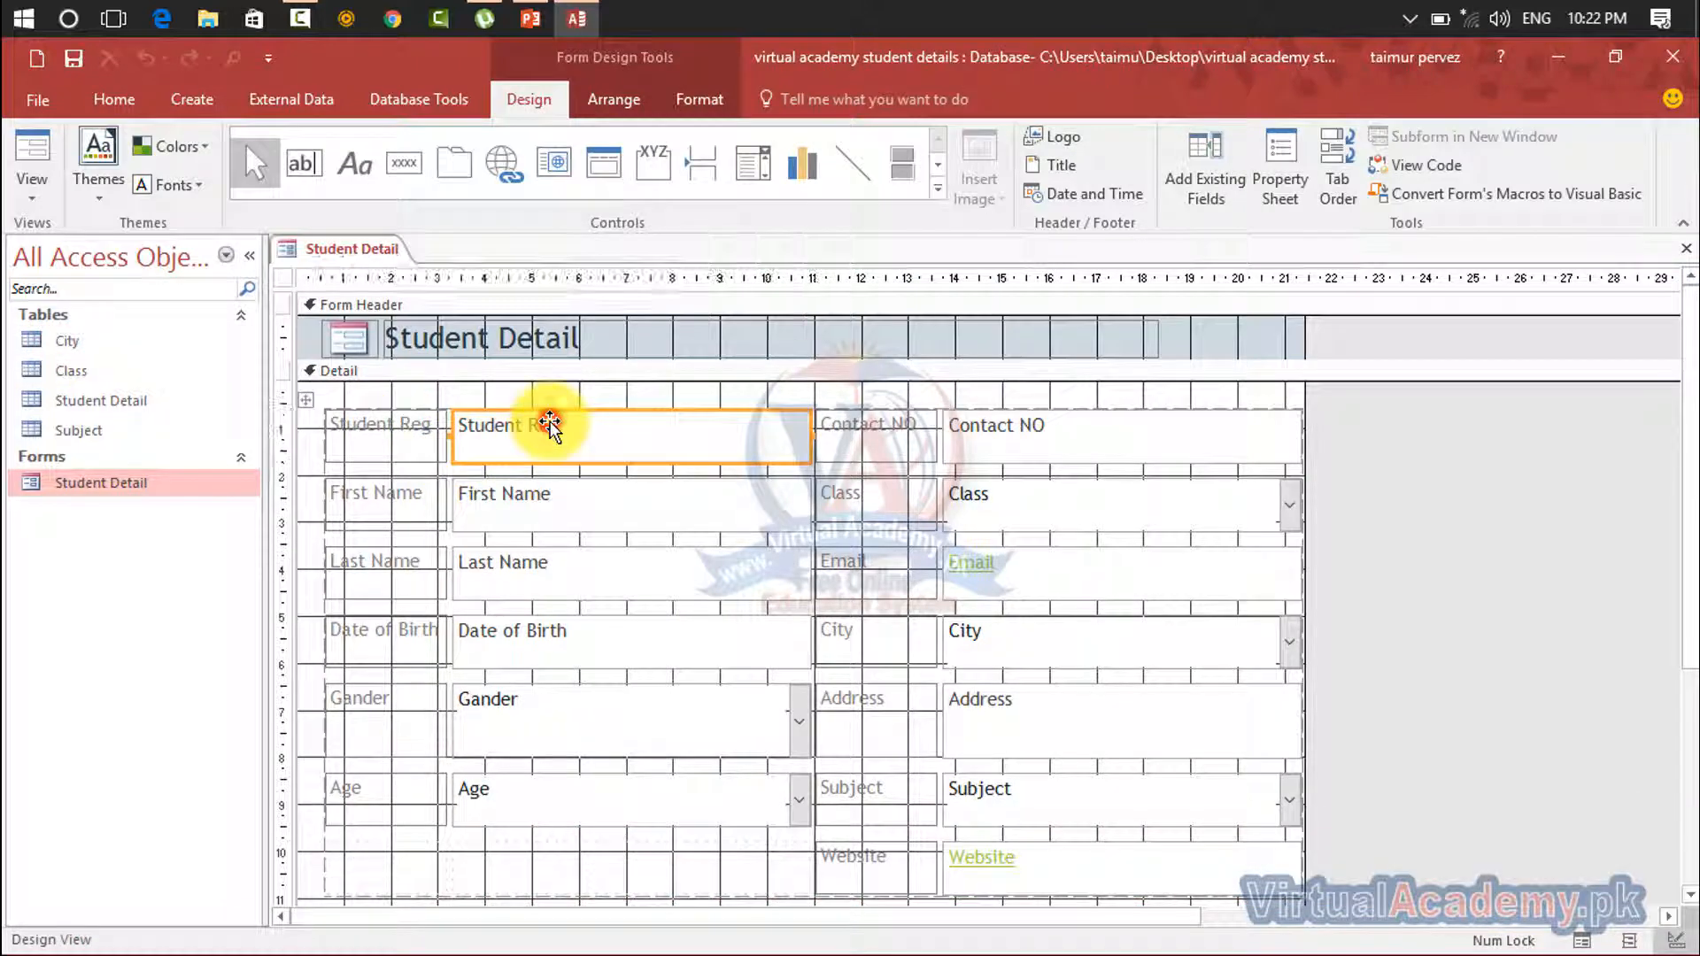
left_click(427, 443)
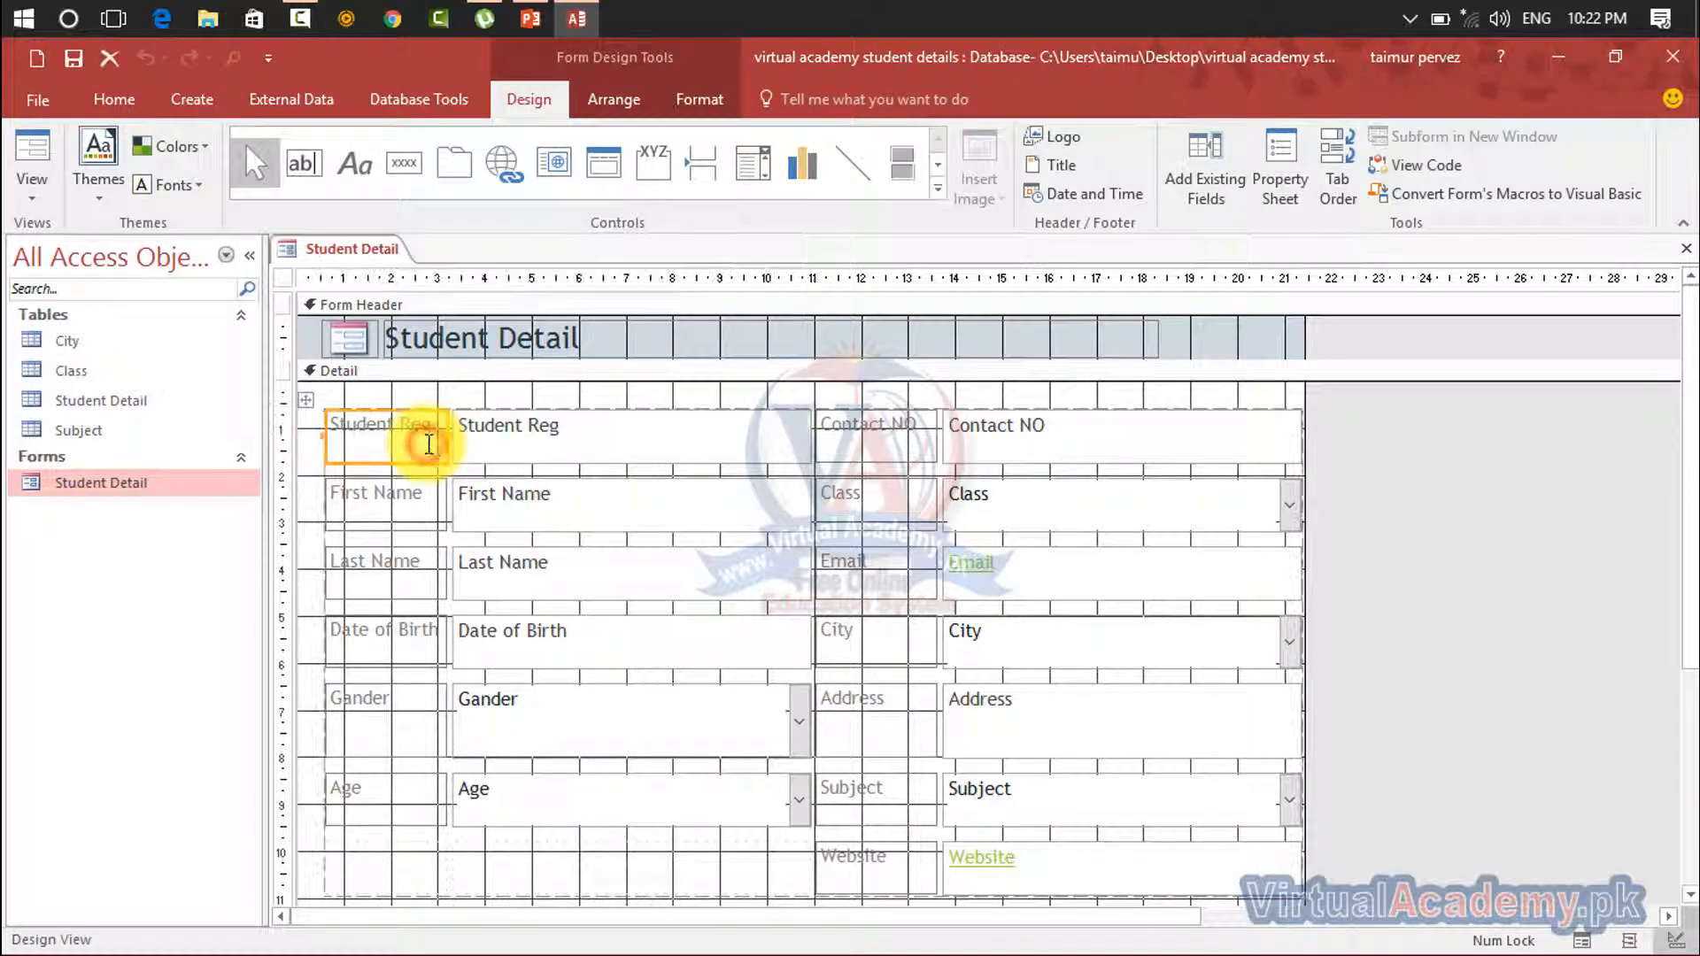
left_click_drag(576, 394, 425, 456)
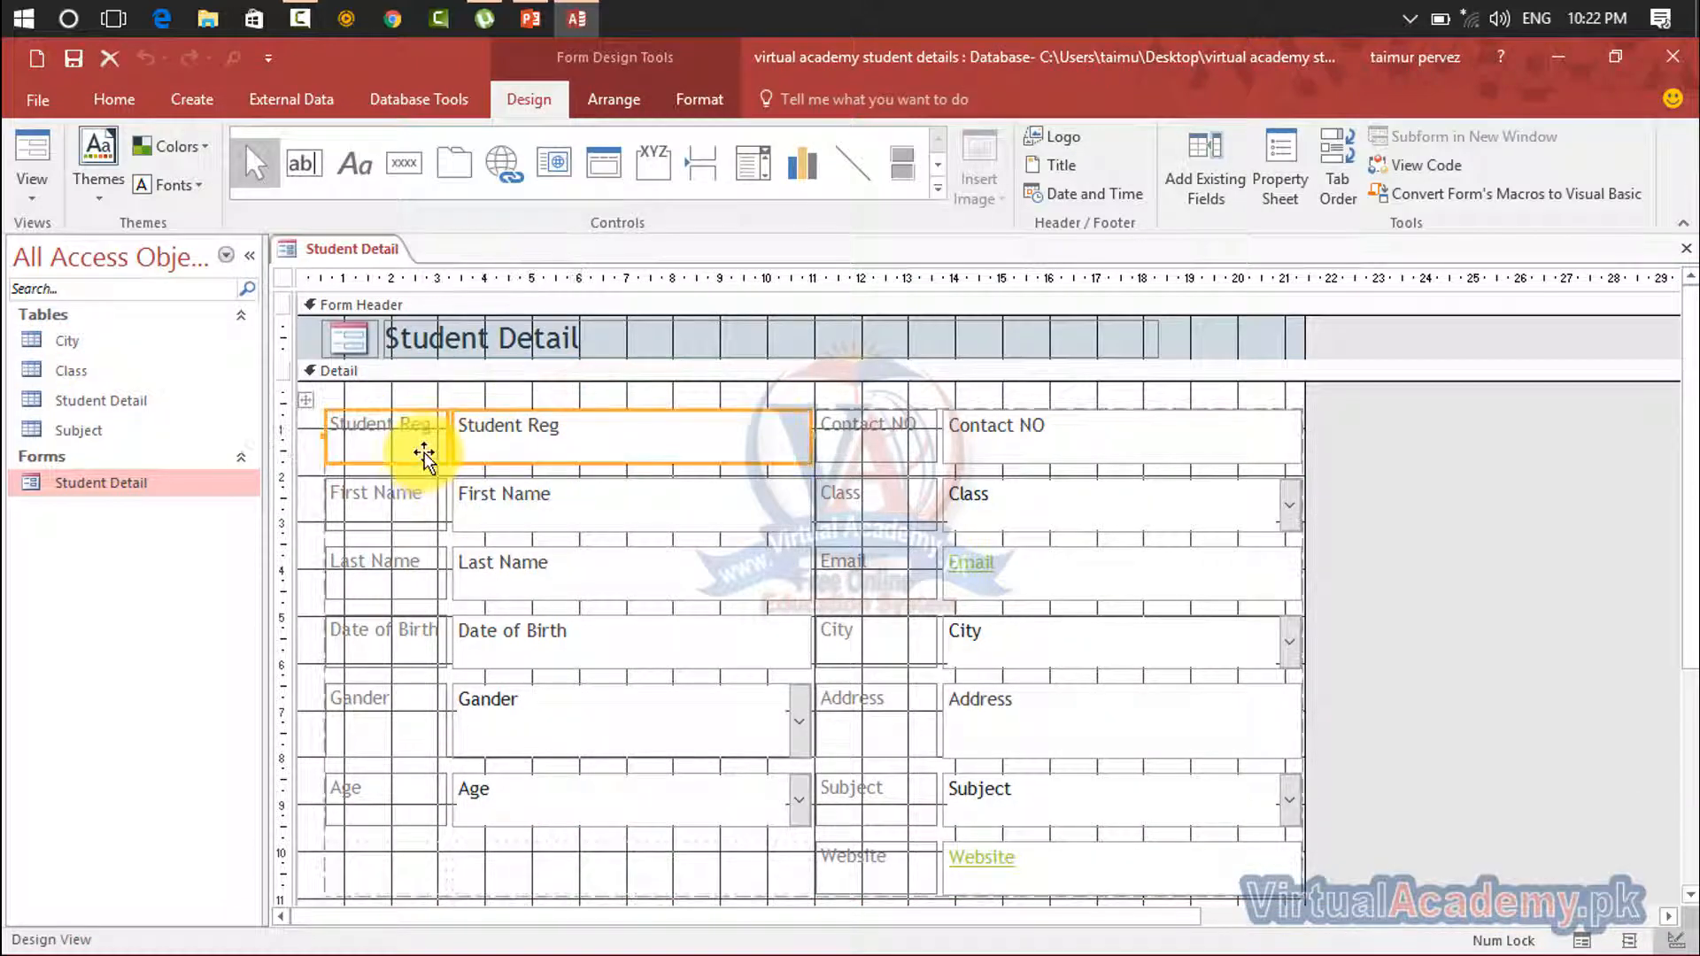
mouse_move(806, 461)
left_mouse_down()
mouse_move(694, 455)
mouse_move(779, 445)
left_mouse_up()
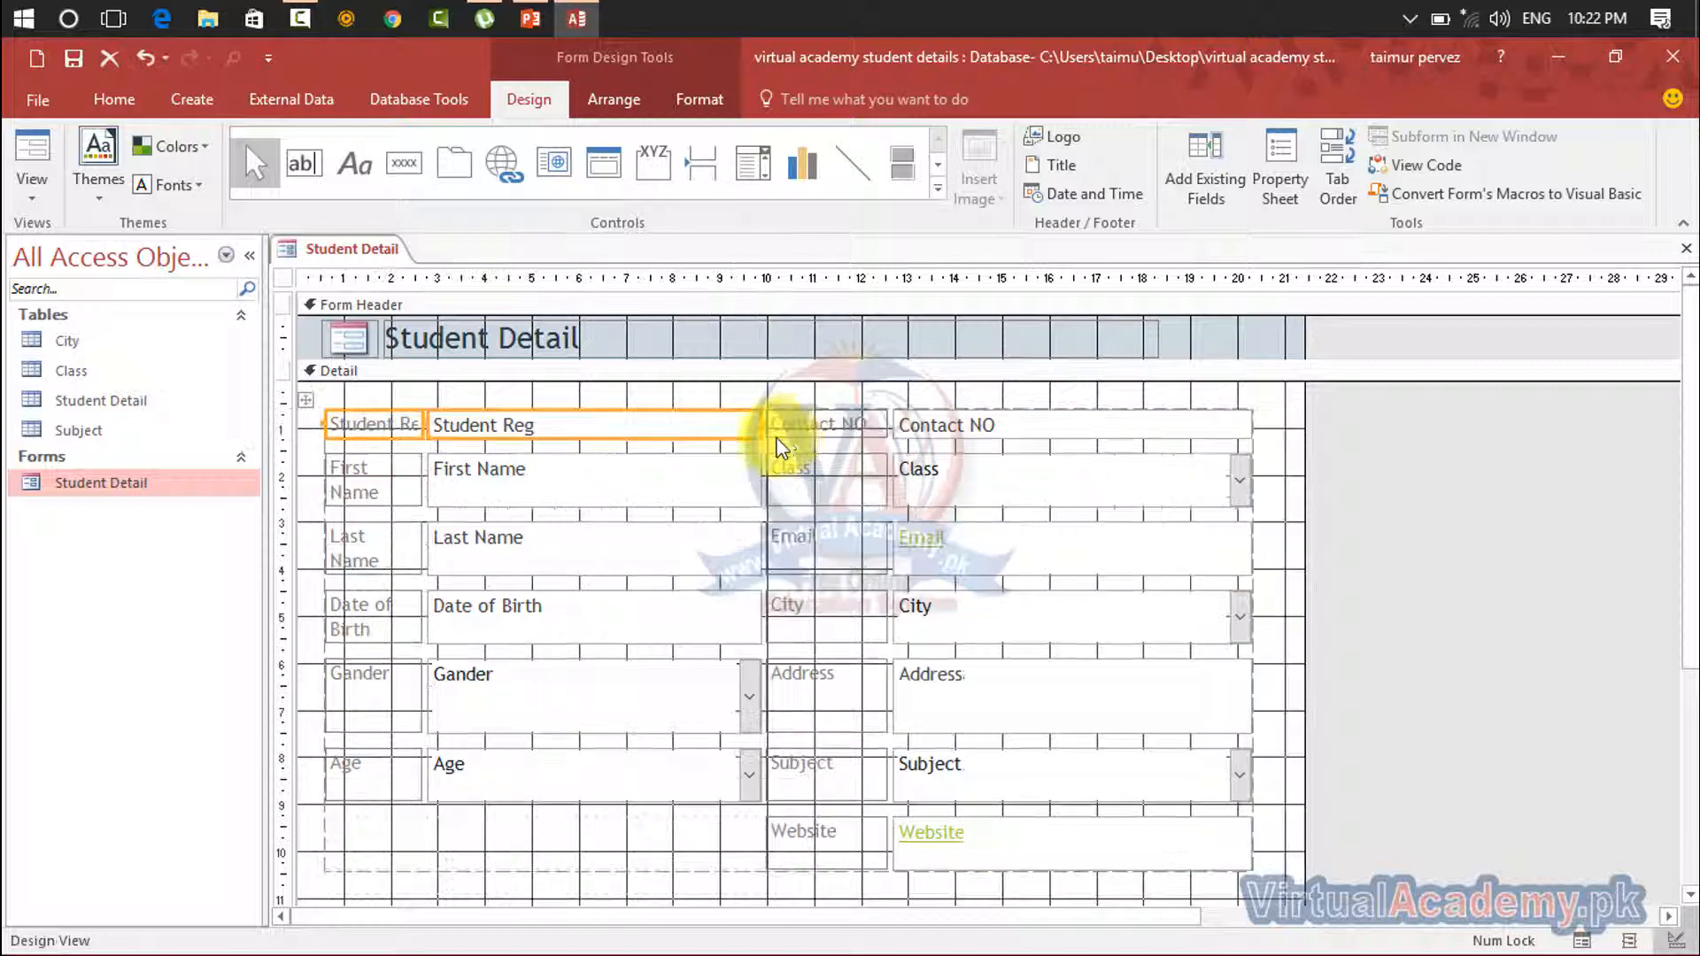
Select the layout column of fields from Student Reg down past Age, narrow it slightly and shorten its bottom row
left_click(425, 435)
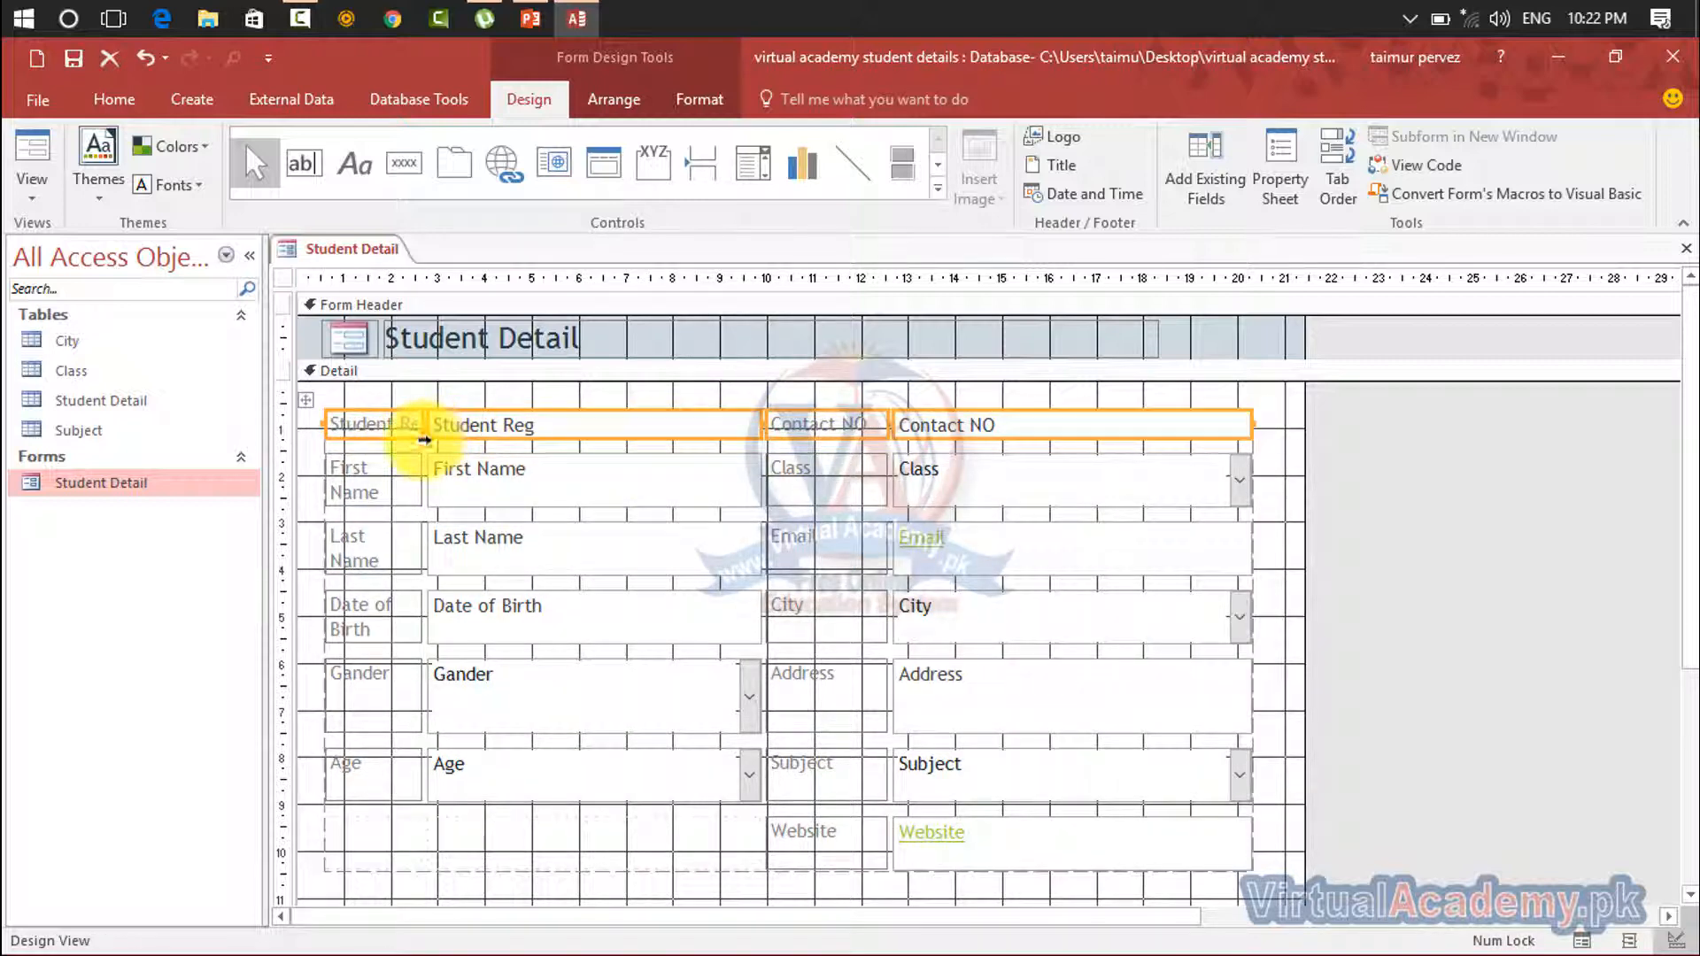
left_click(735, 411)
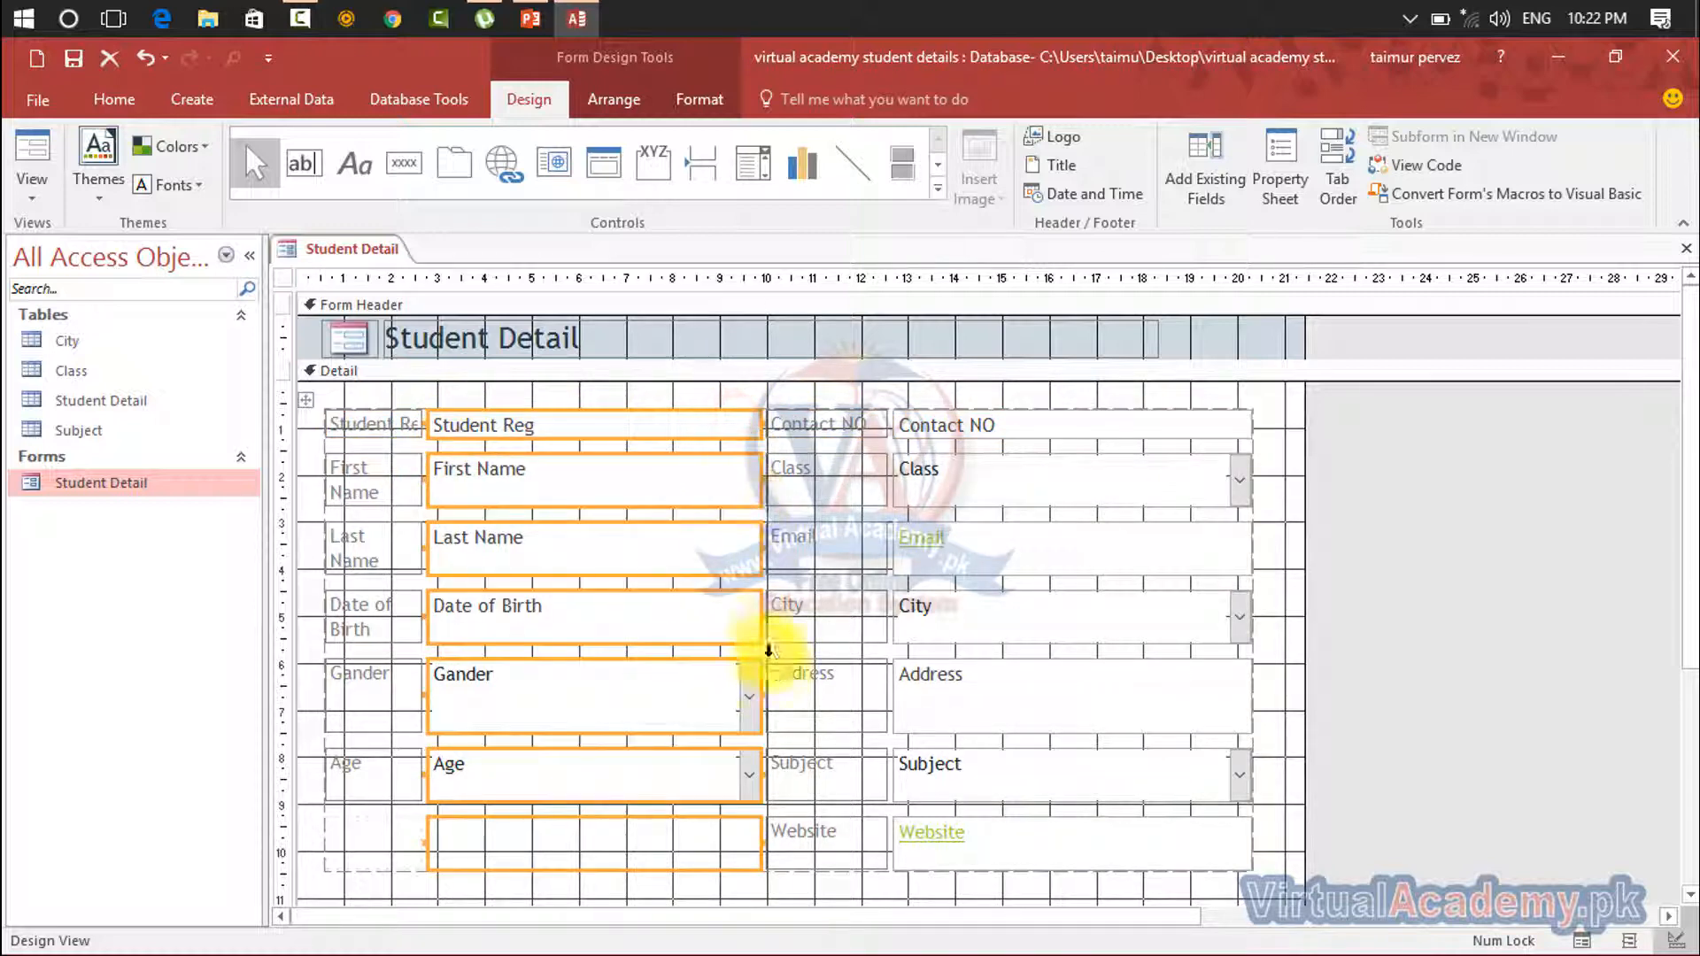
left_click(760, 614)
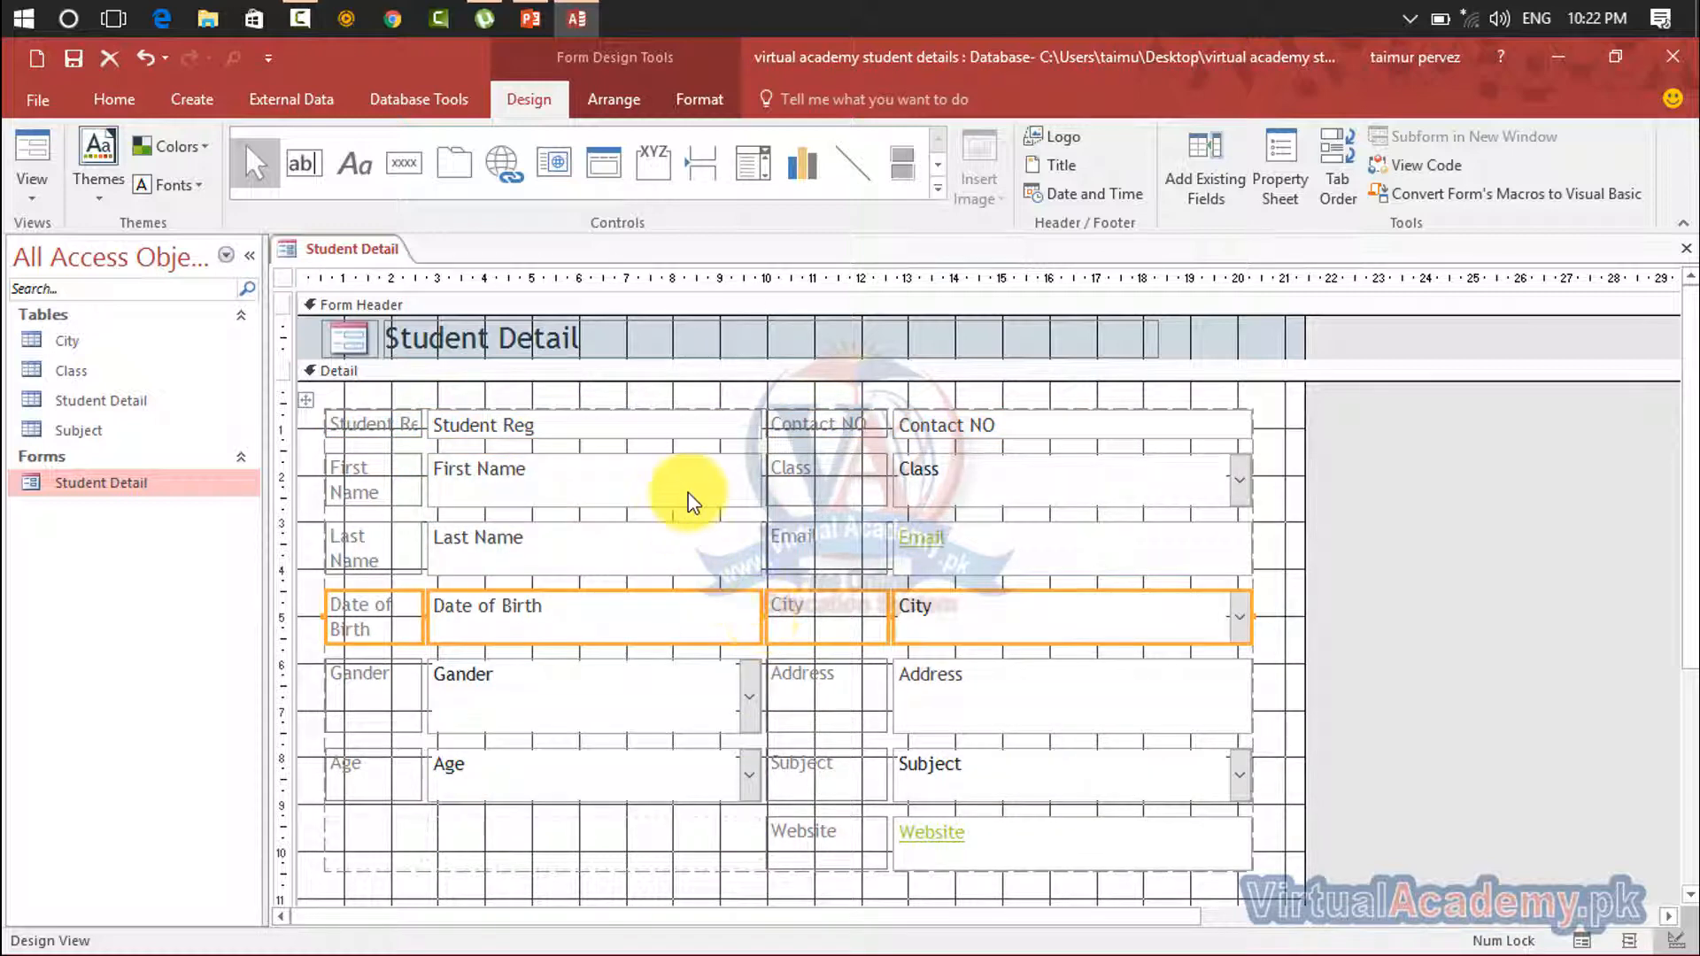
left_click(463, 407)
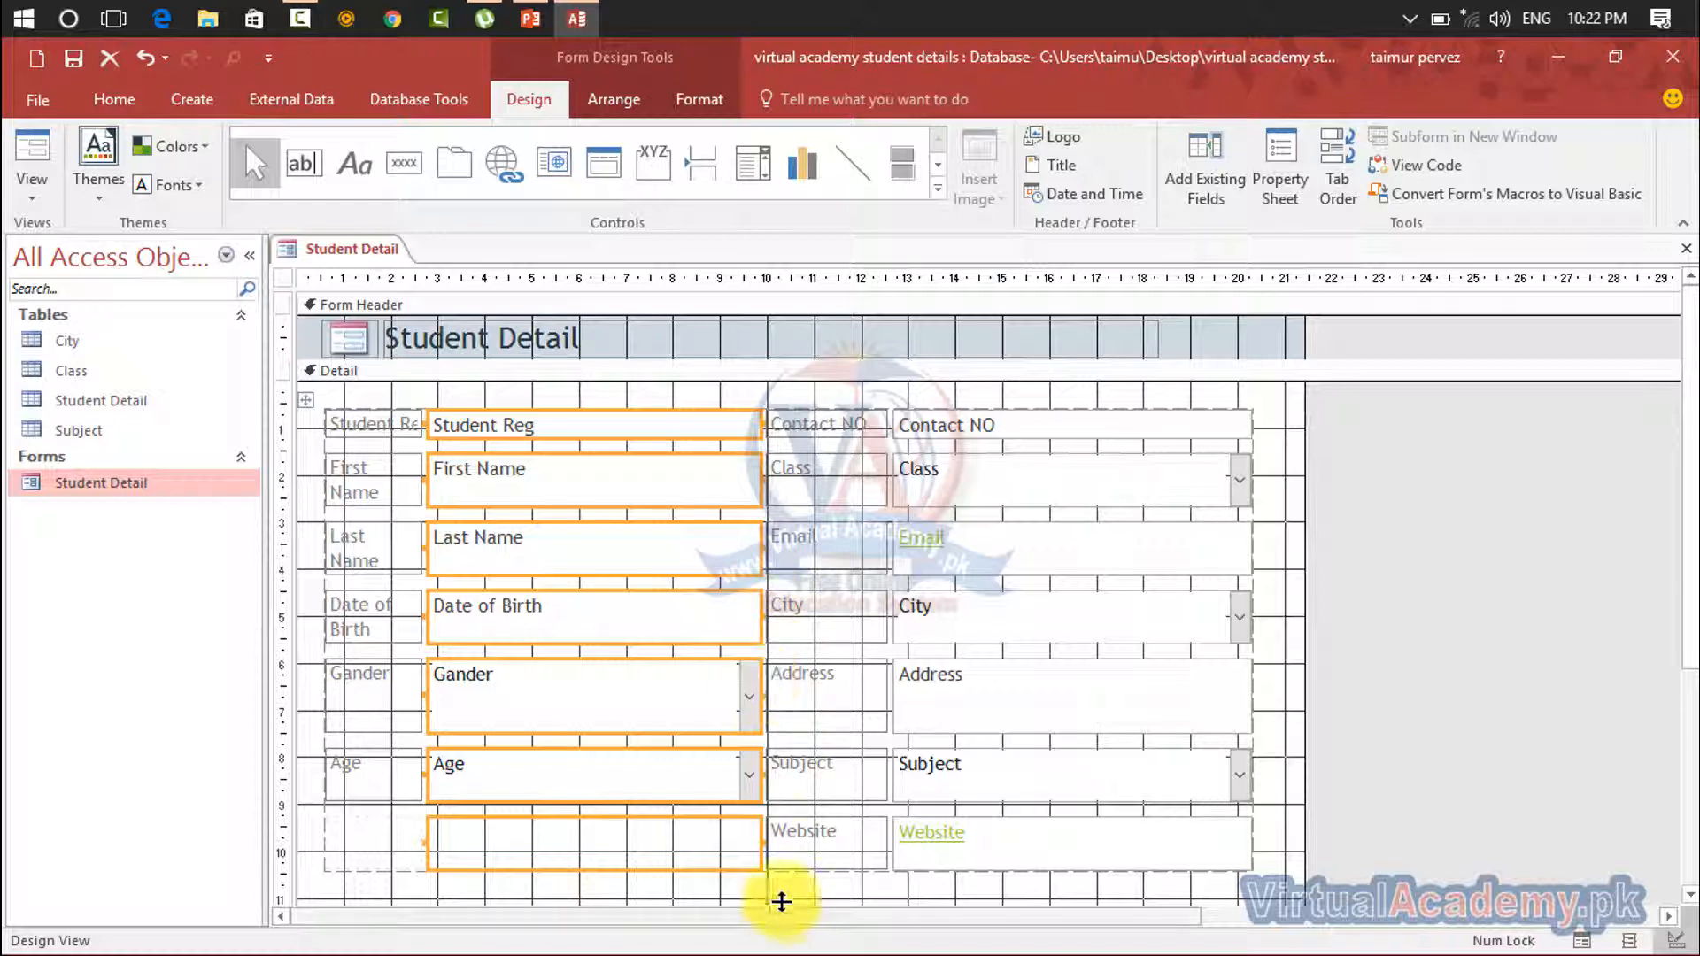
mouse_move(759, 864)
left_mouse_down()
mouse_move(733, 843)
mouse_move(759, 865)
mouse_move(752, 849)
left_mouse_up()
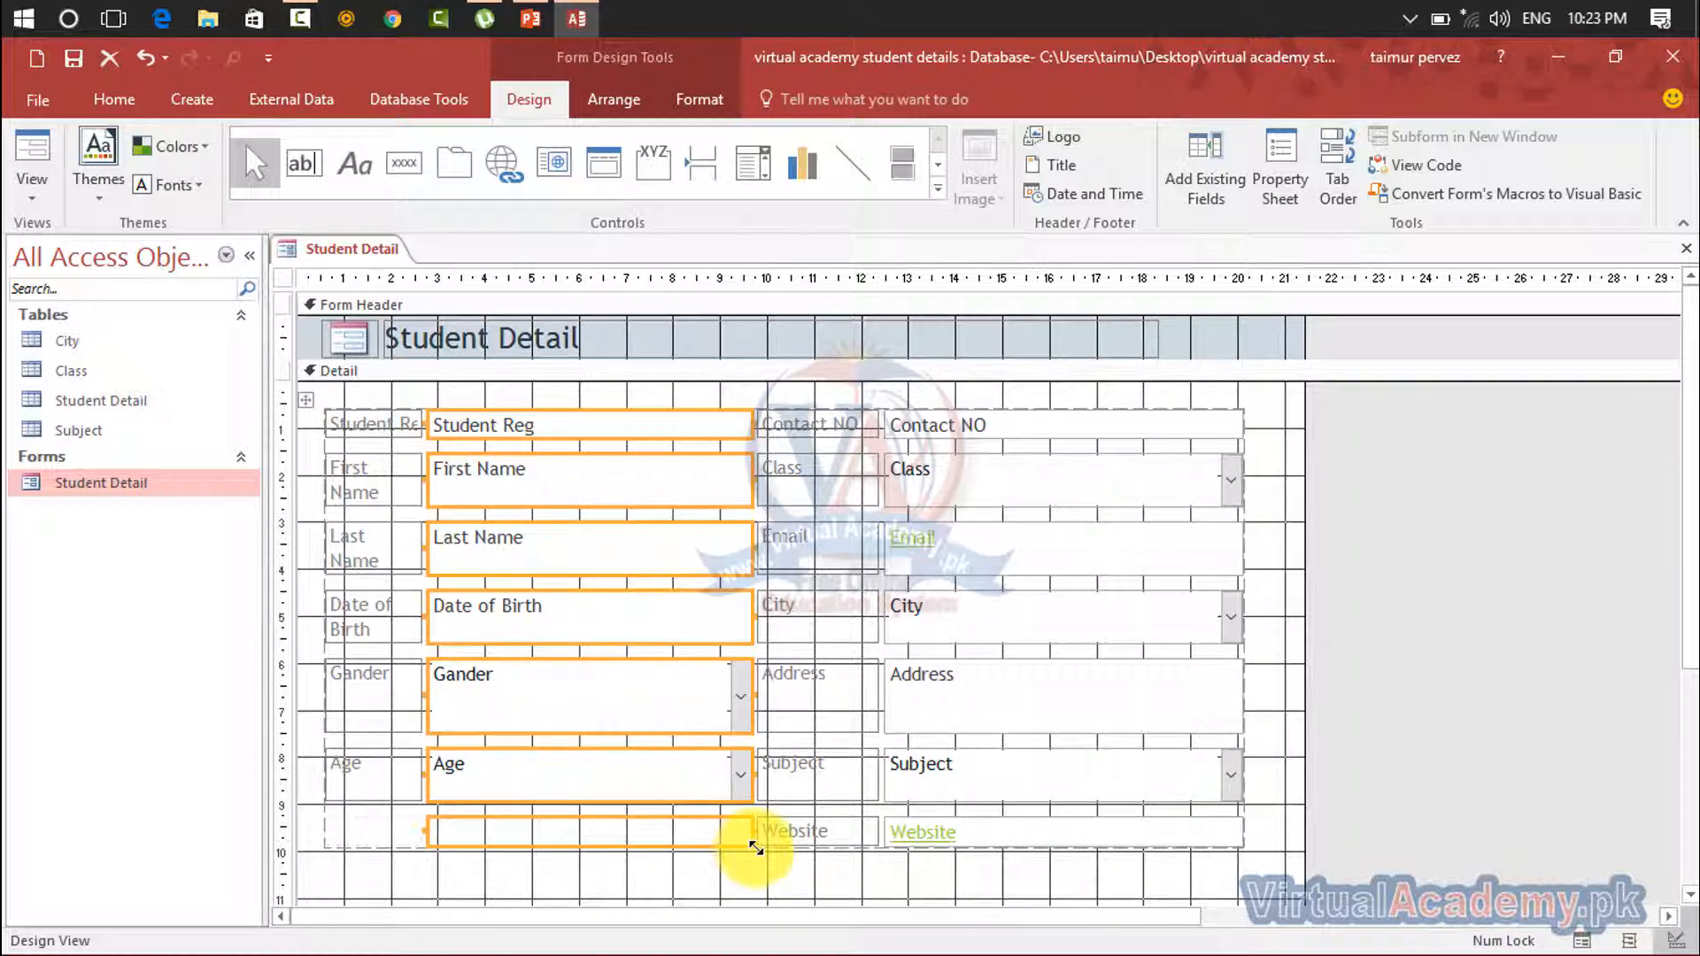
left_click(393, 791)
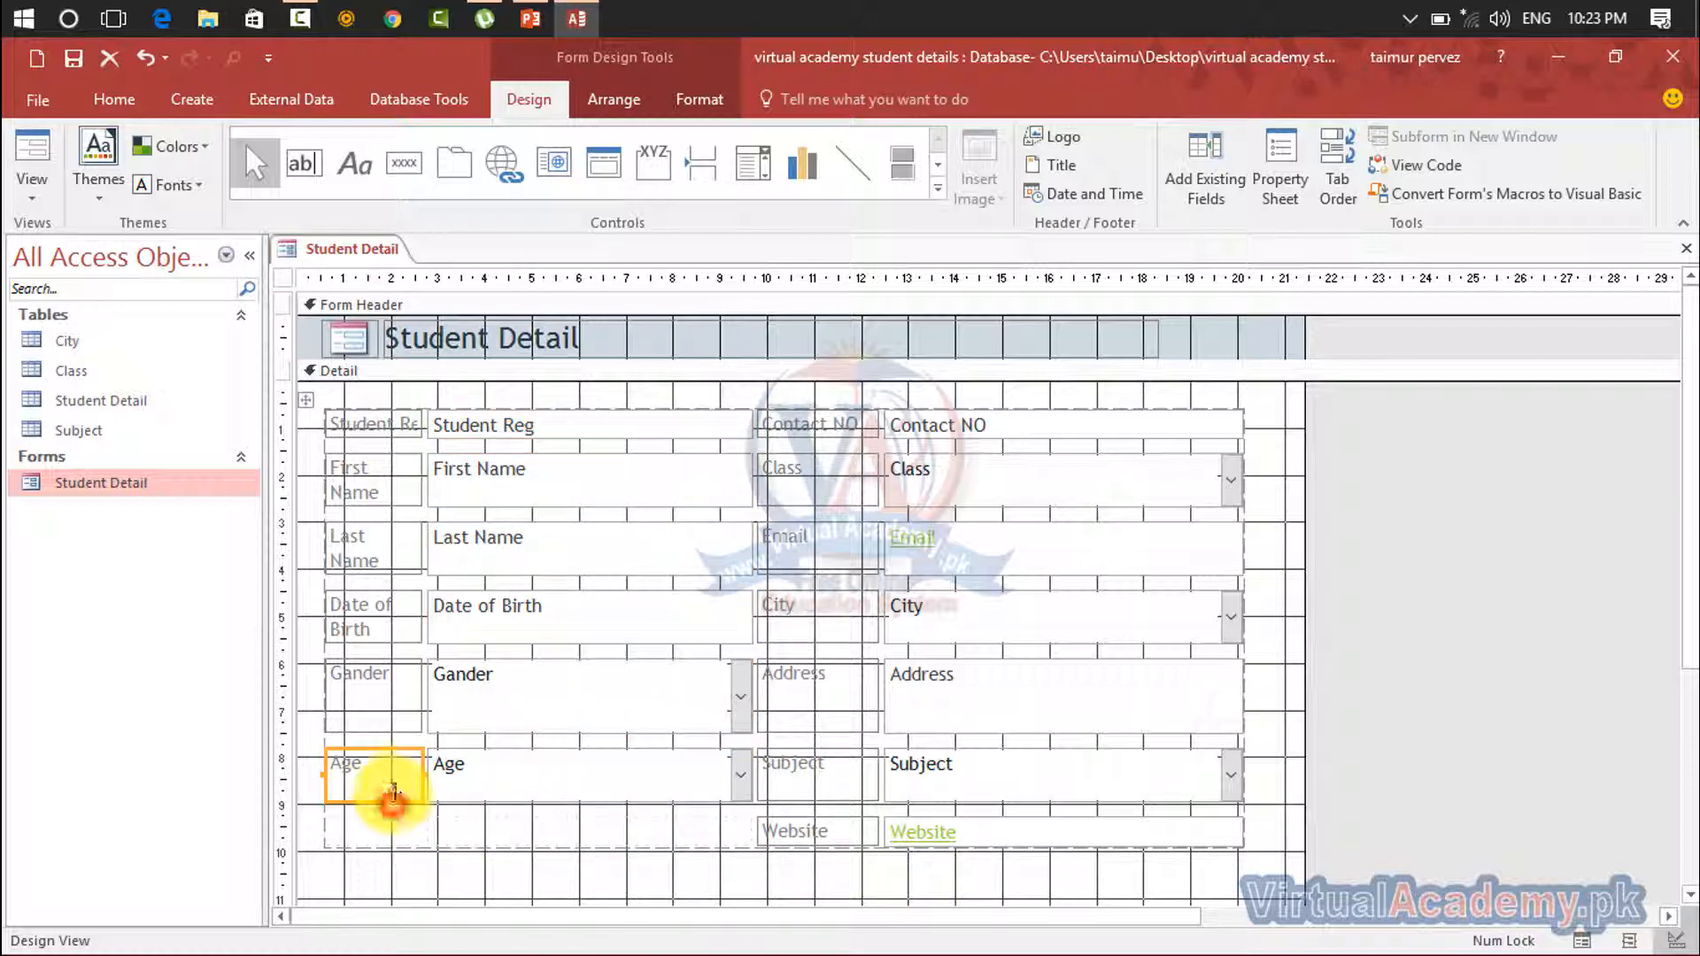
left_click(455, 837)
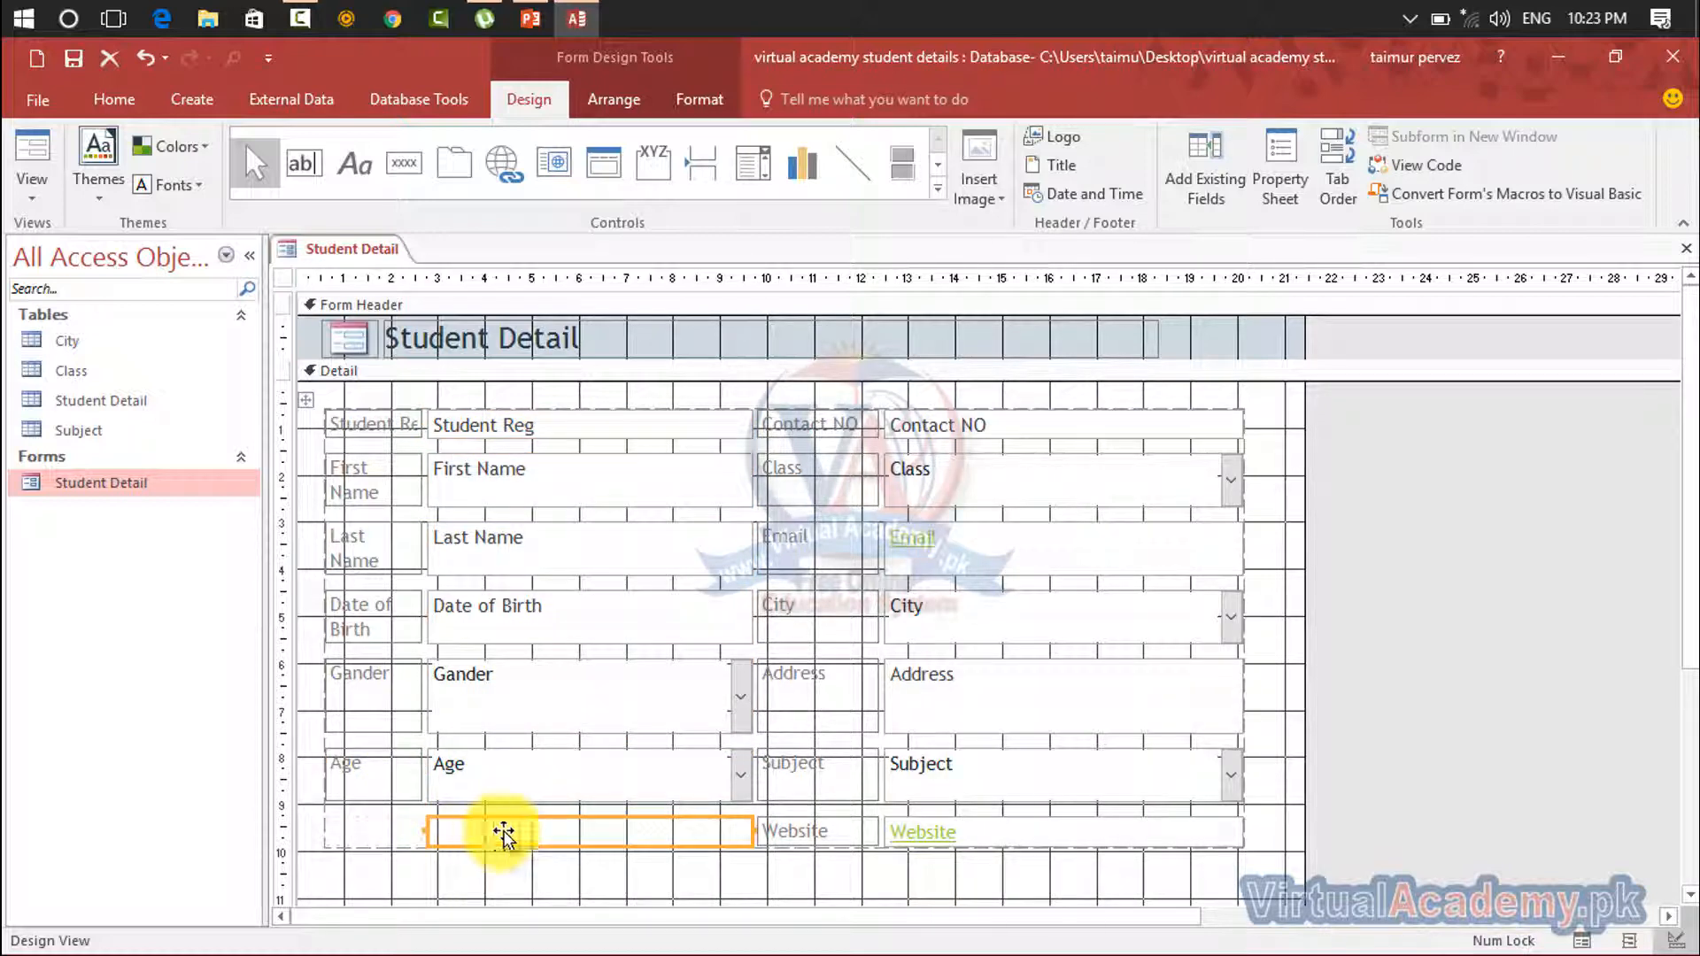
left_click(381, 424)
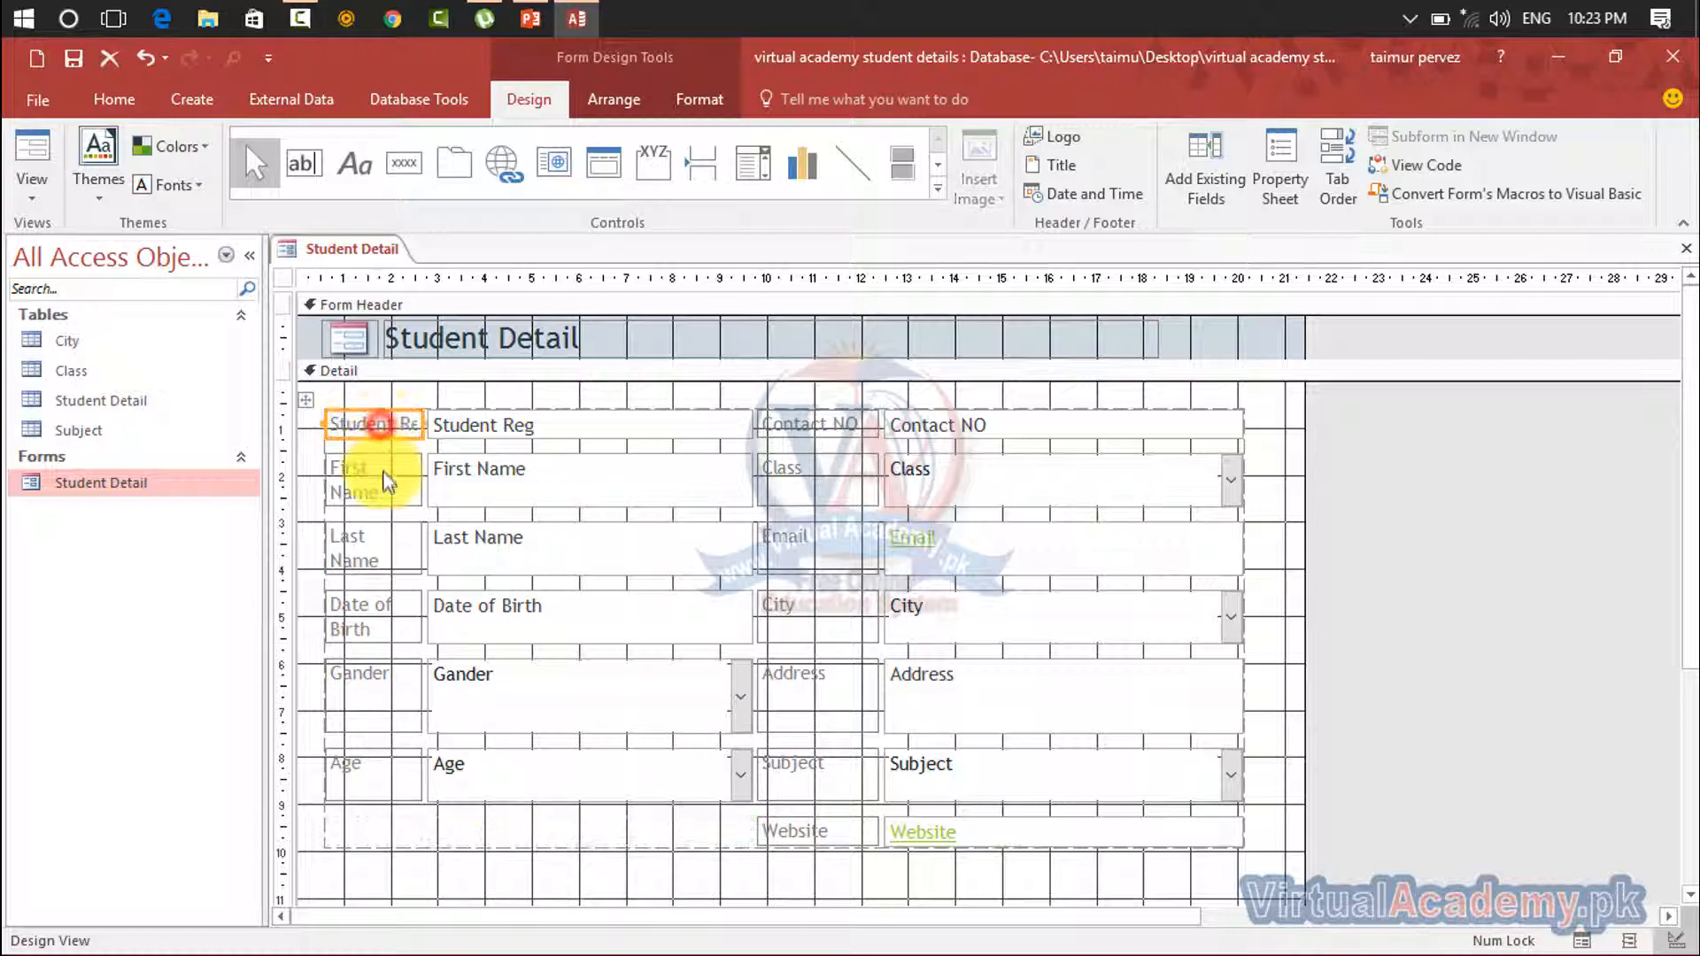
left_click(383, 481)
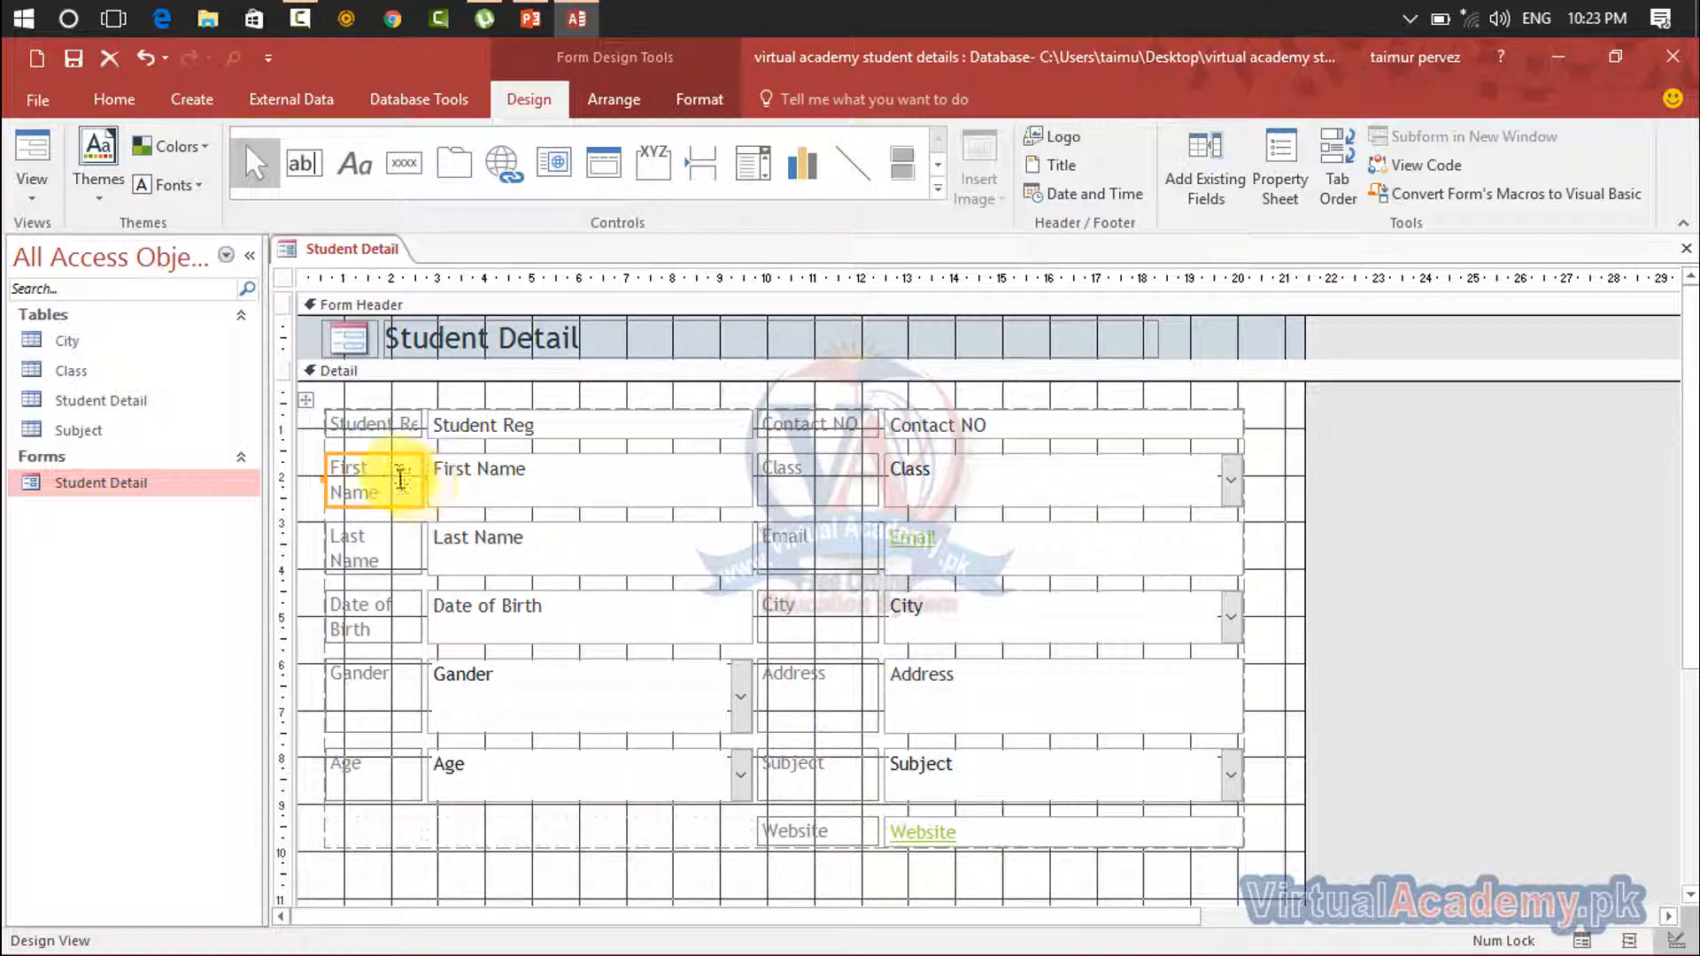
Select all the form's fields together, shift them slightly to the right and widen the form to about 24 cm
key("ctrl+a")
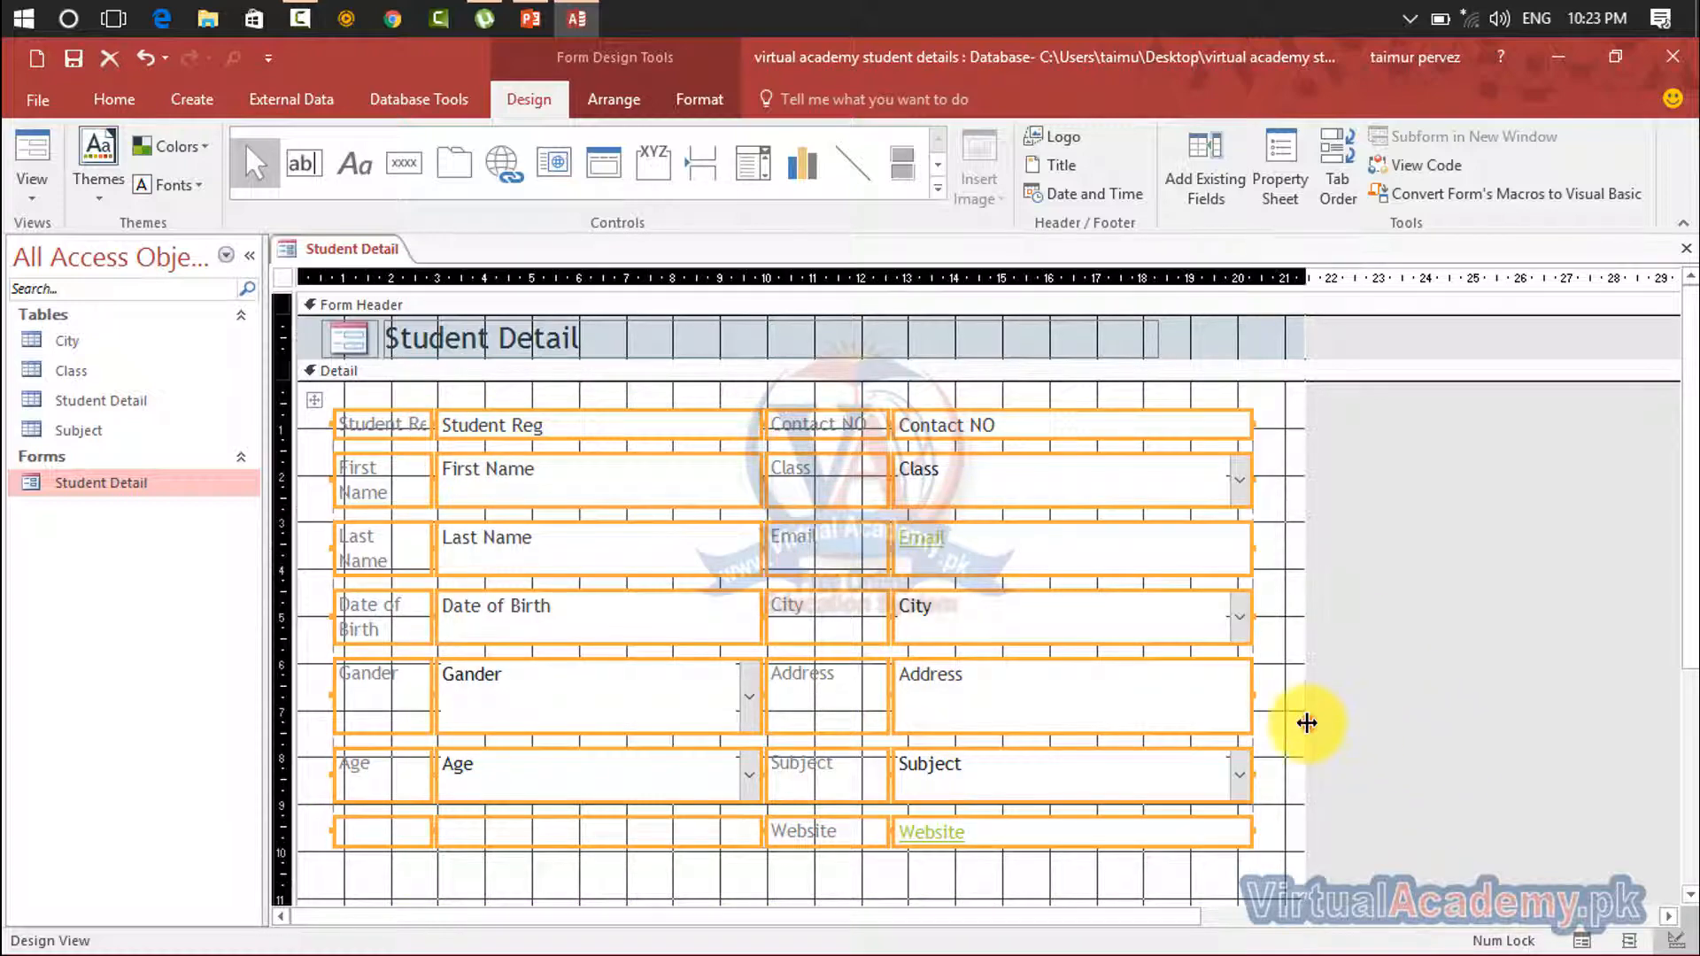
left_click_drag(1305, 721, 1415, 719)
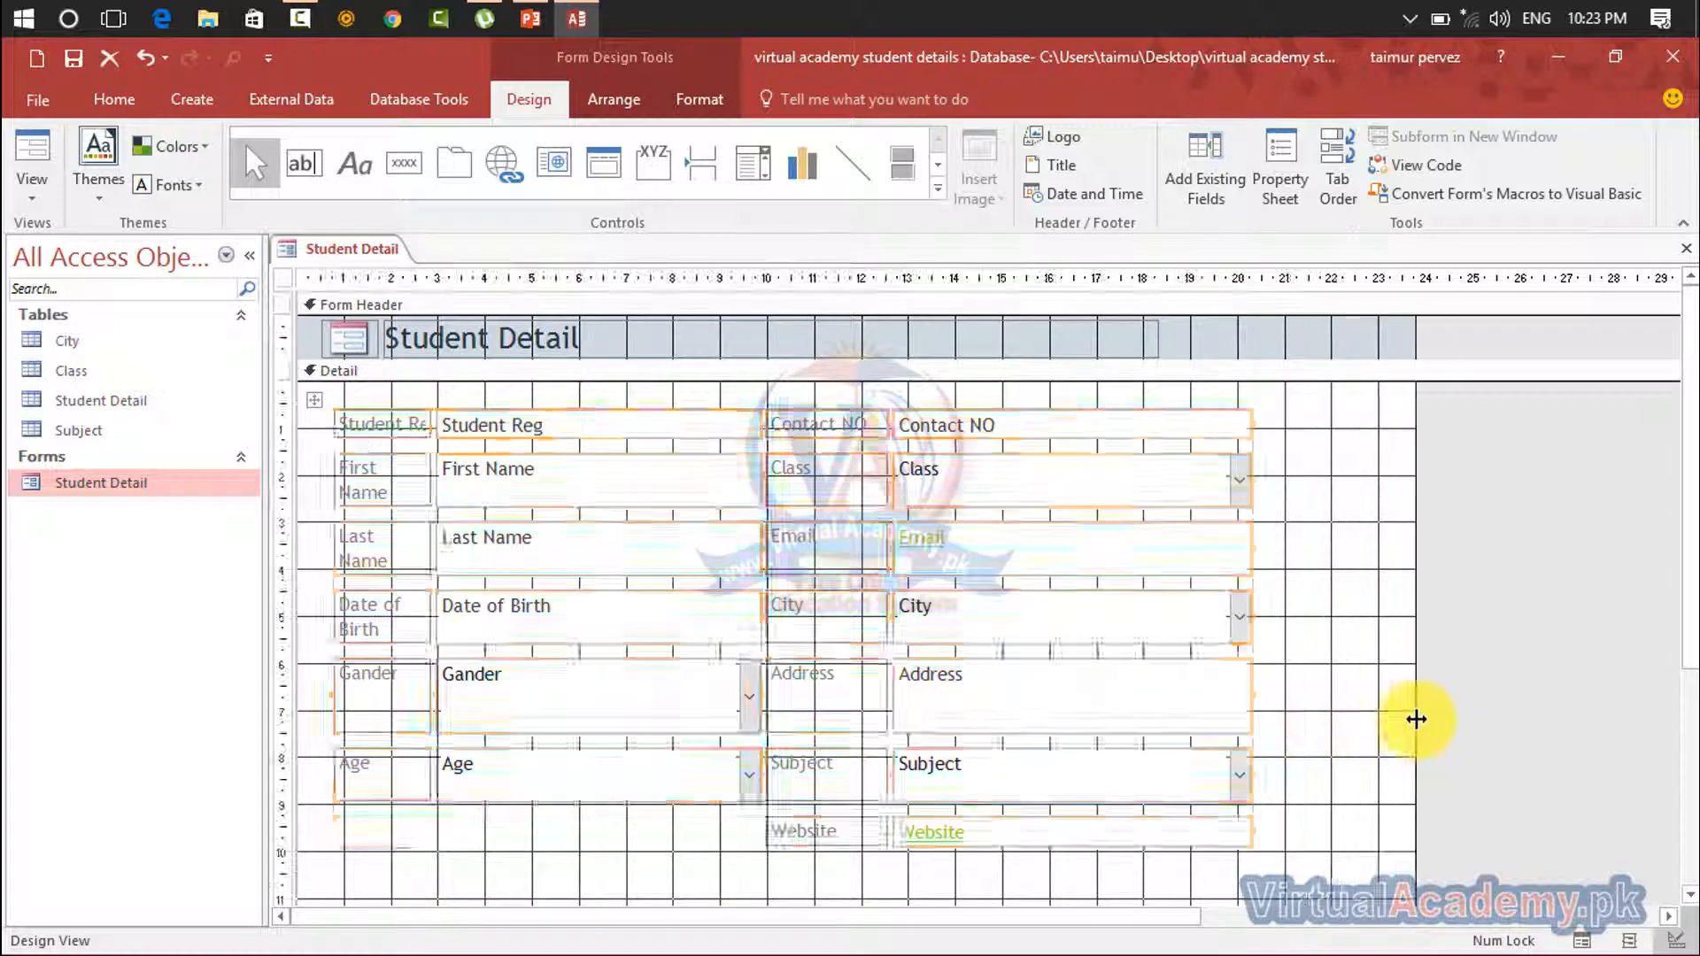
Try to move the Contact NO to Website labels and fields away from the Student Reg to Age group
left_click(1284, 447)
left_click_drag(1284, 389, 842, 871)
left_click_drag(848, 794, 902, 770)
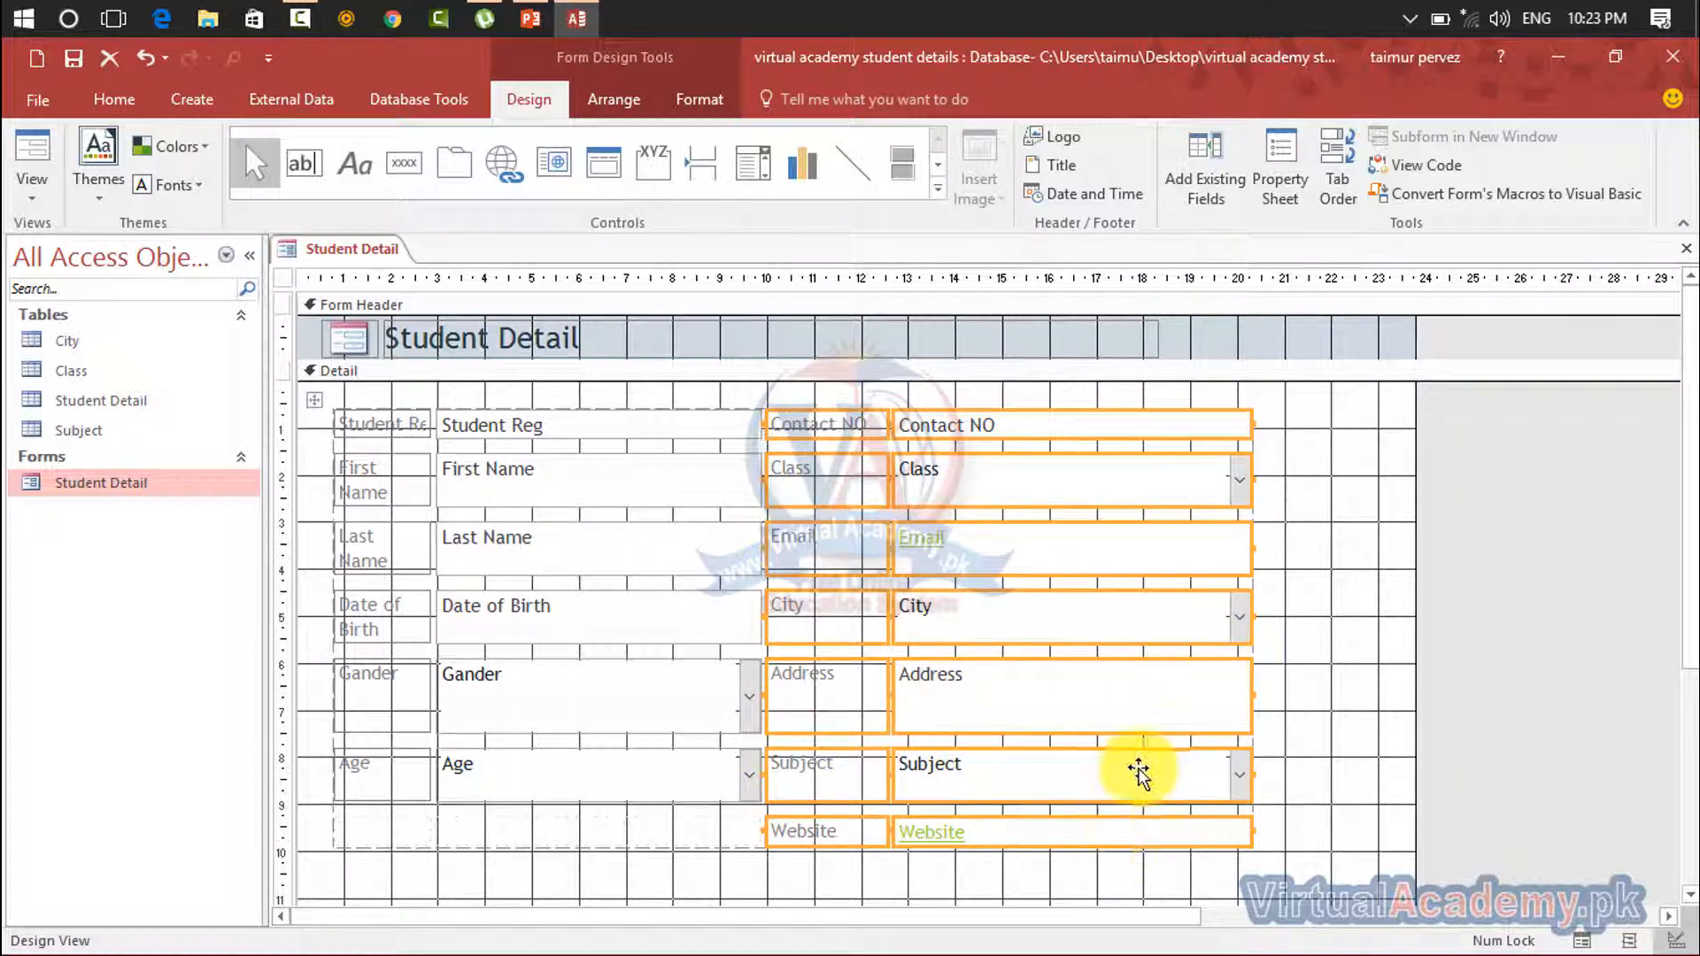
left_click(1300, 576)
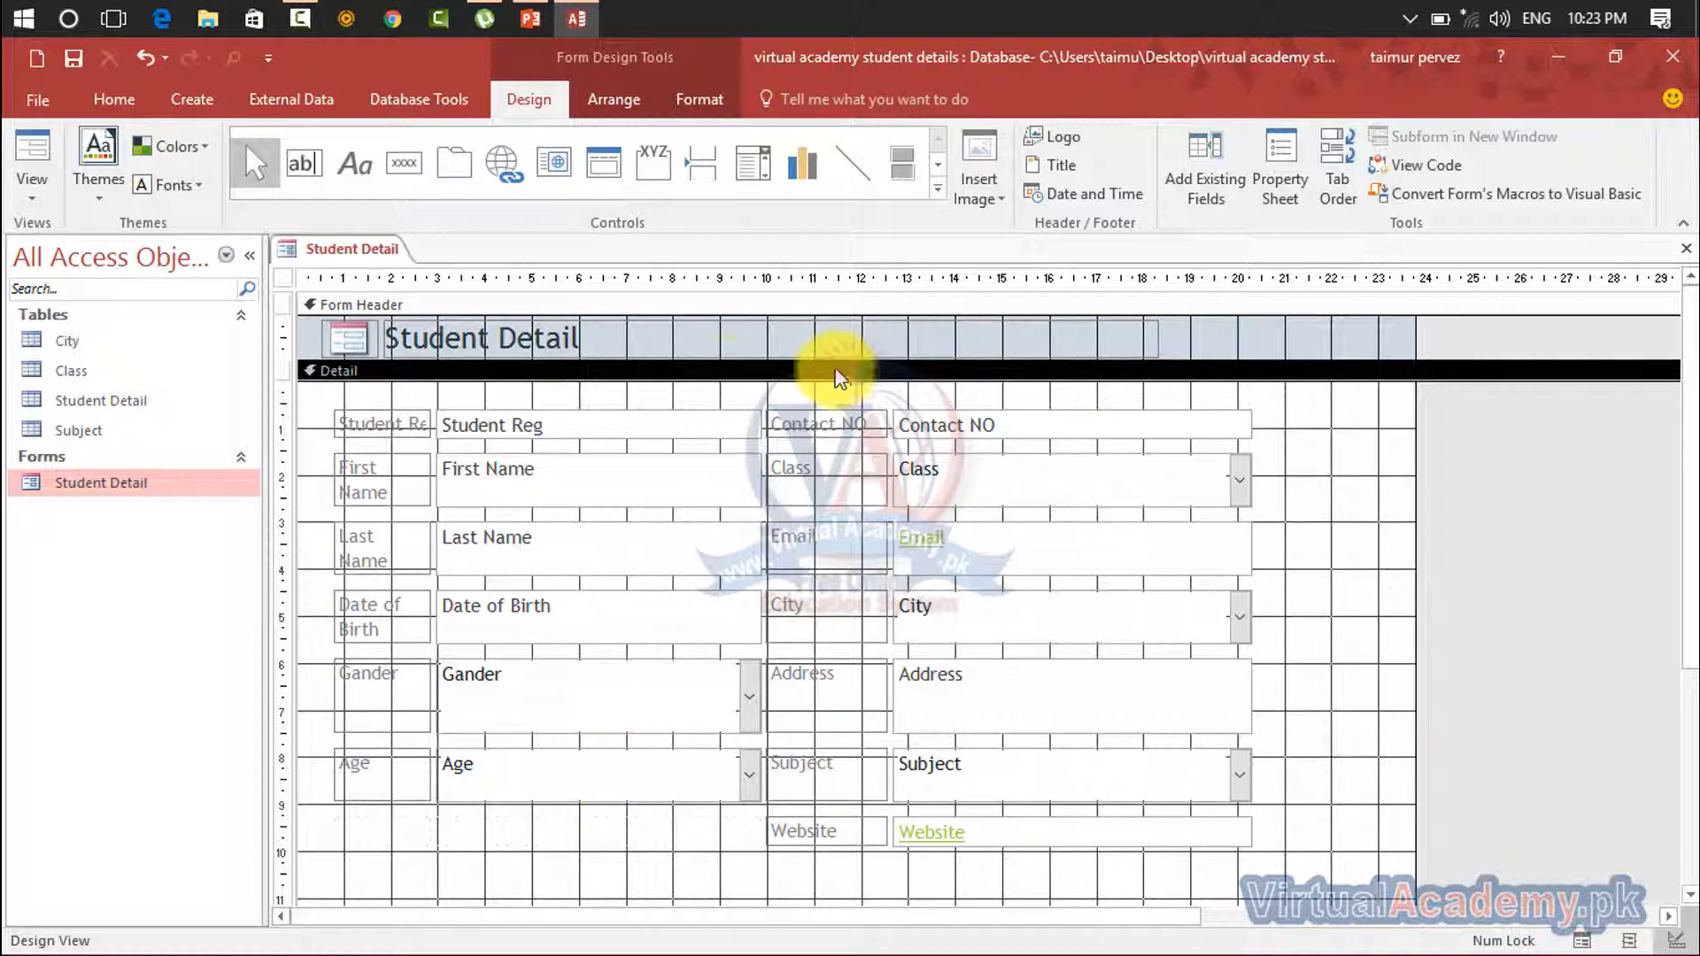
Delete the Form Header/Footer sections together with their controls
left_click(311, 301)
right_click(311, 301)
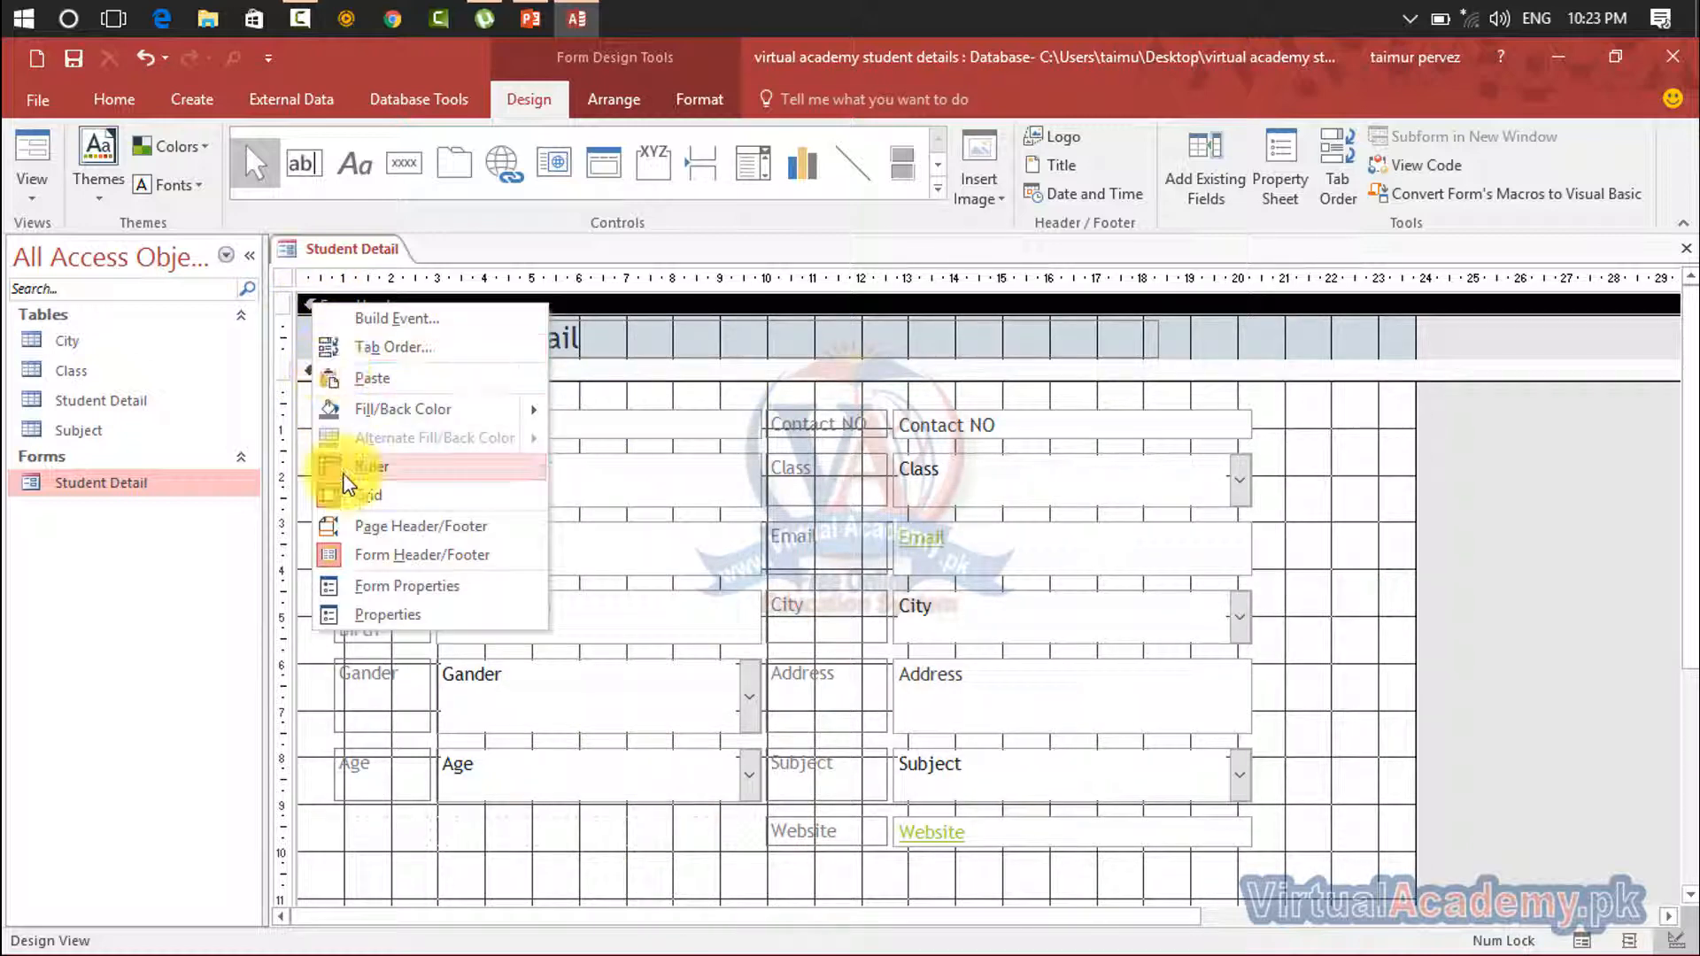
left_click(379, 549)
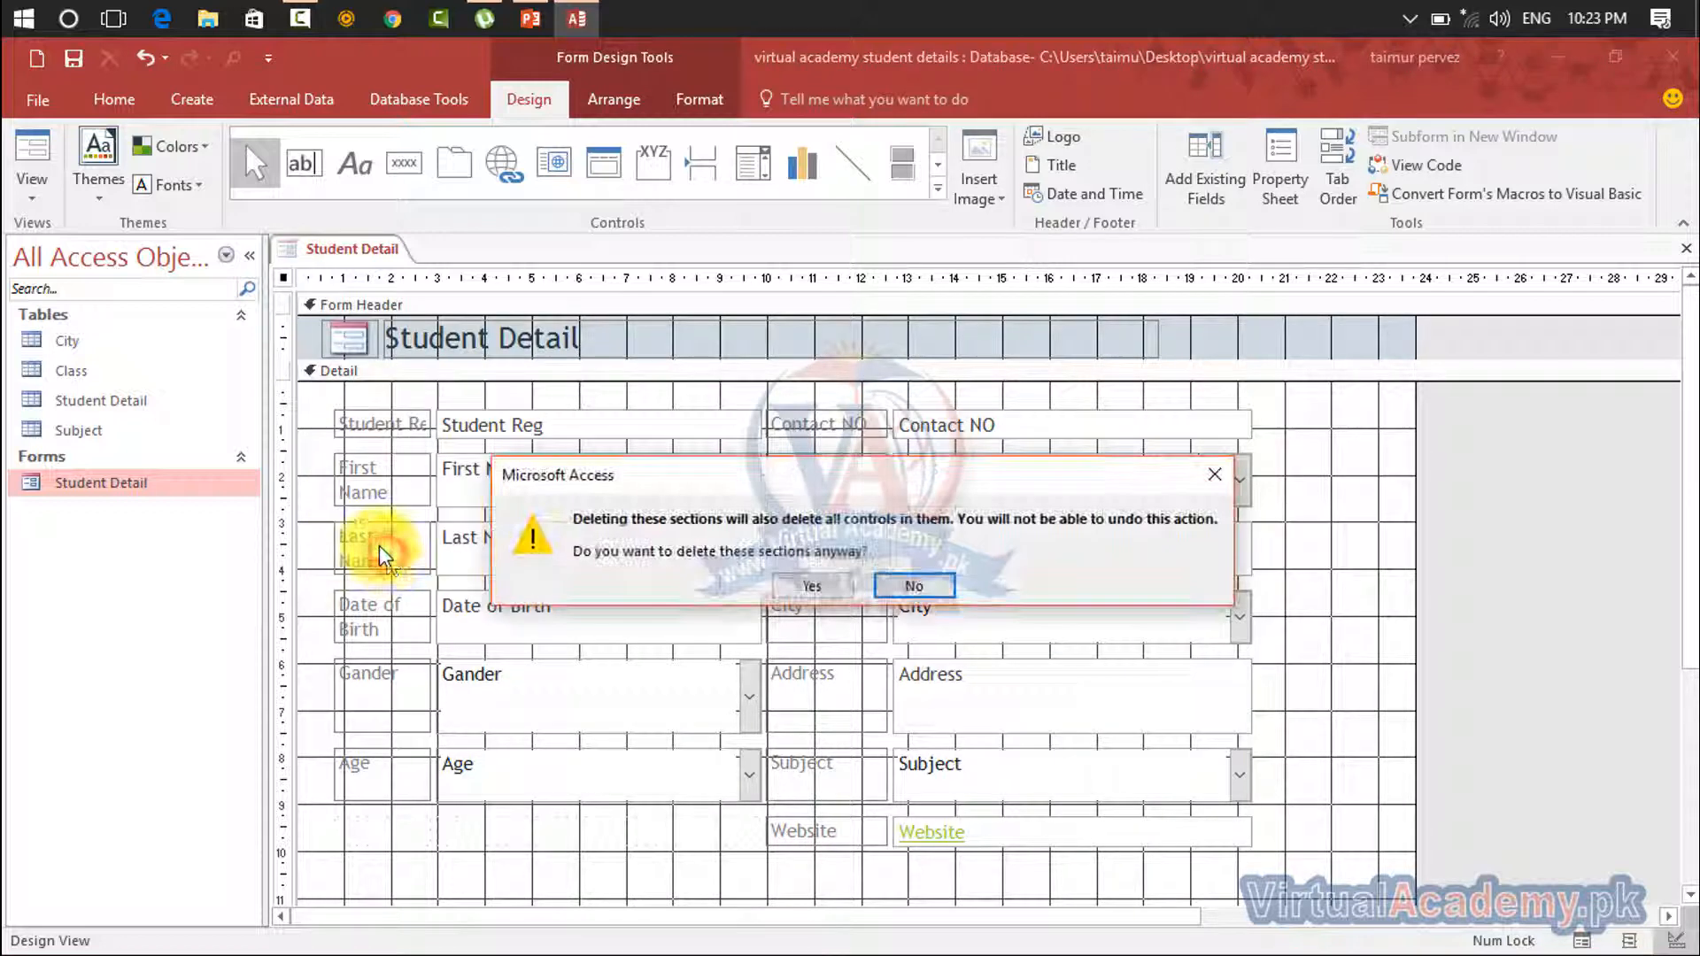
left_click(811, 586)
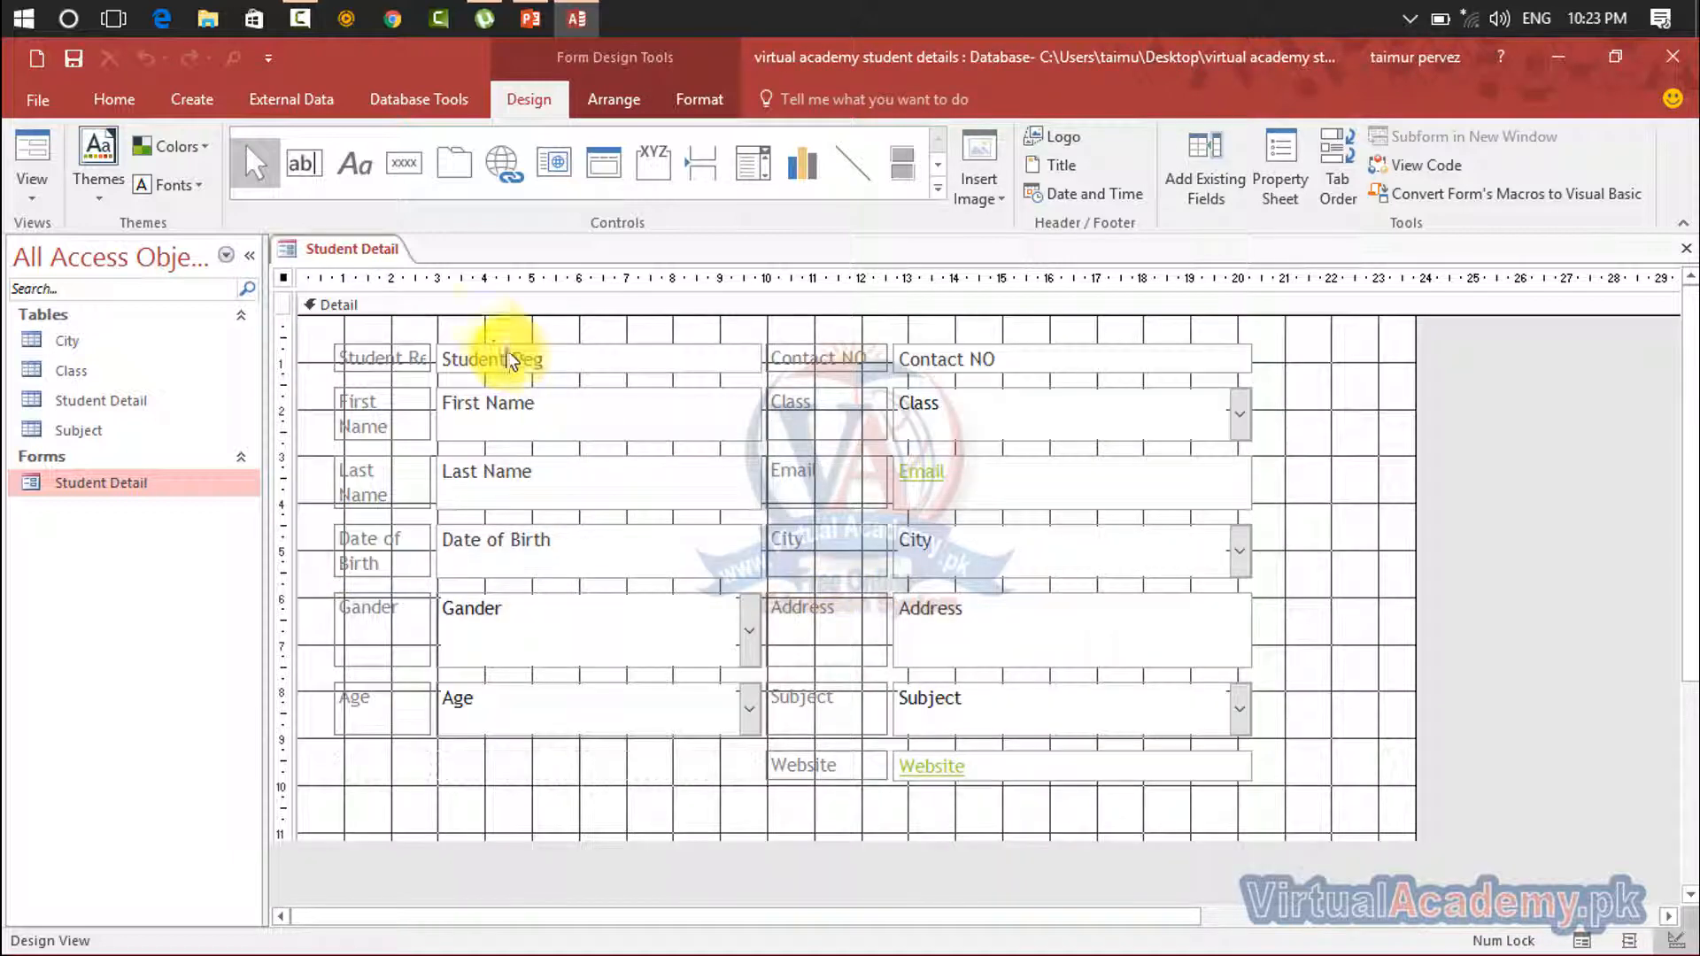
Extend the Detail section downward and move all its fields down to leave about 2 cm of free space above them
left_click_drag(1291, 340, 543, 694)
left_click(539, 695)
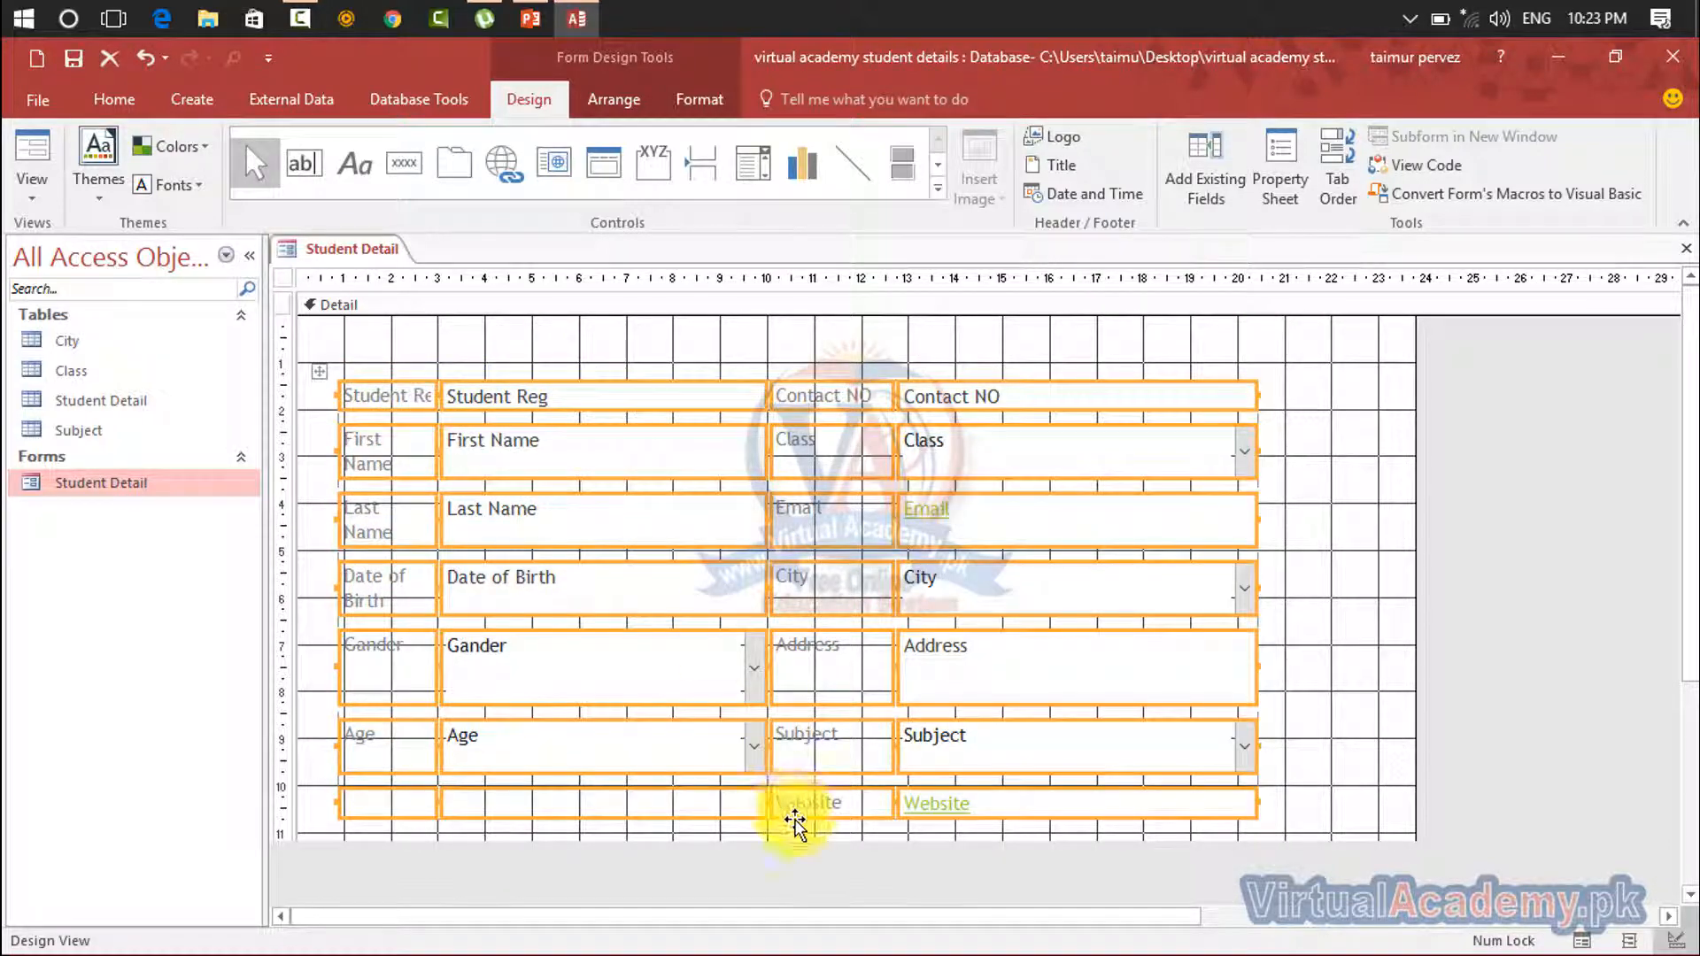
left_click(791, 848)
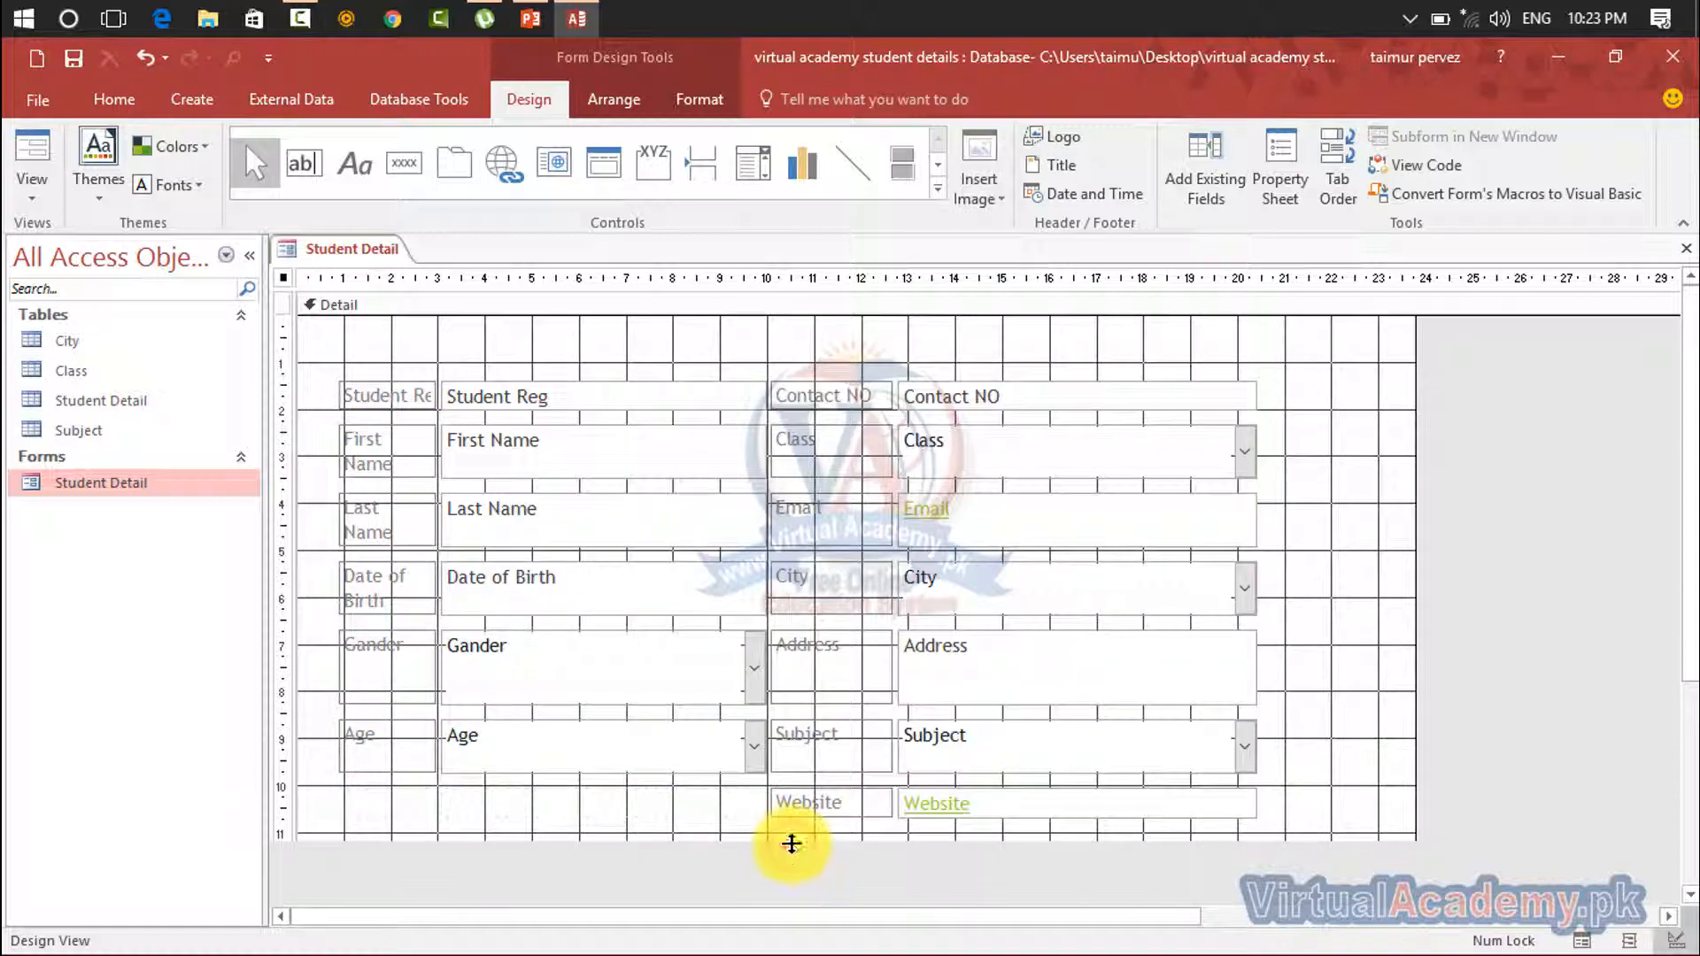
left_click_drag(790, 843, 781, 903)
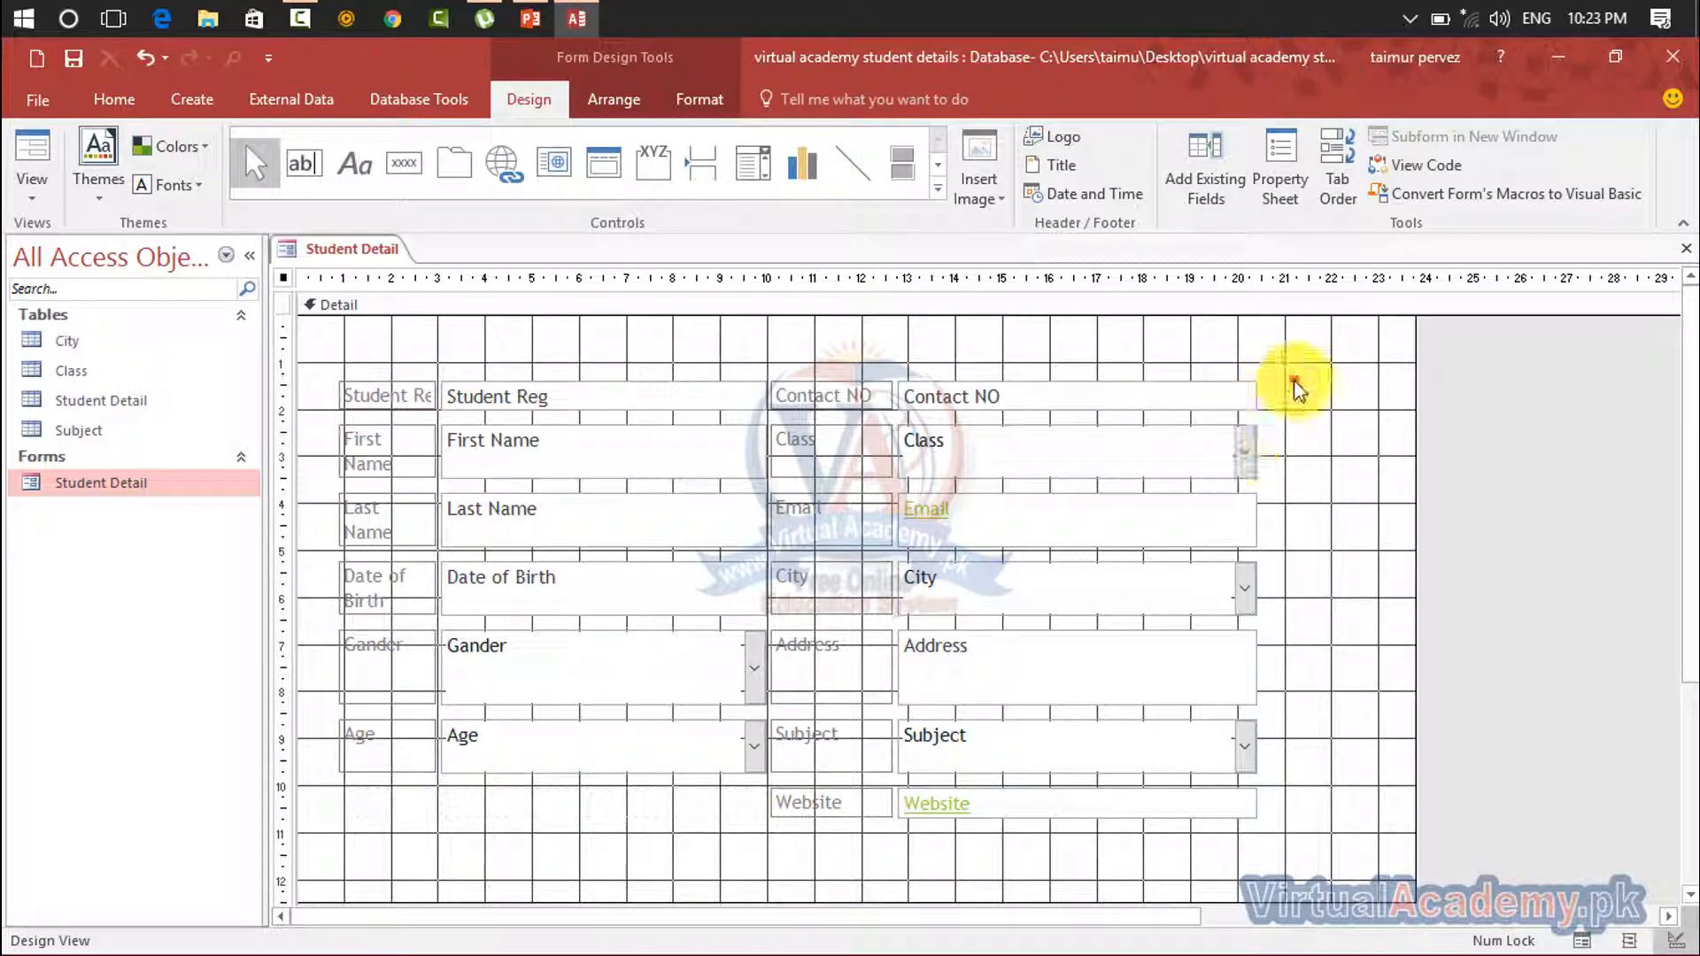
left_click_drag(1290, 380, 411, 808)
left_click(517, 369)
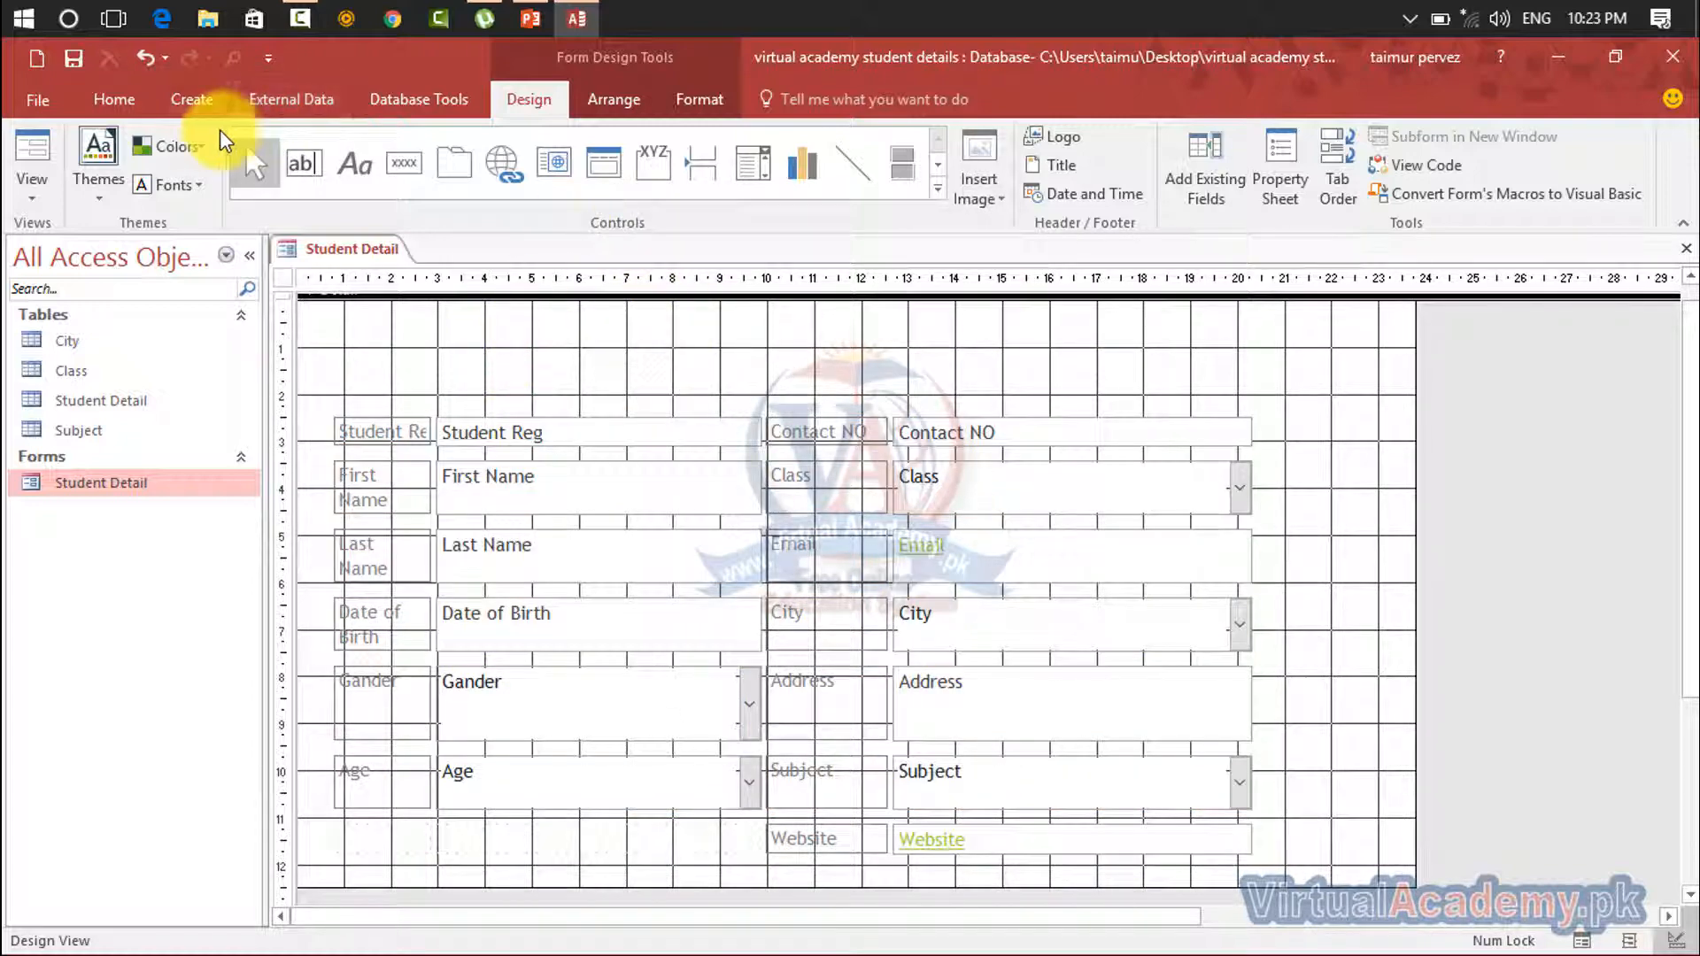
Add a label about 19.5 cm wide above the fields with the text "Student Detail"
left_click(700, 101)
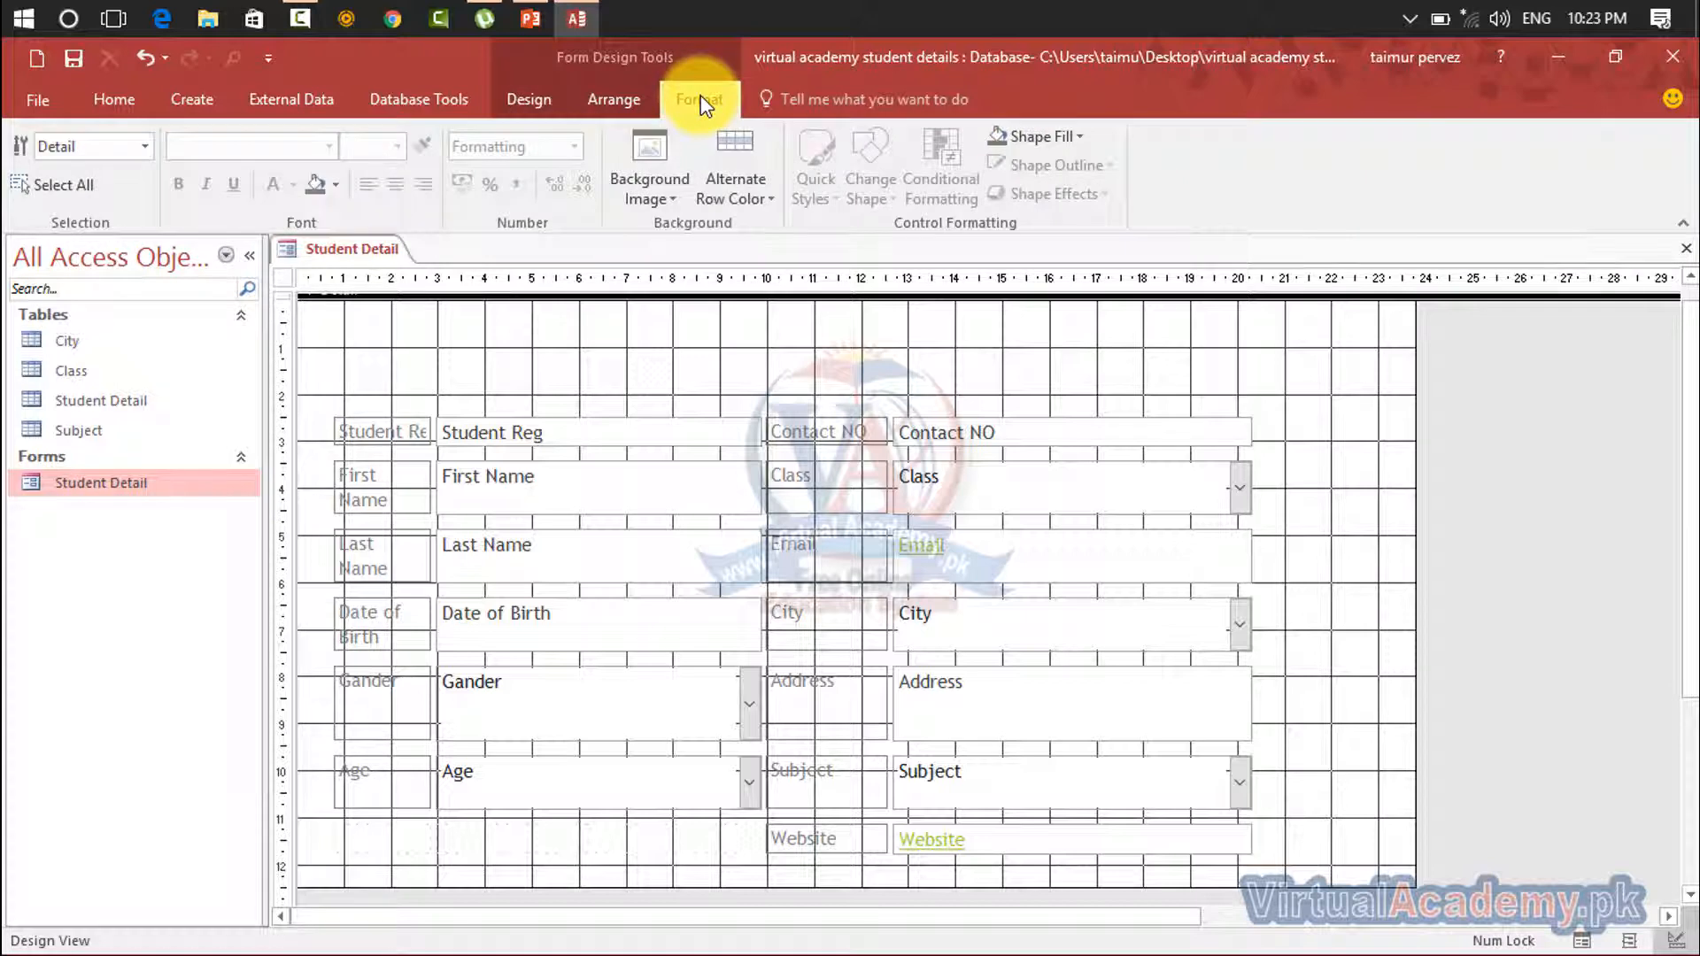
left_click(613, 100)
left_click(533, 100)
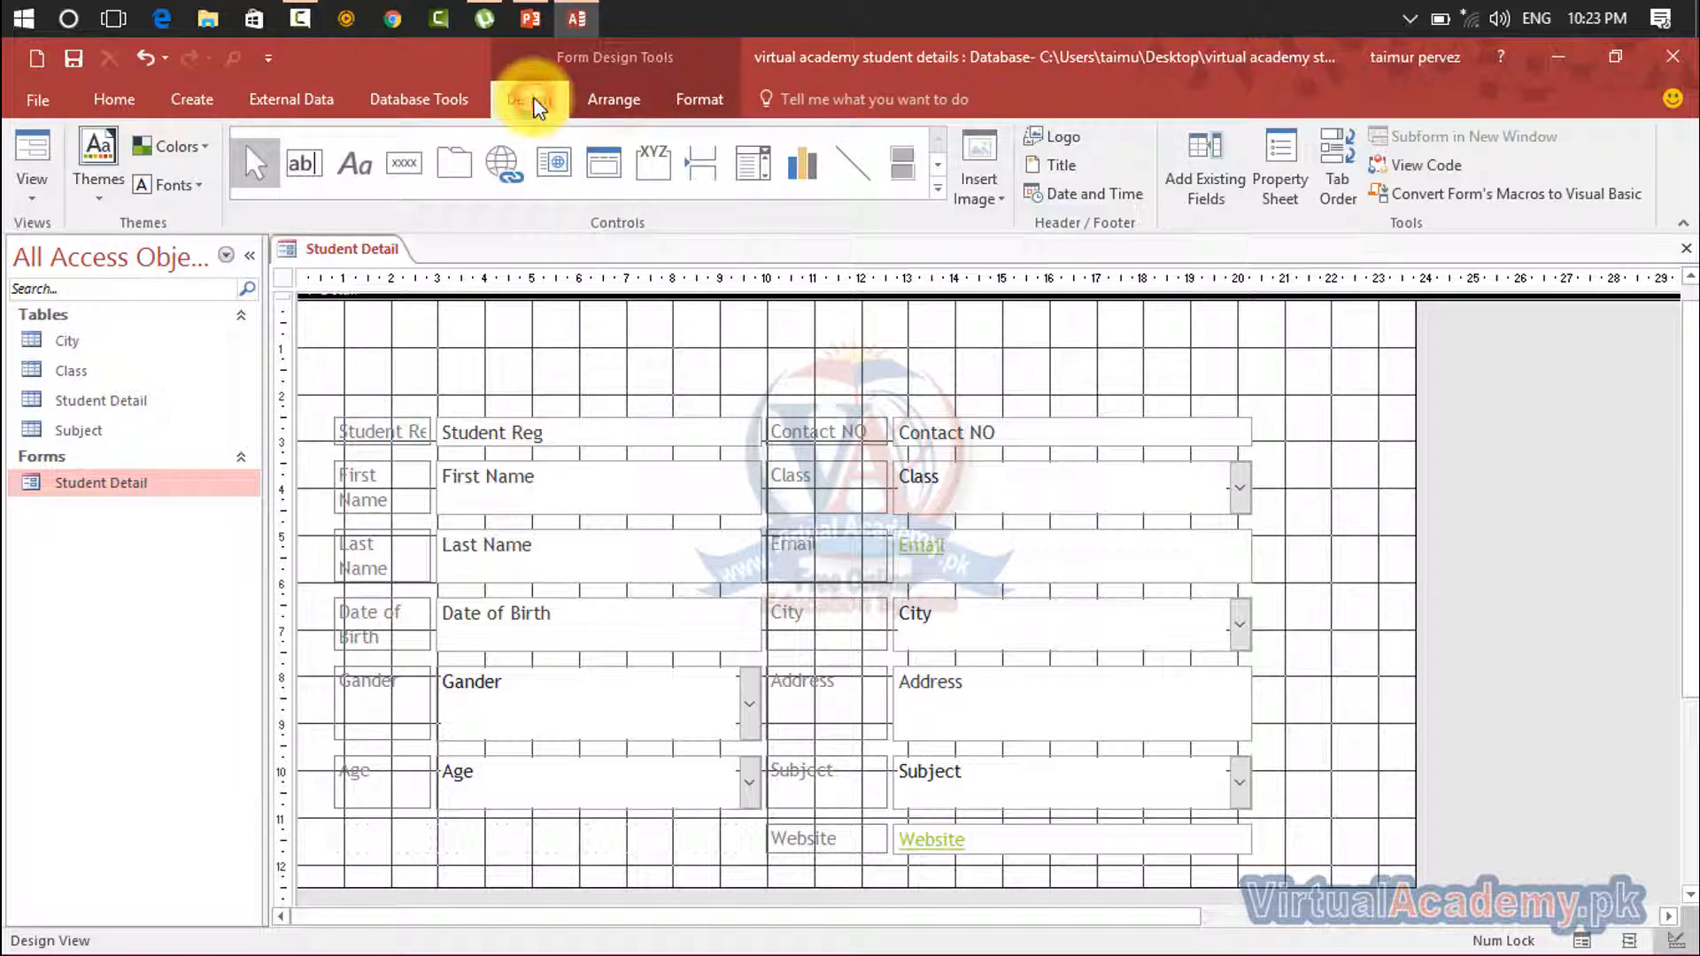
left_click(358, 166)
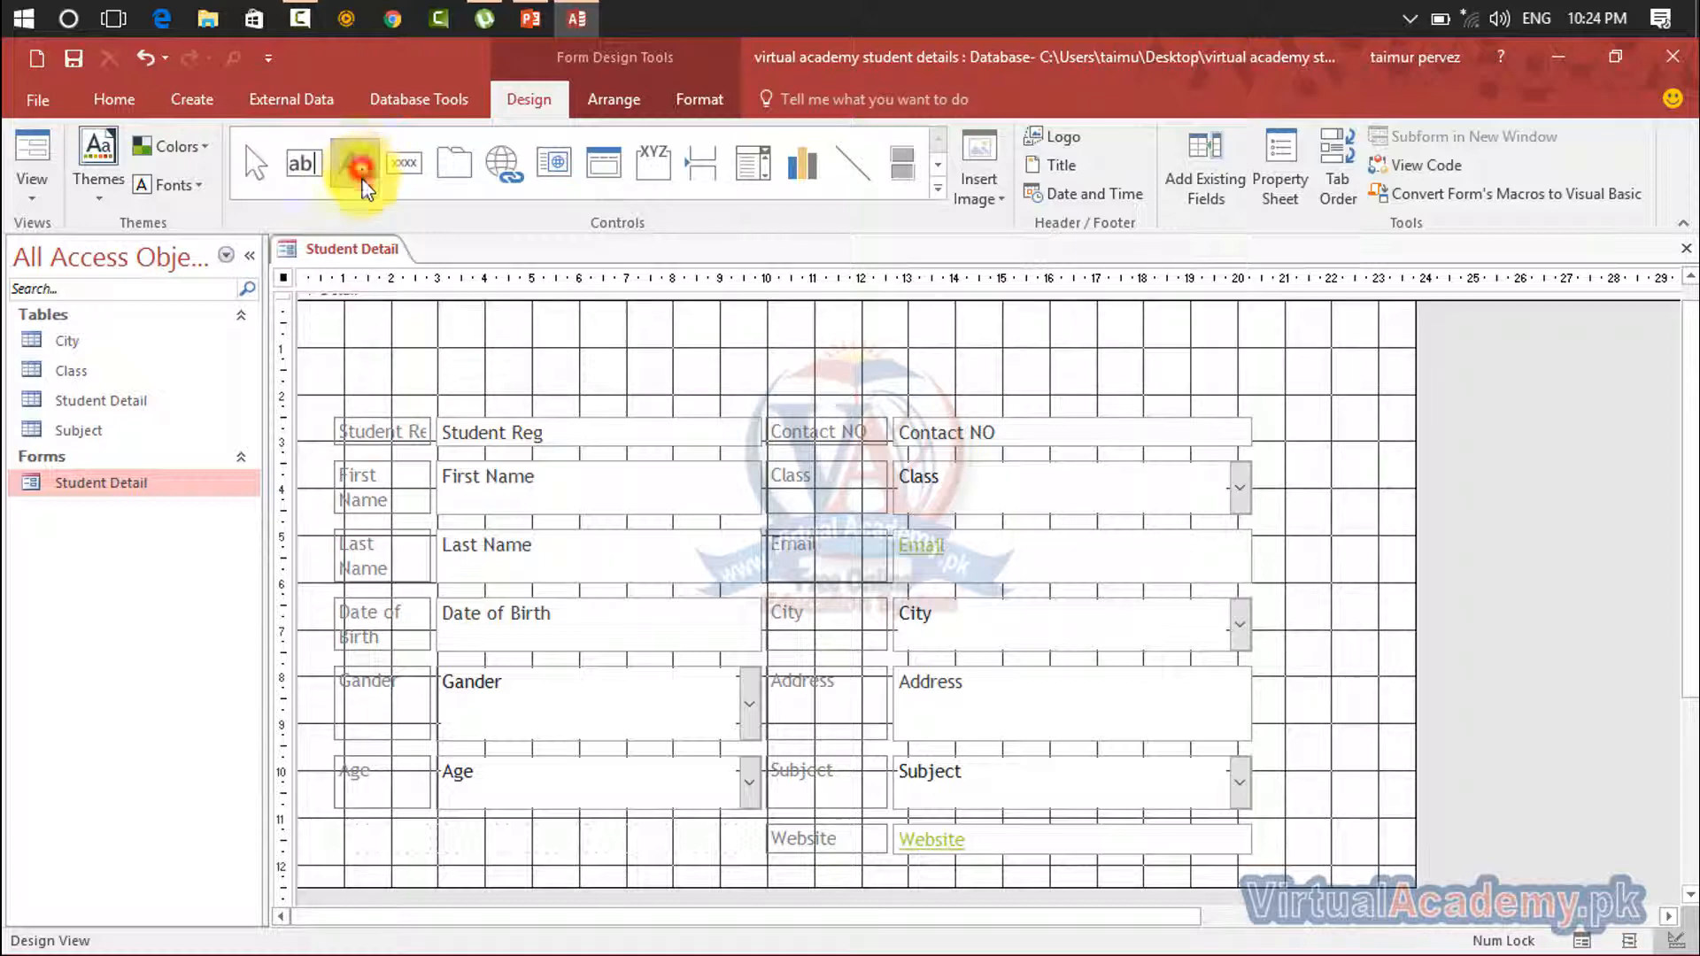
left_click_drag(358, 312, 1275, 394)
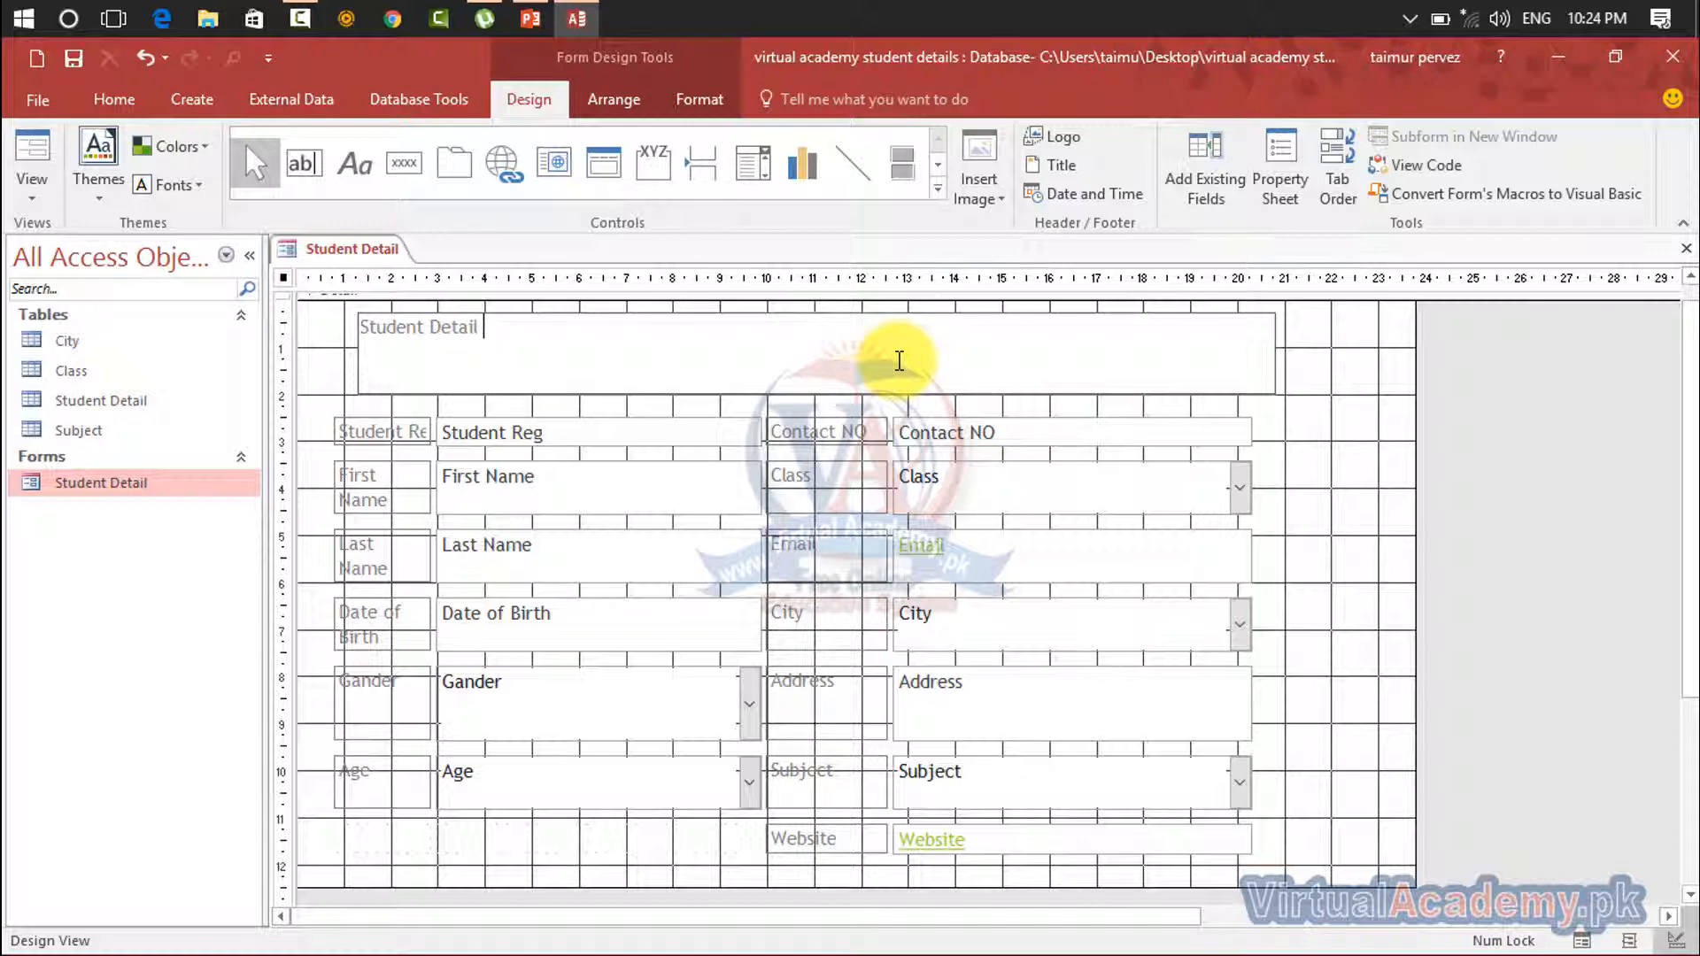
Try to format the text inside the Student Detail label while it is still being edited
left_click_drag(496, 329, 355, 331)
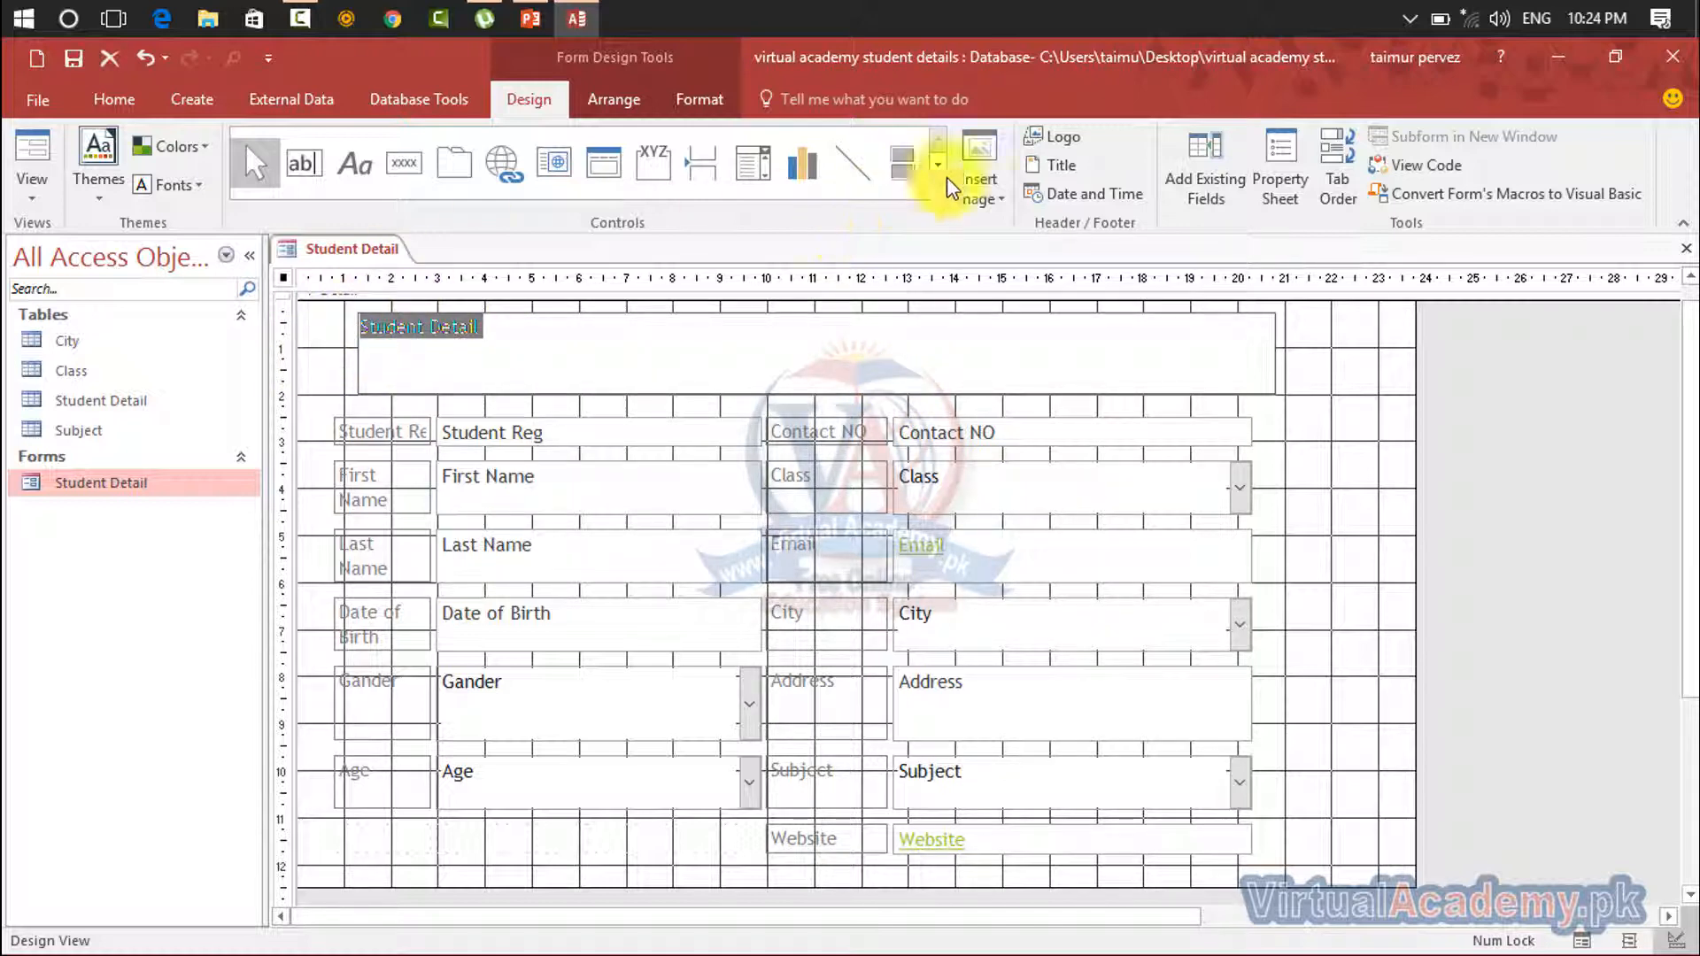
left_click(700, 101)
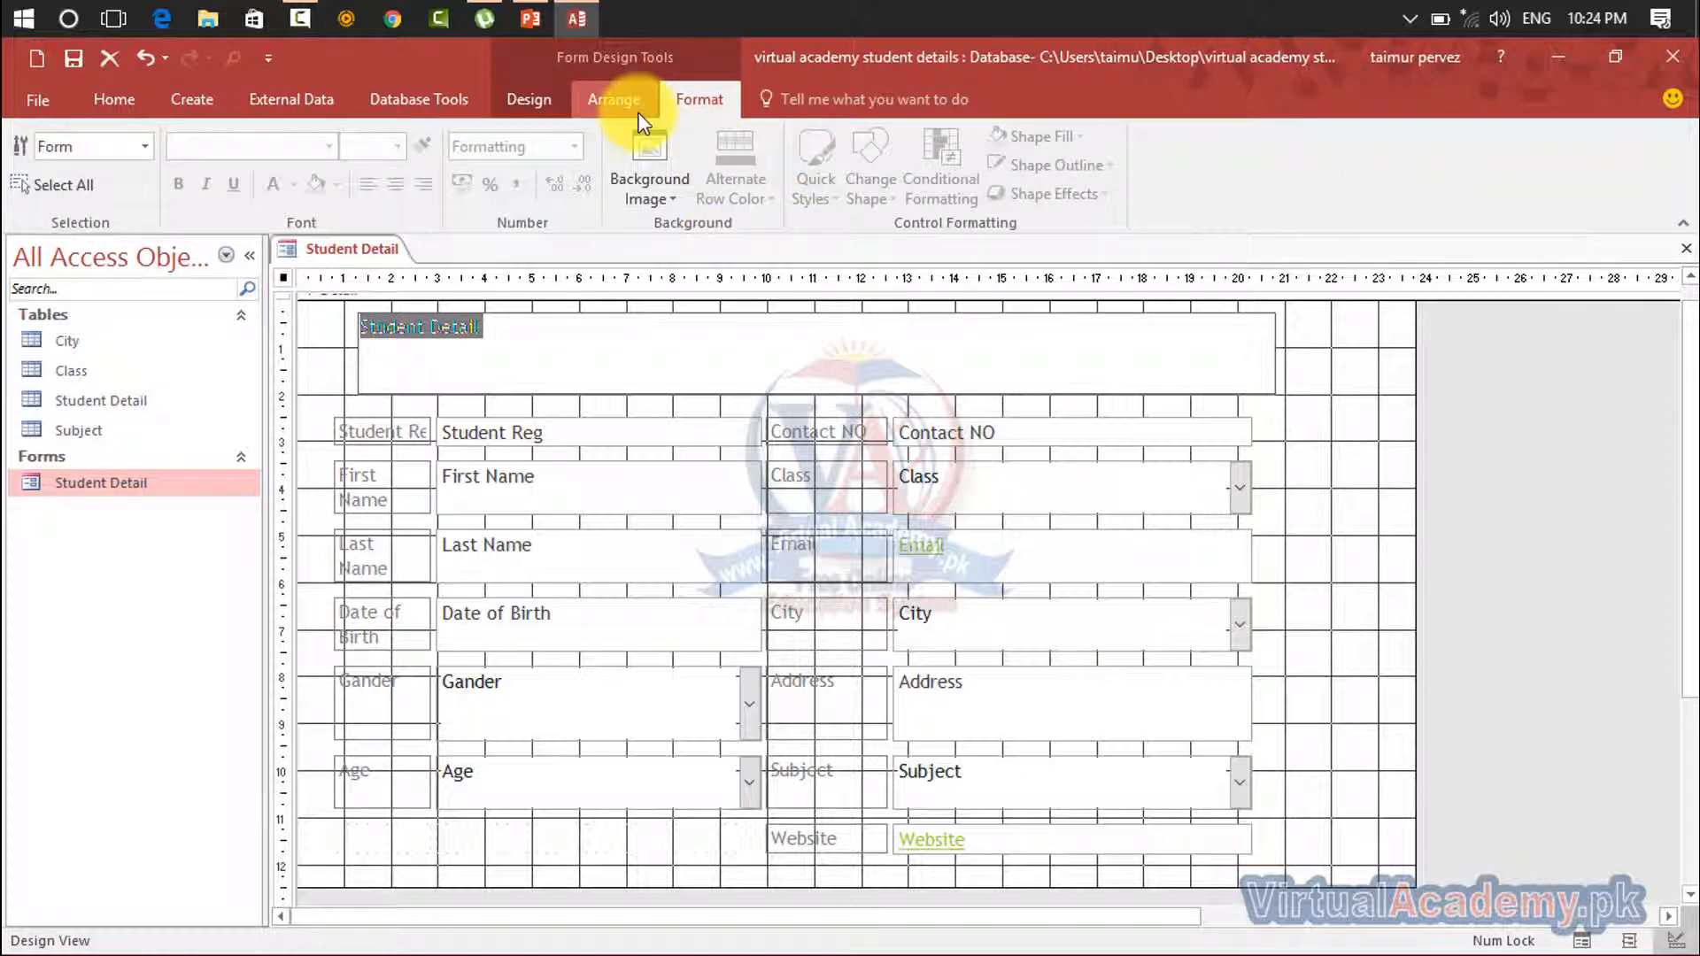
left_click_drag(519, 322, 347, 320)
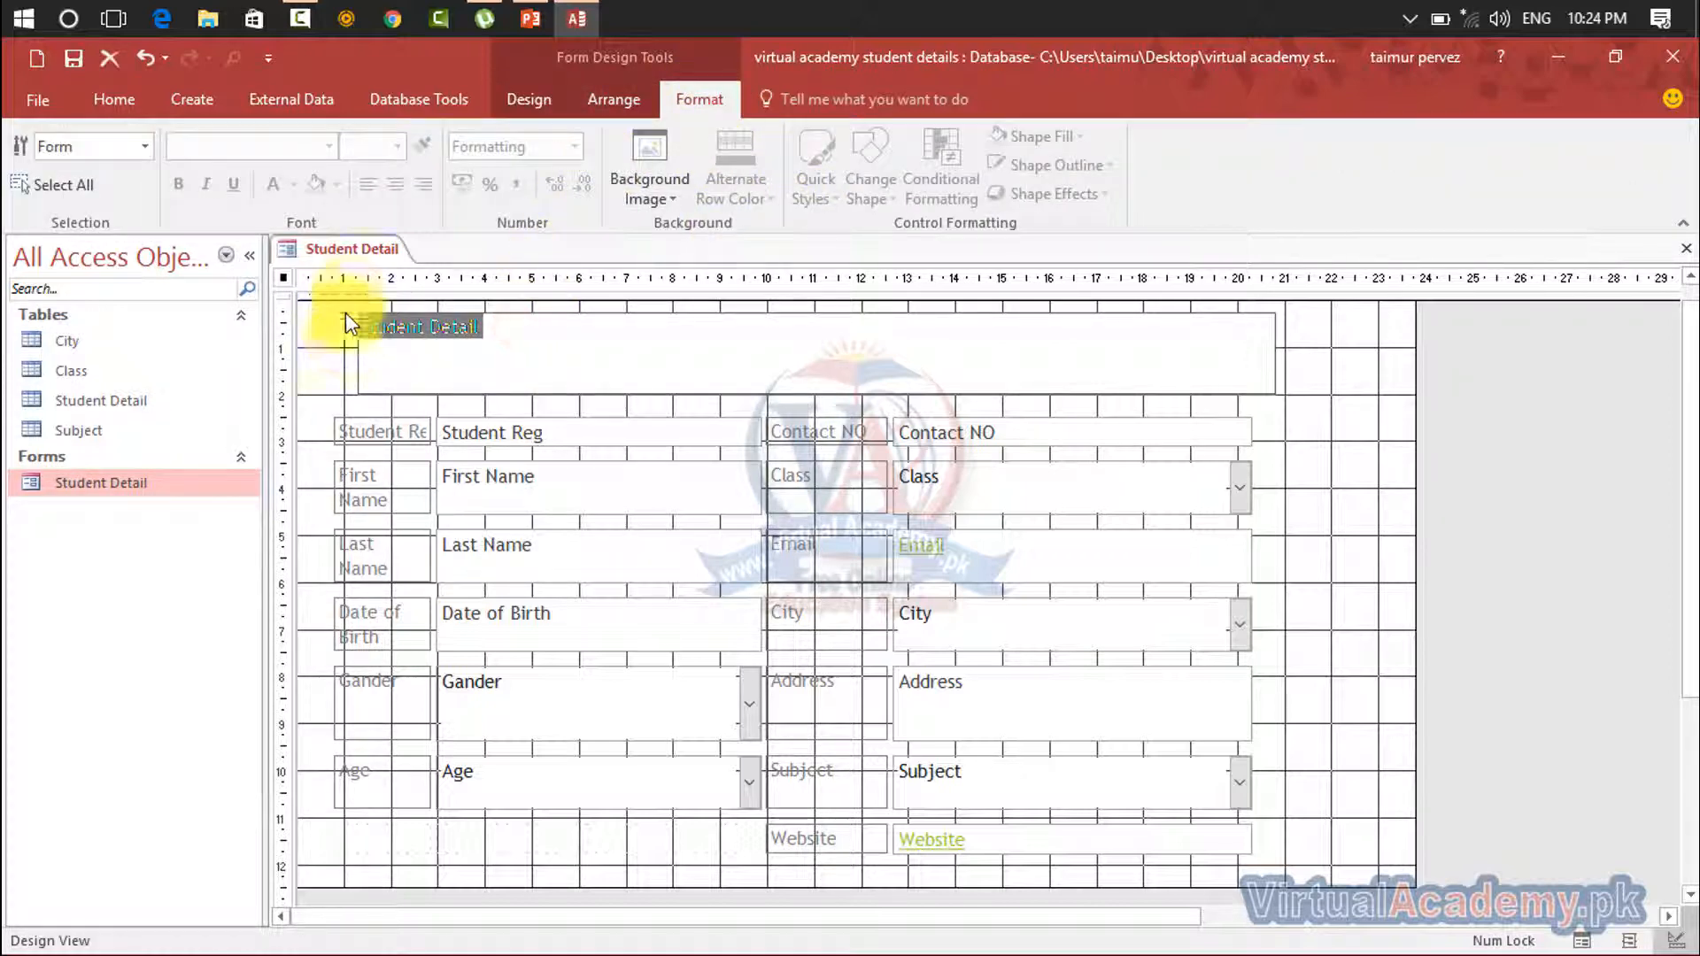
left_click(590, 93)
left_click(535, 101)
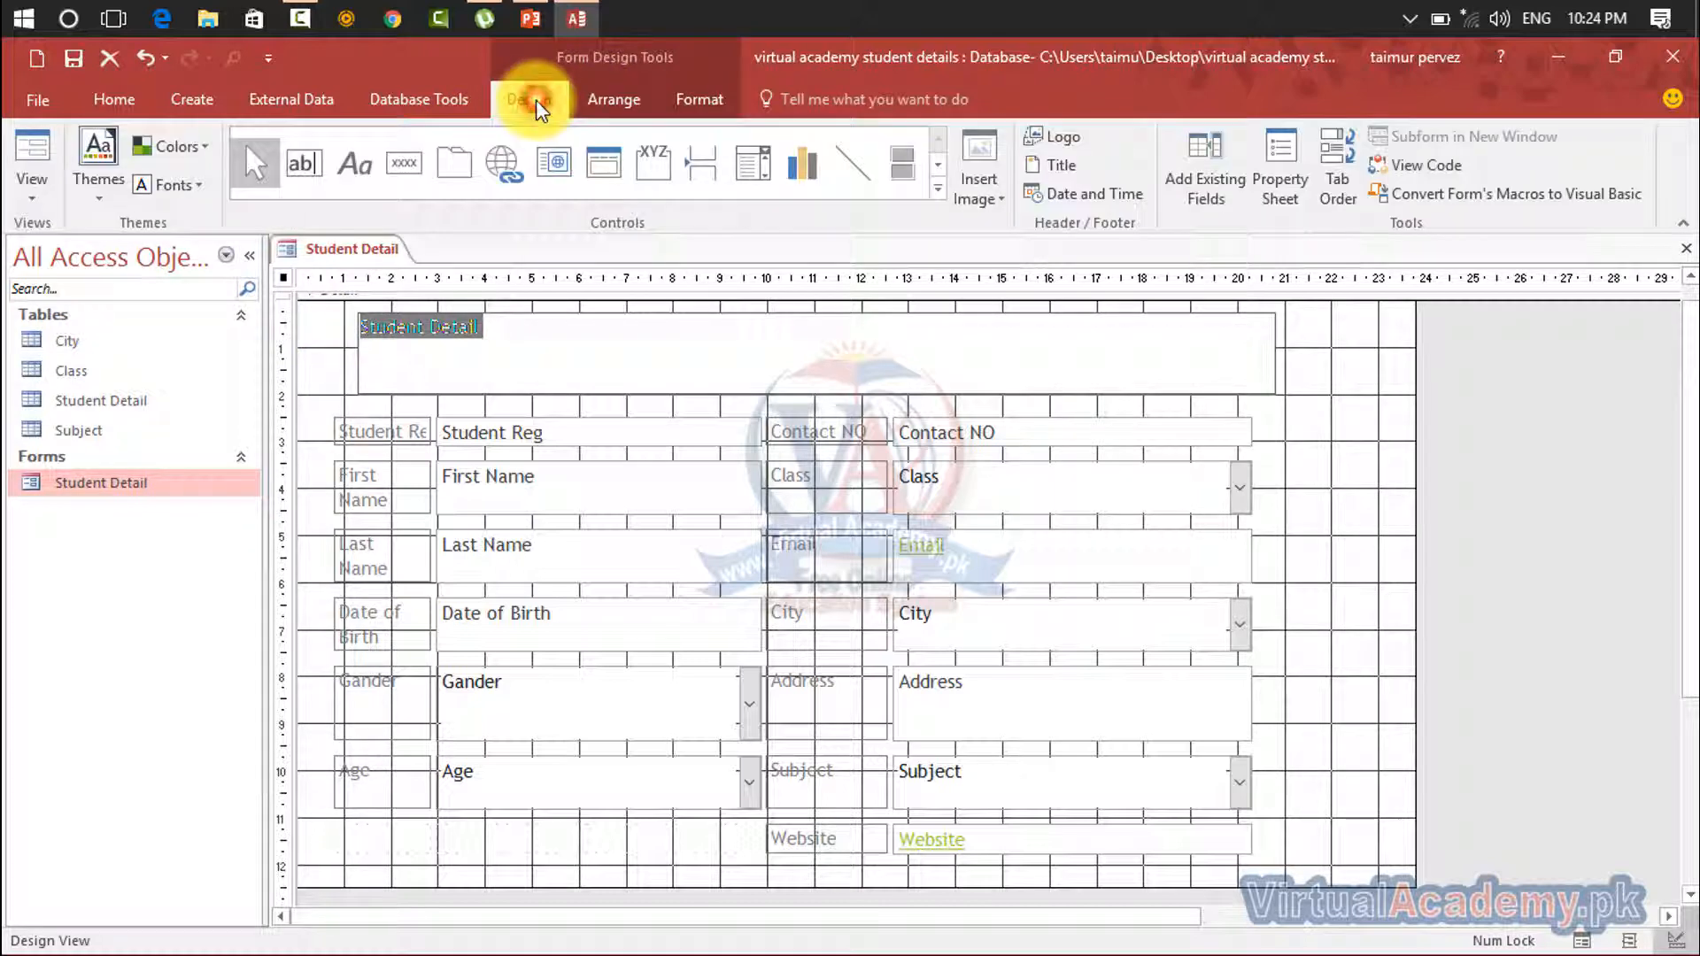
left_click(114, 102)
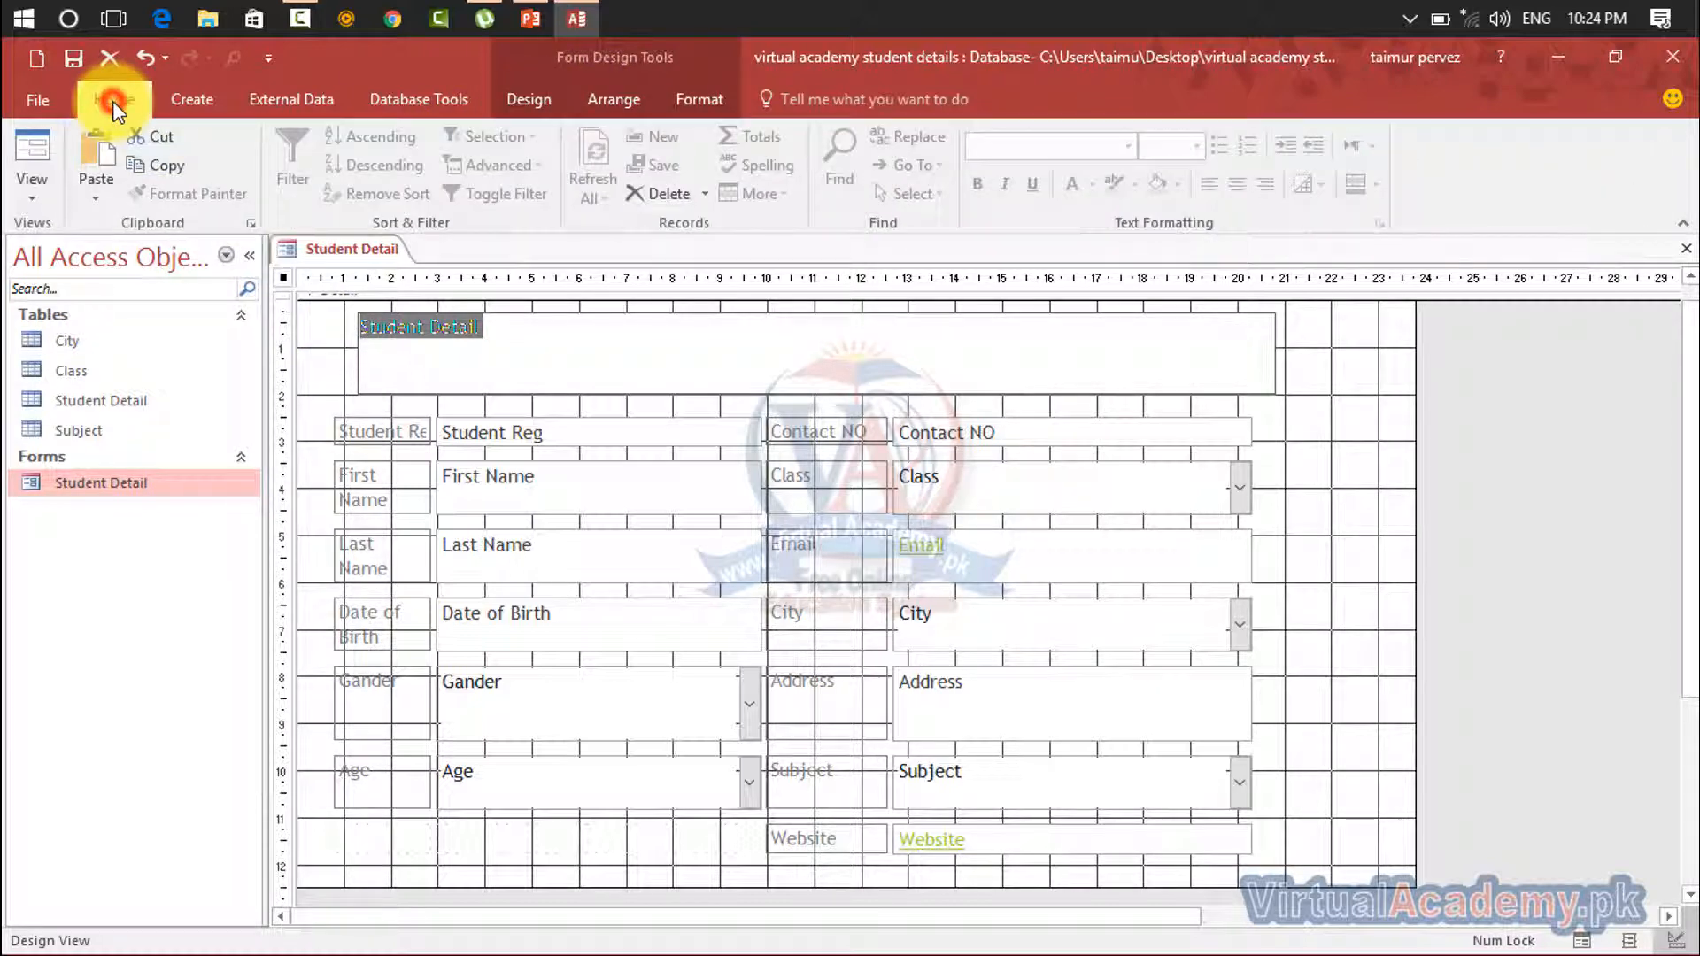
left_click(189, 99)
left_click(611, 99)
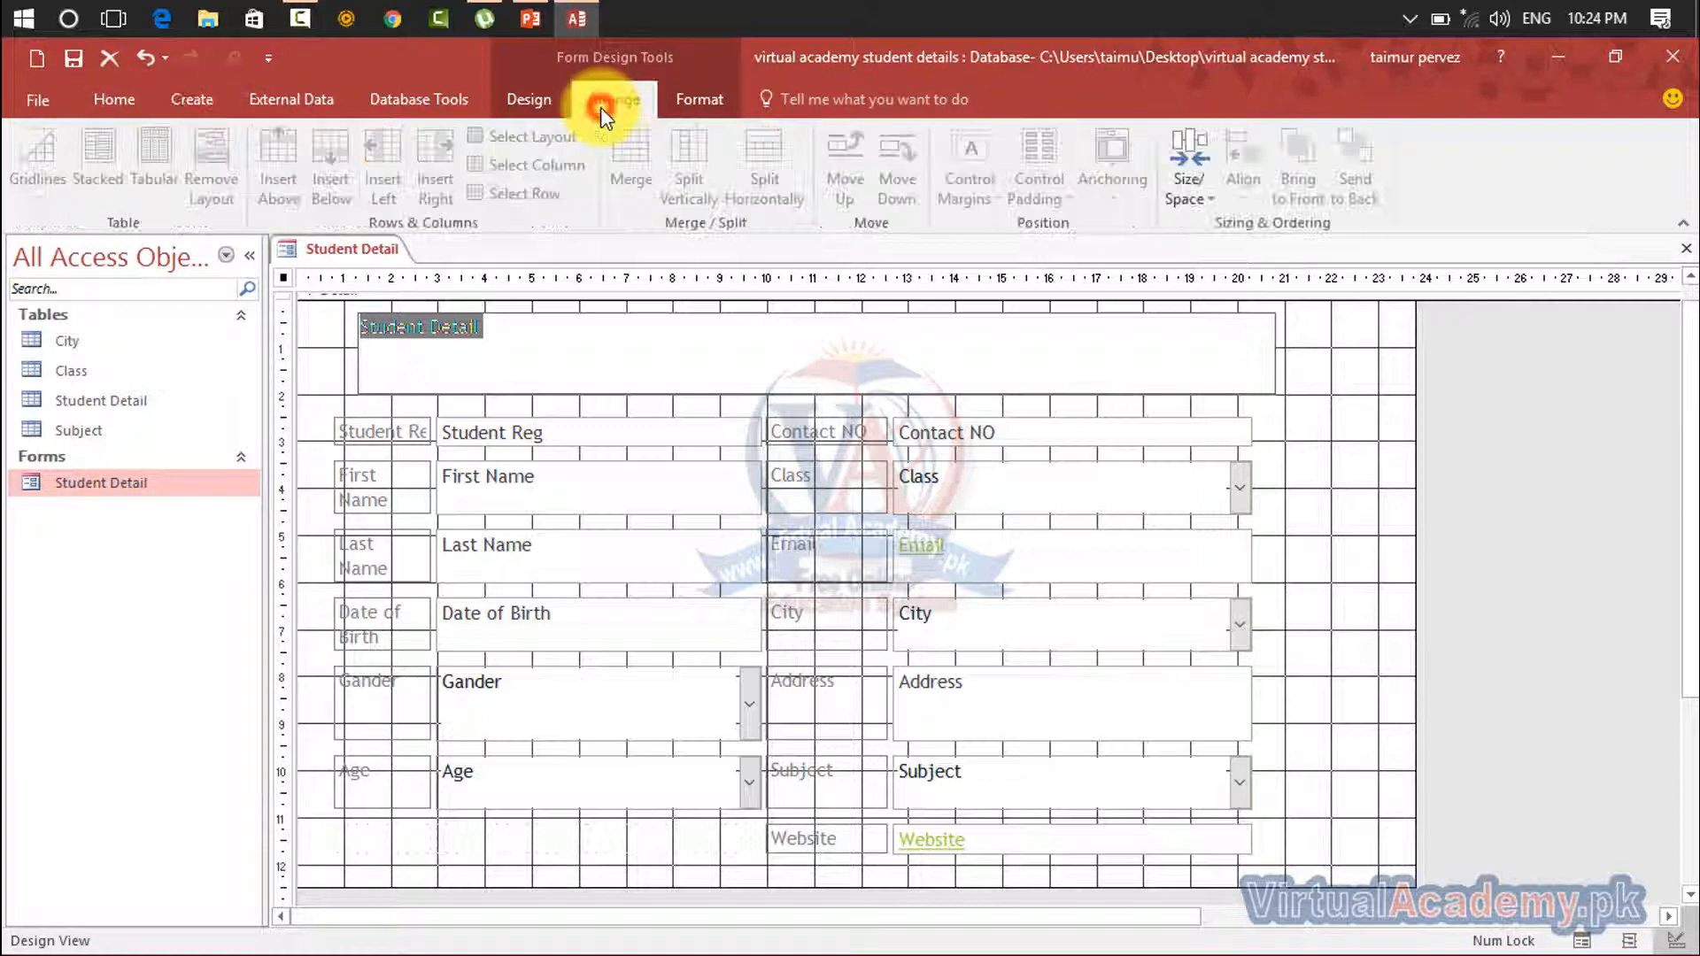
left_click(700, 99)
Finish editing the Student Detail label, select it as a whole and format its text as size 48, centred and bold
left_click(605, 390)
left_click(608, 405)
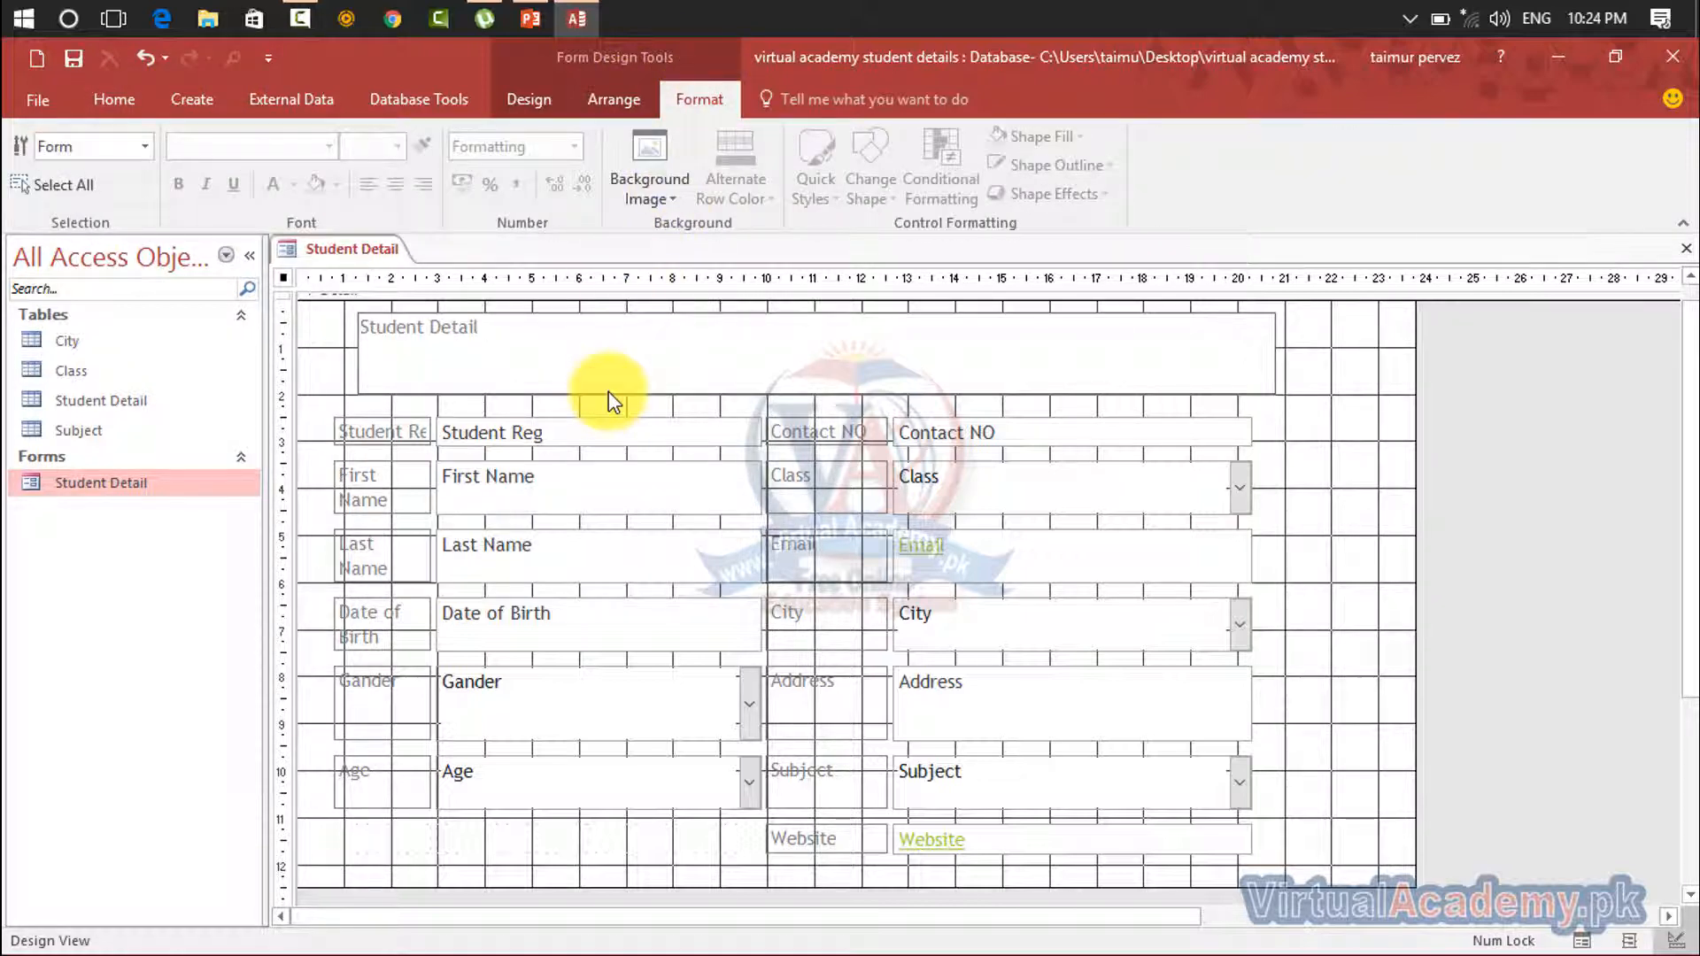
left_click(1441, 438)
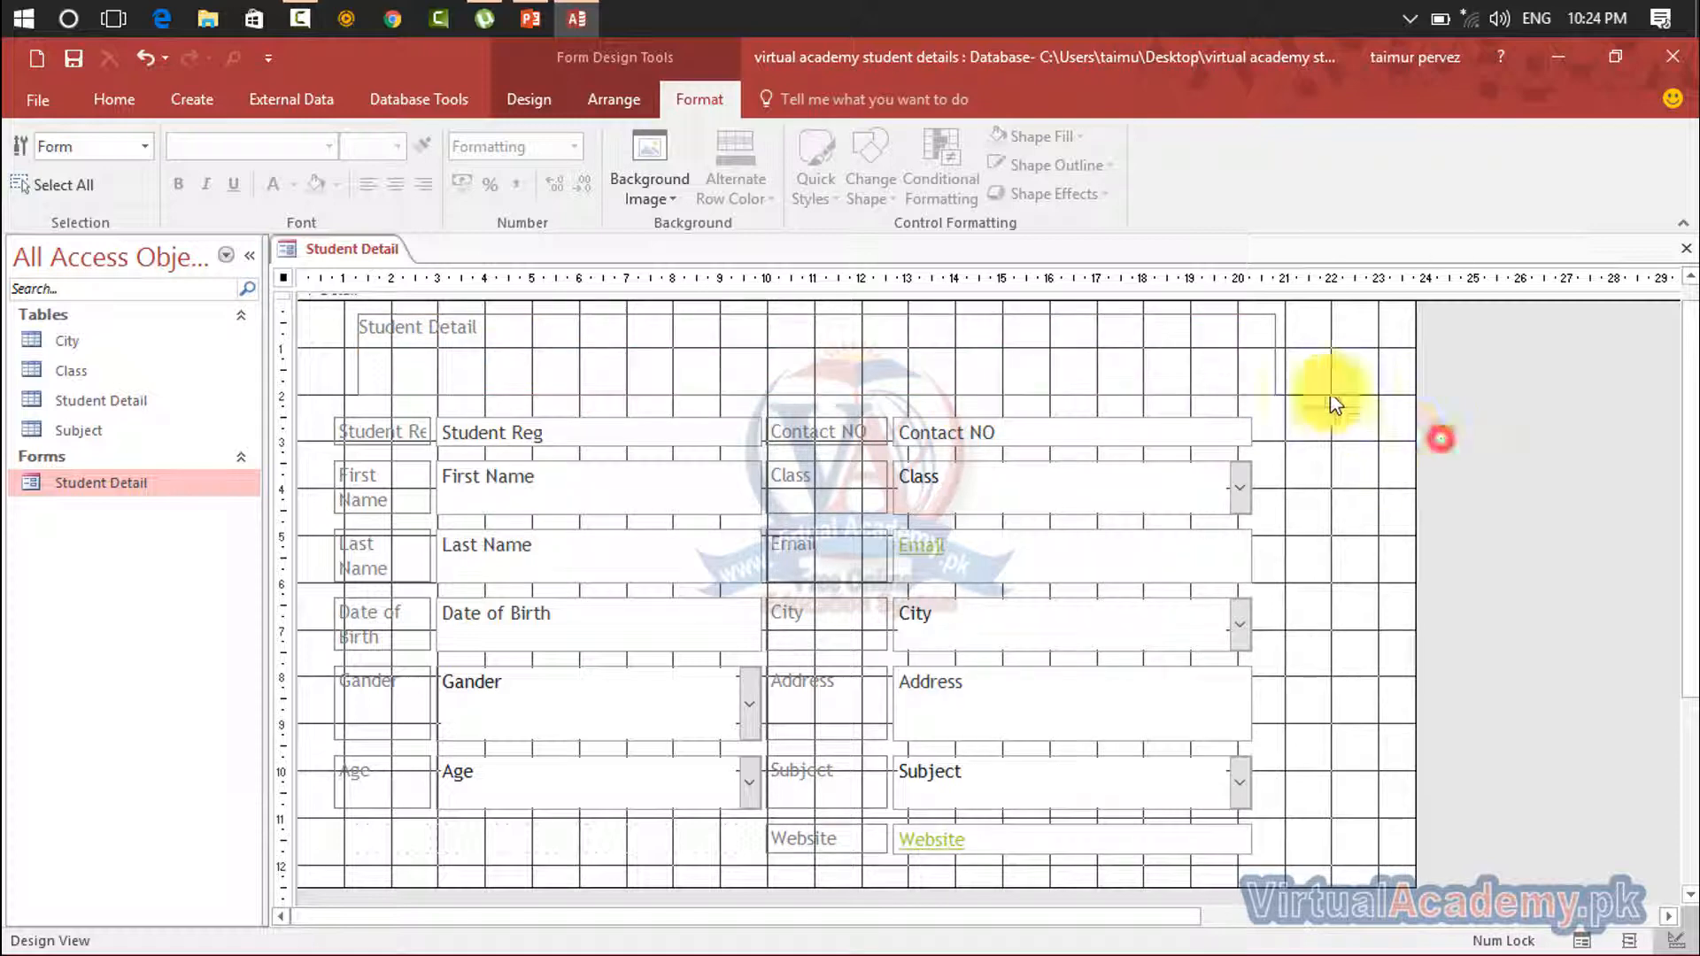
left_click(1266, 378)
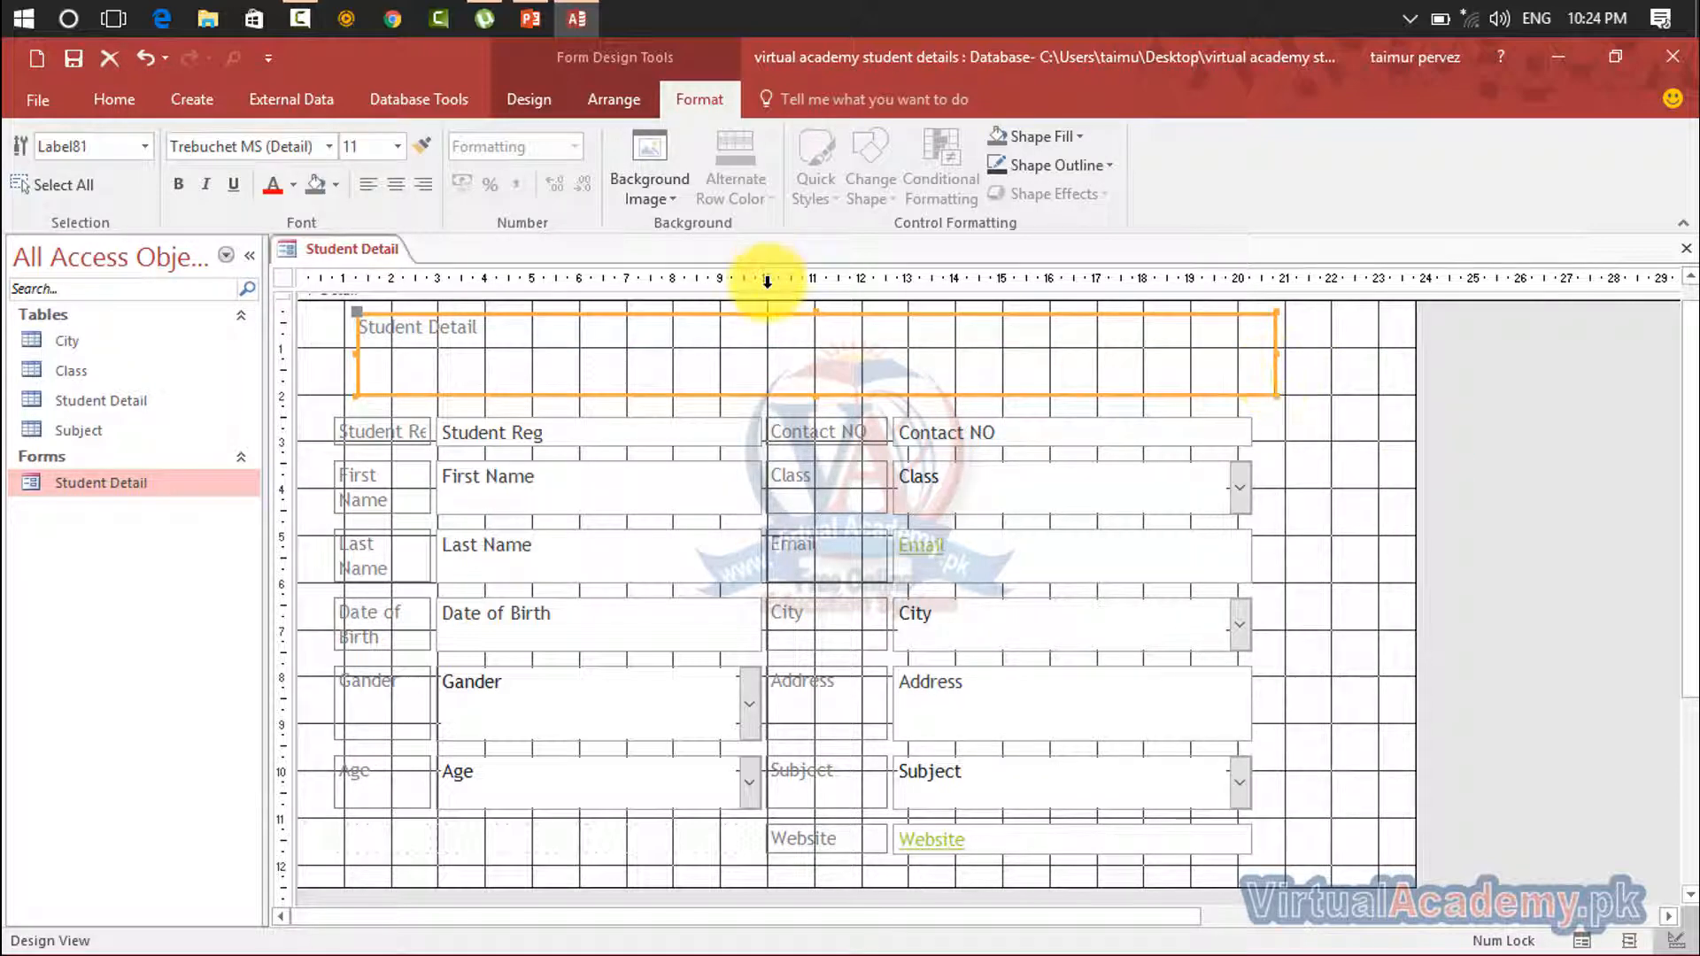
left_click(397, 147)
left_click(377, 506)
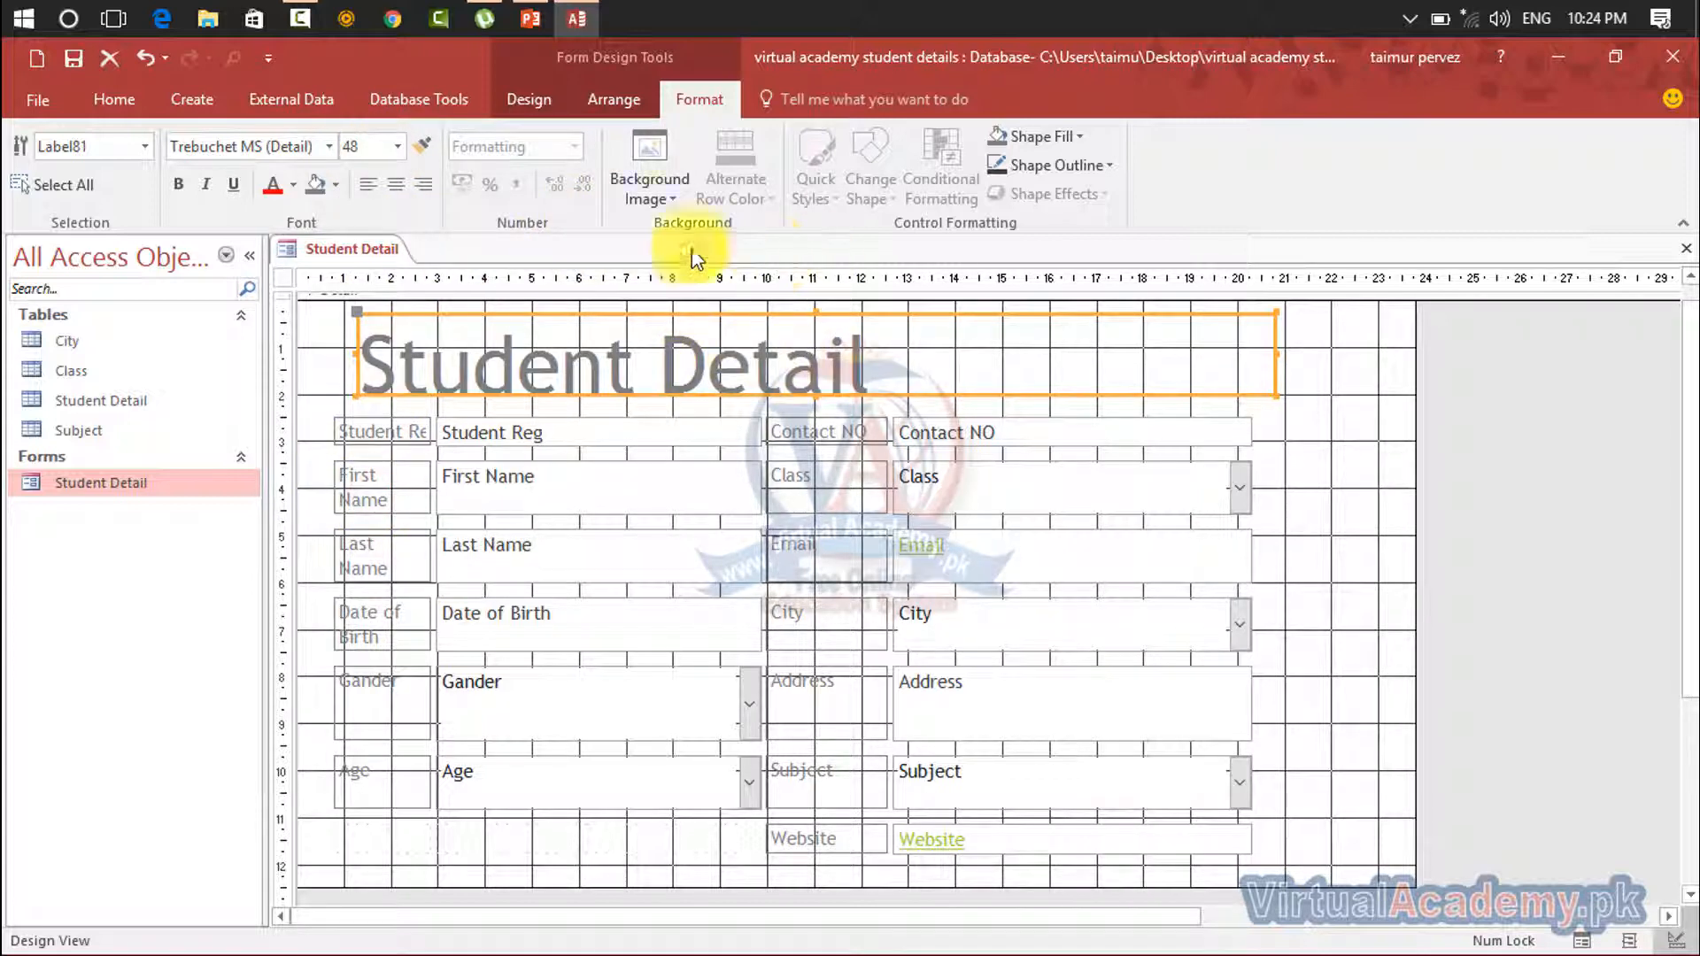
left_click(394, 183)
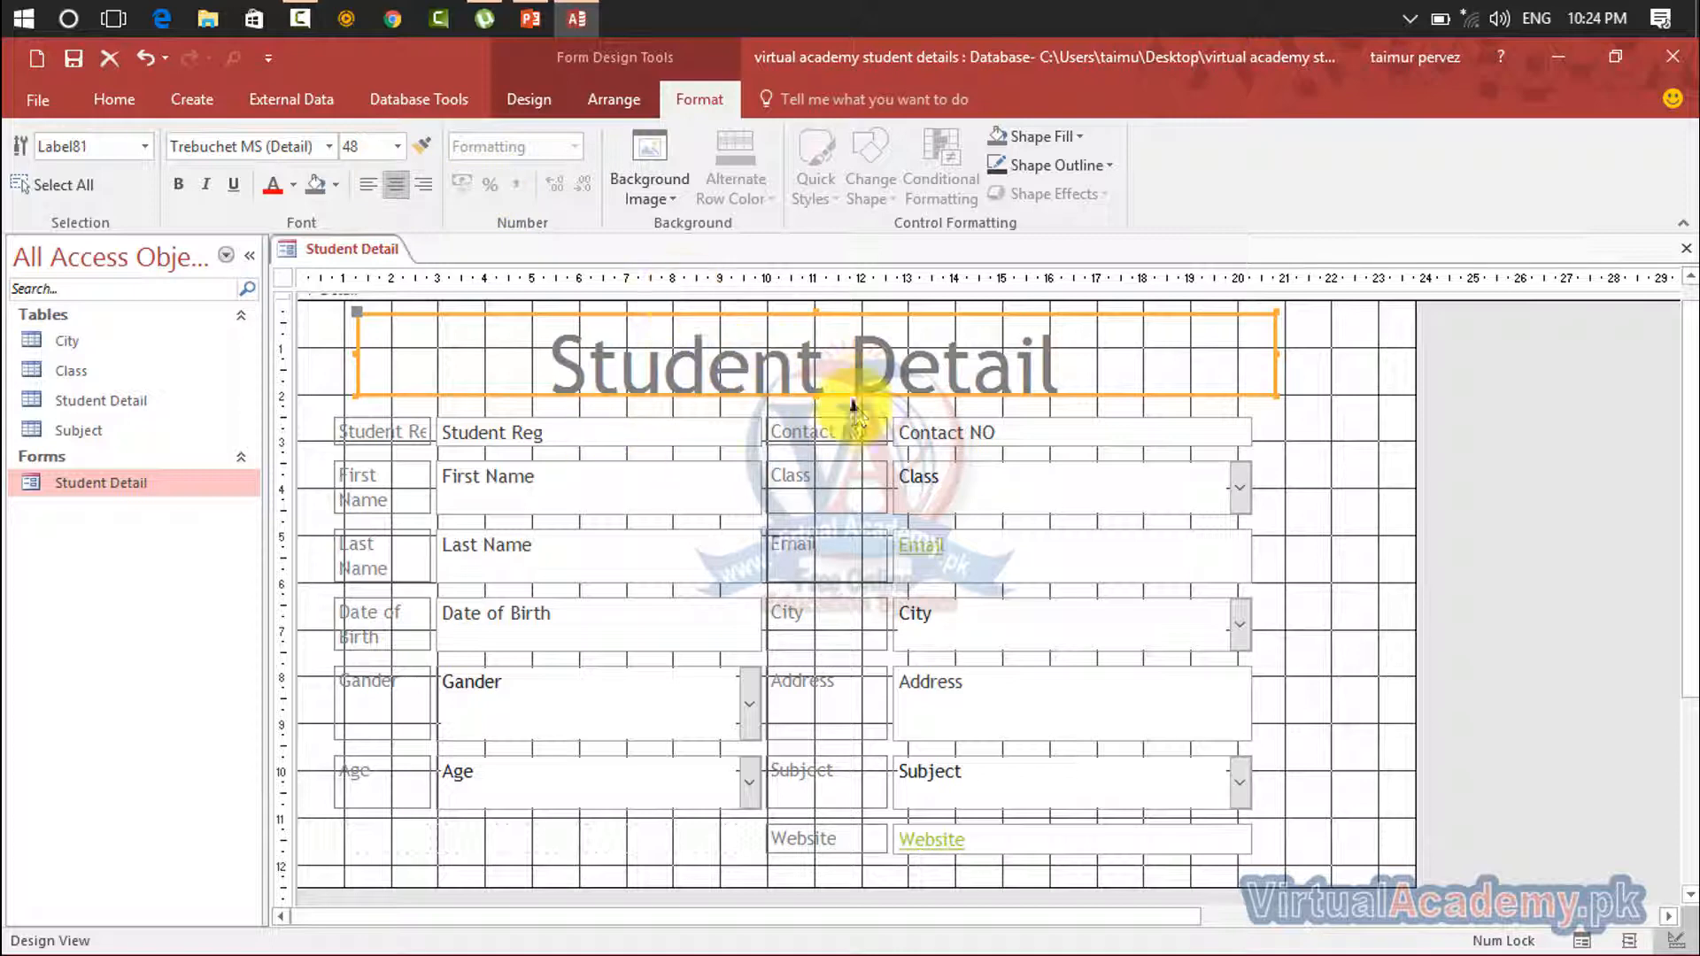
left_click(178, 186)
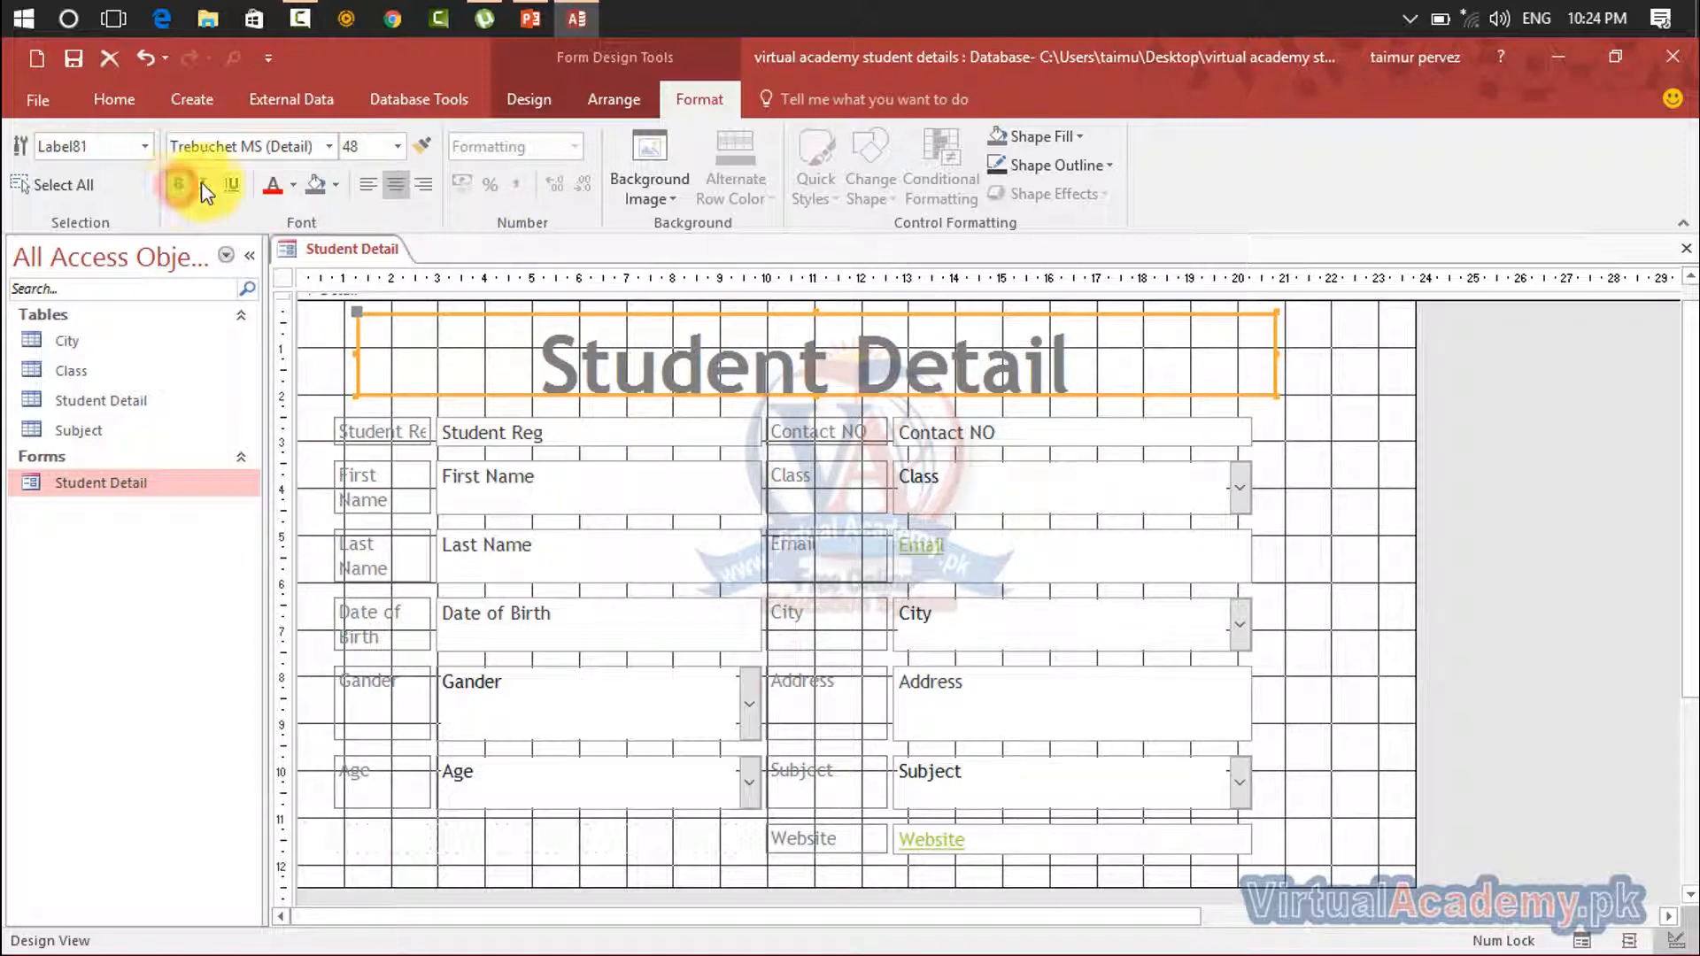
Colour the Student Detail label's text dark blue-grey and fill its background with olive green
left_click(268, 186)
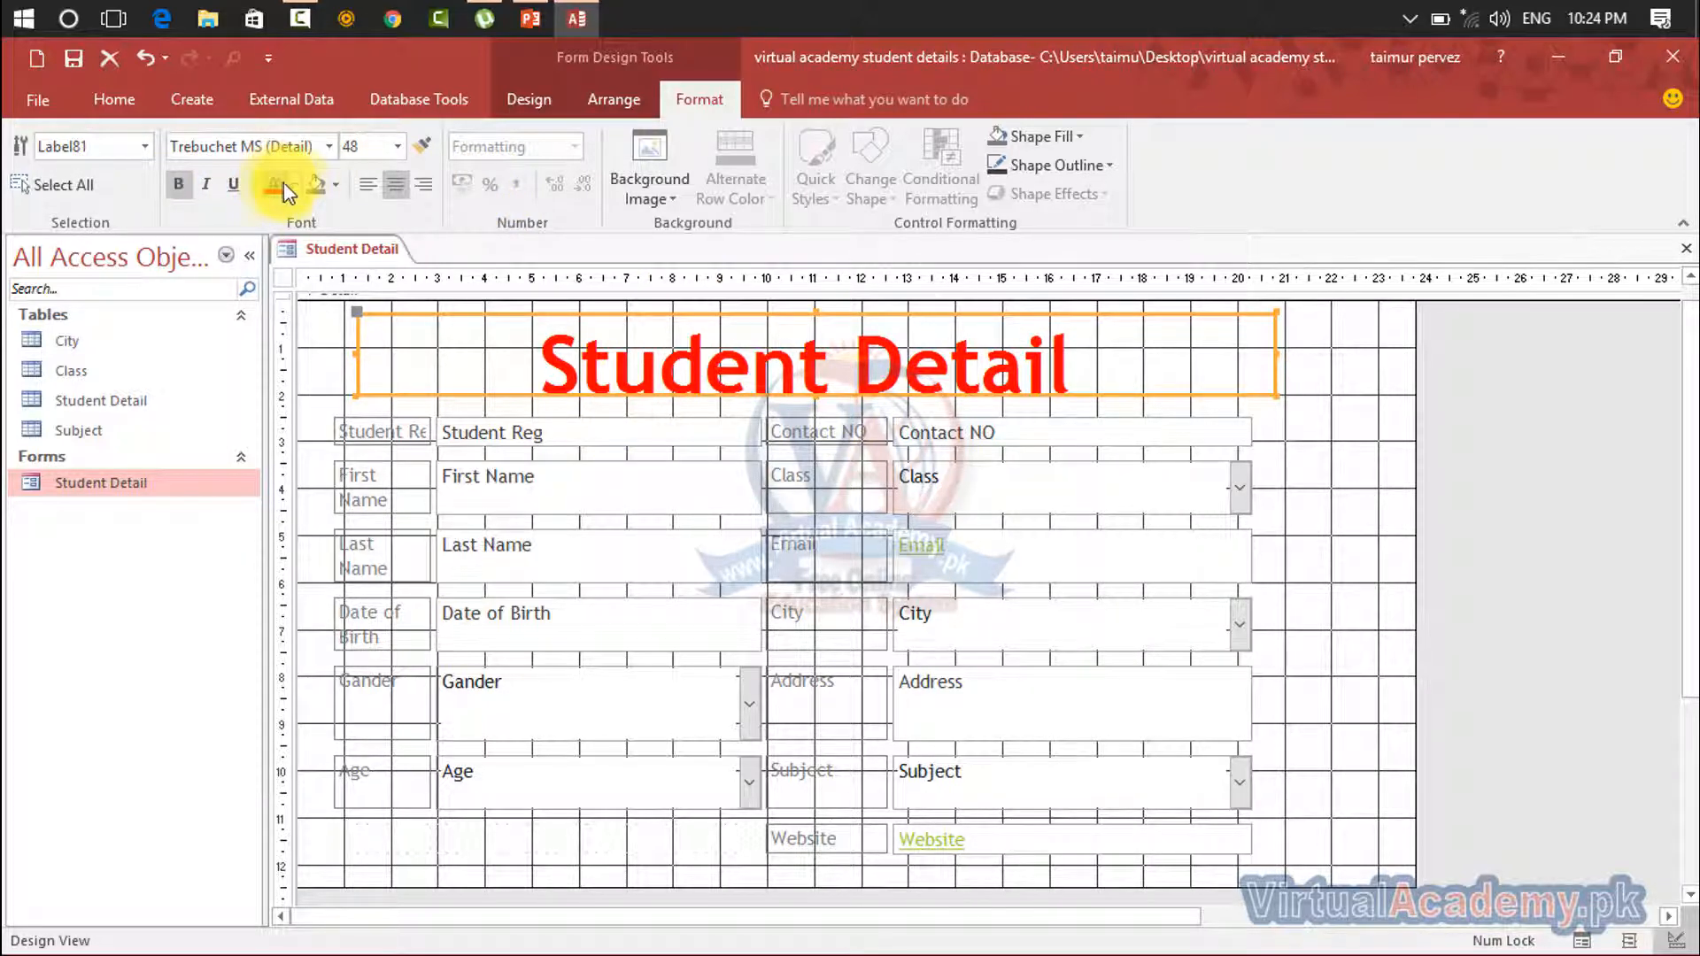
left_click(294, 186)
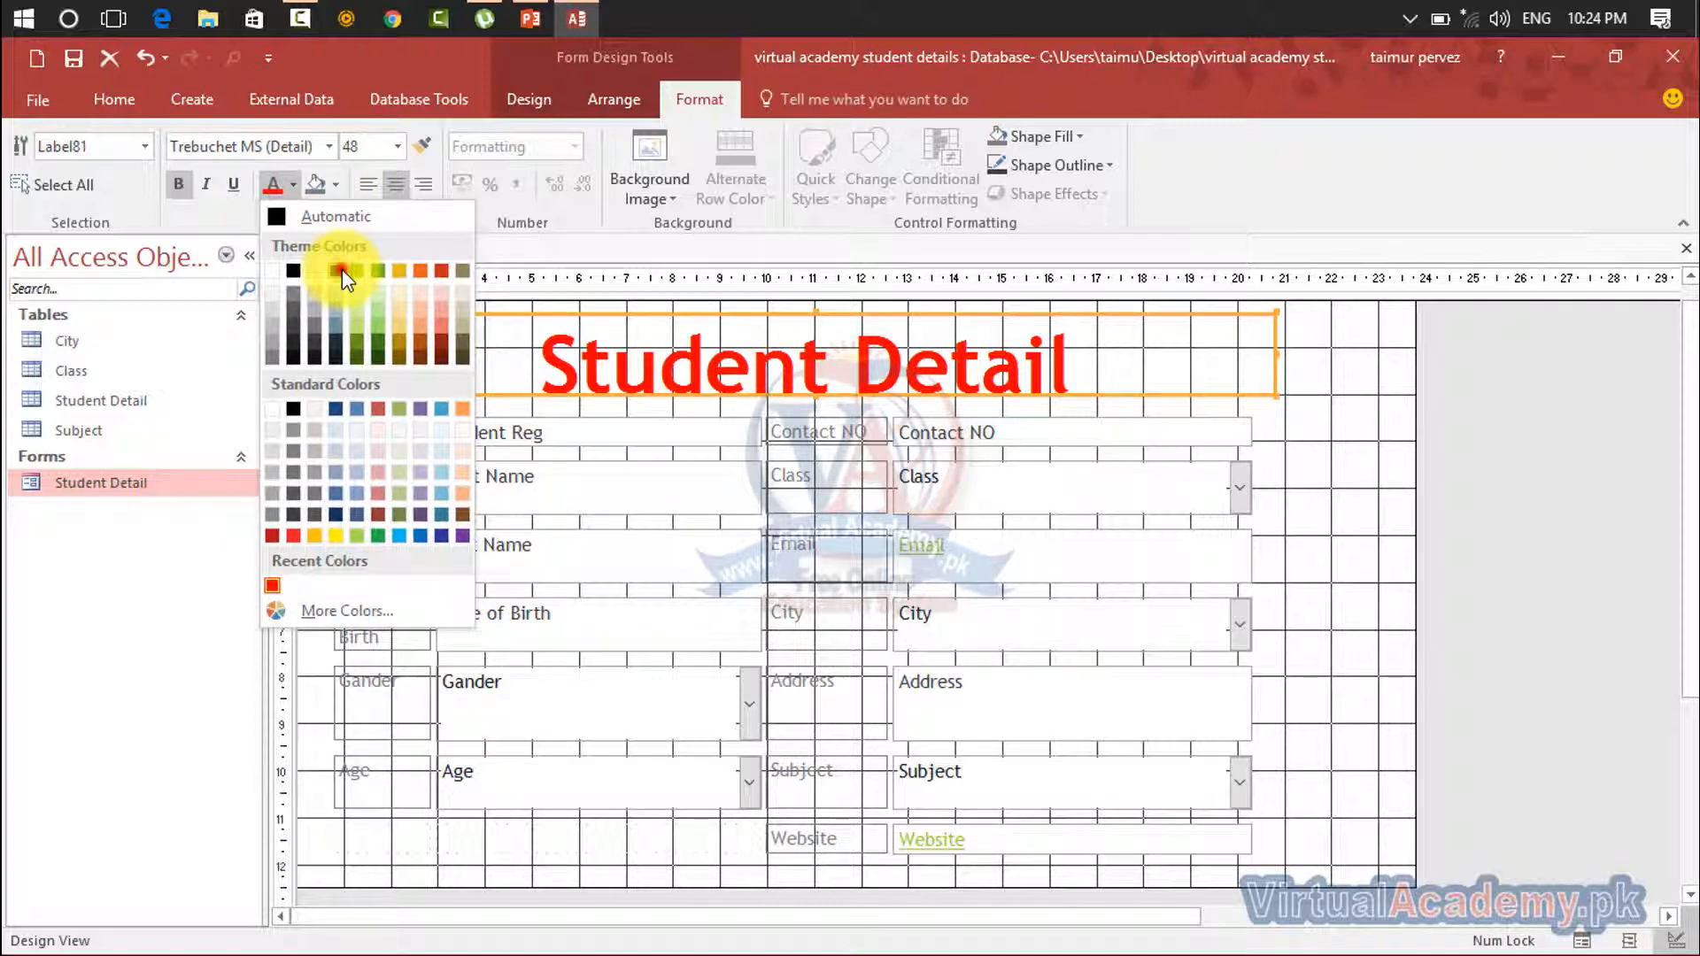
left_click(342, 272)
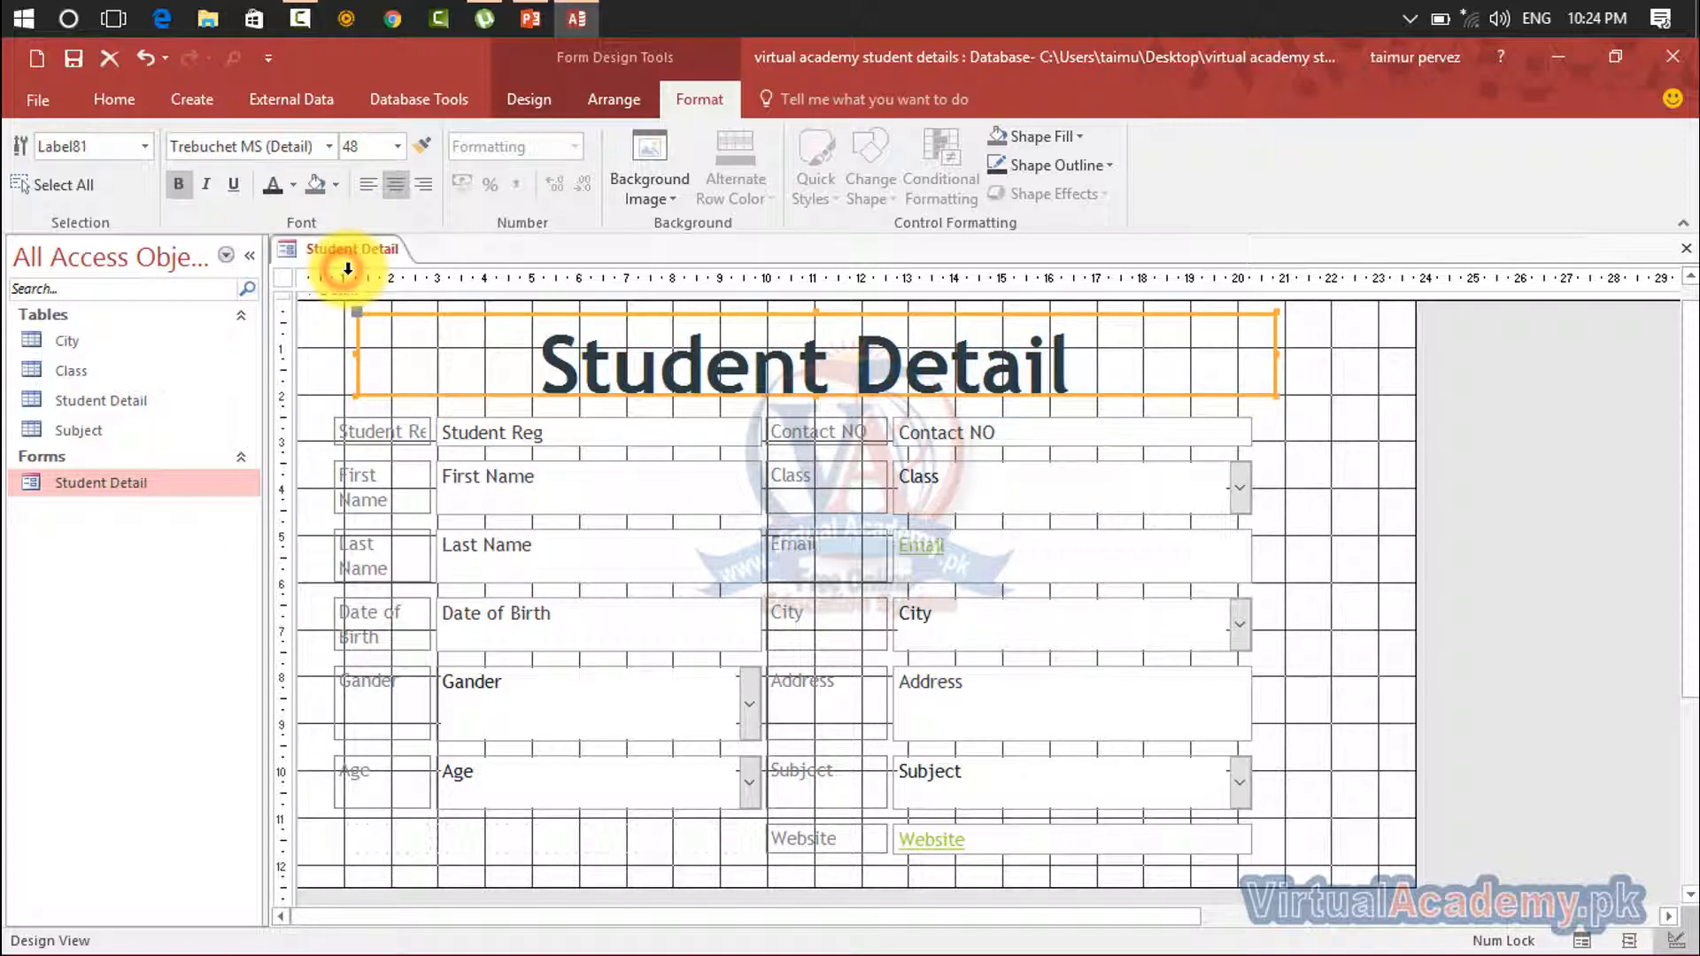
left_click(336, 184)
left_click(397, 271)
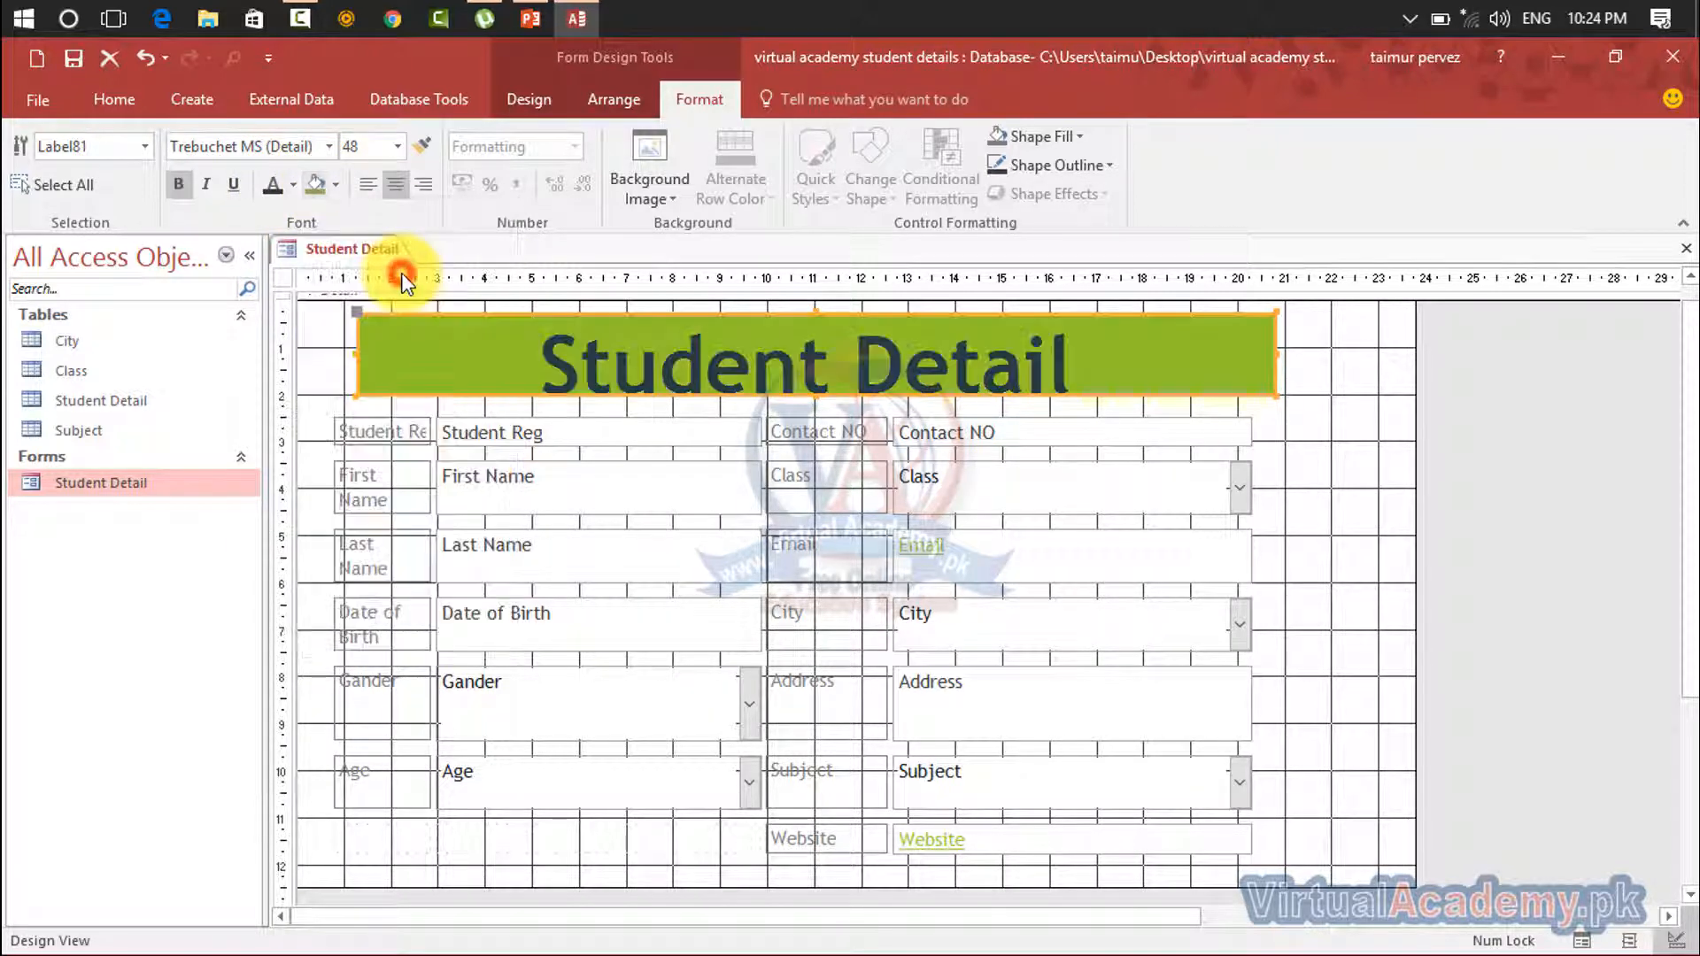
Remove the background fill from the Student Detail title label by making it transparent
left_click(1279, 482)
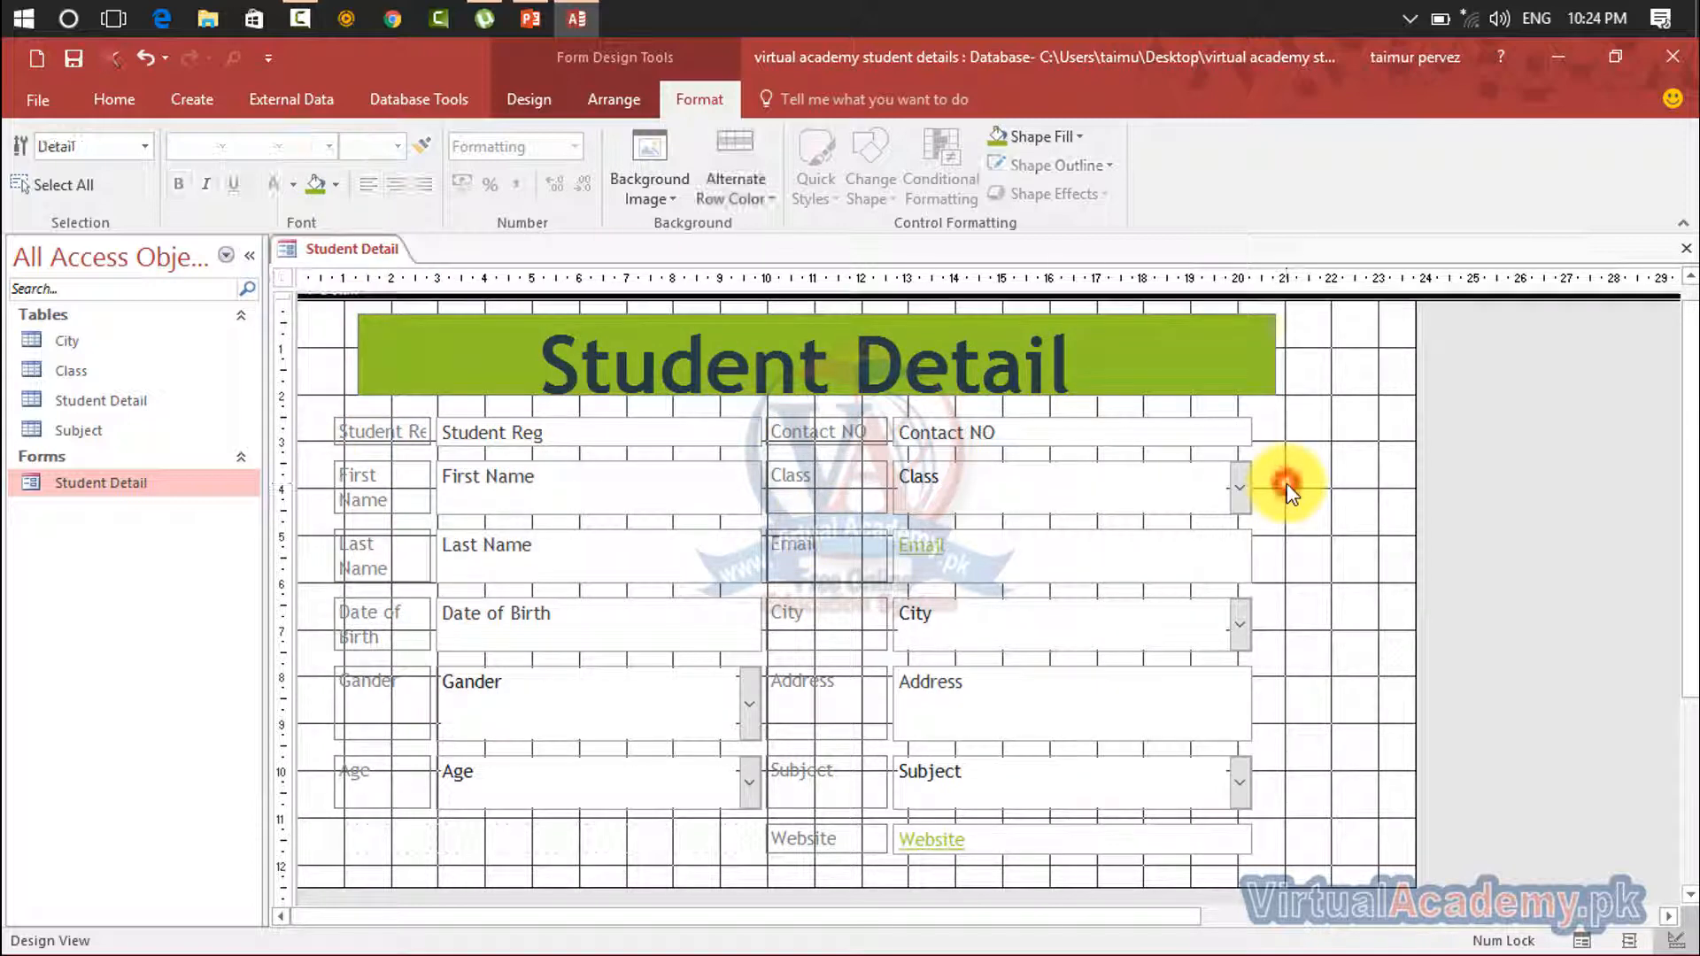
left_click(1150, 324)
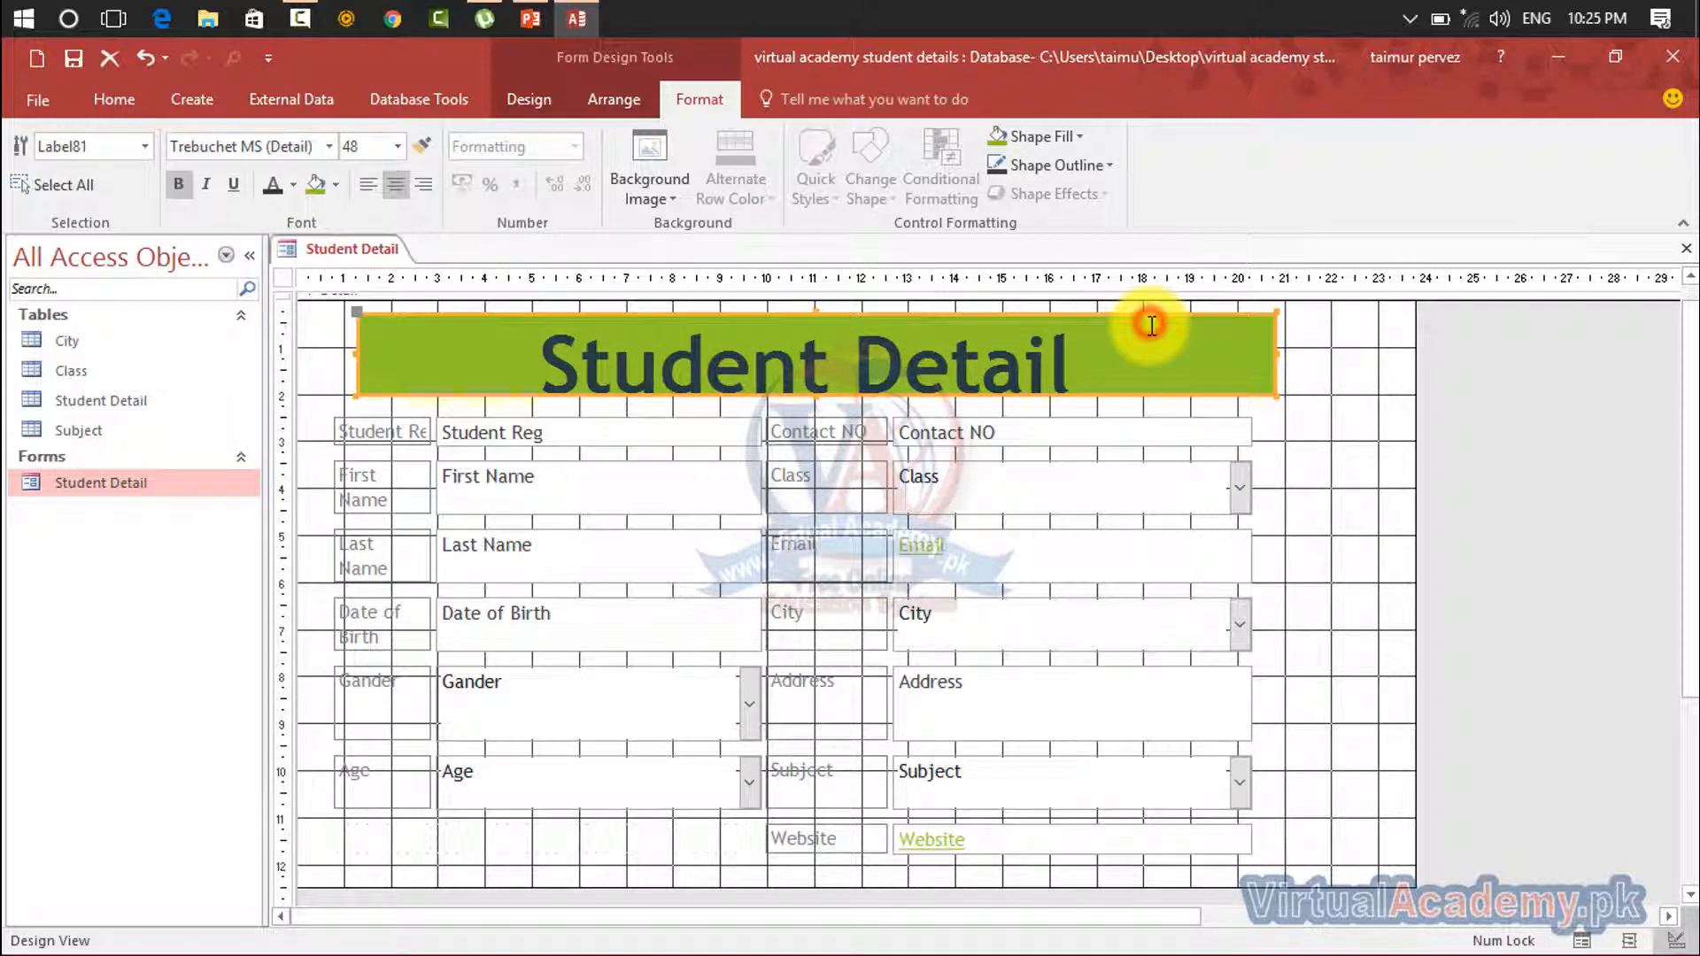
left_click(341, 188)
left_click(402, 618)
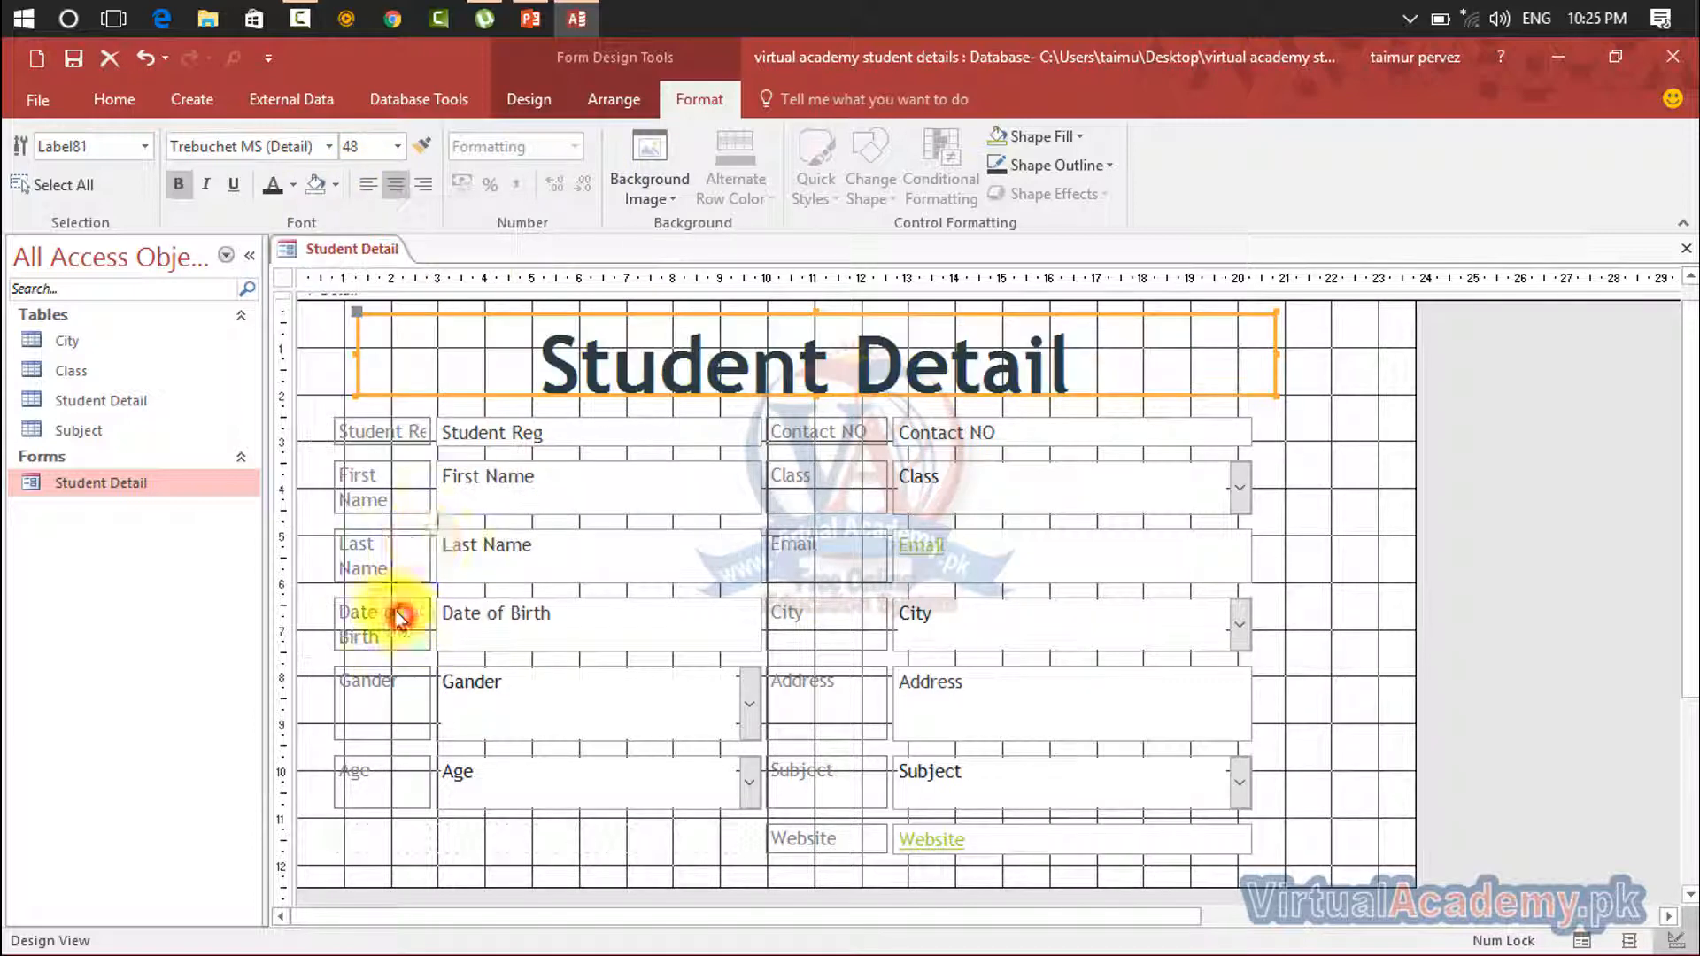
left_click(1333, 469)
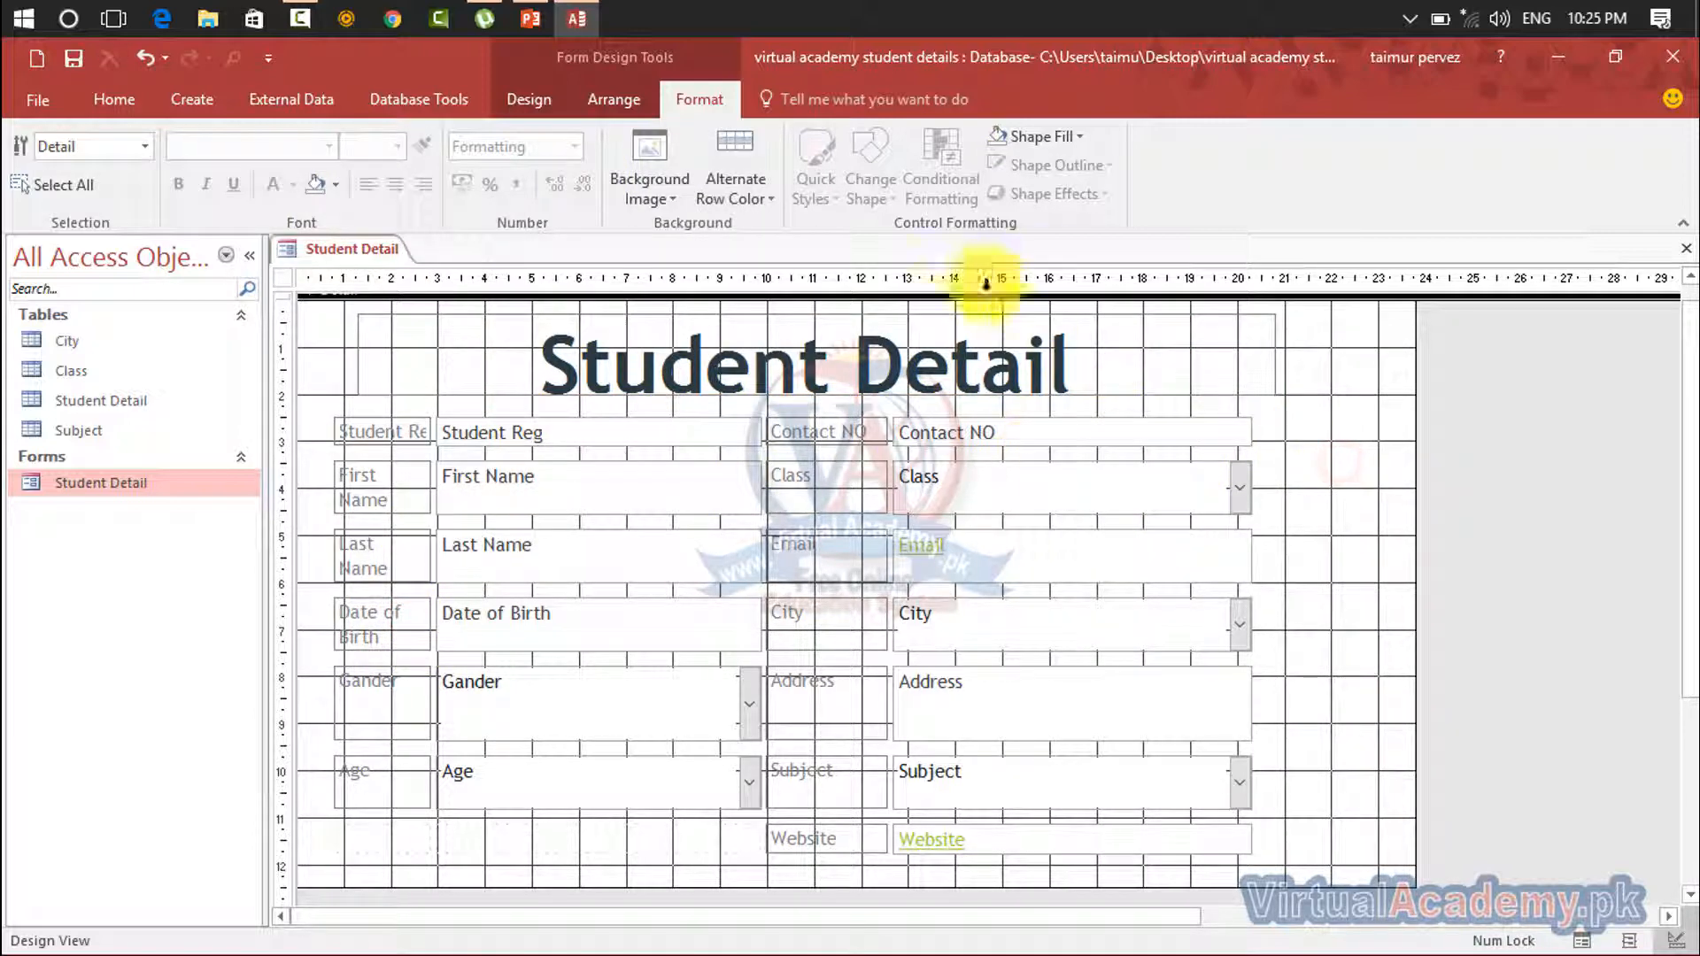
Close the Student Detail form with its design changes saved and reopen it in Form View to check the layout
left_click(1686, 248)
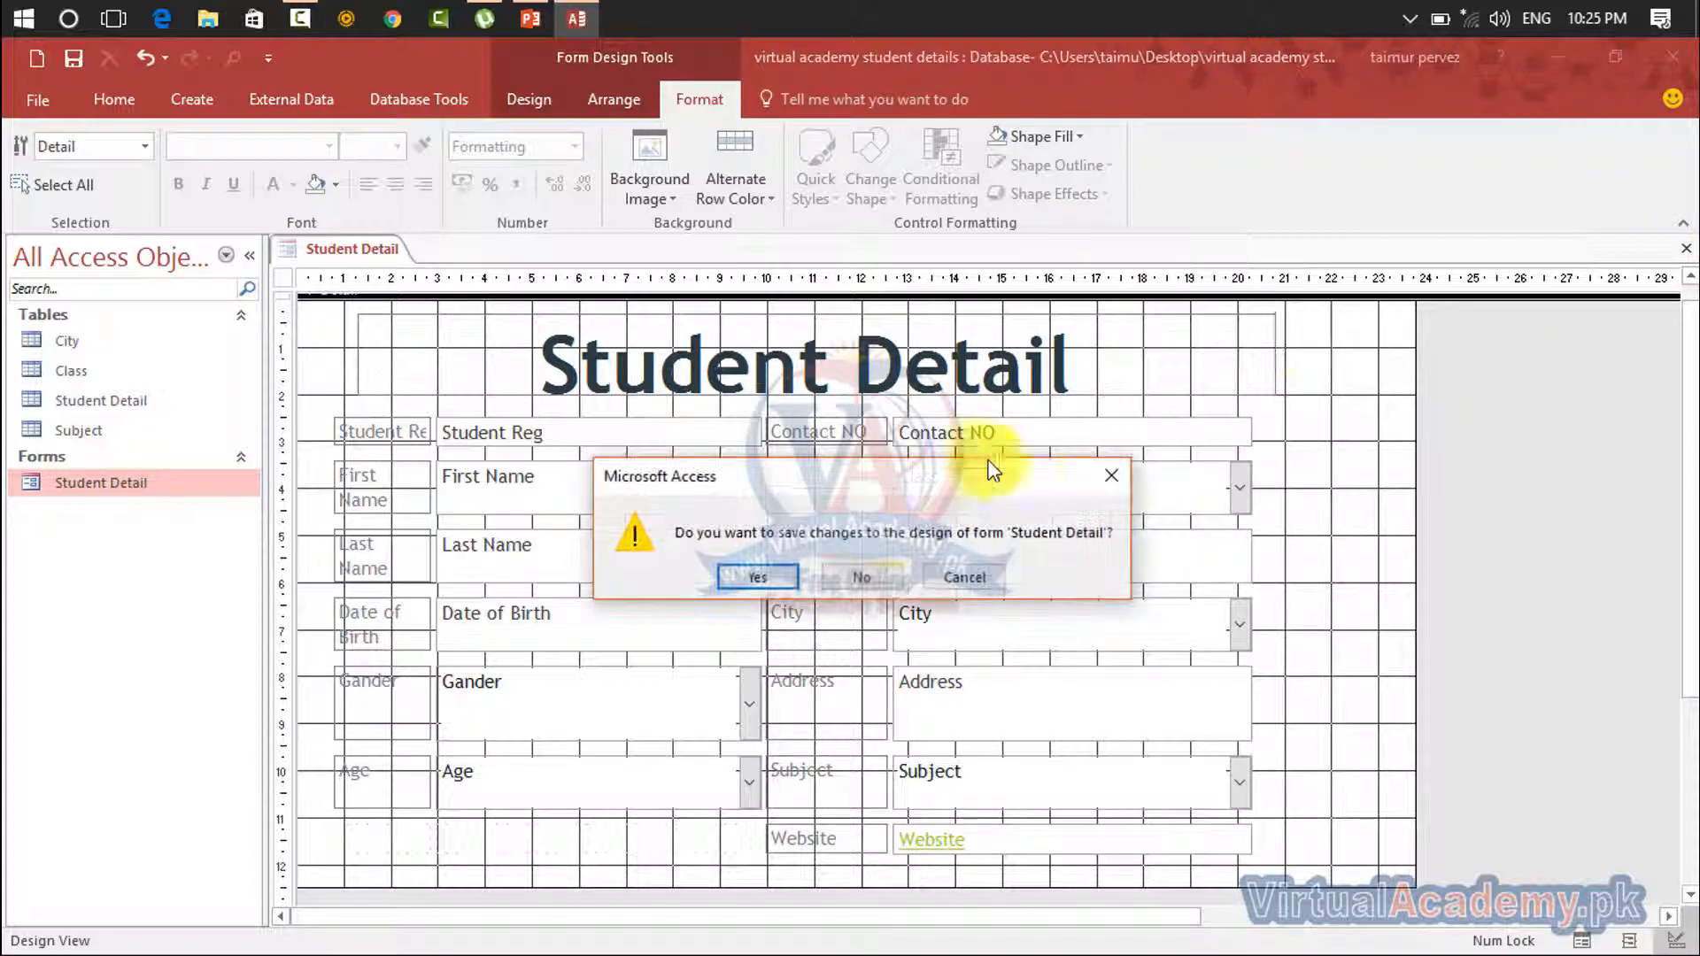
left_click(758, 577)
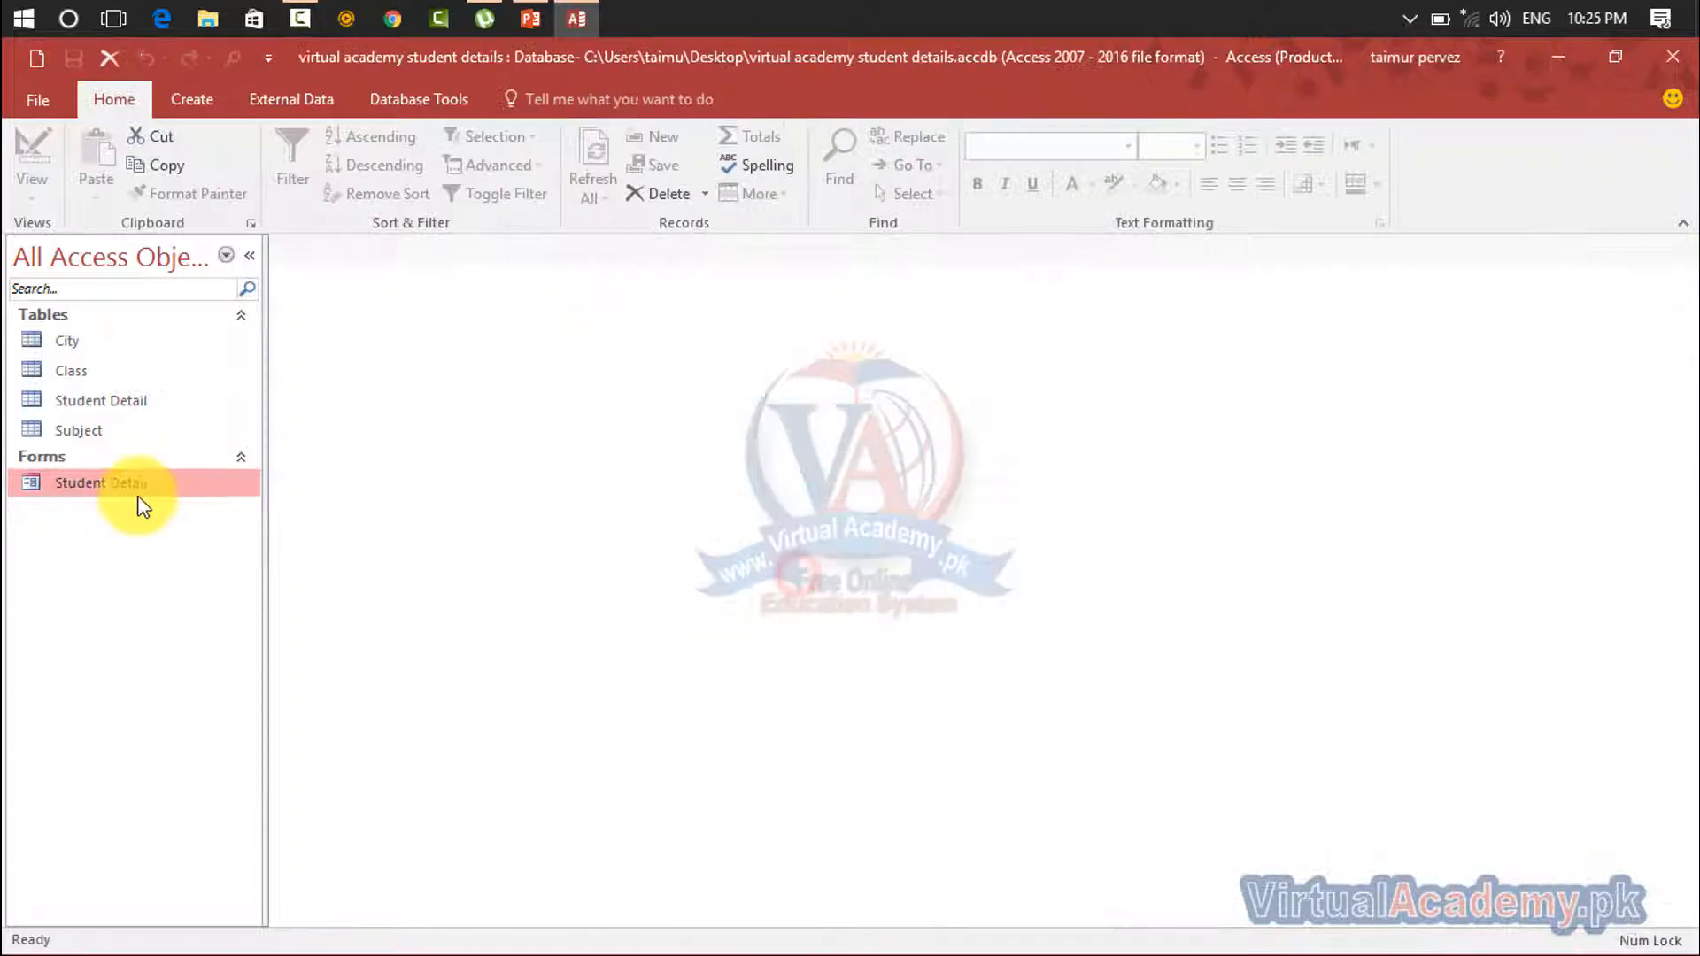
double_click(131, 487)
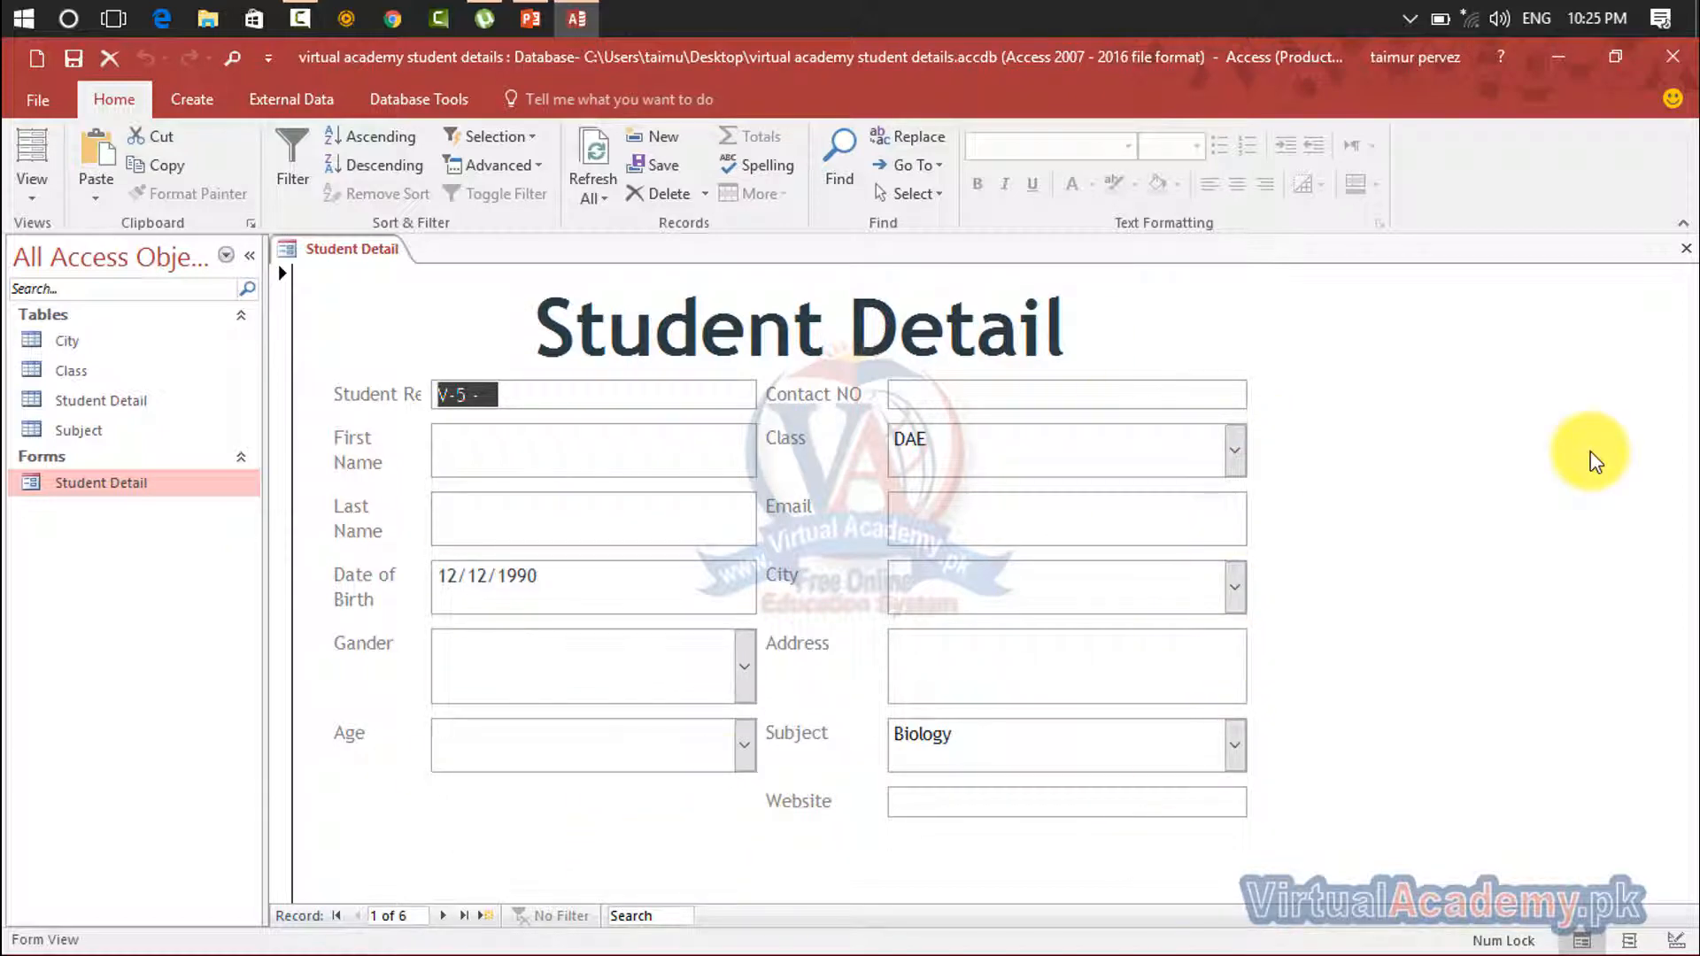
Close the Student Detail form and delete it from the database
key("BackSpace")
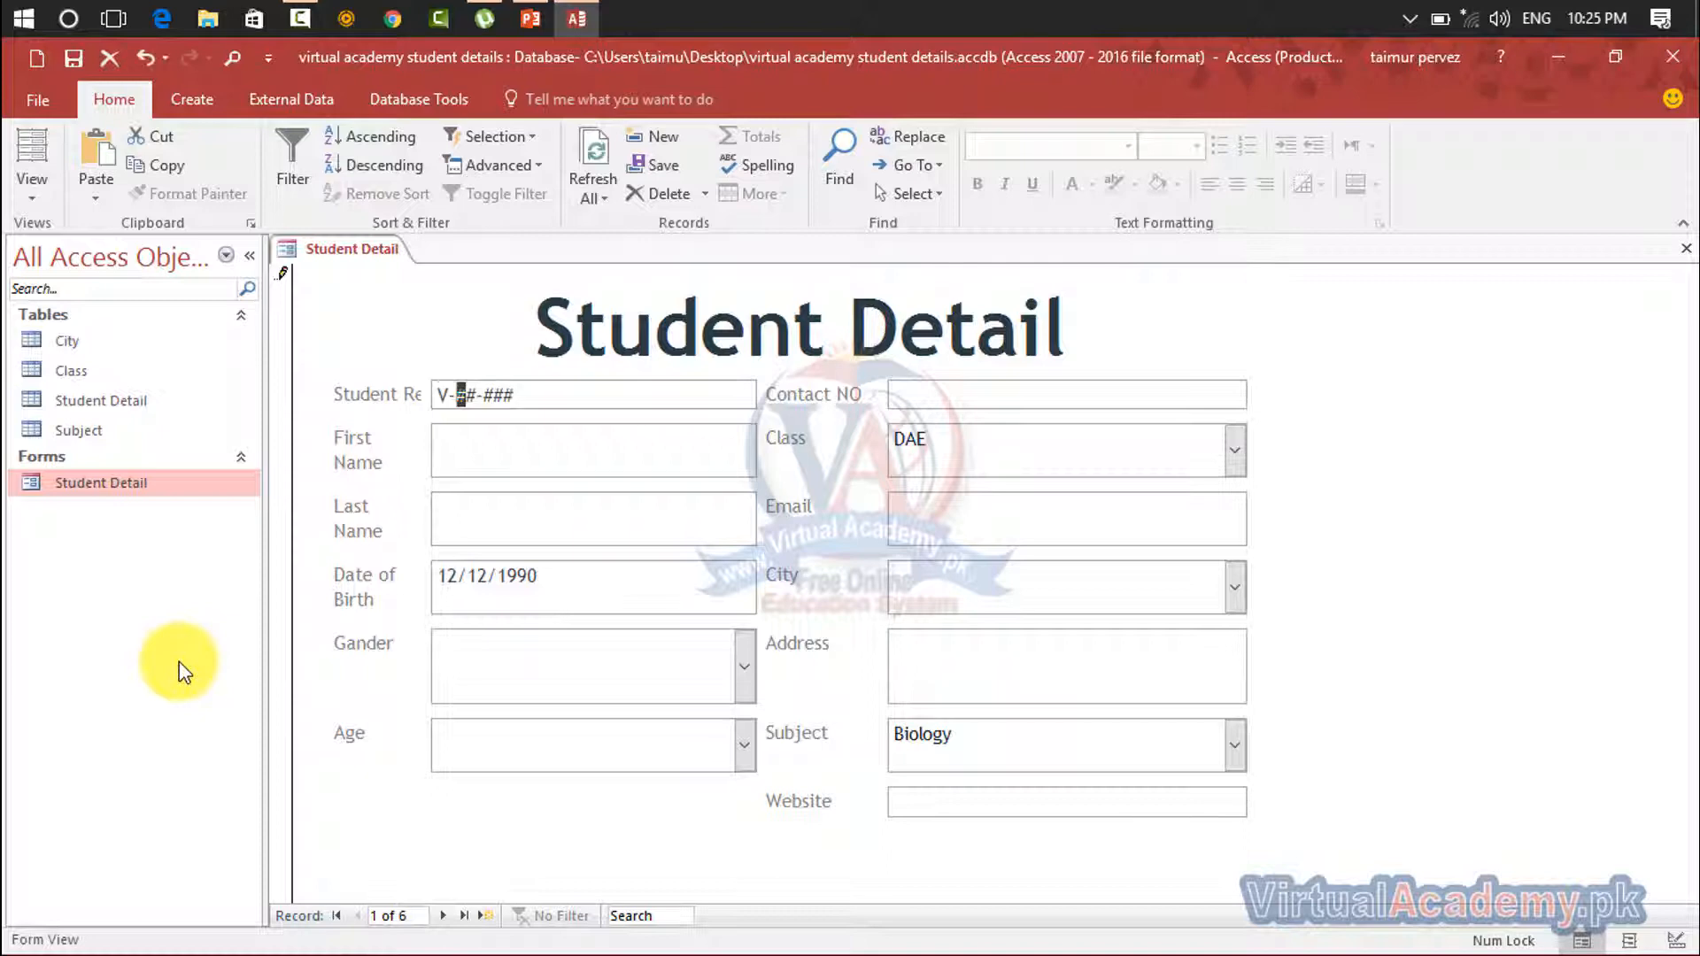
left_click(1690, 252)
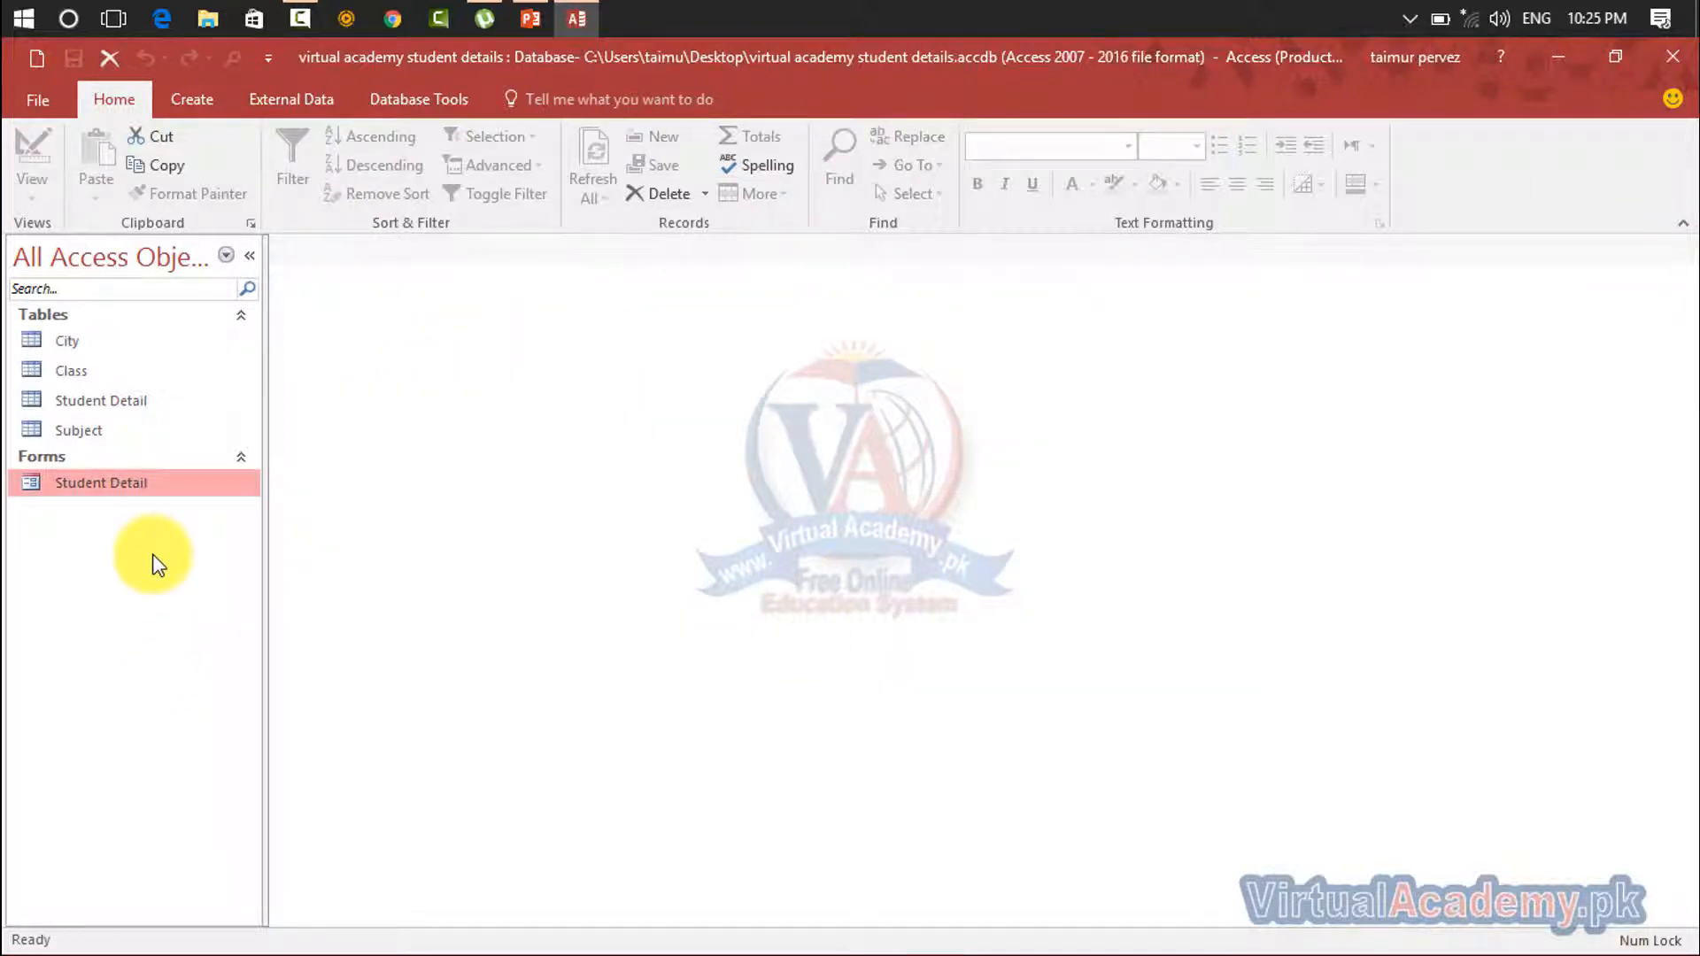
key("Delete")
left_click(824, 591)
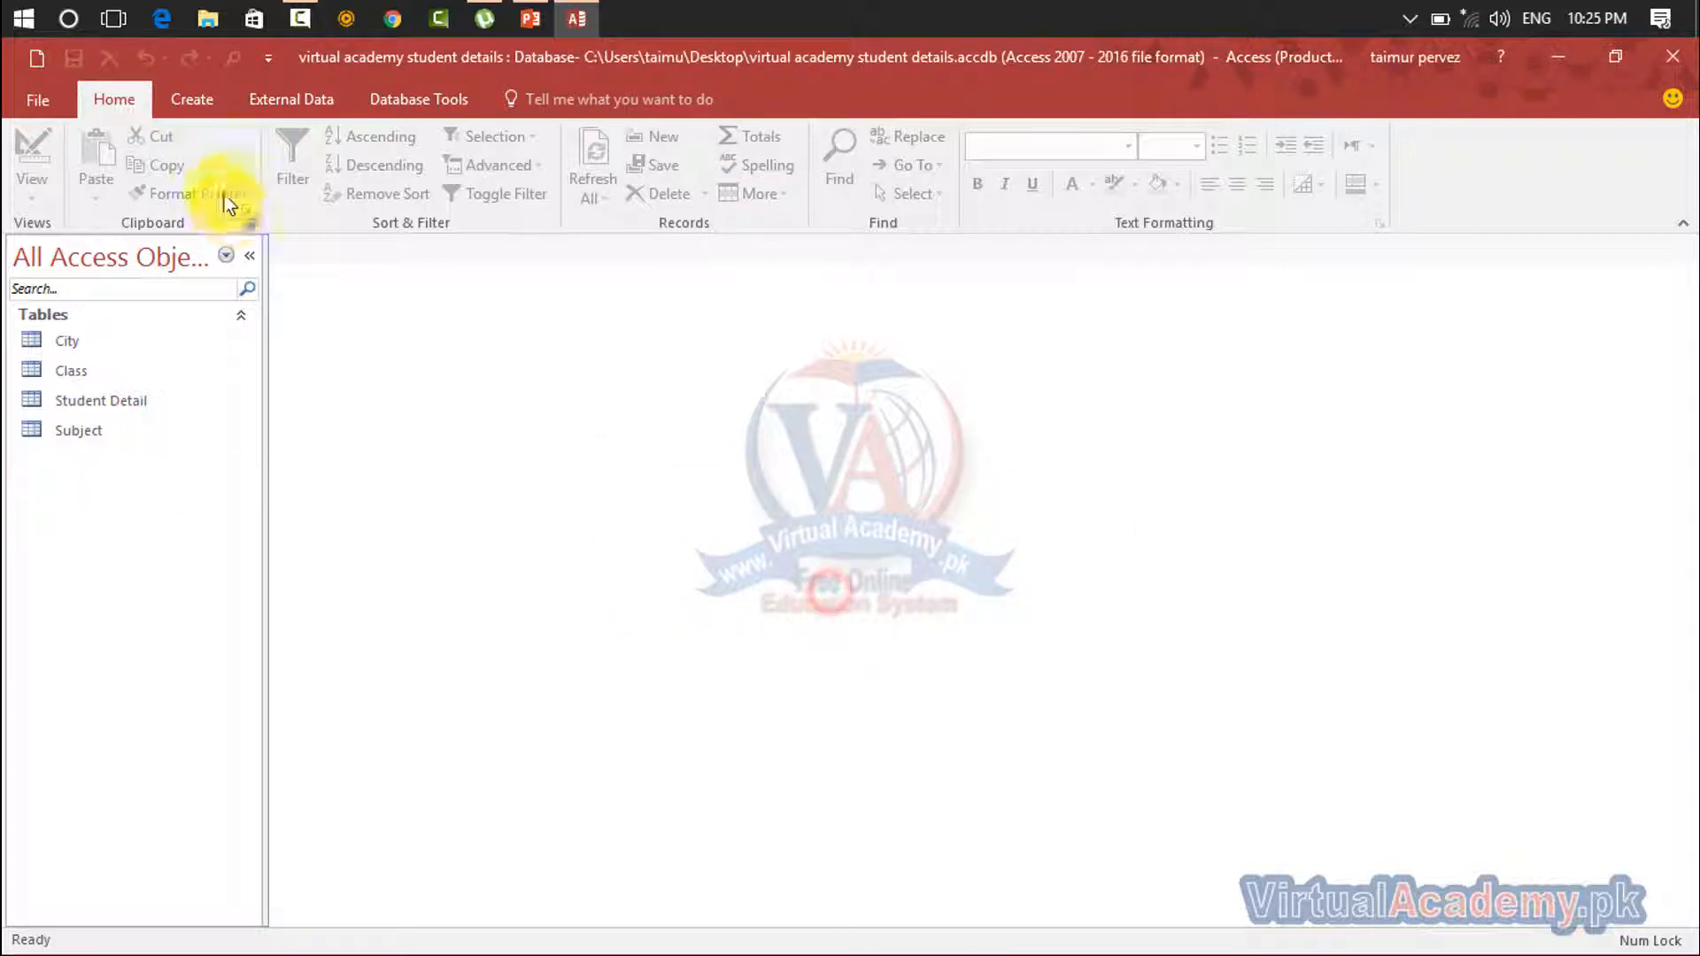
Create a blank form in Design View and enlarge its Detail section to about 22.9 cm wide and 12 cm tall
left_click(198, 96)
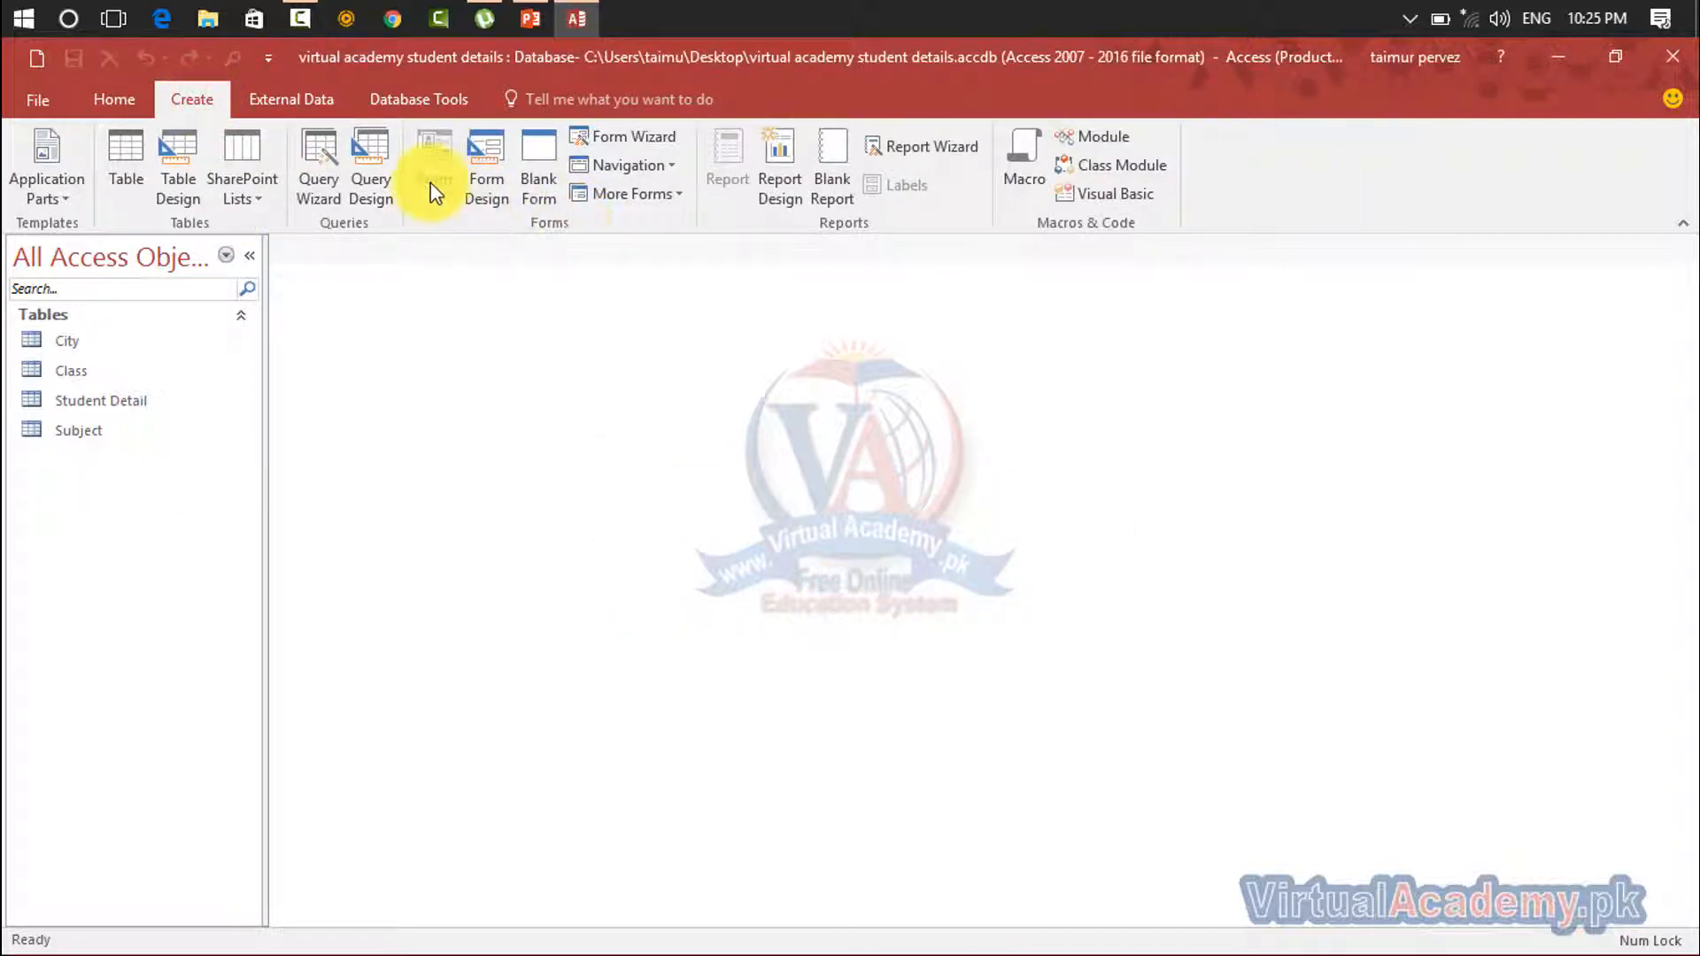
left_click(485, 186)
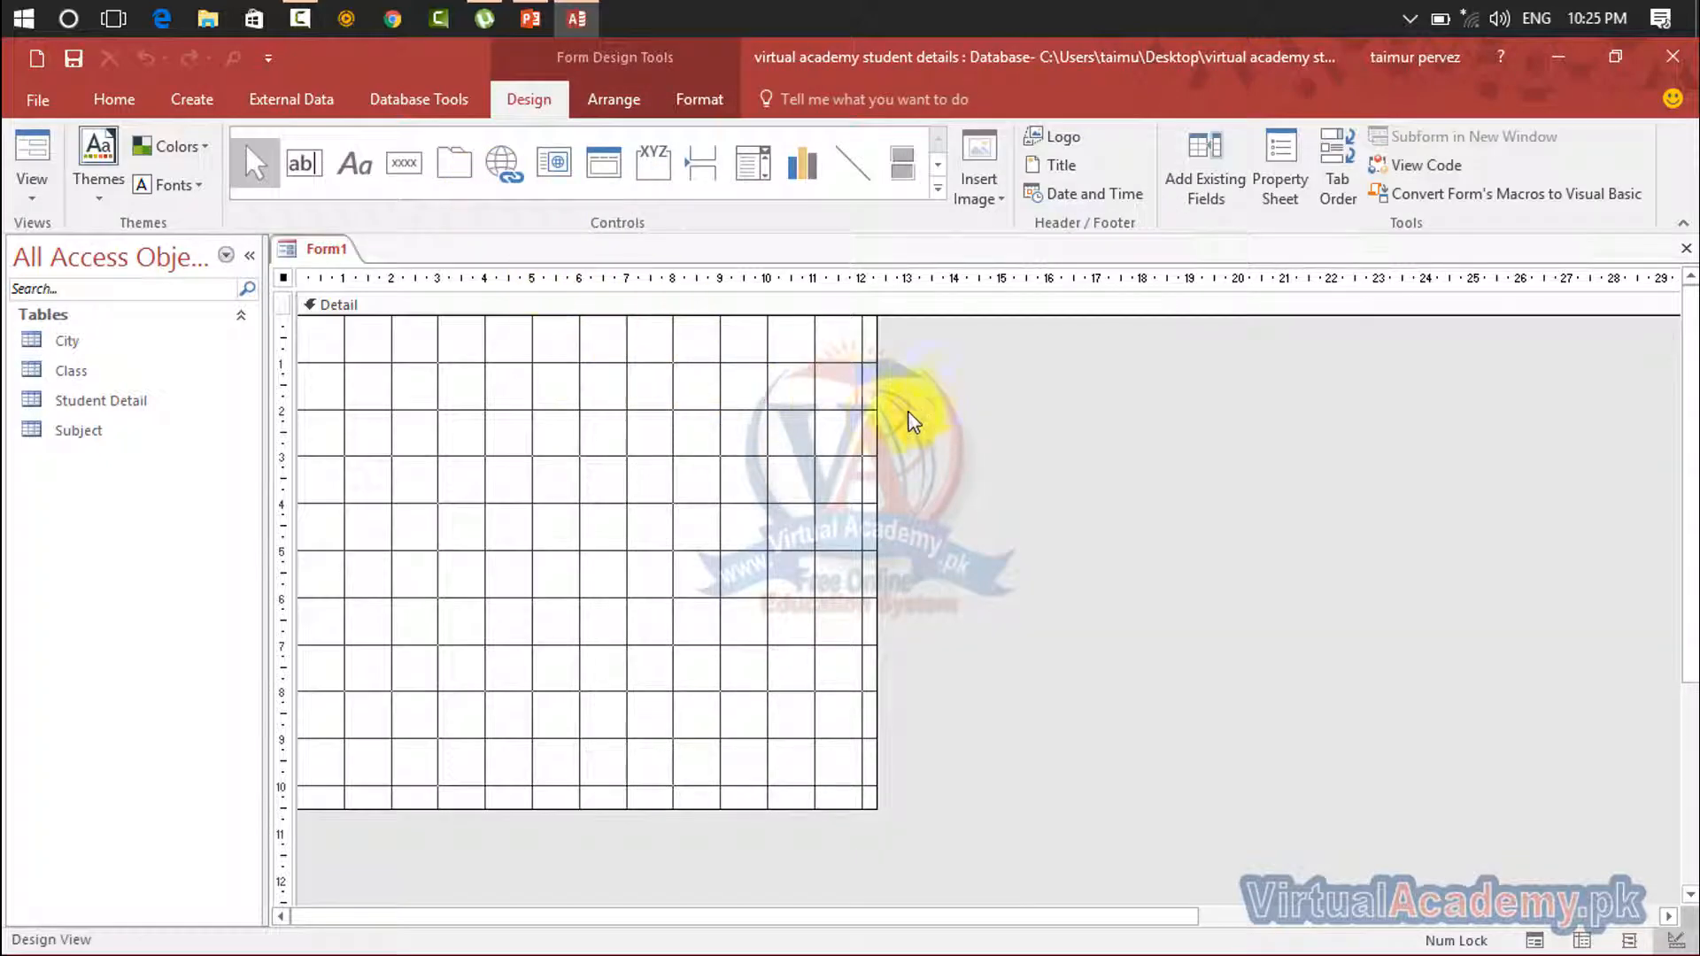
left_click_drag(875, 409, 1373, 399)
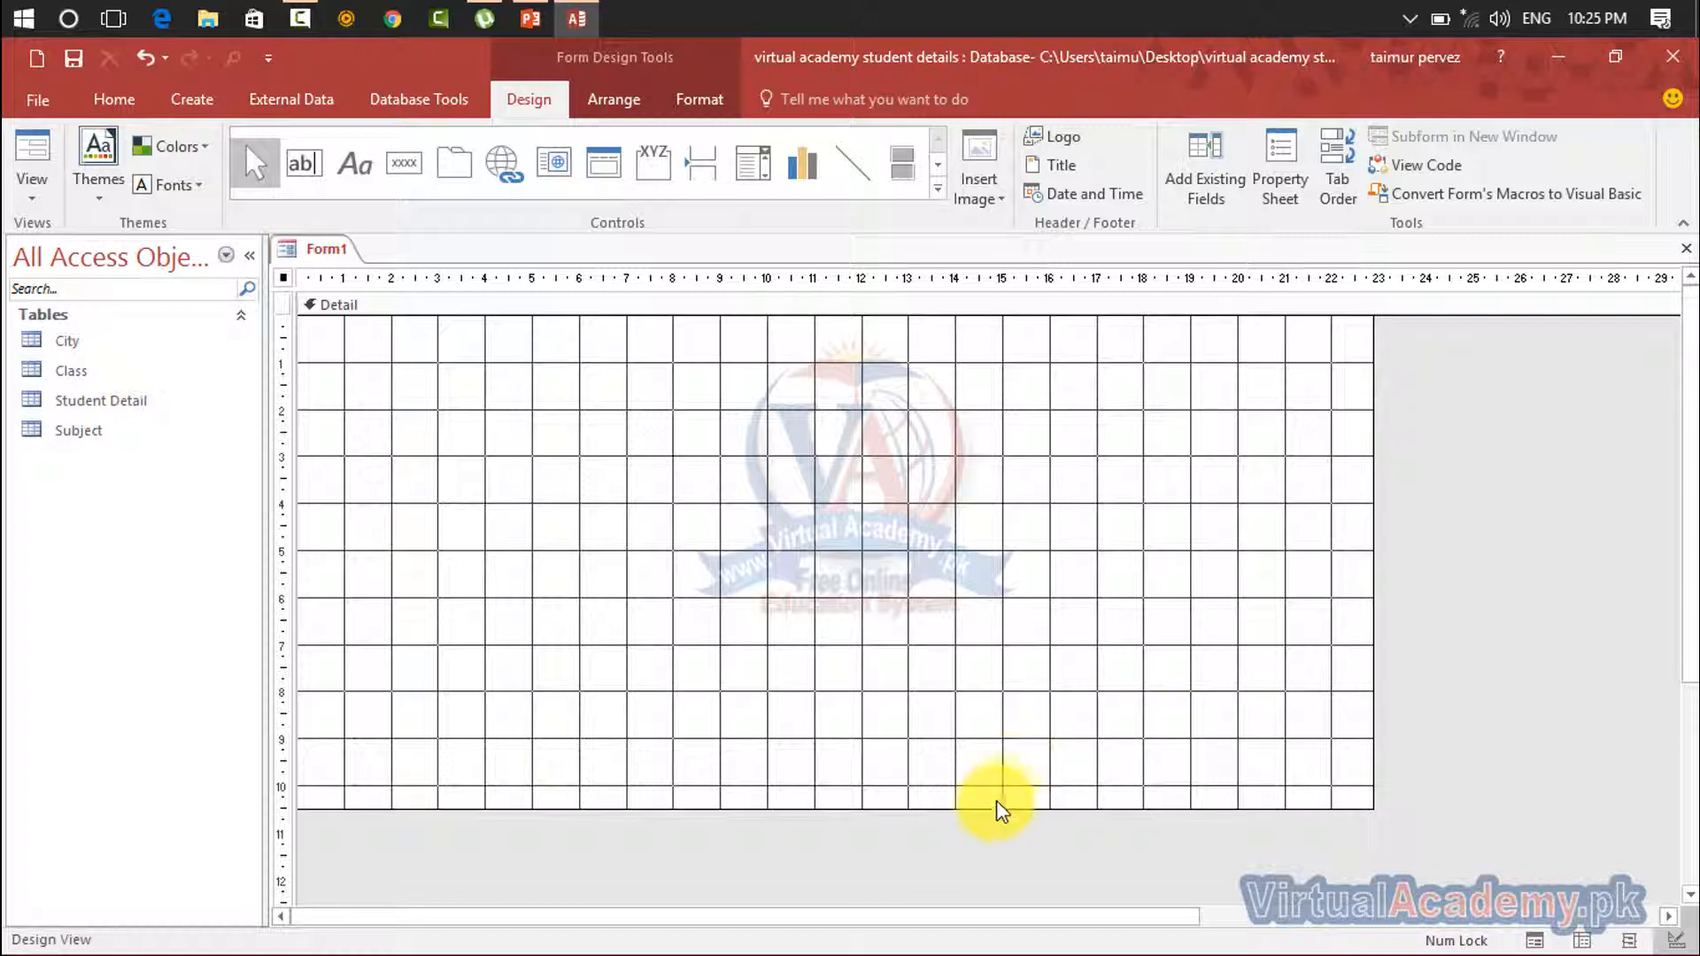
left_click_drag(988, 811, 986, 883)
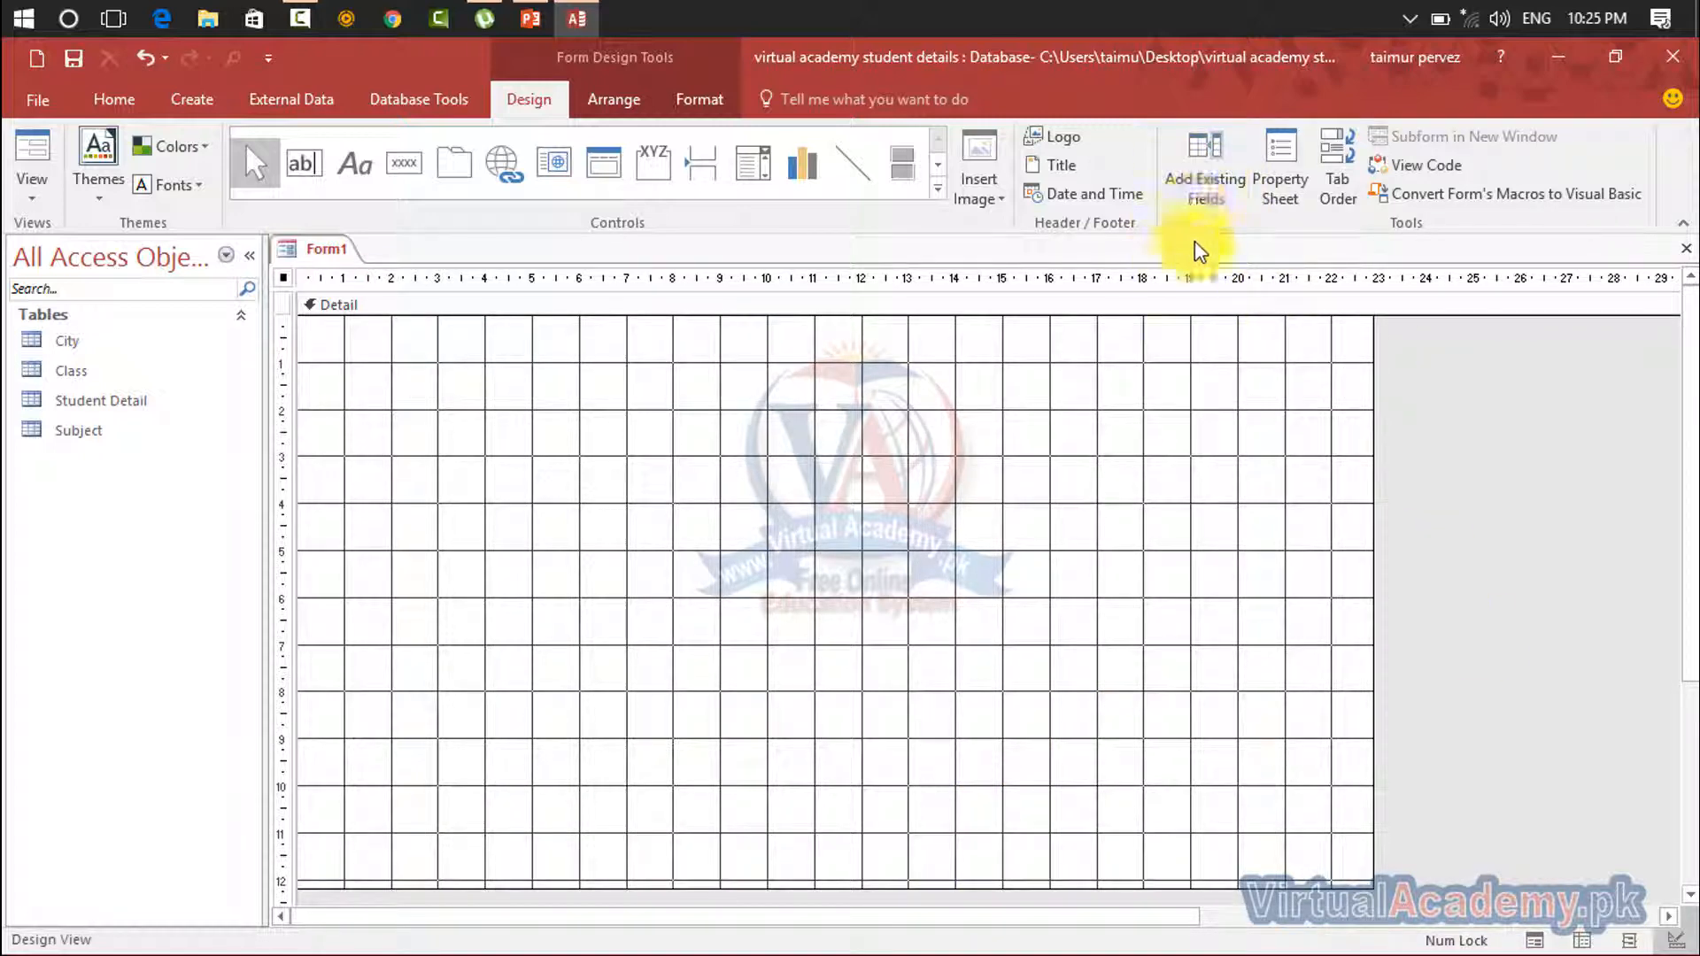
List the fields of all tables for the form and examine those available in the Student Detail table
left_click(1214, 189)
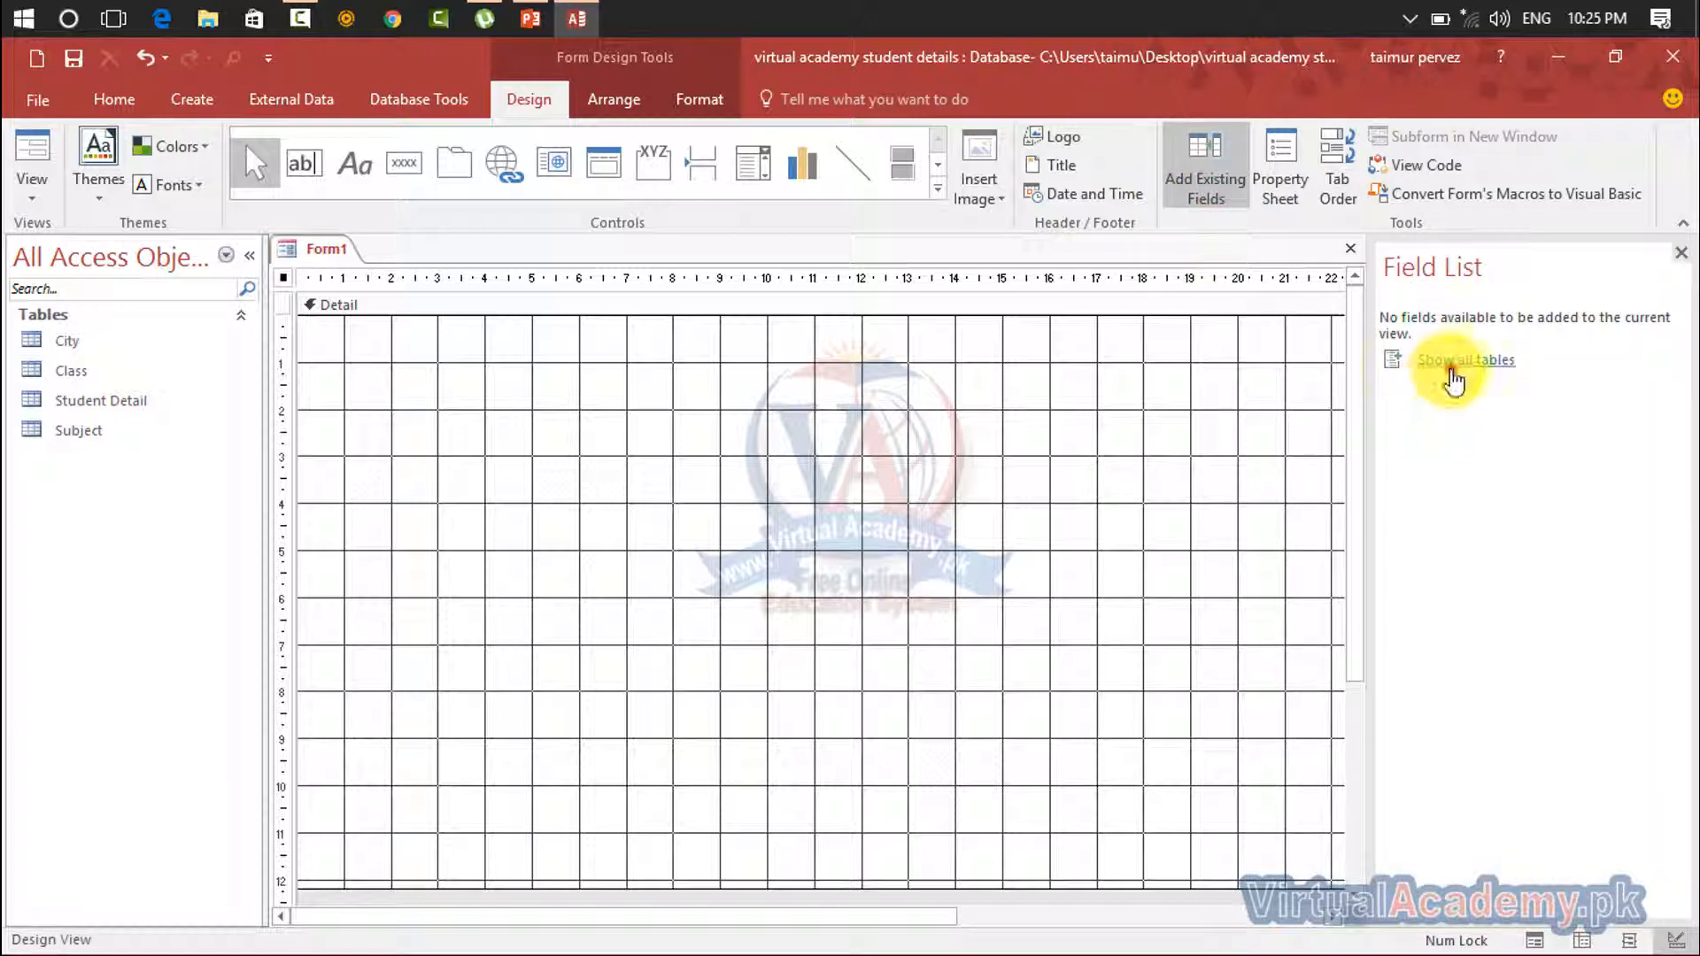
left_click(1452, 363)
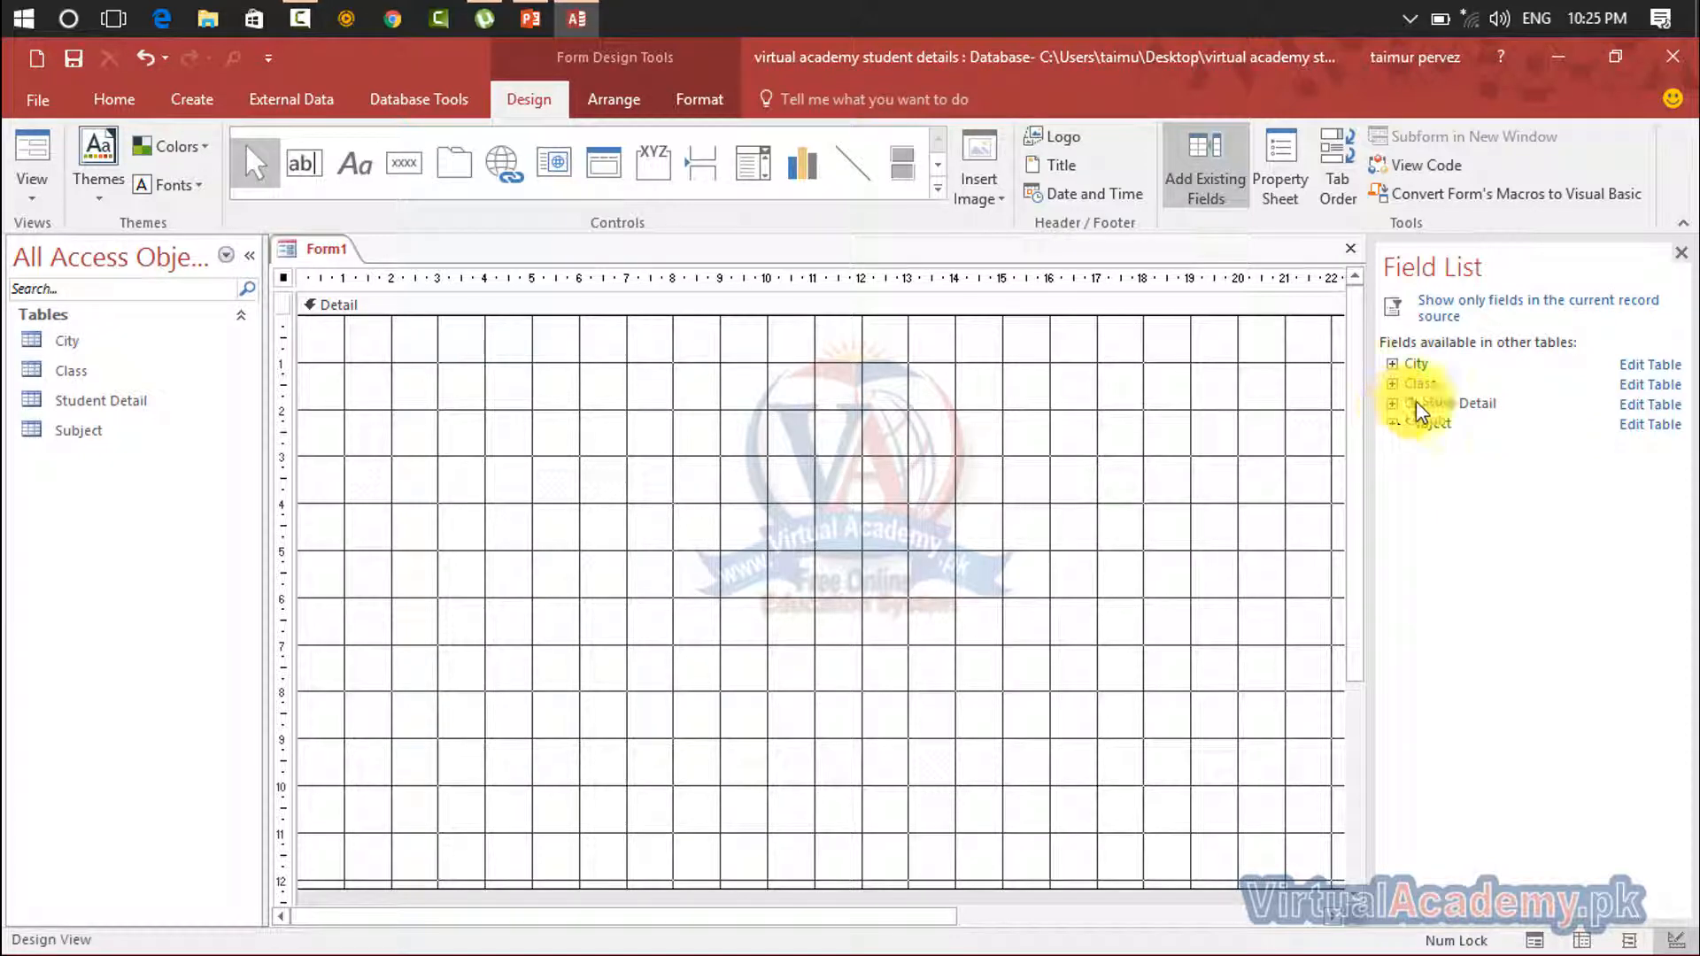
left_click(1456, 404)
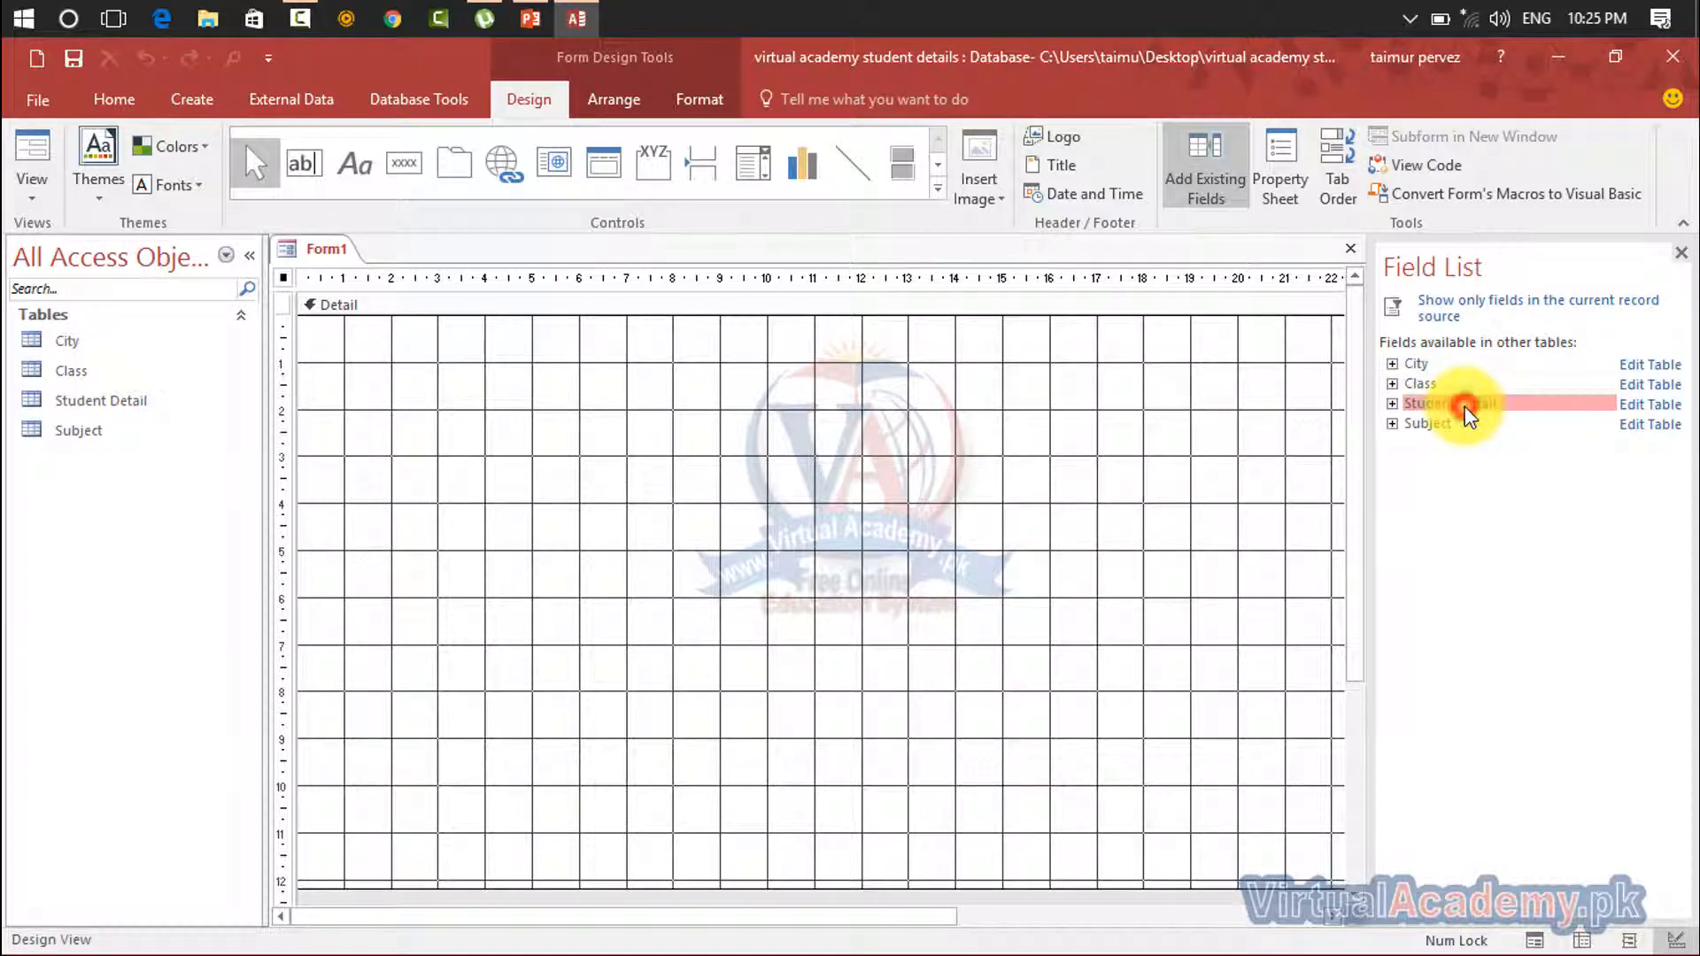
left_click(1393, 404)
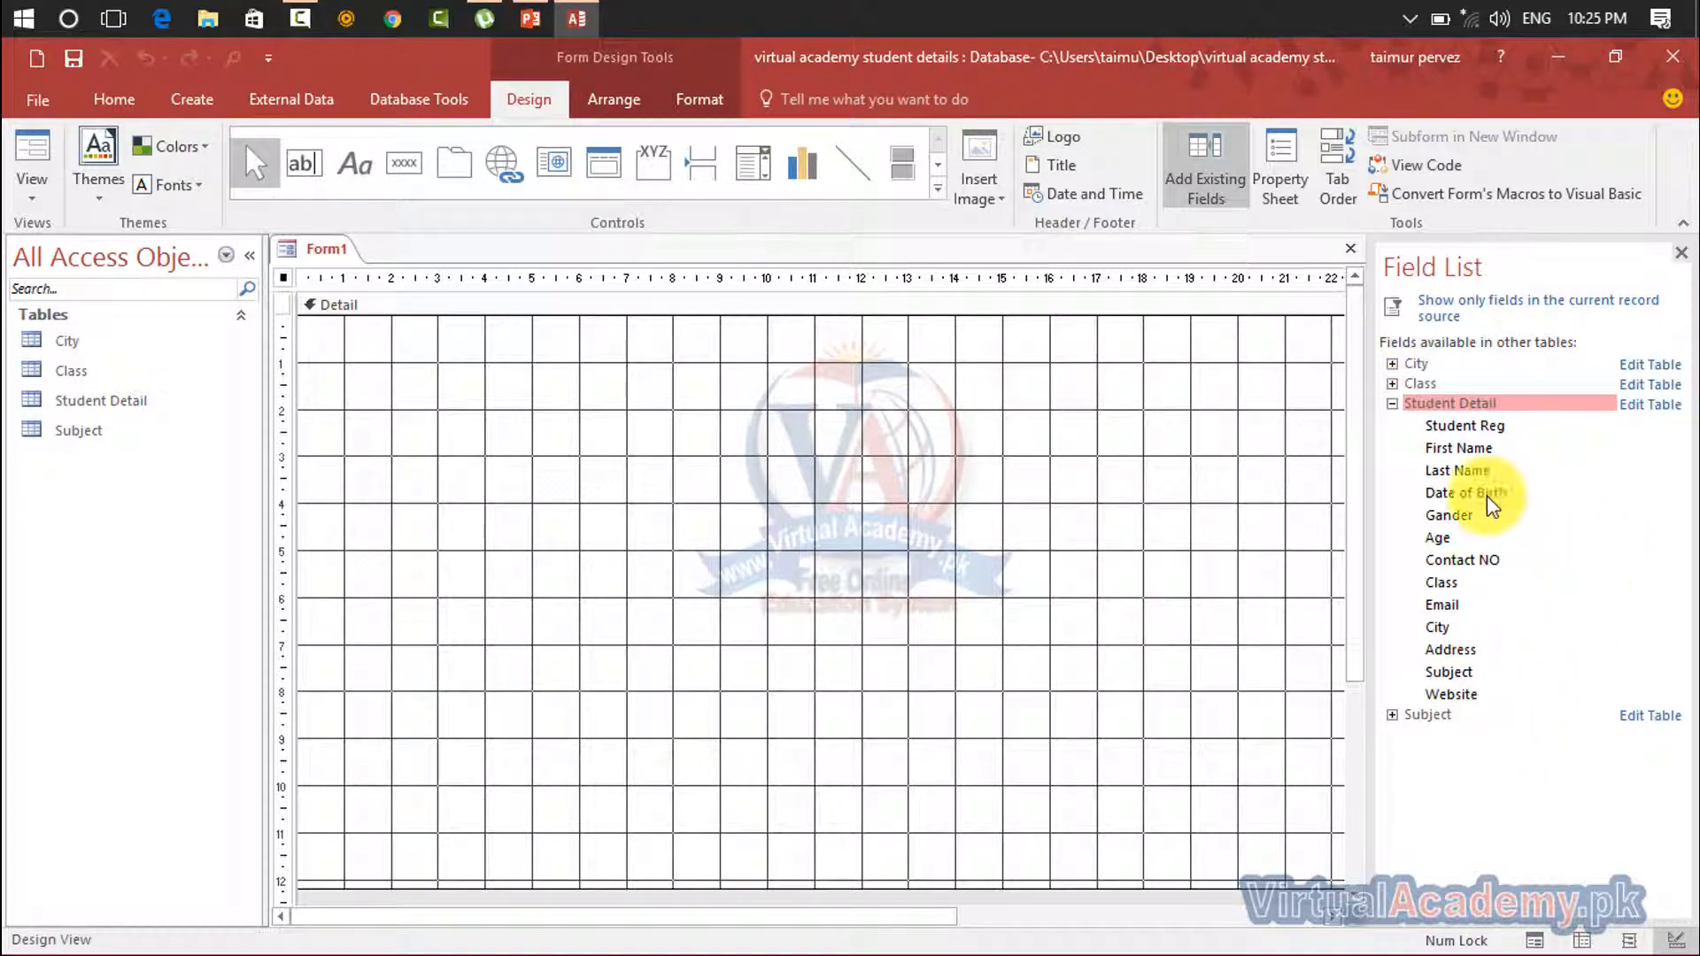
left_click(1462, 429)
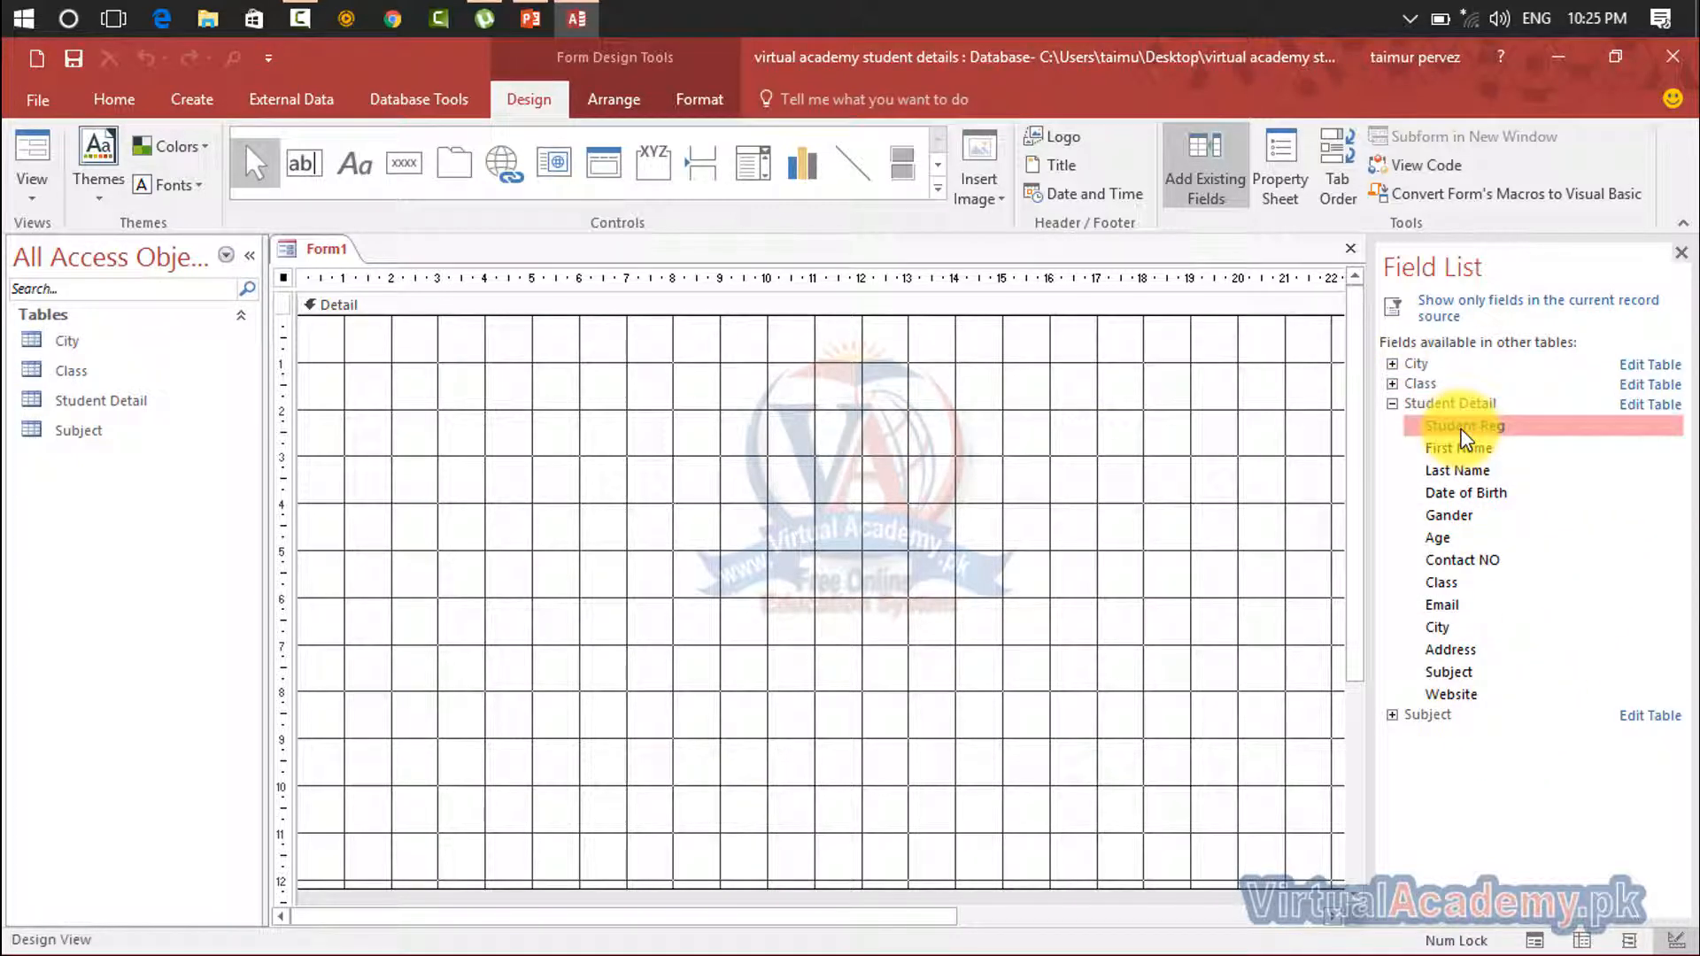
left_click(1463, 698)
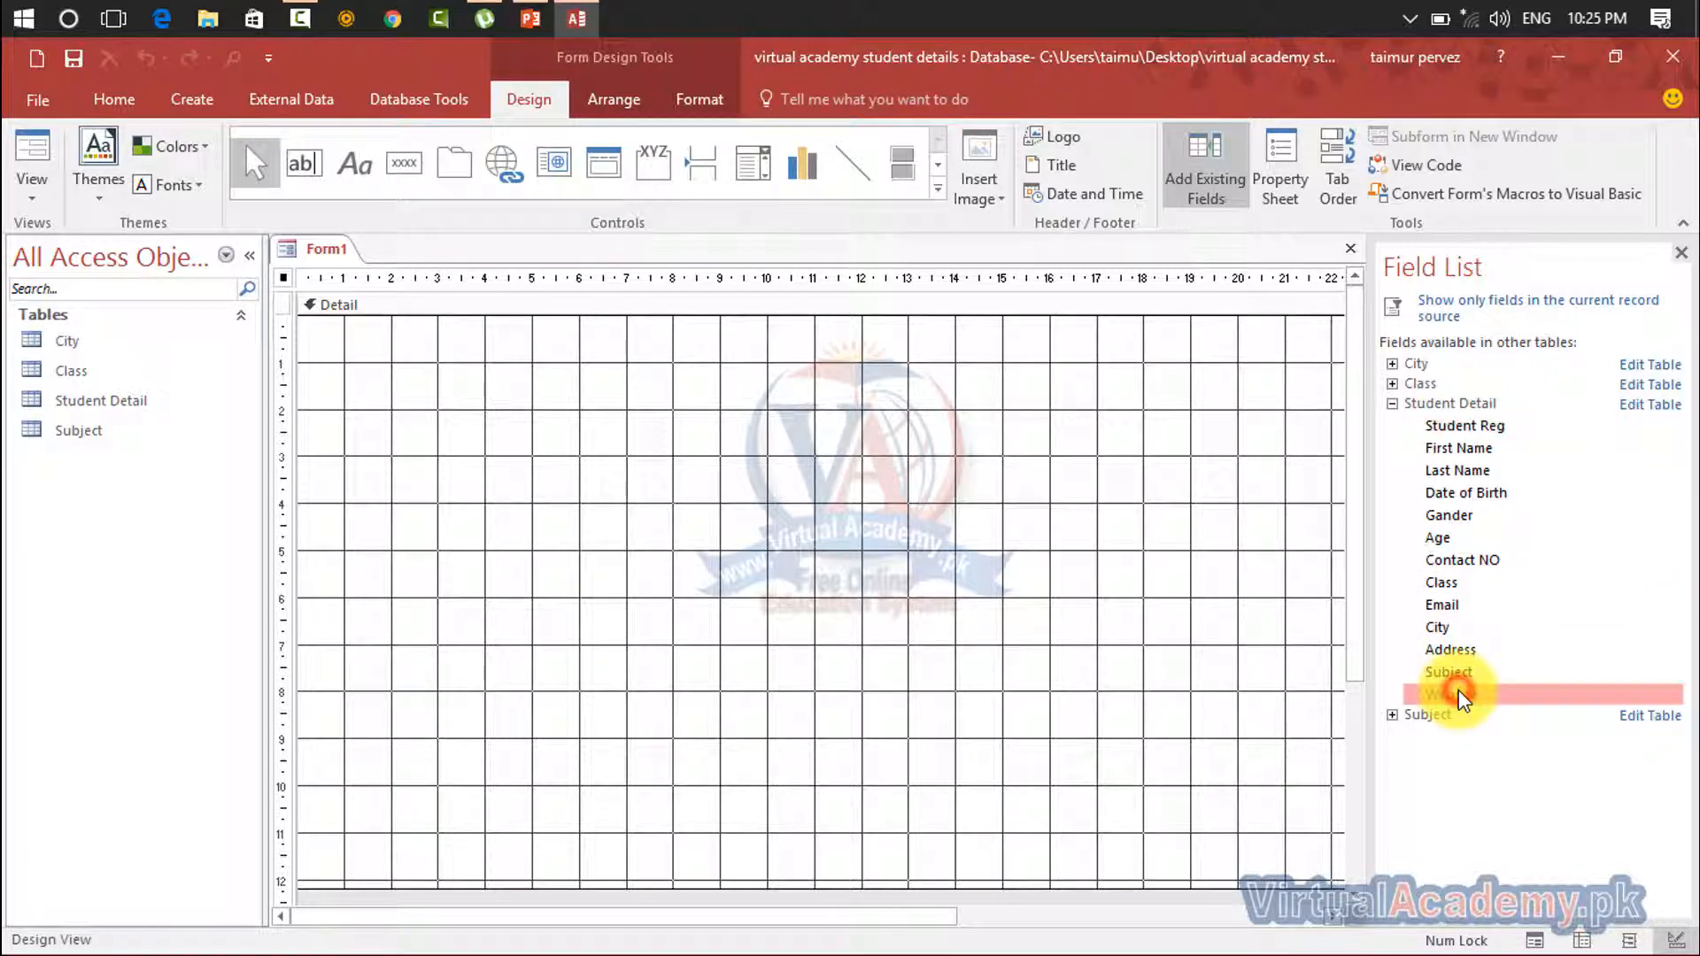
left_click(1452, 425)
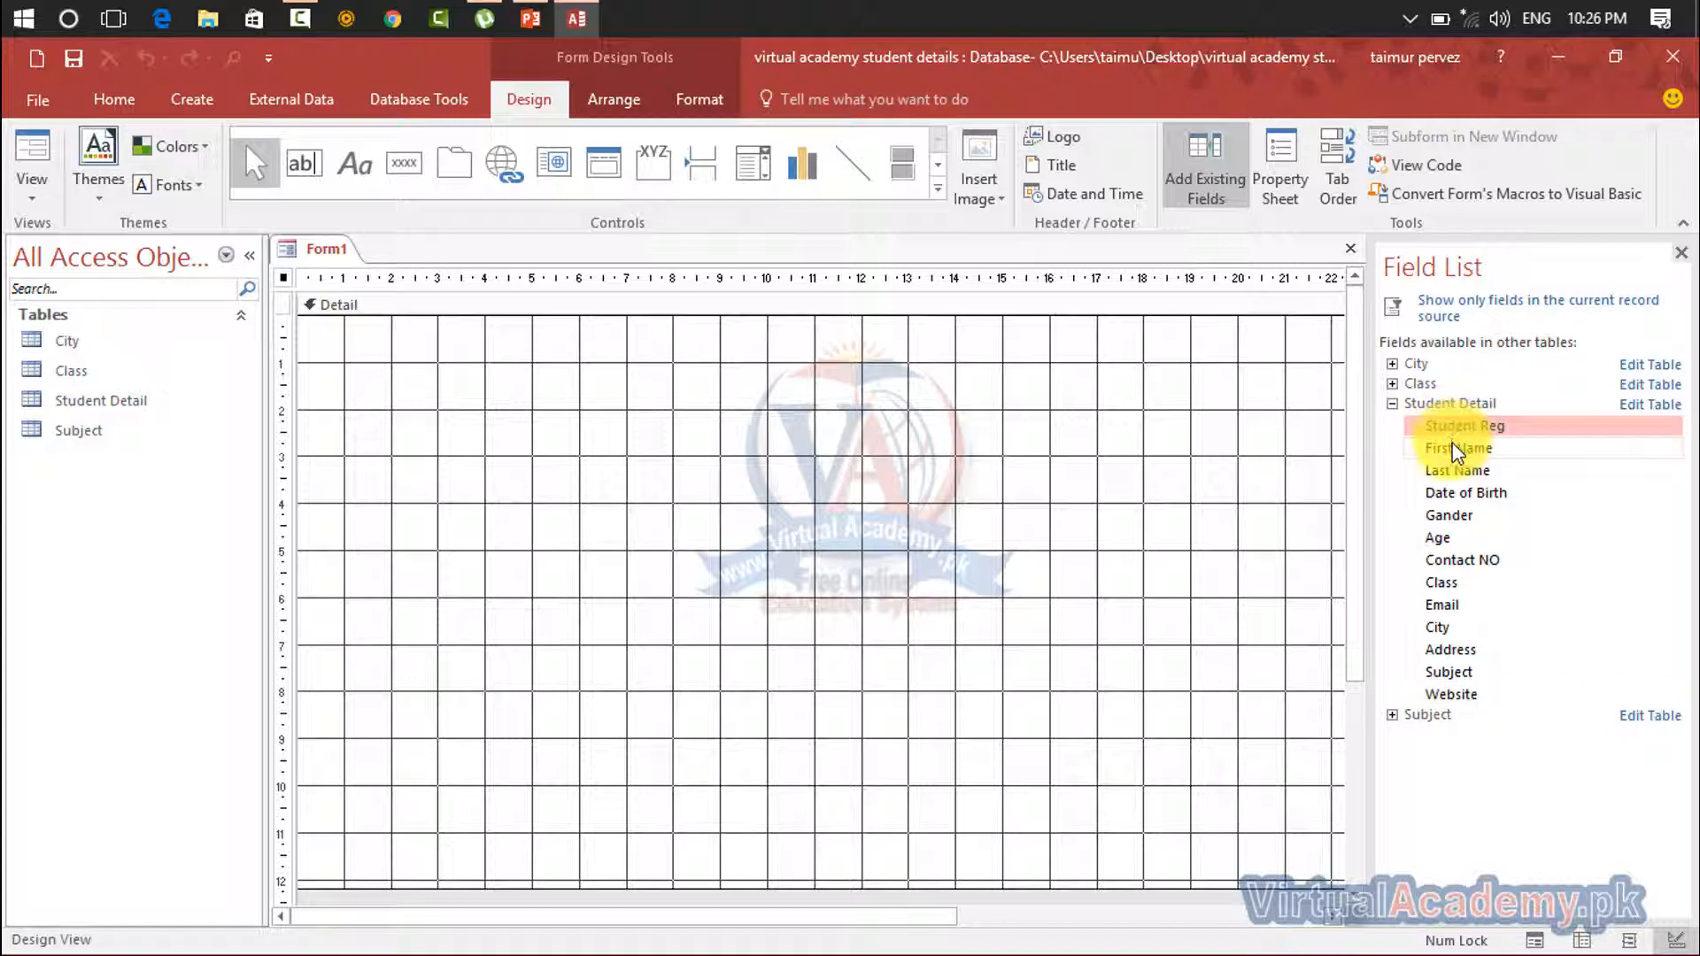
left_click(1457, 450)
left_click(1451, 468)
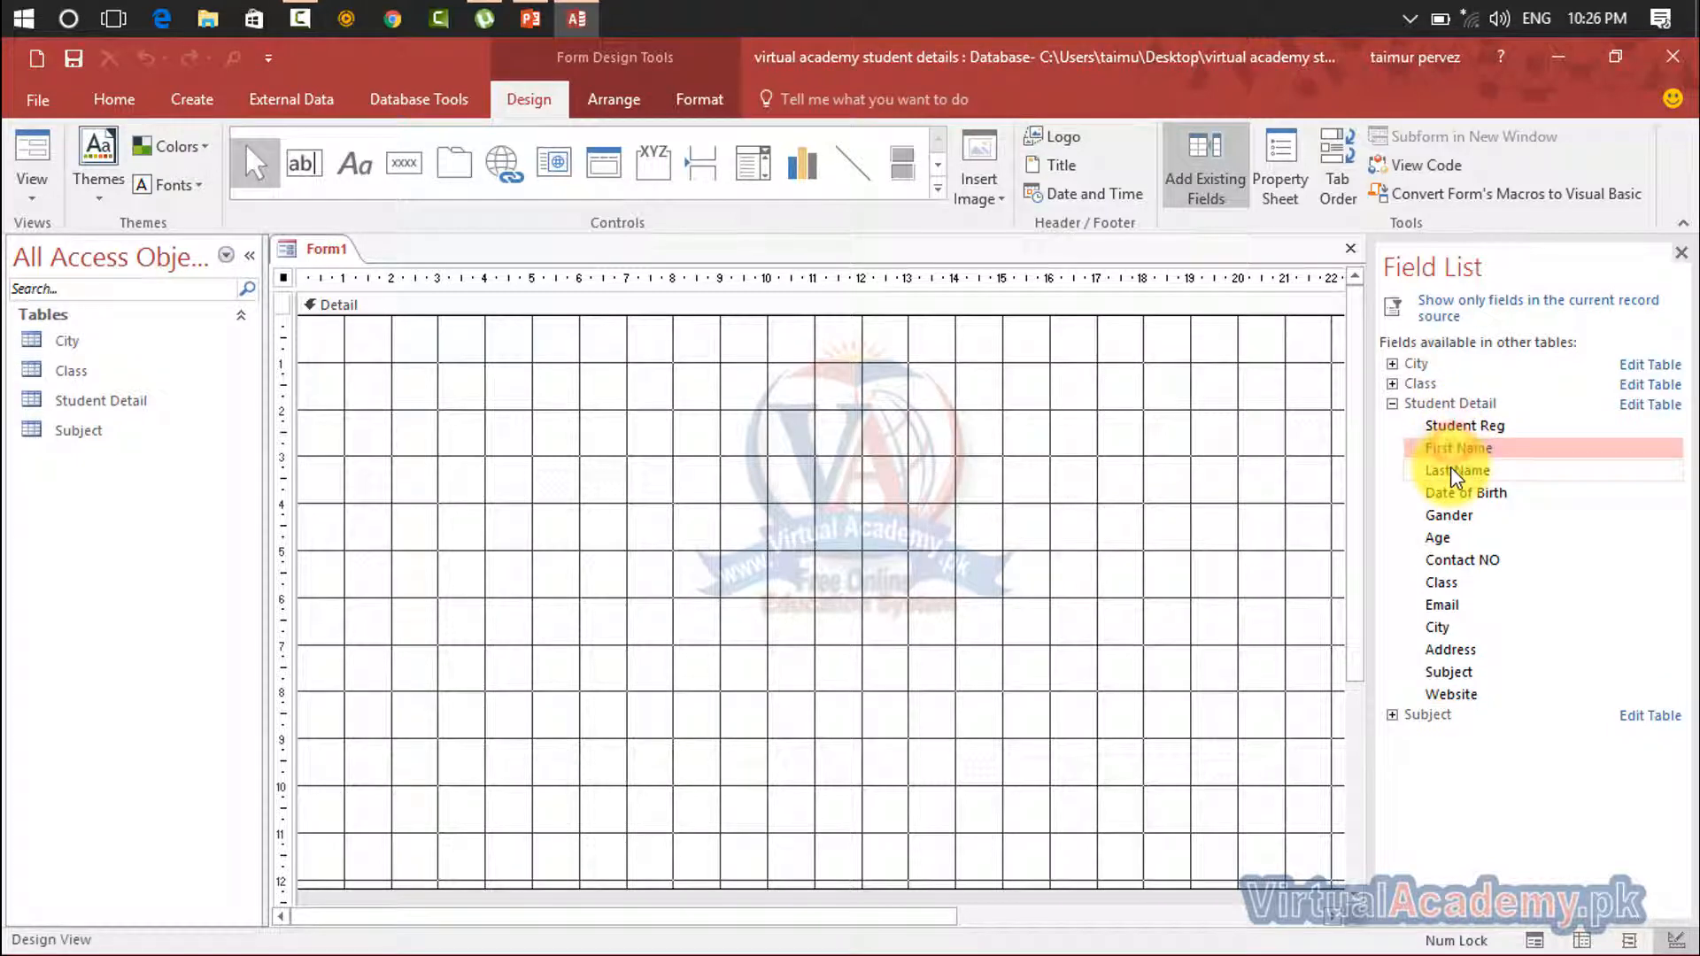
left_click(1484, 431)
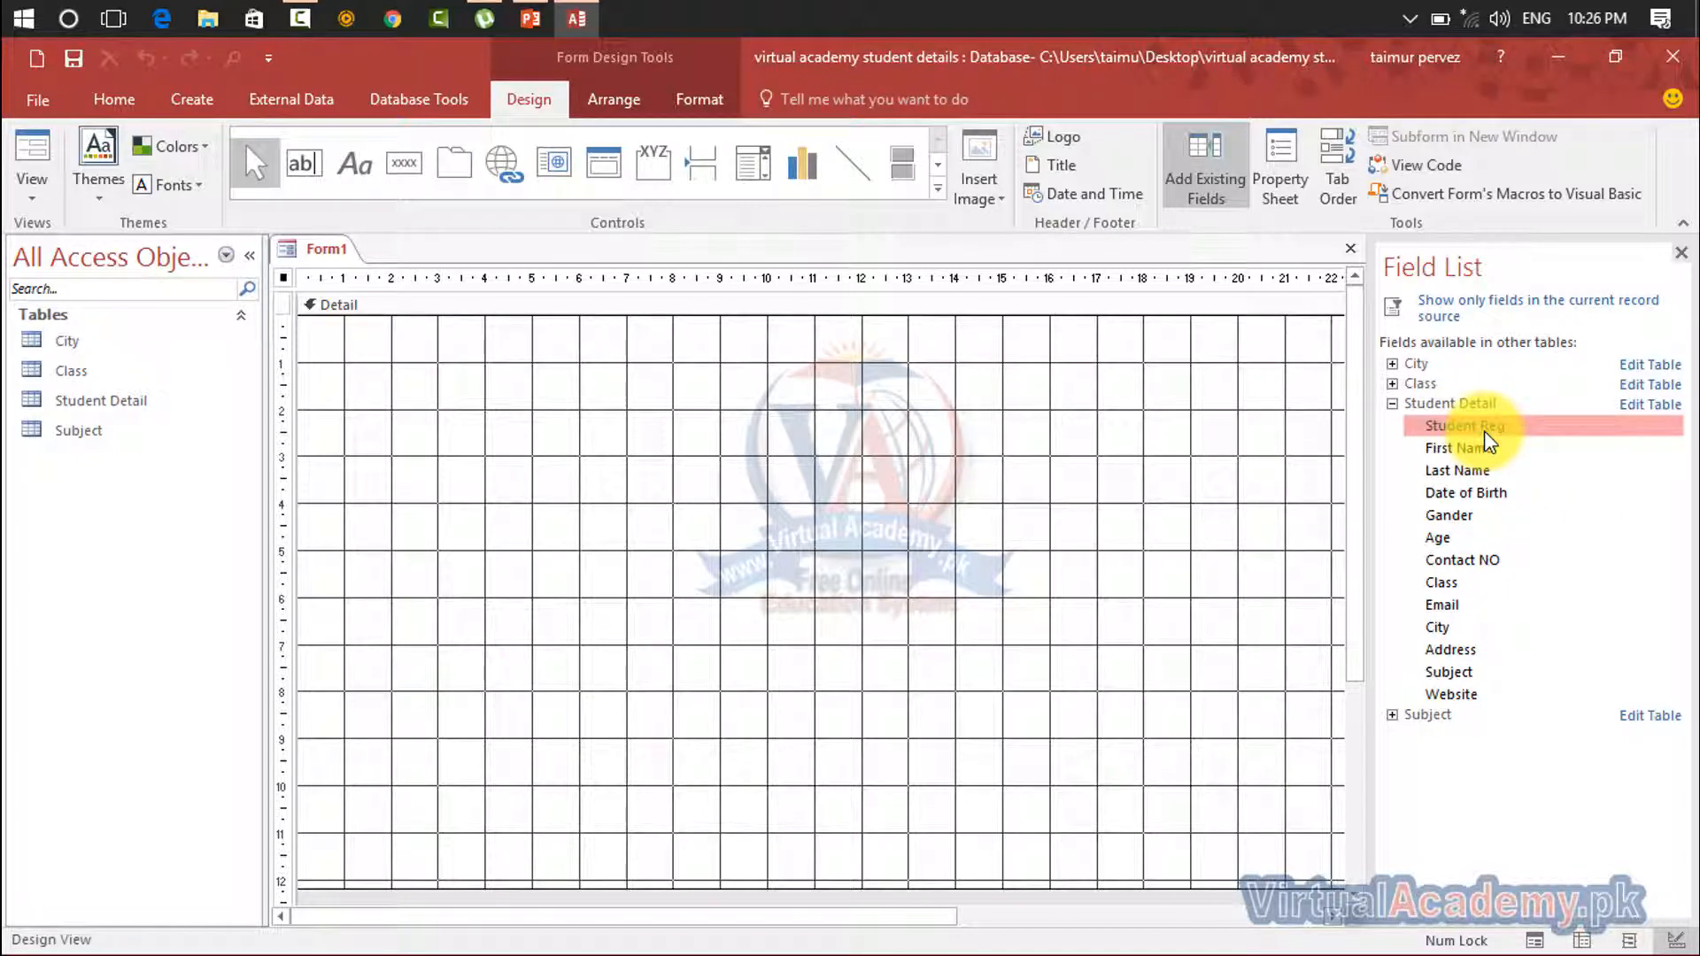
Set the form's Record Source property to the Student Detail table
left_click(1682, 252)
left_click(1281, 177)
left_click(1457, 373)
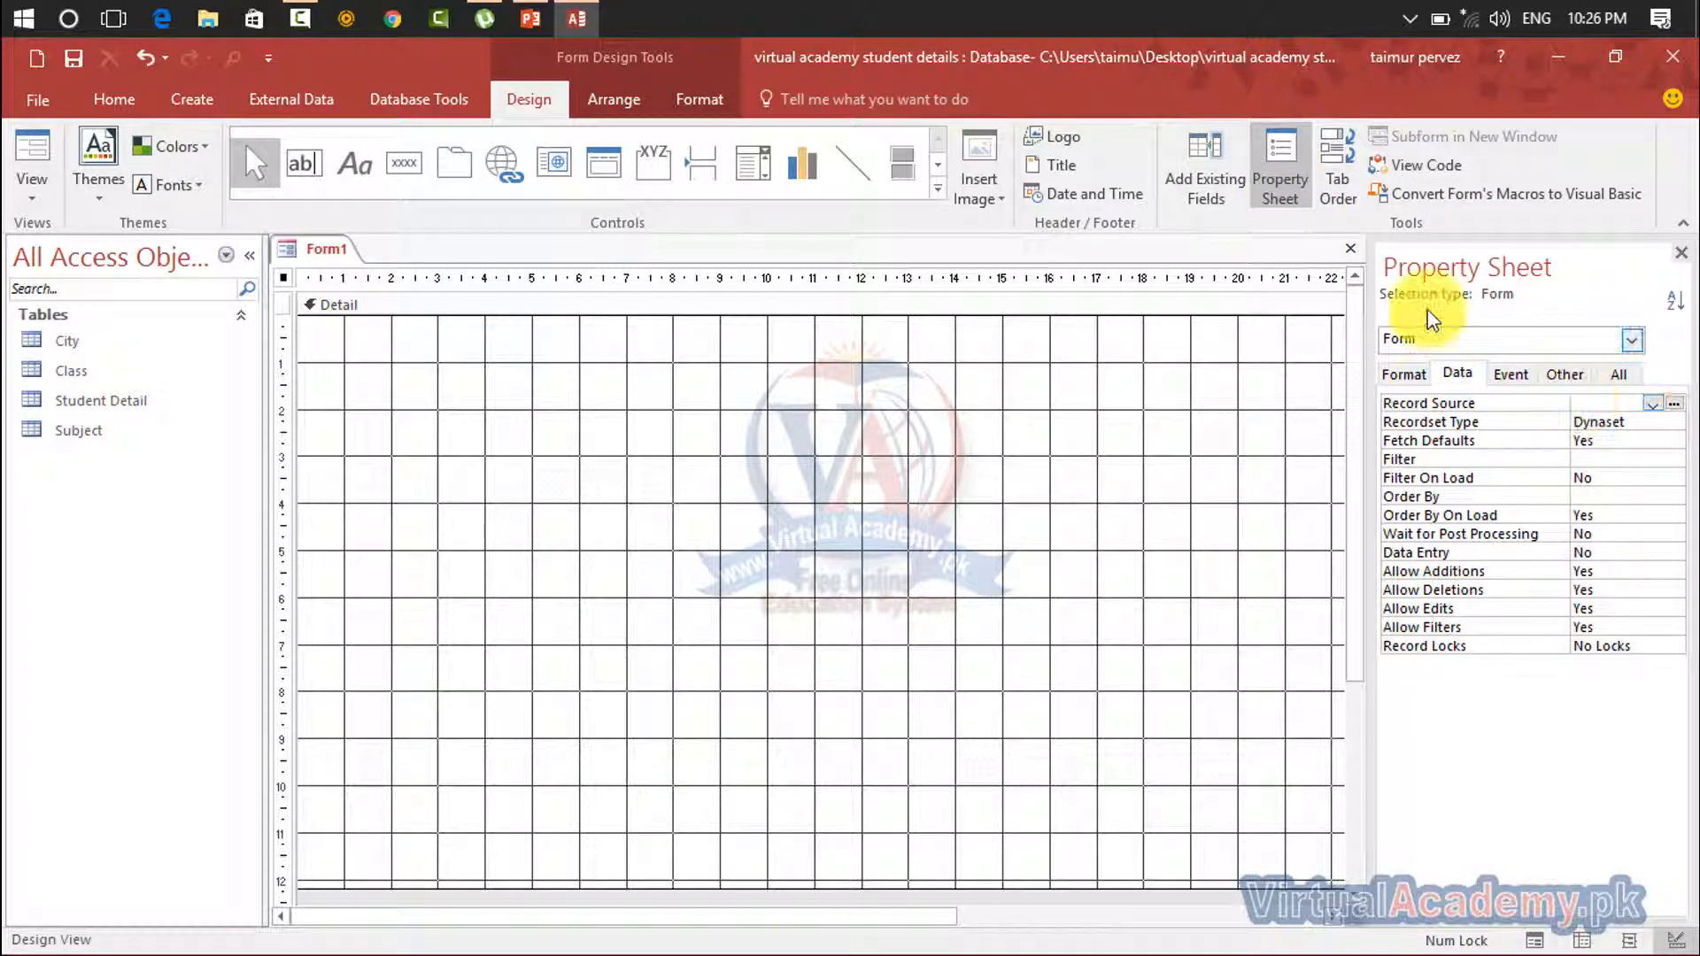
left_click(1417, 373)
left_click(1457, 375)
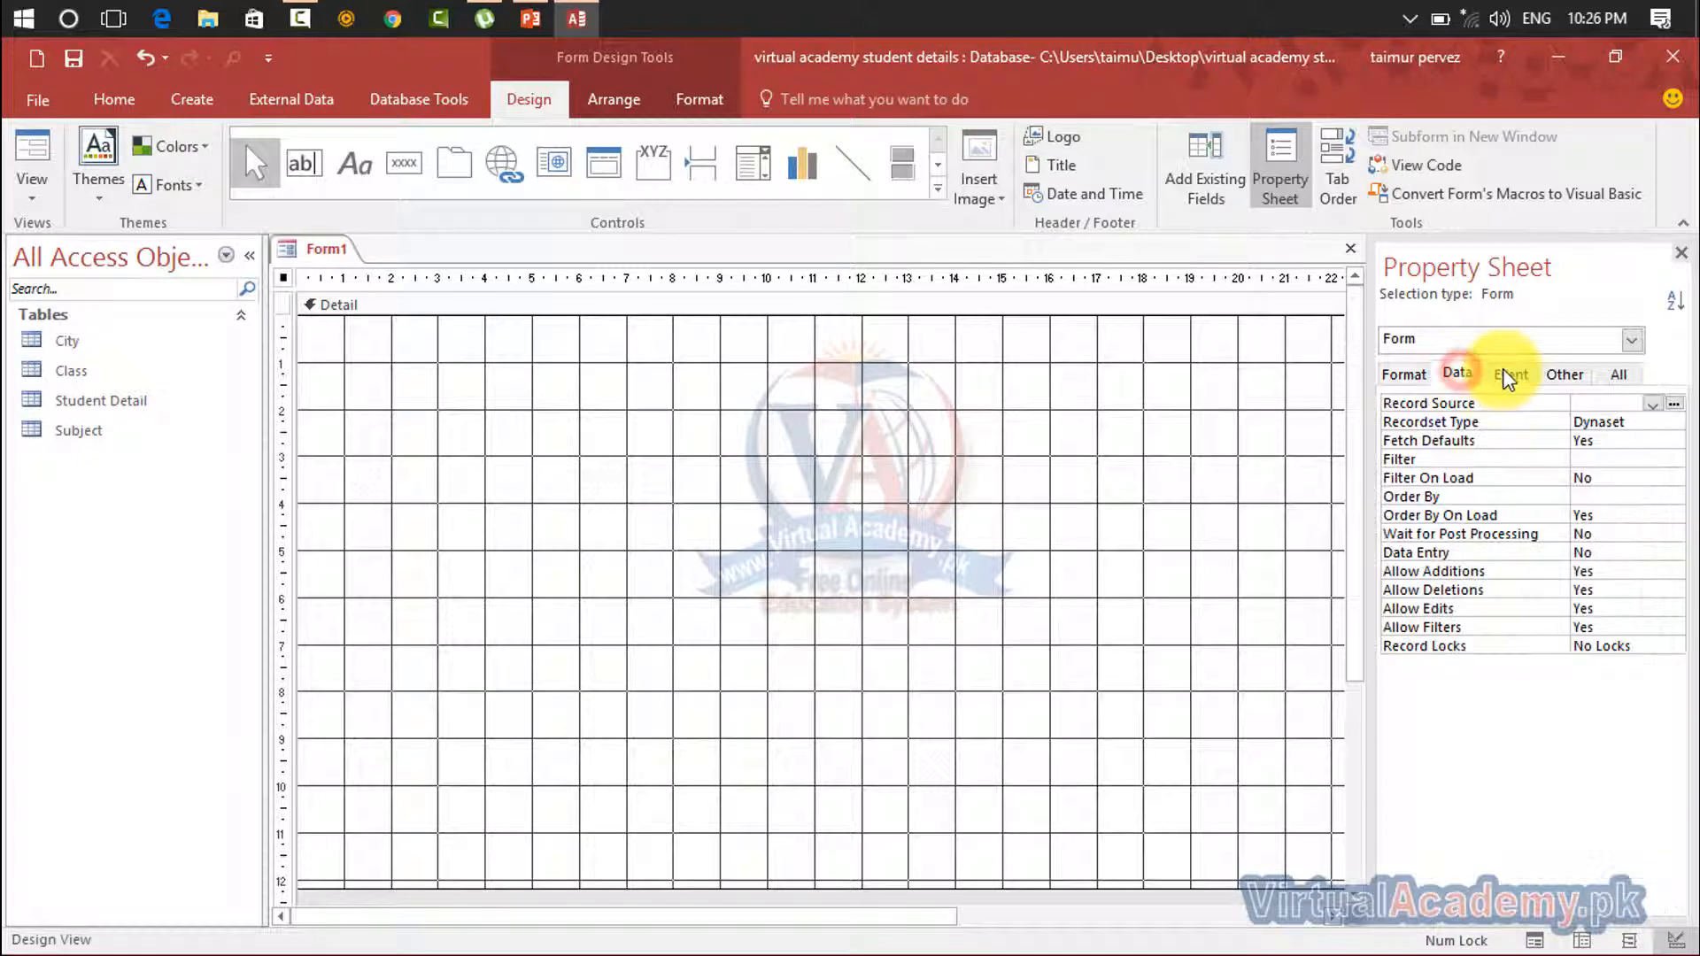
left_click(1666, 405)
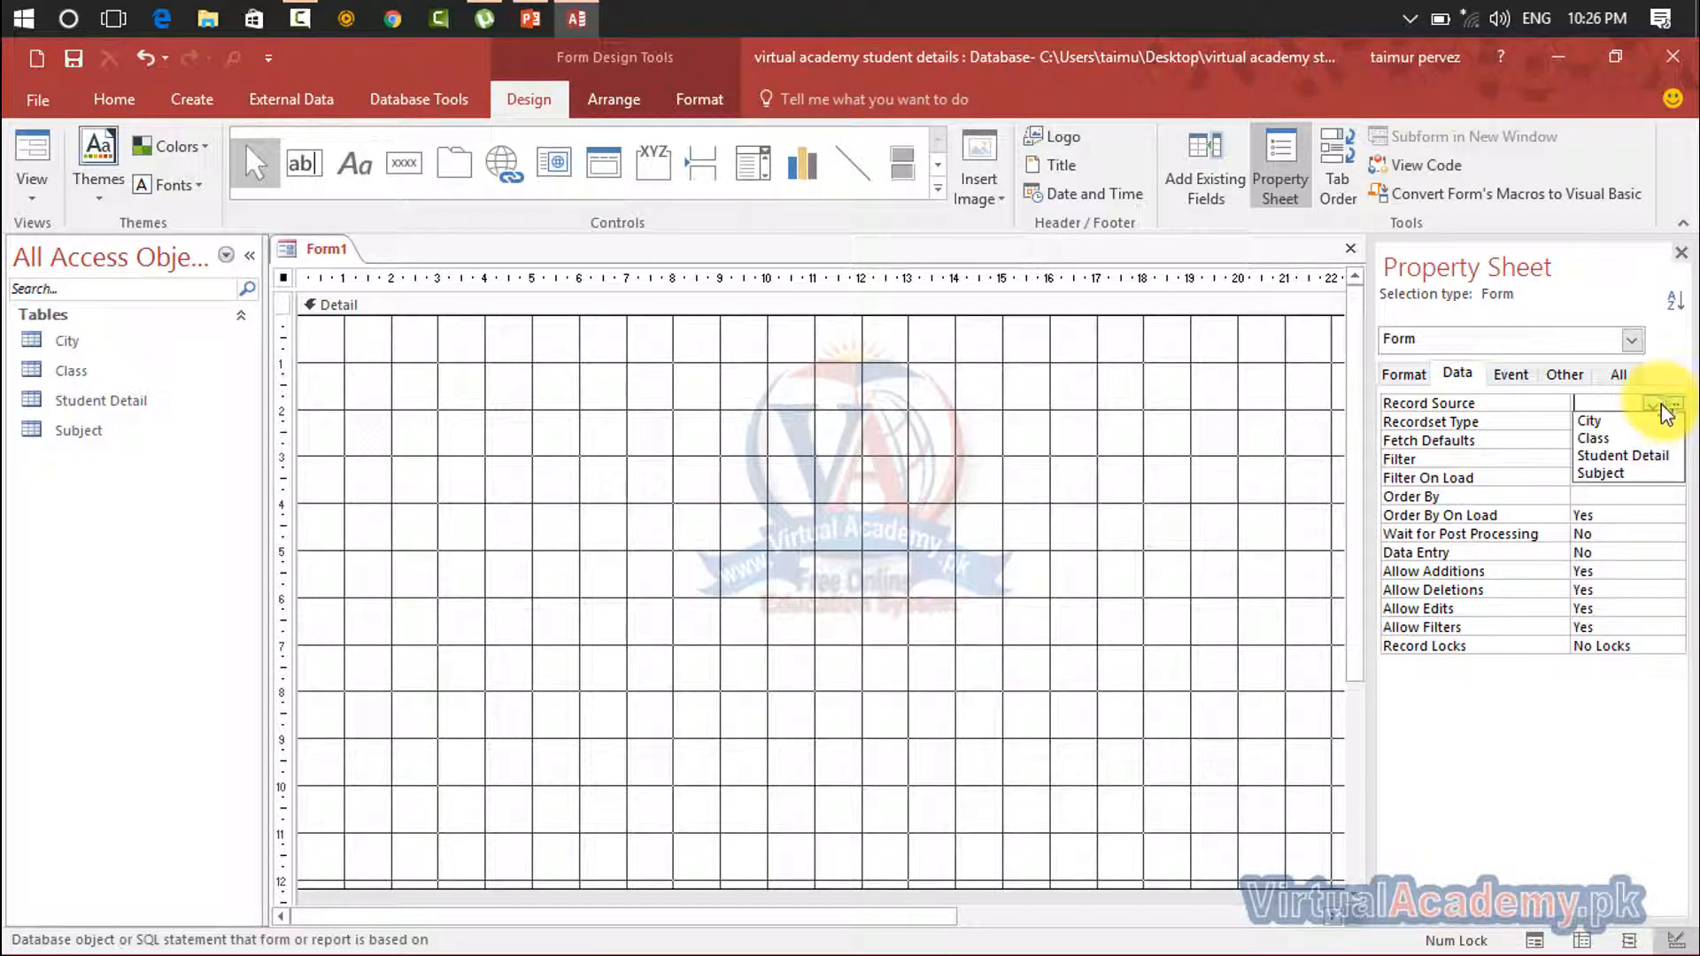
left_click(1626, 456)
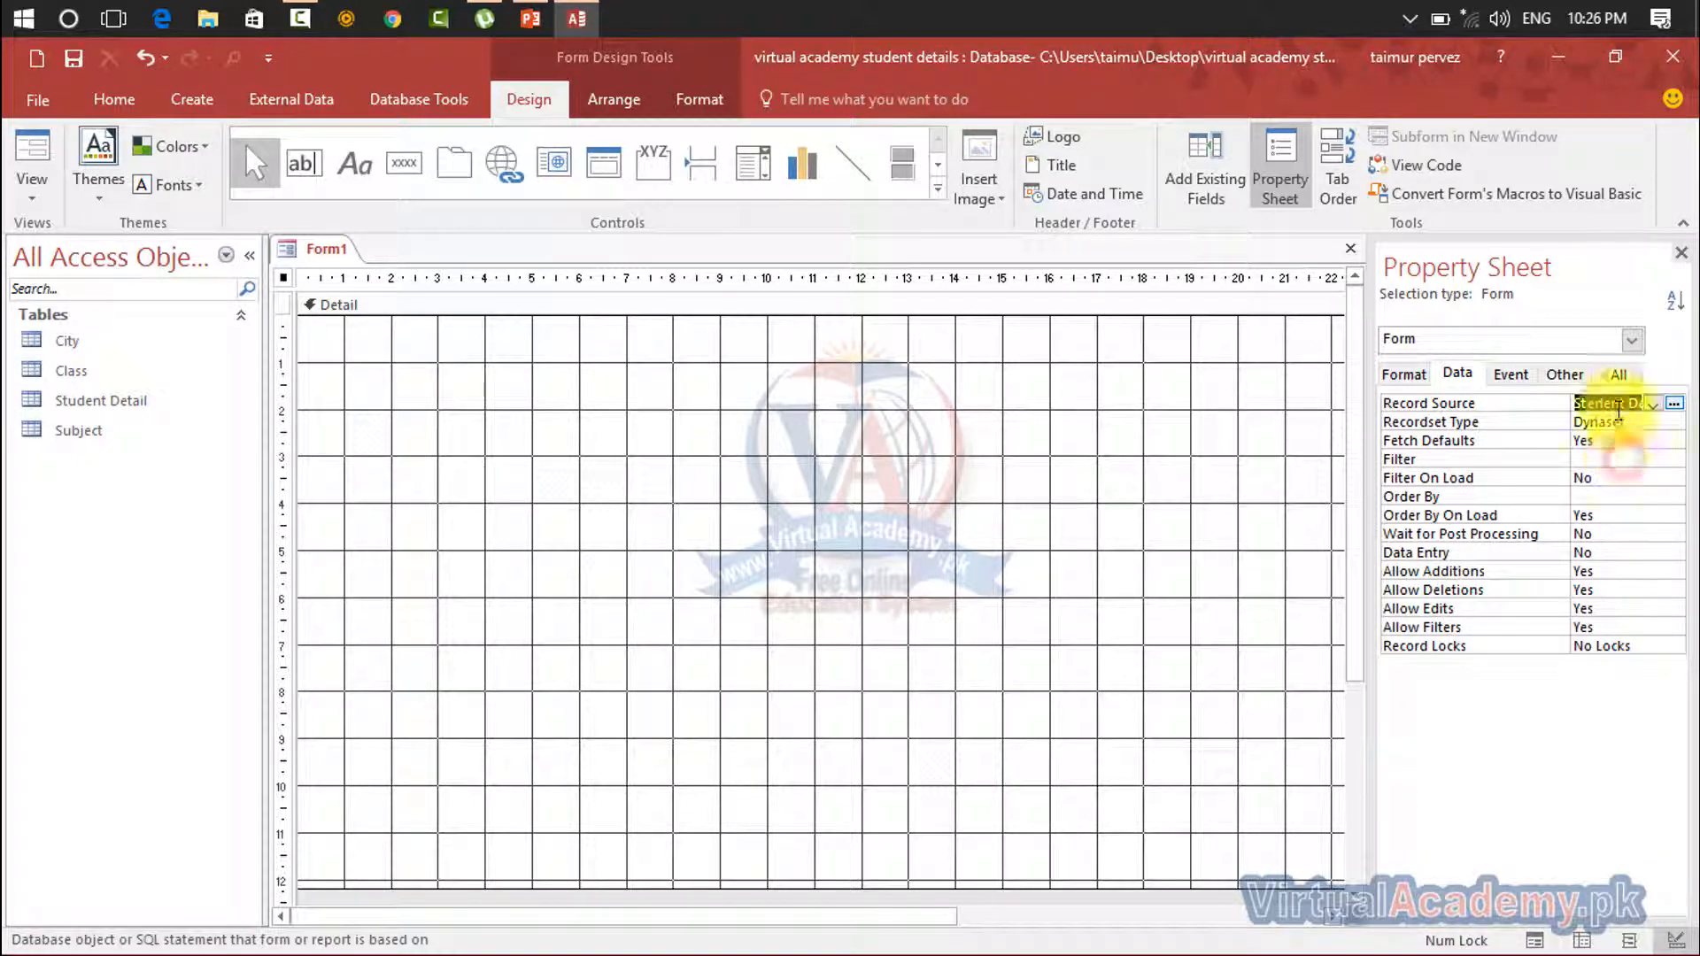
Review the form's Format and Data properties again and reselect Student Detail as the Record Source
left_click(1681, 252)
left_click(1284, 203)
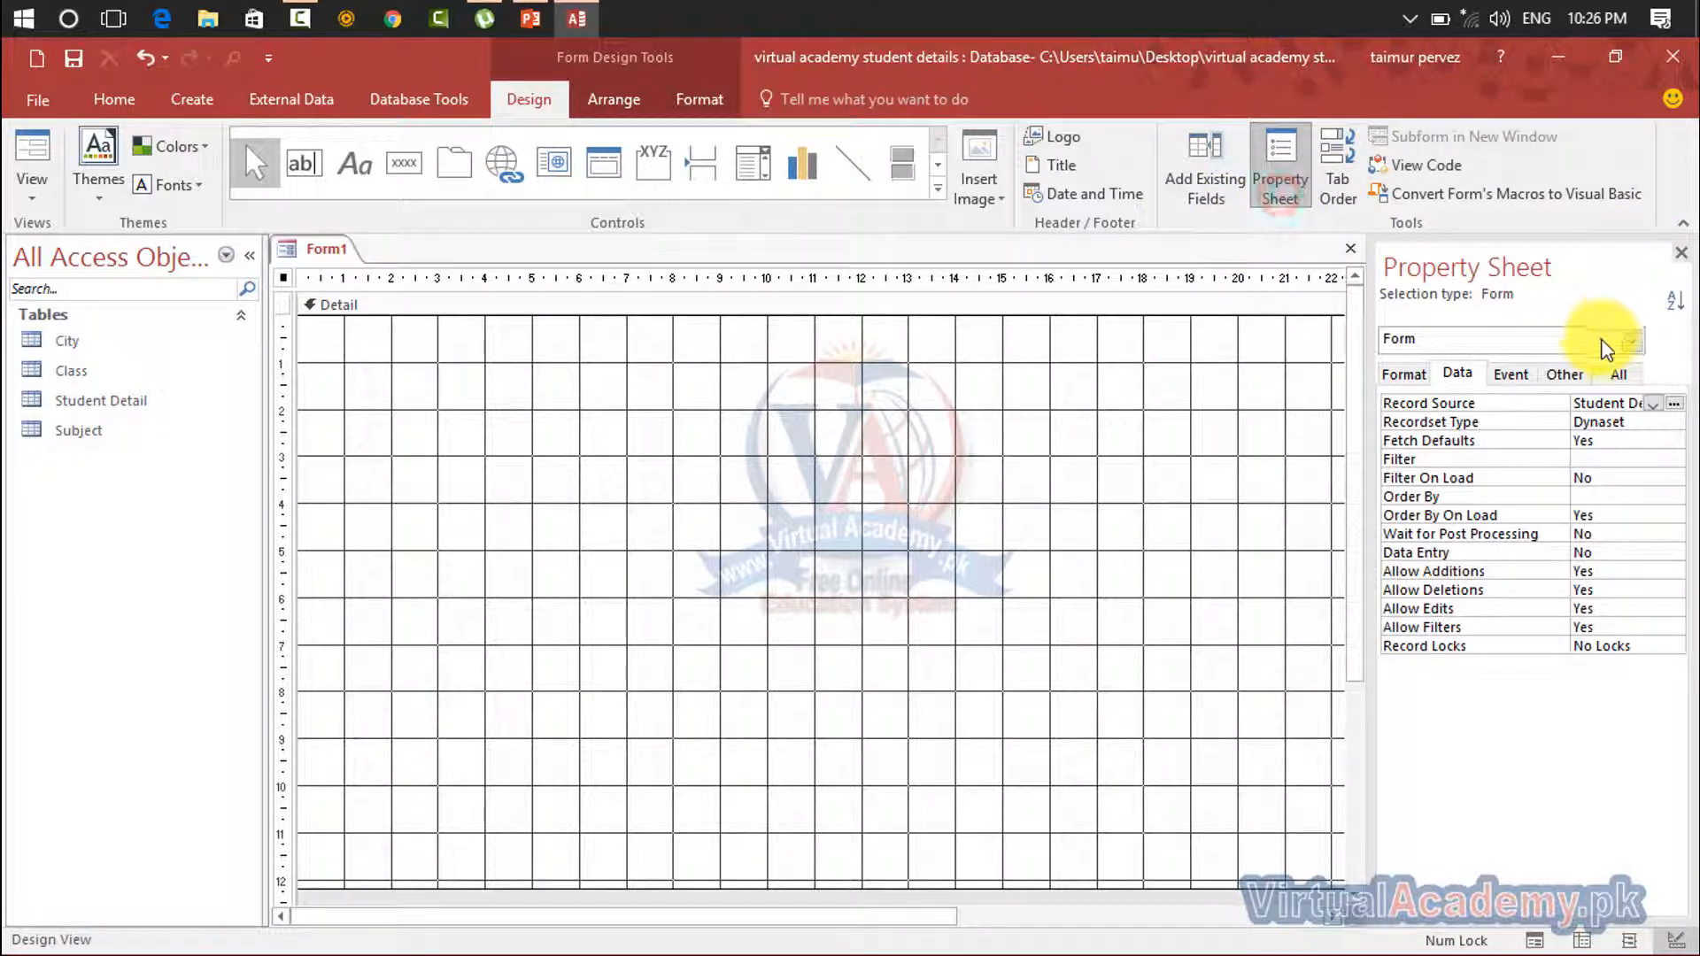
left_click(1398, 374)
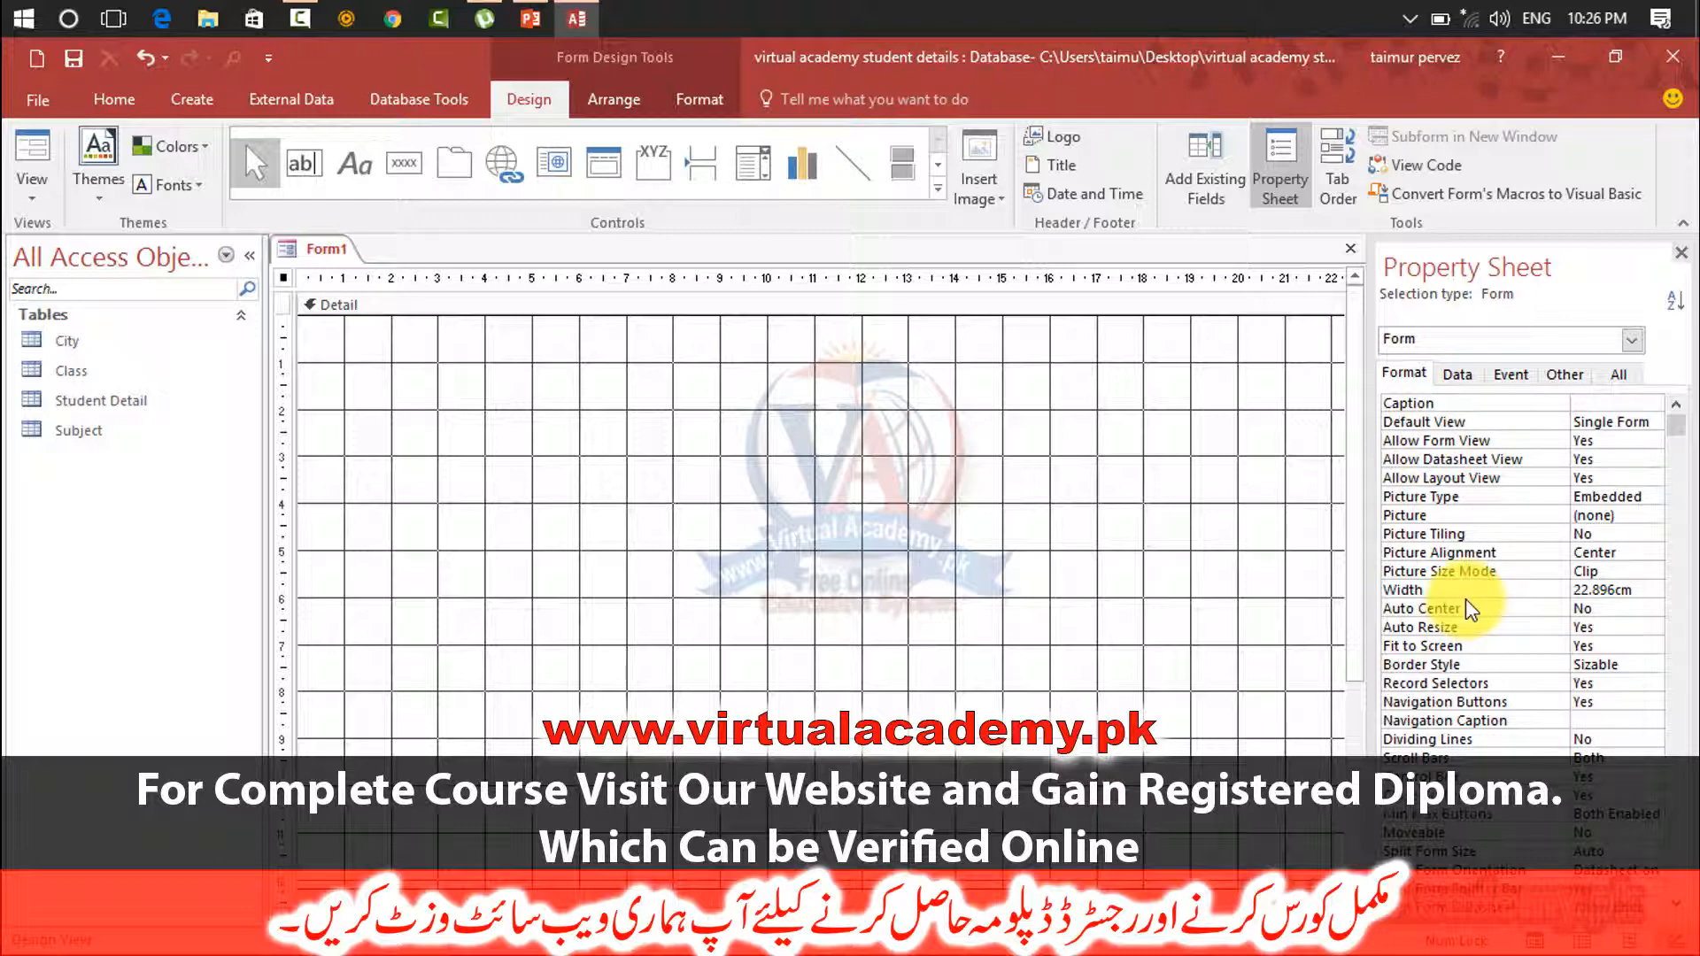
left_click(1455, 381)
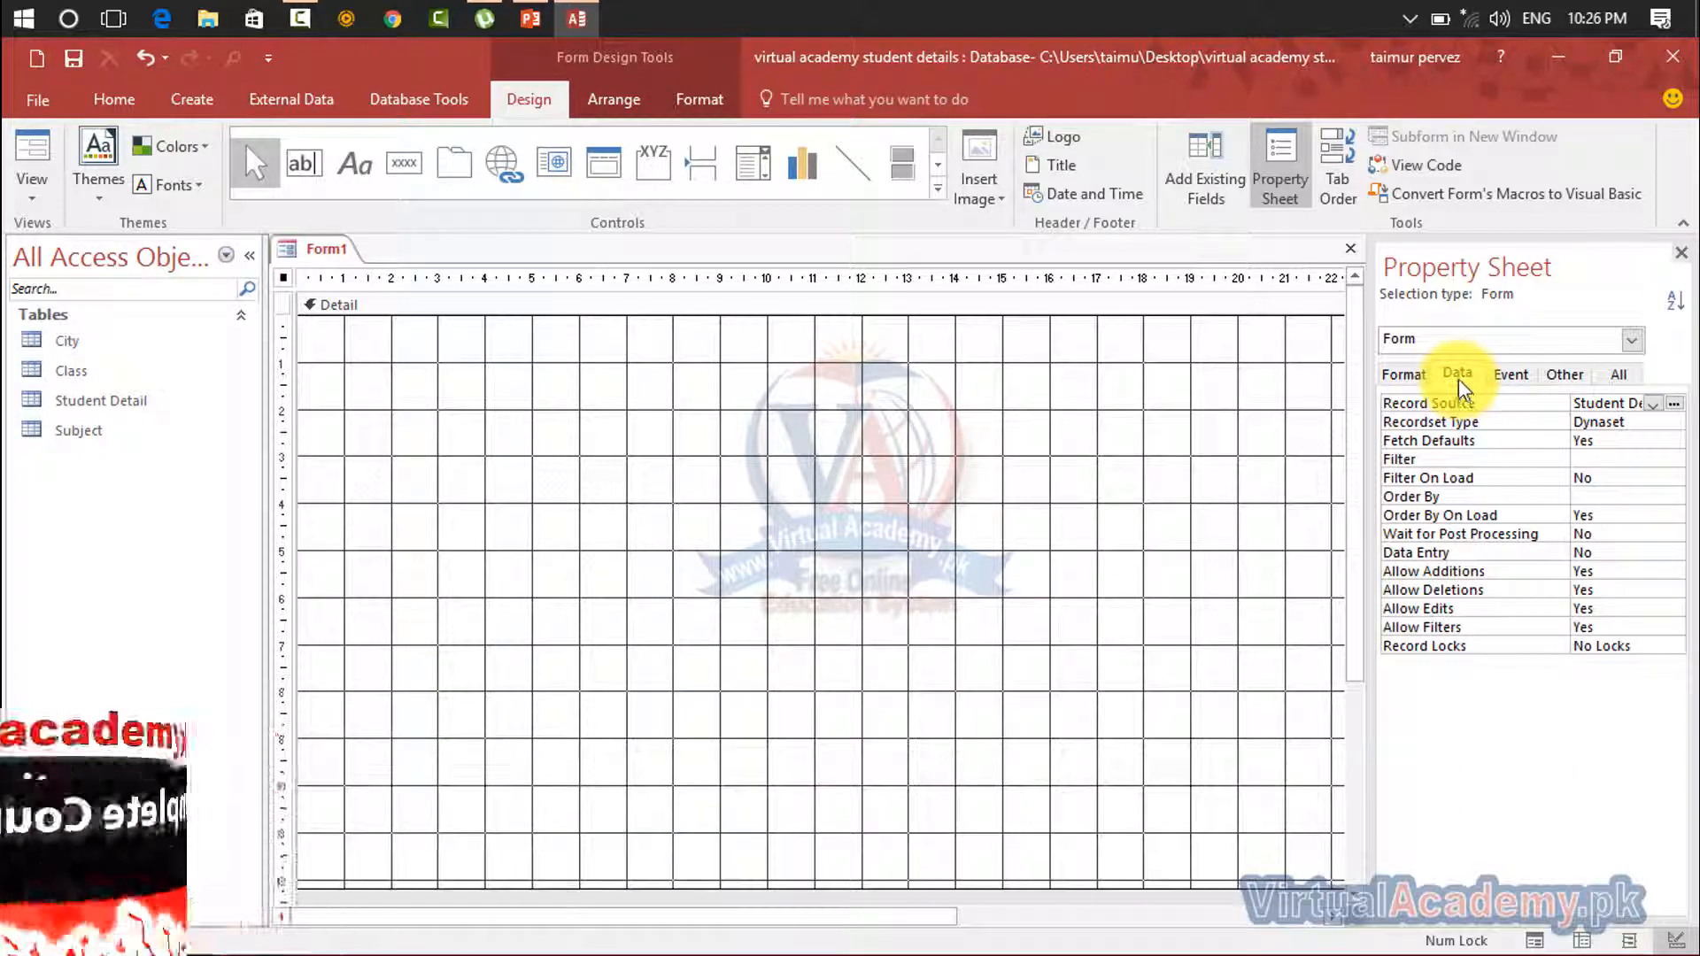
left_click(1652, 403)
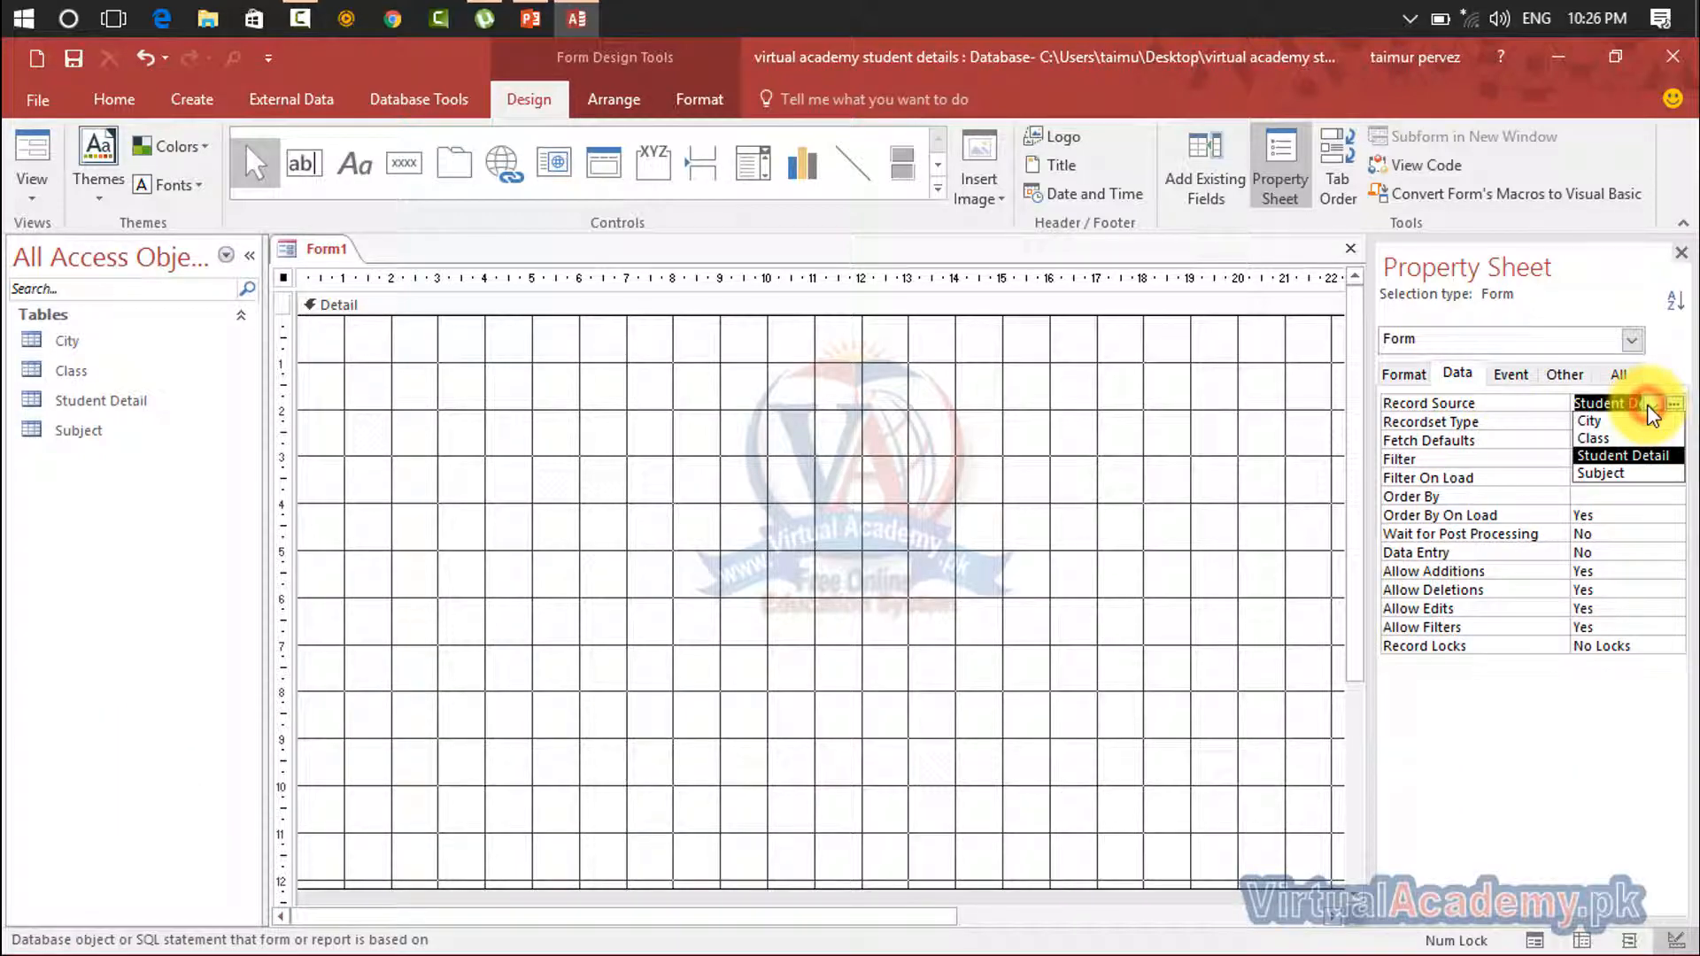
left_click(1603, 457)
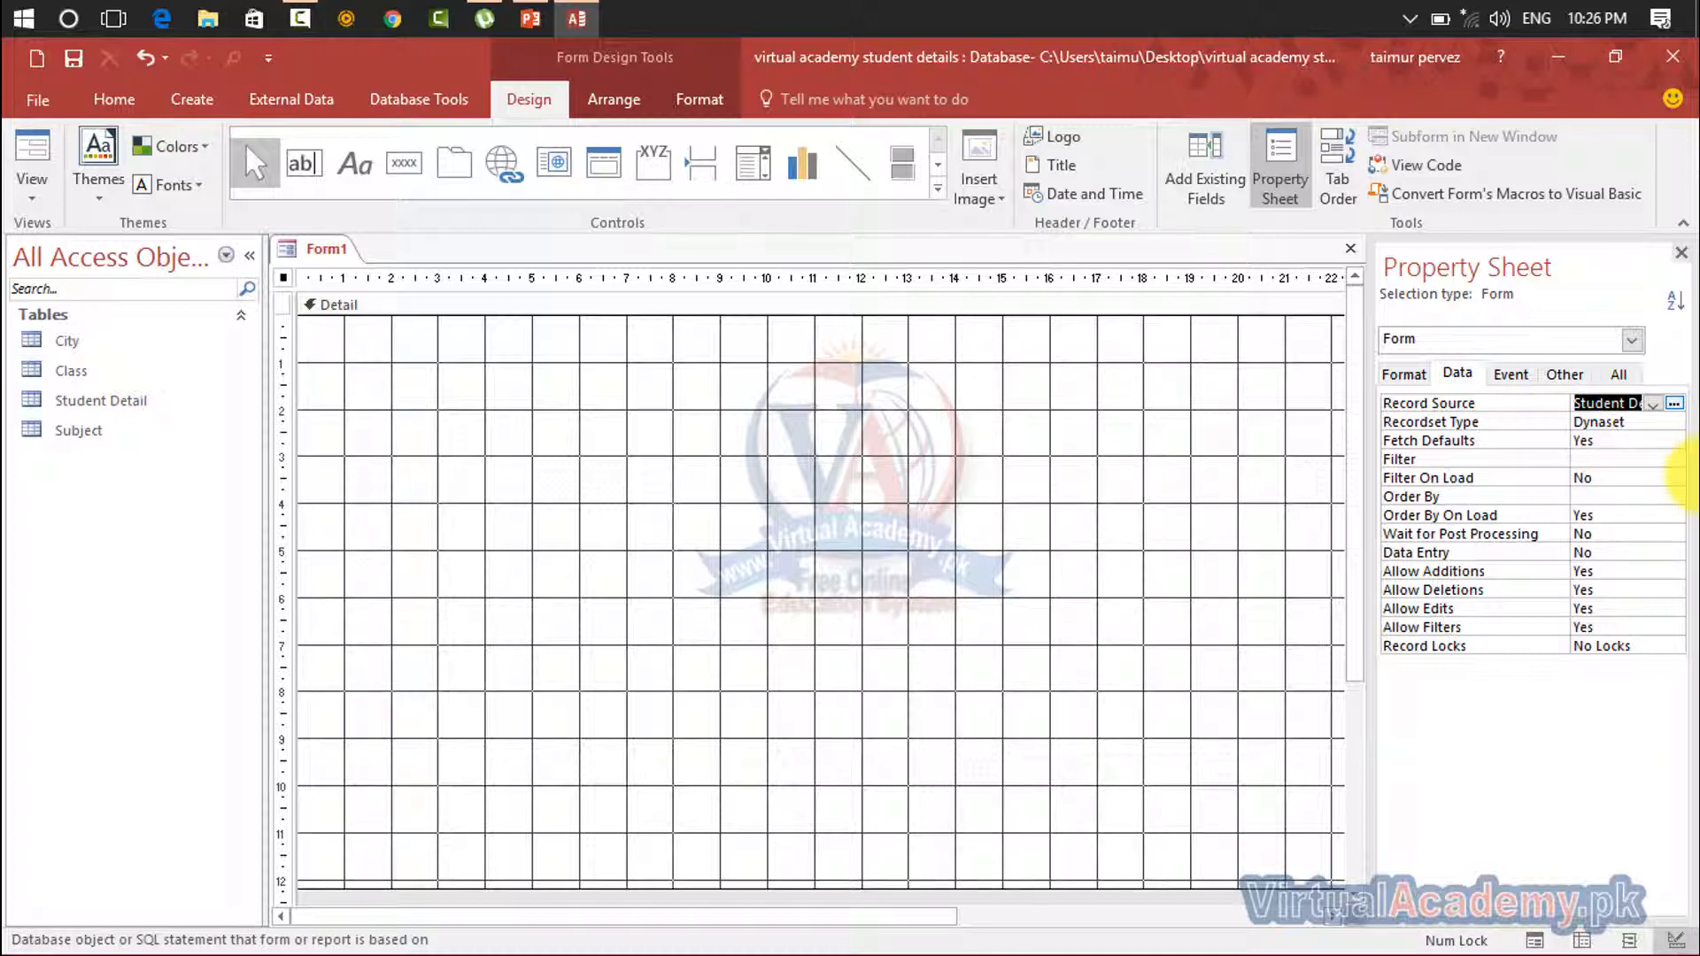
Show the existing fields available to the form and look through those of the Student Detail table
left_click(1208, 160)
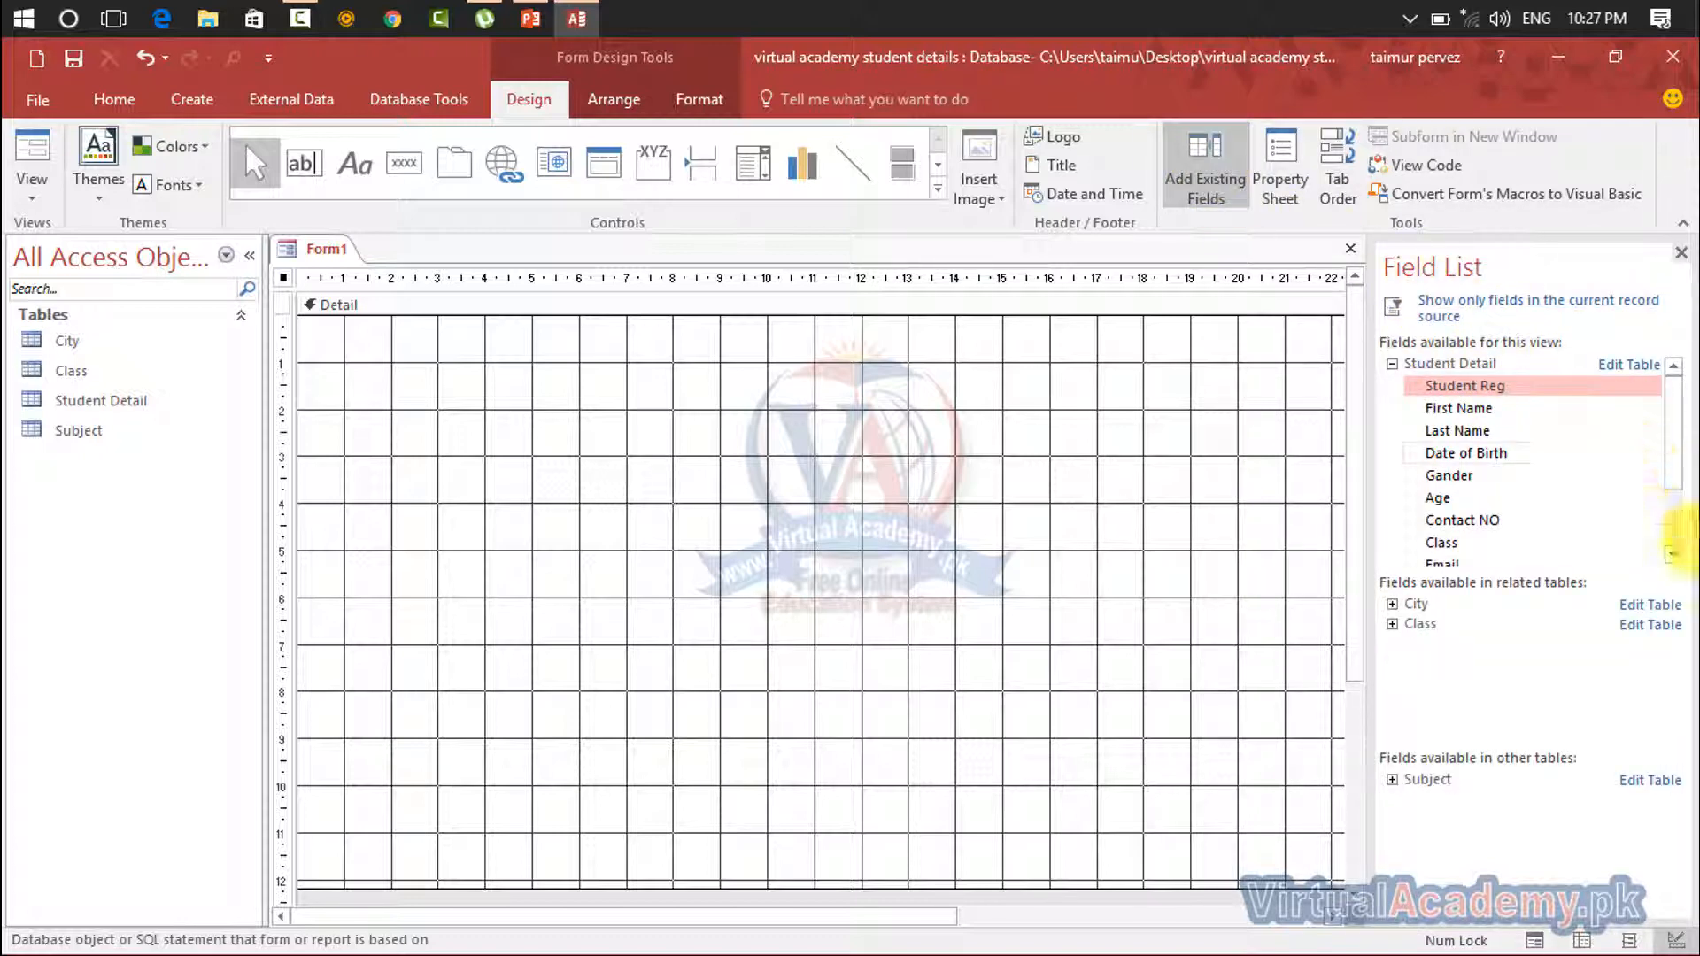
left_click_drag(1667, 447, 1670, 410)
left_click(1527, 384)
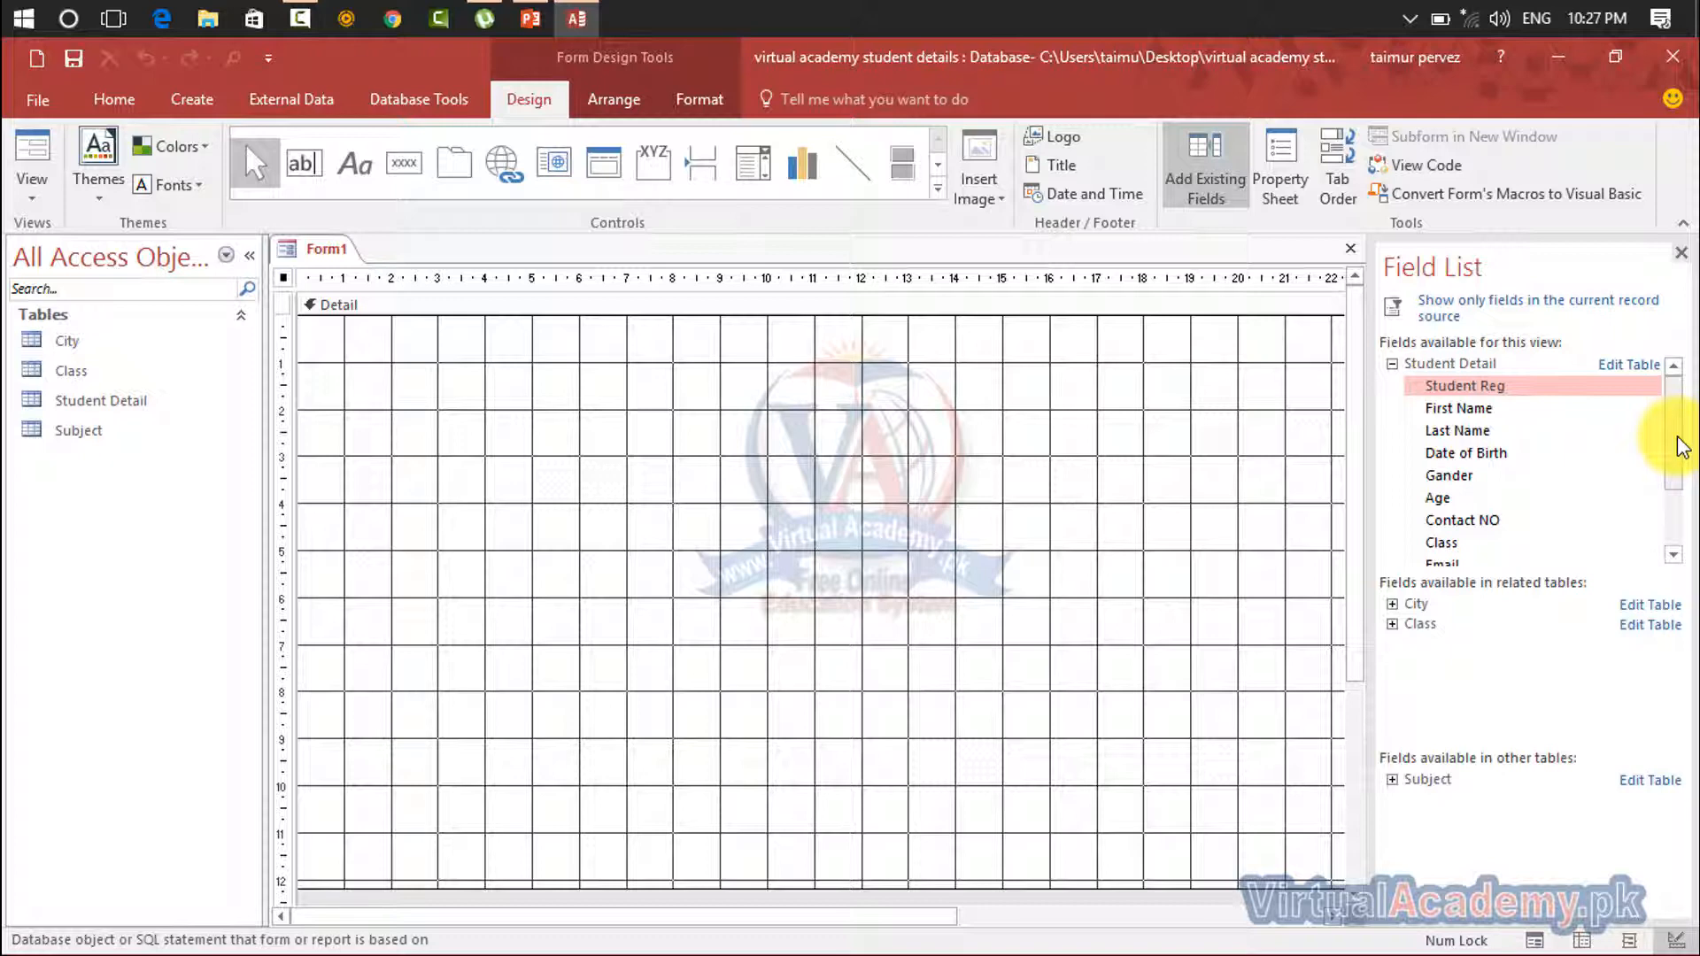
Place all Student Detail fields, from Student Reg to Website, together in the form's Detail section
key("ctrl+s")
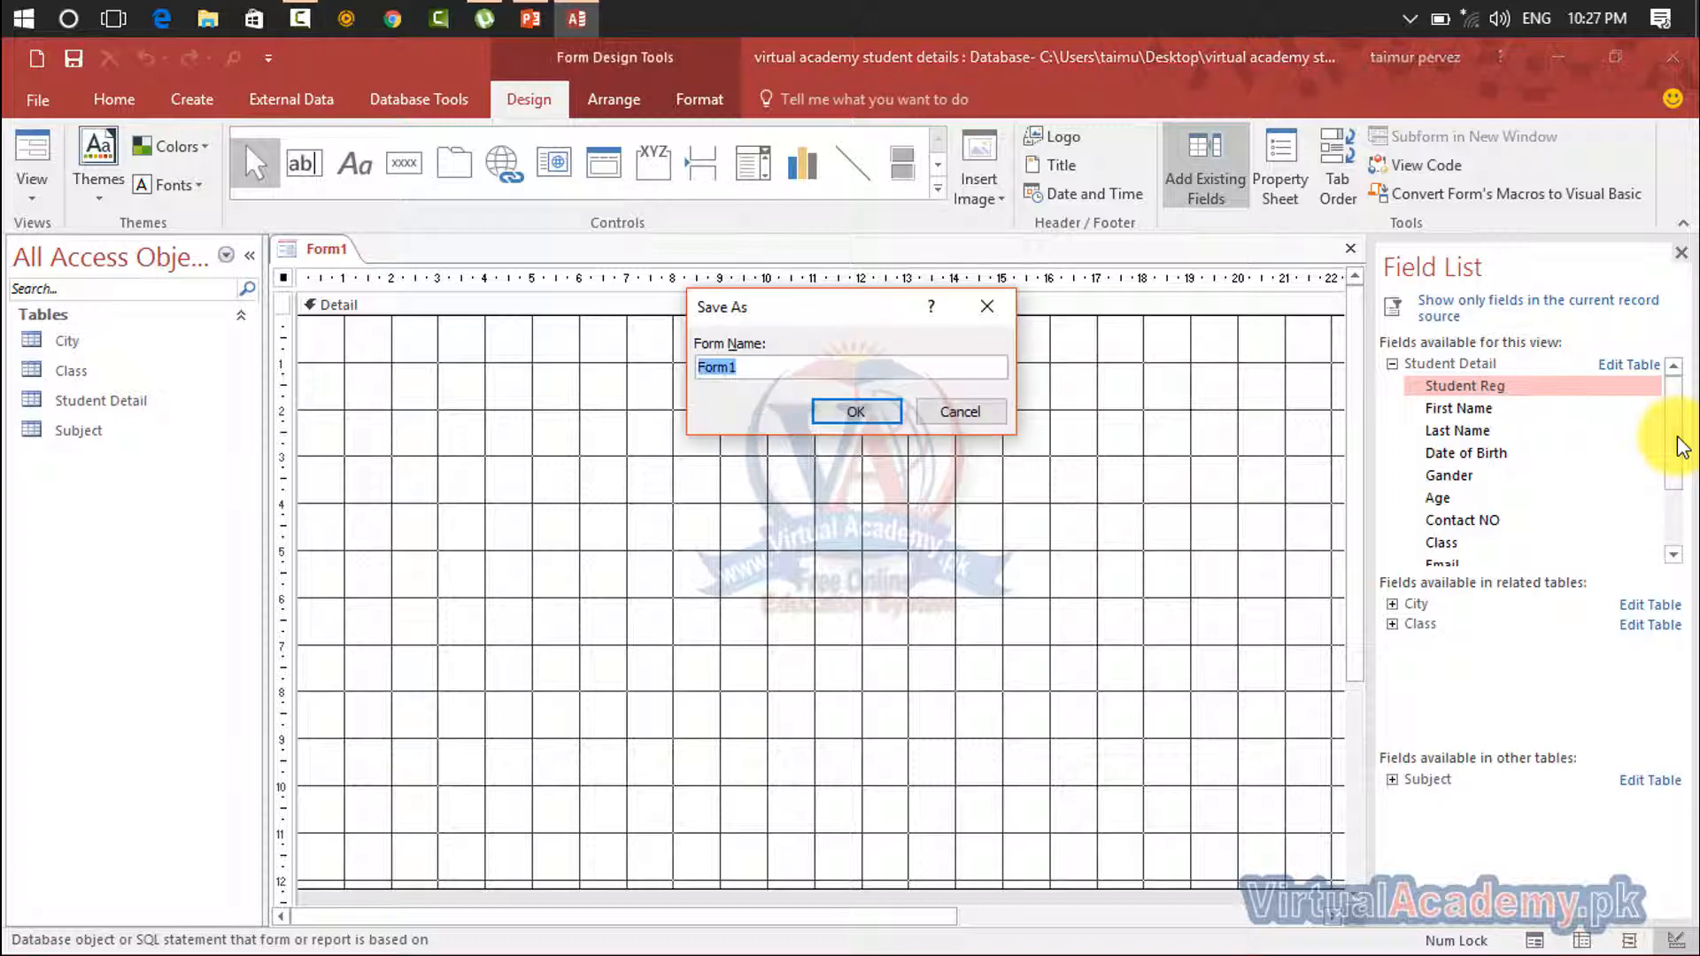
left_click(978, 310)
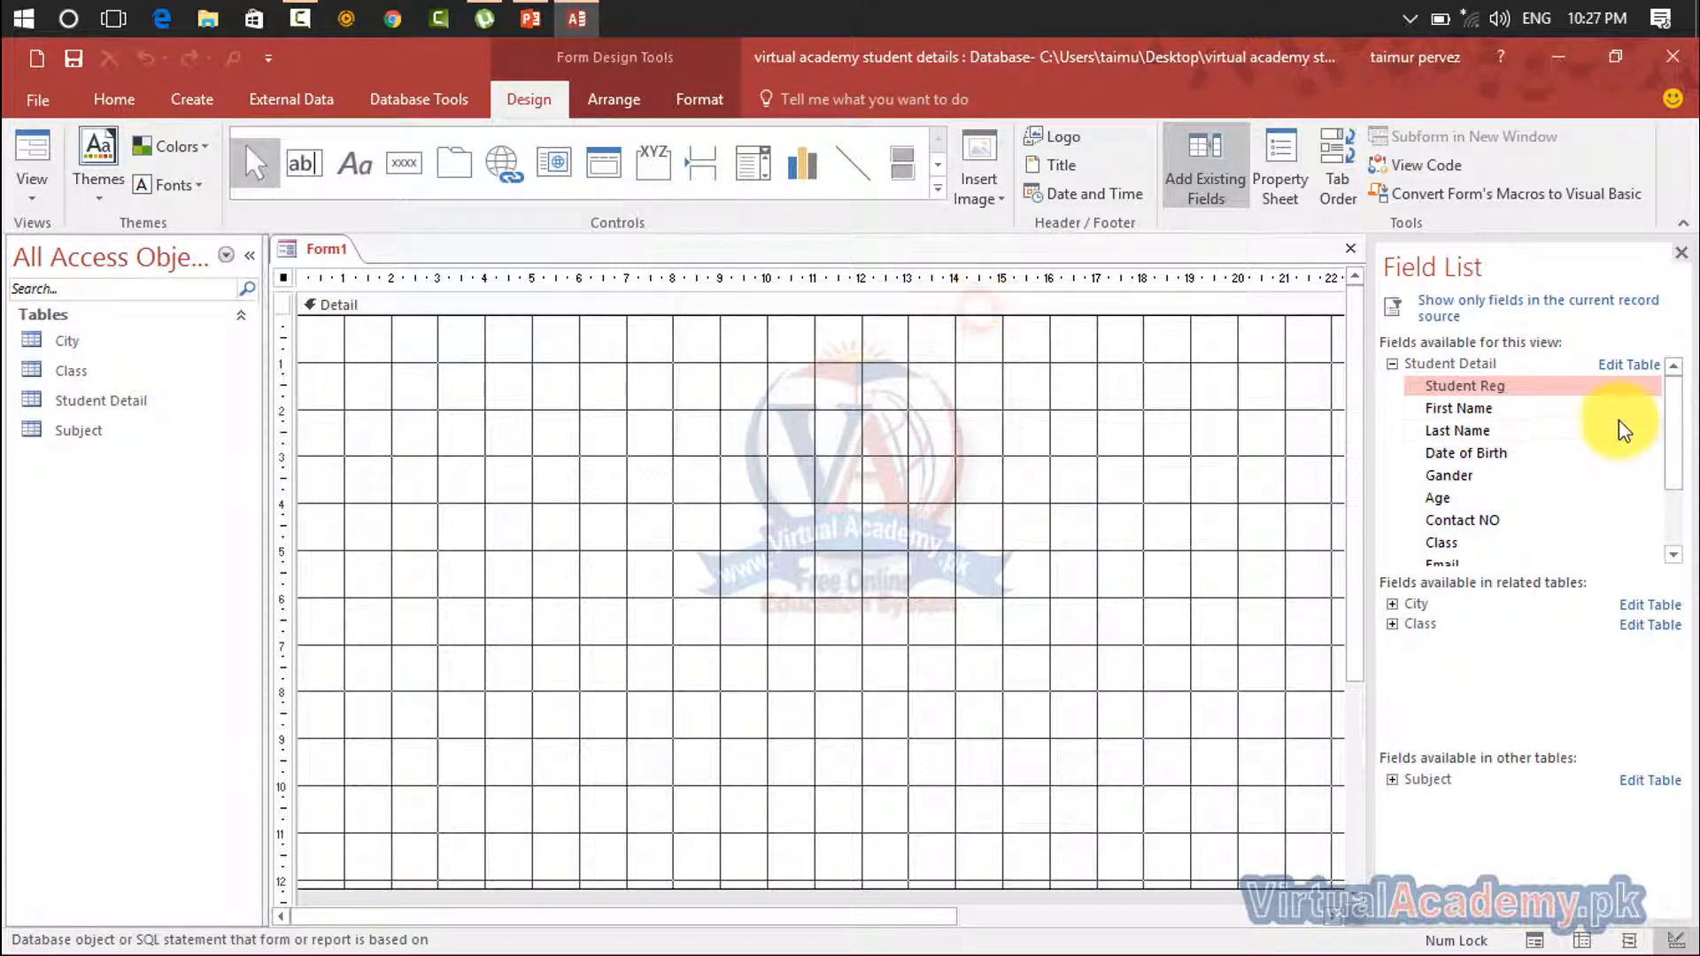
left_click(1674, 478)
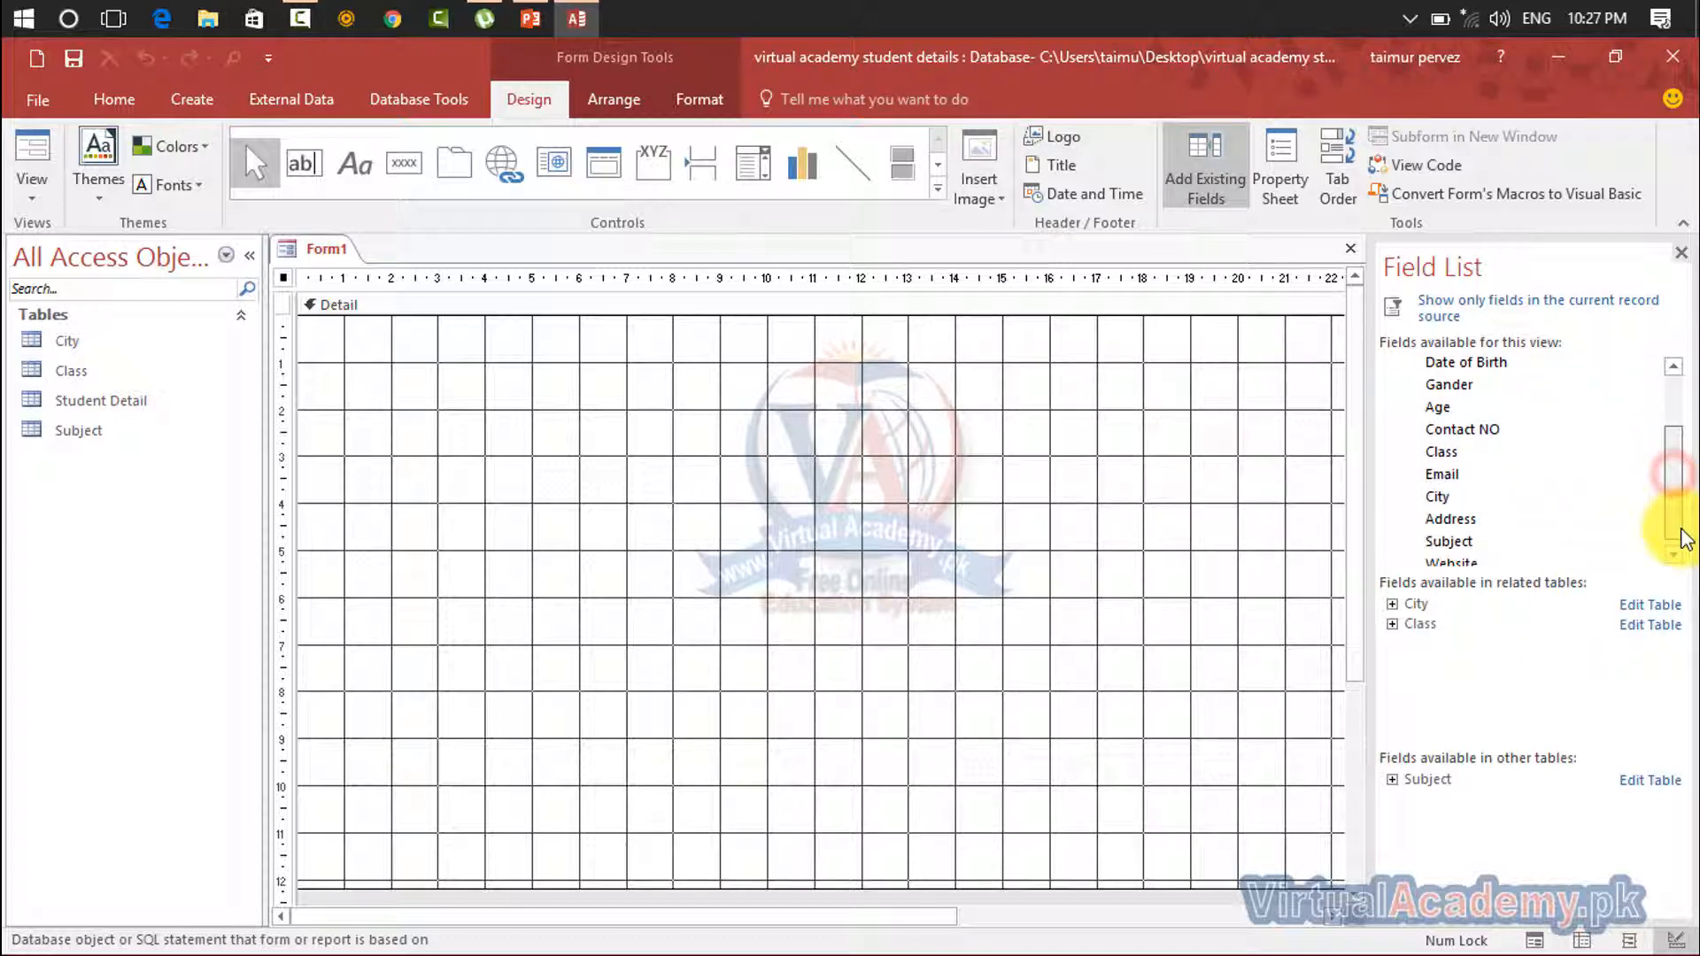
left_click(1523, 556, "shift")
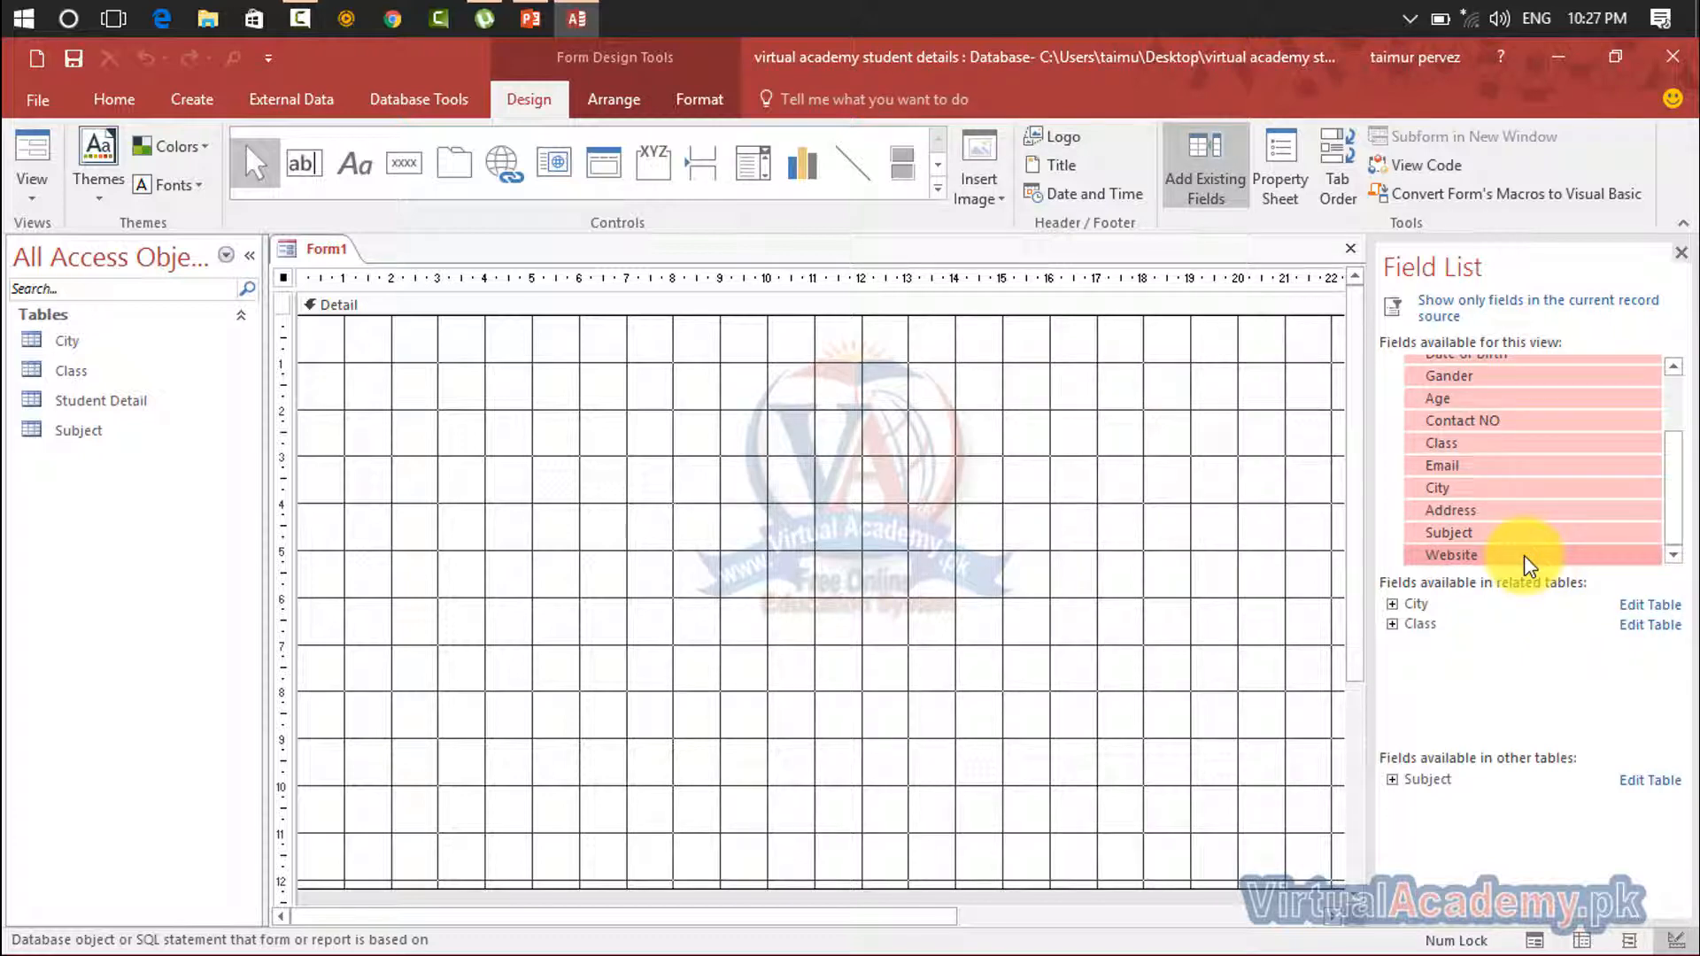
left_click_drag(1507, 513, 846, 684)
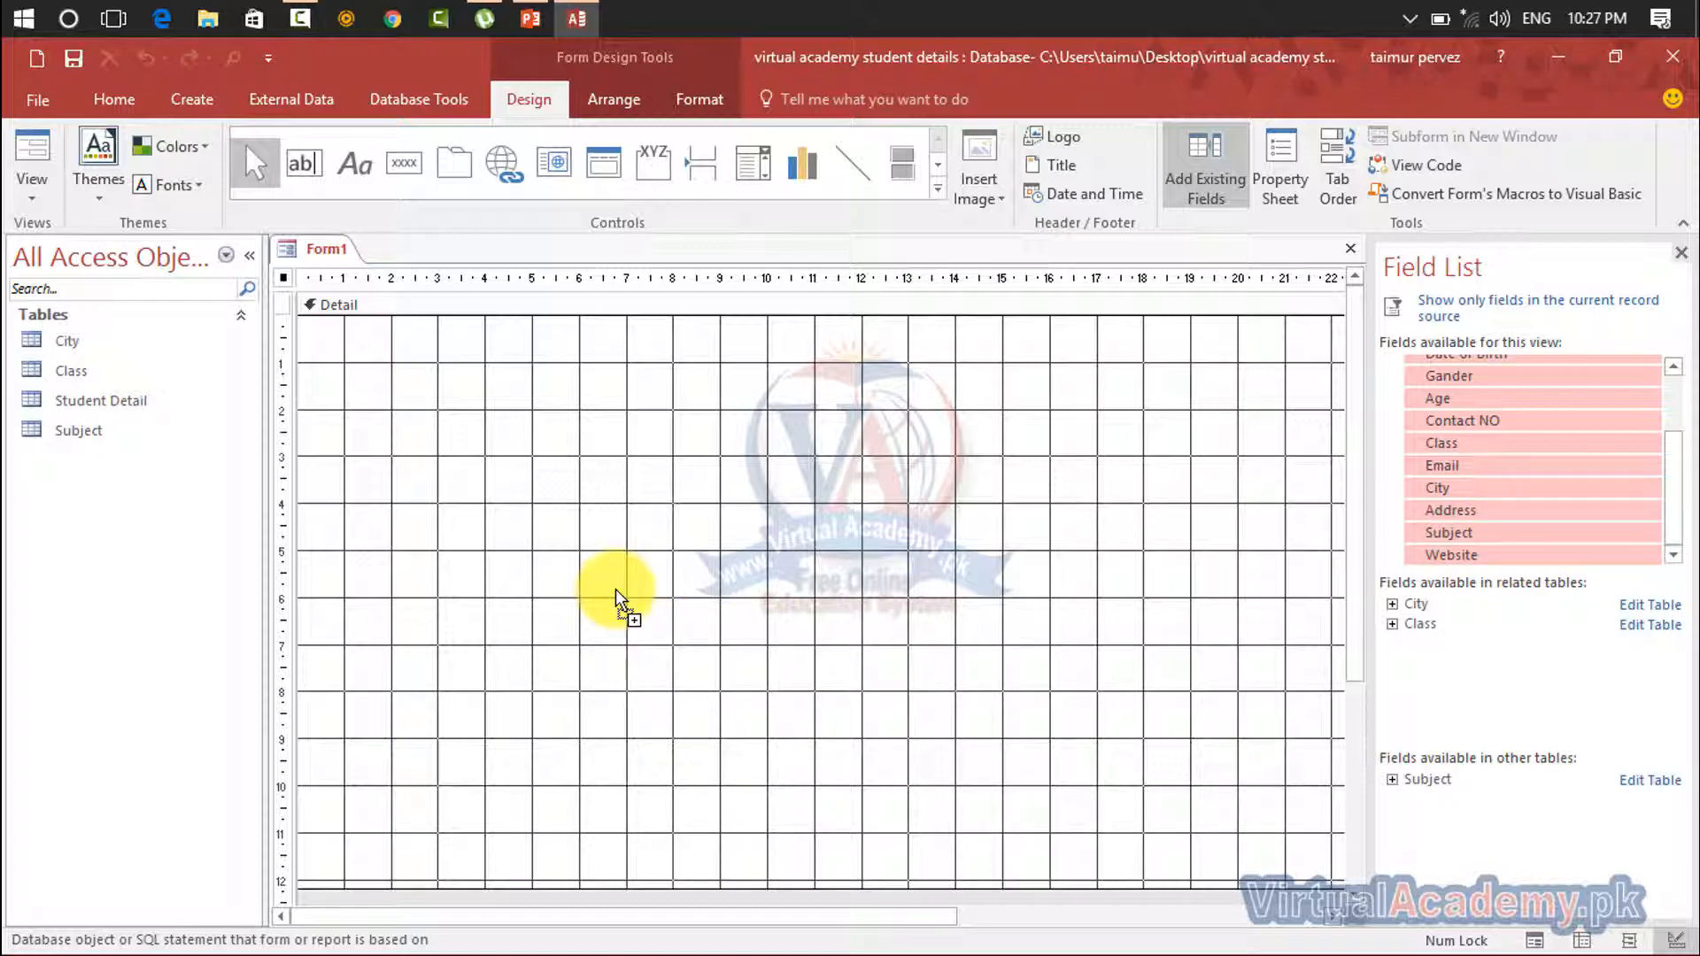
left_click_drag(617, 588, 487, 336)
left_click(608, 385)
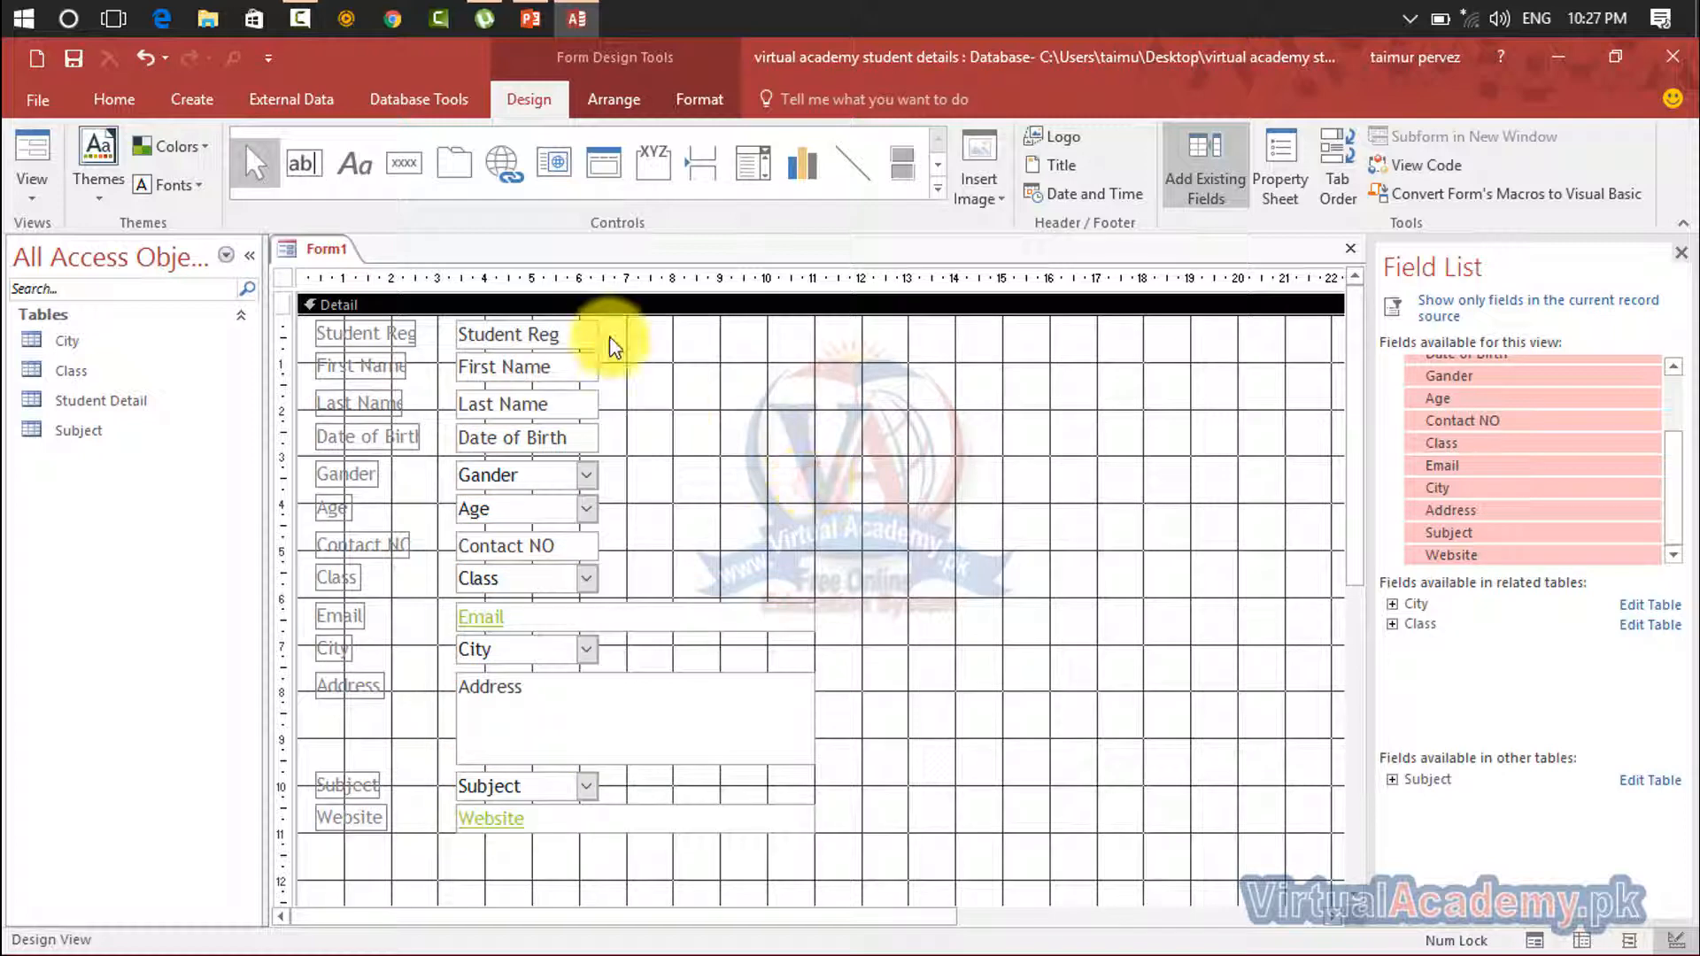
Move the Contact NO through Website fields and their labels into a second column beside the remaining fields
left_click_drag(634, 324, 347, 482)
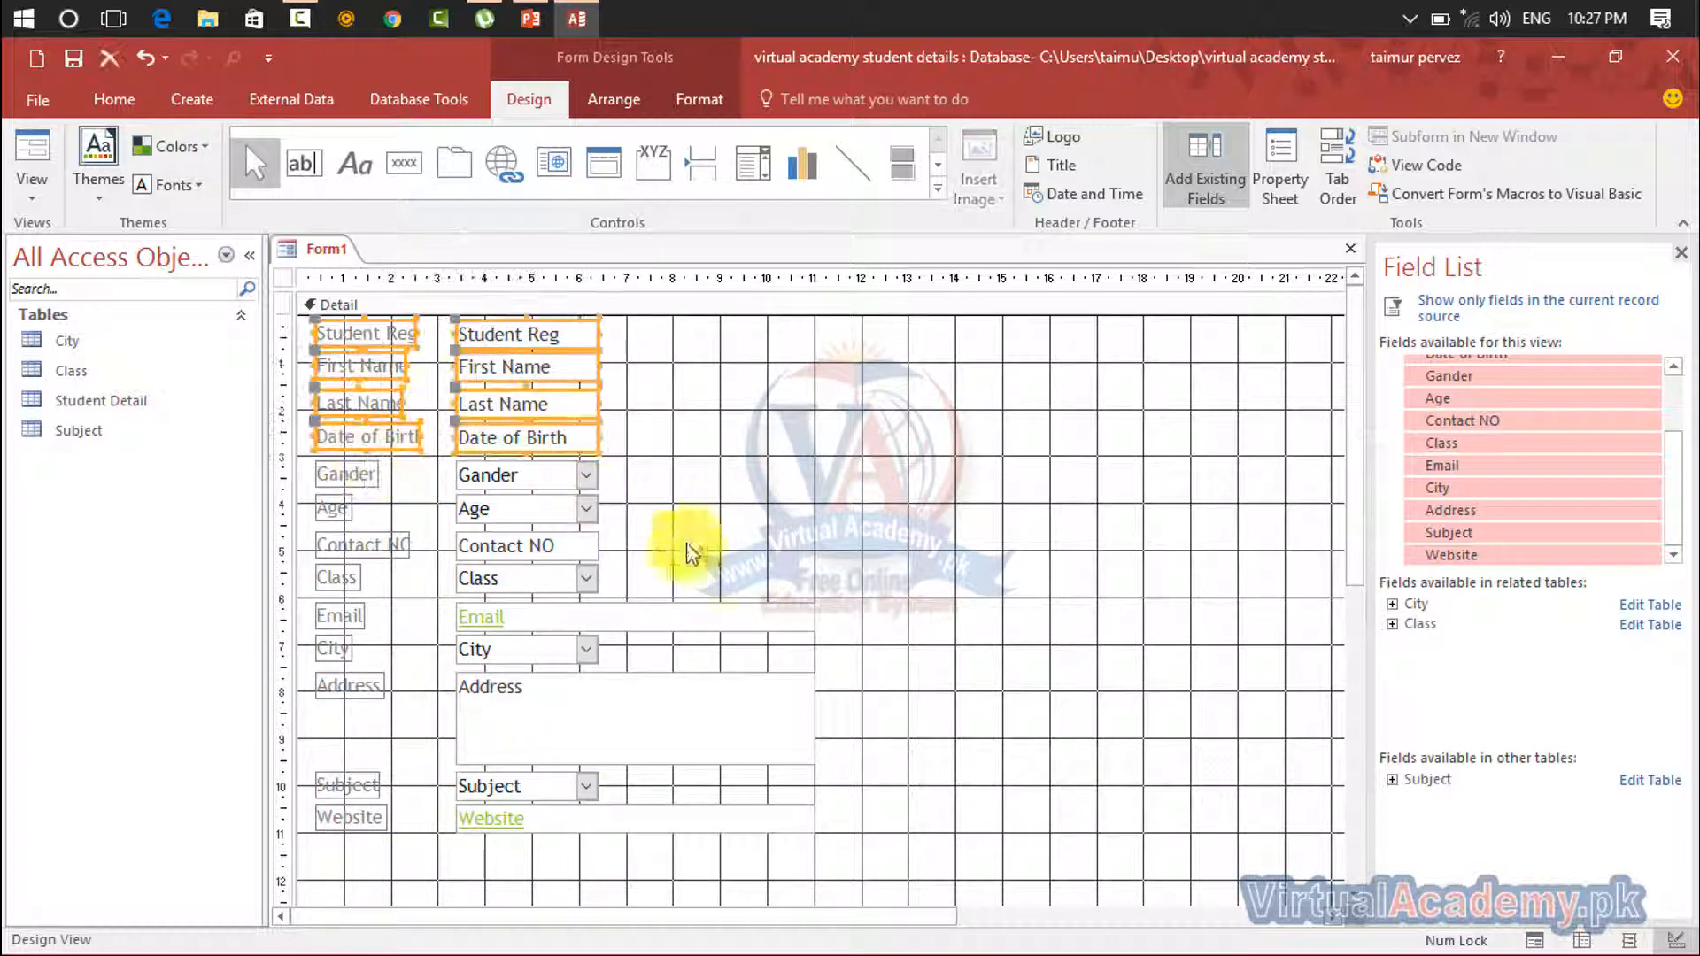
left_click(700, 558)
left_click_drag(726, 557, 322, 859)
left_click_drag(487, 706, 881, 549)
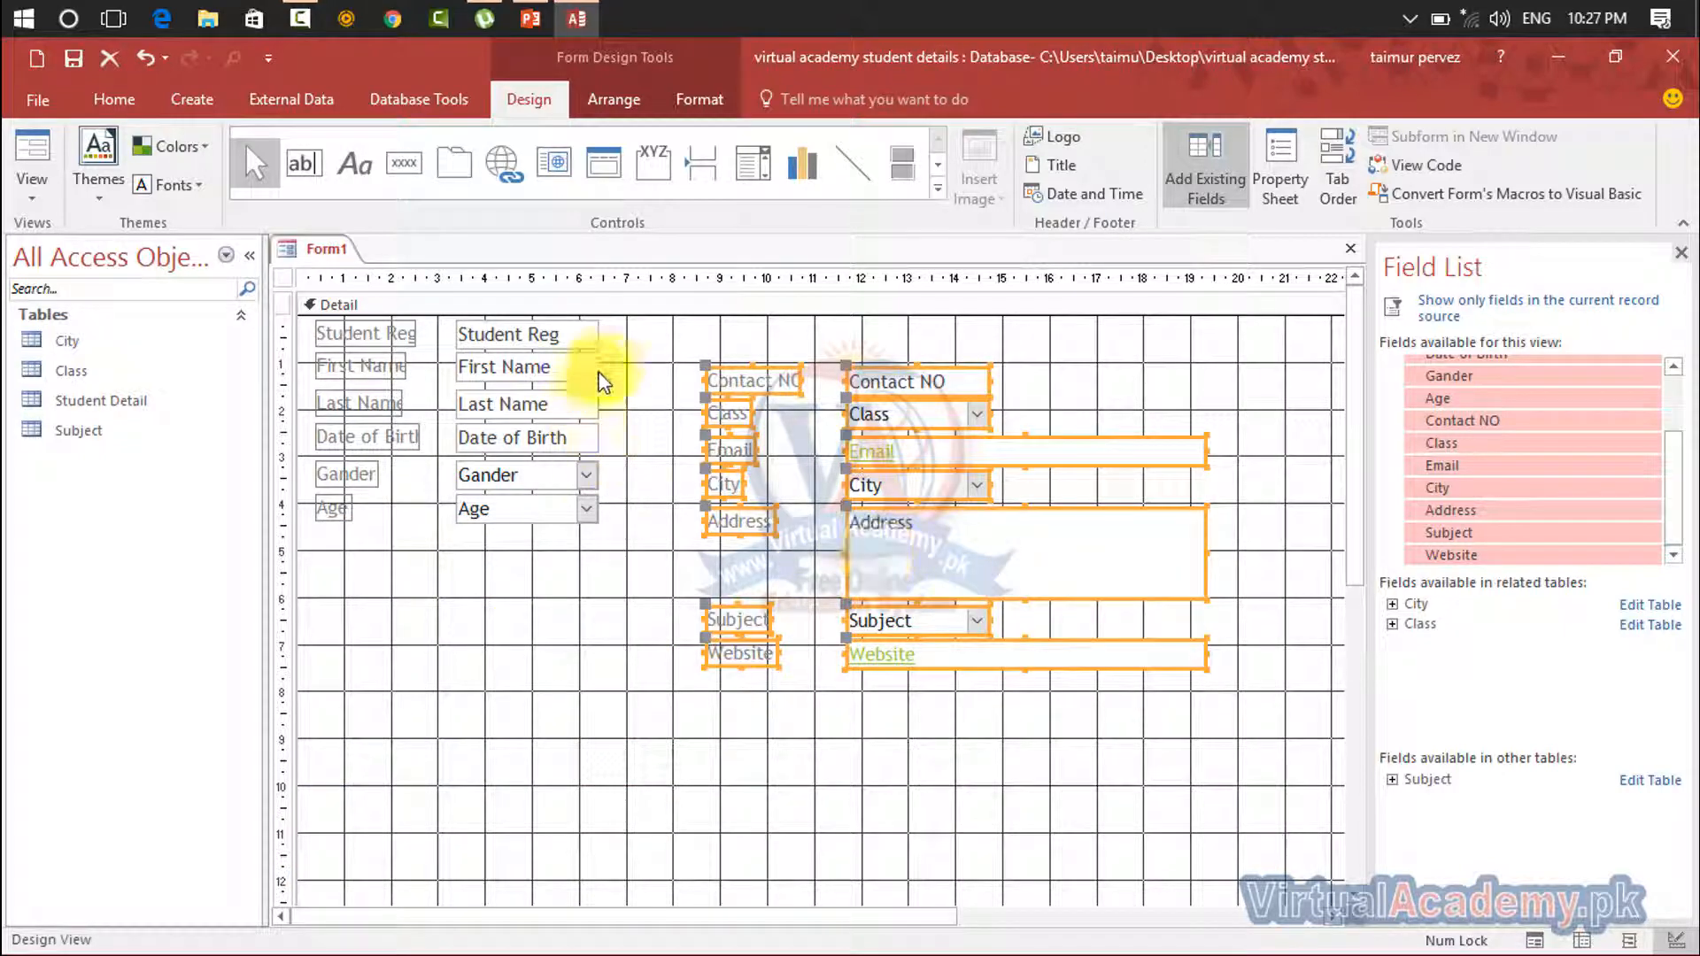
Move the Student Reg to Age group down, shift the Contact NO to Website group farther right, and close the Field List
left_click_drag(630, 331, 322, 604)
left_click_drag(466, 522, 486, 647)
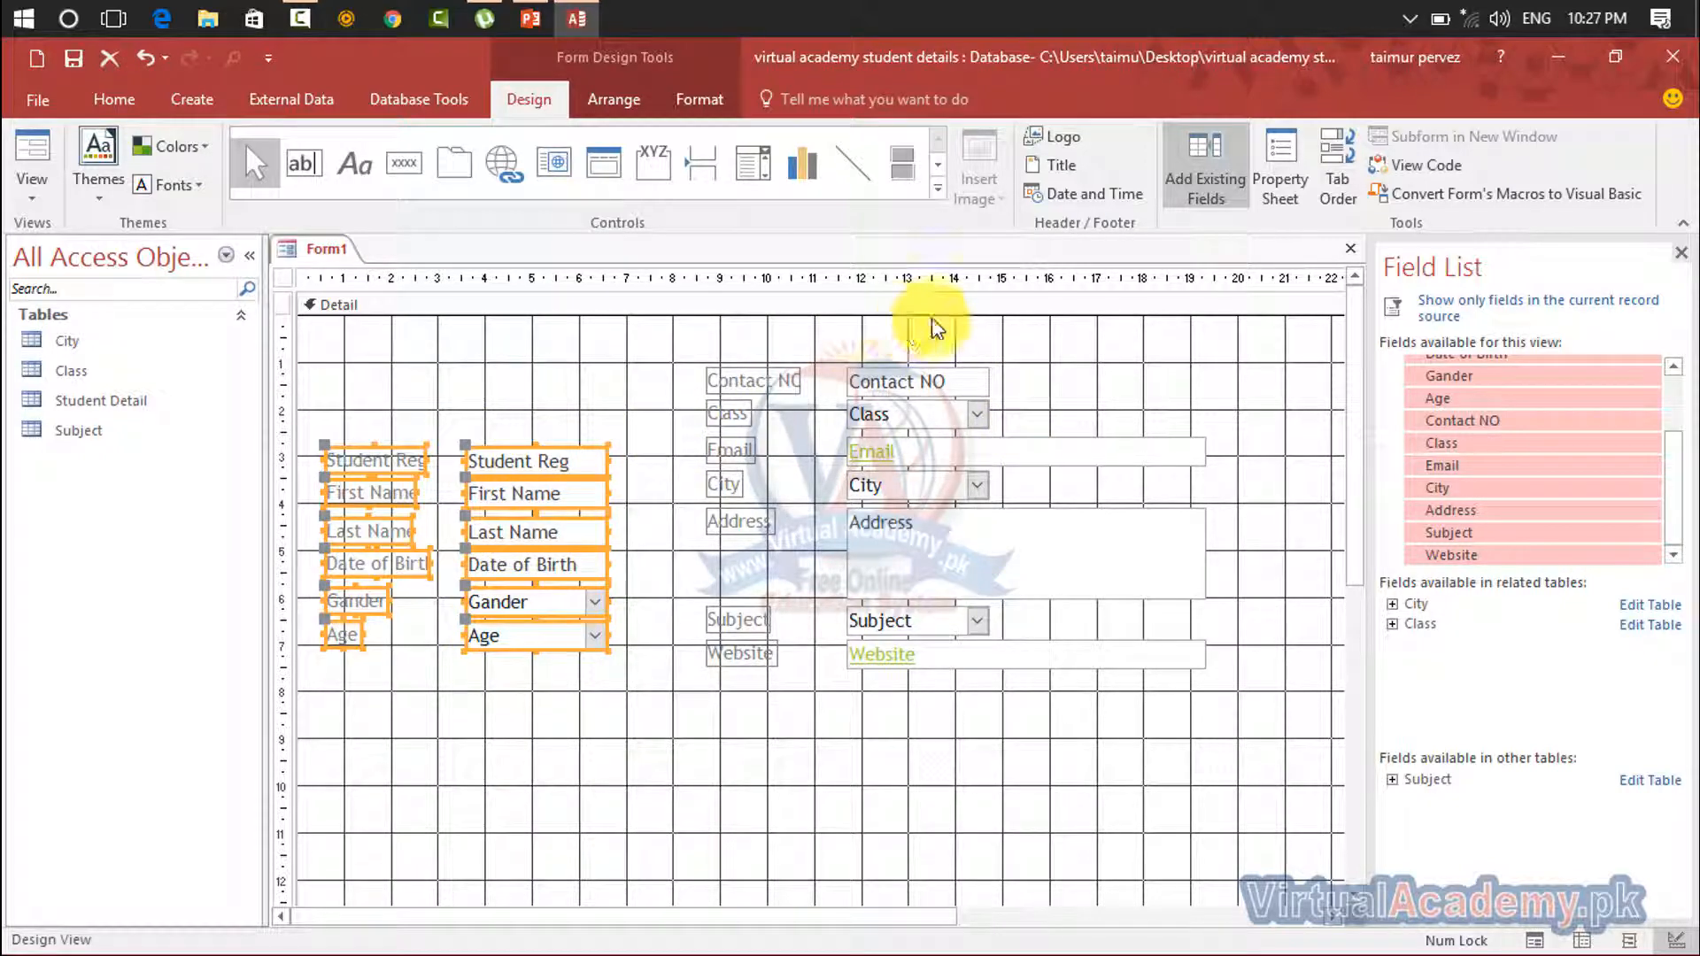
left_click_drag(1227, 365, 744, 753)
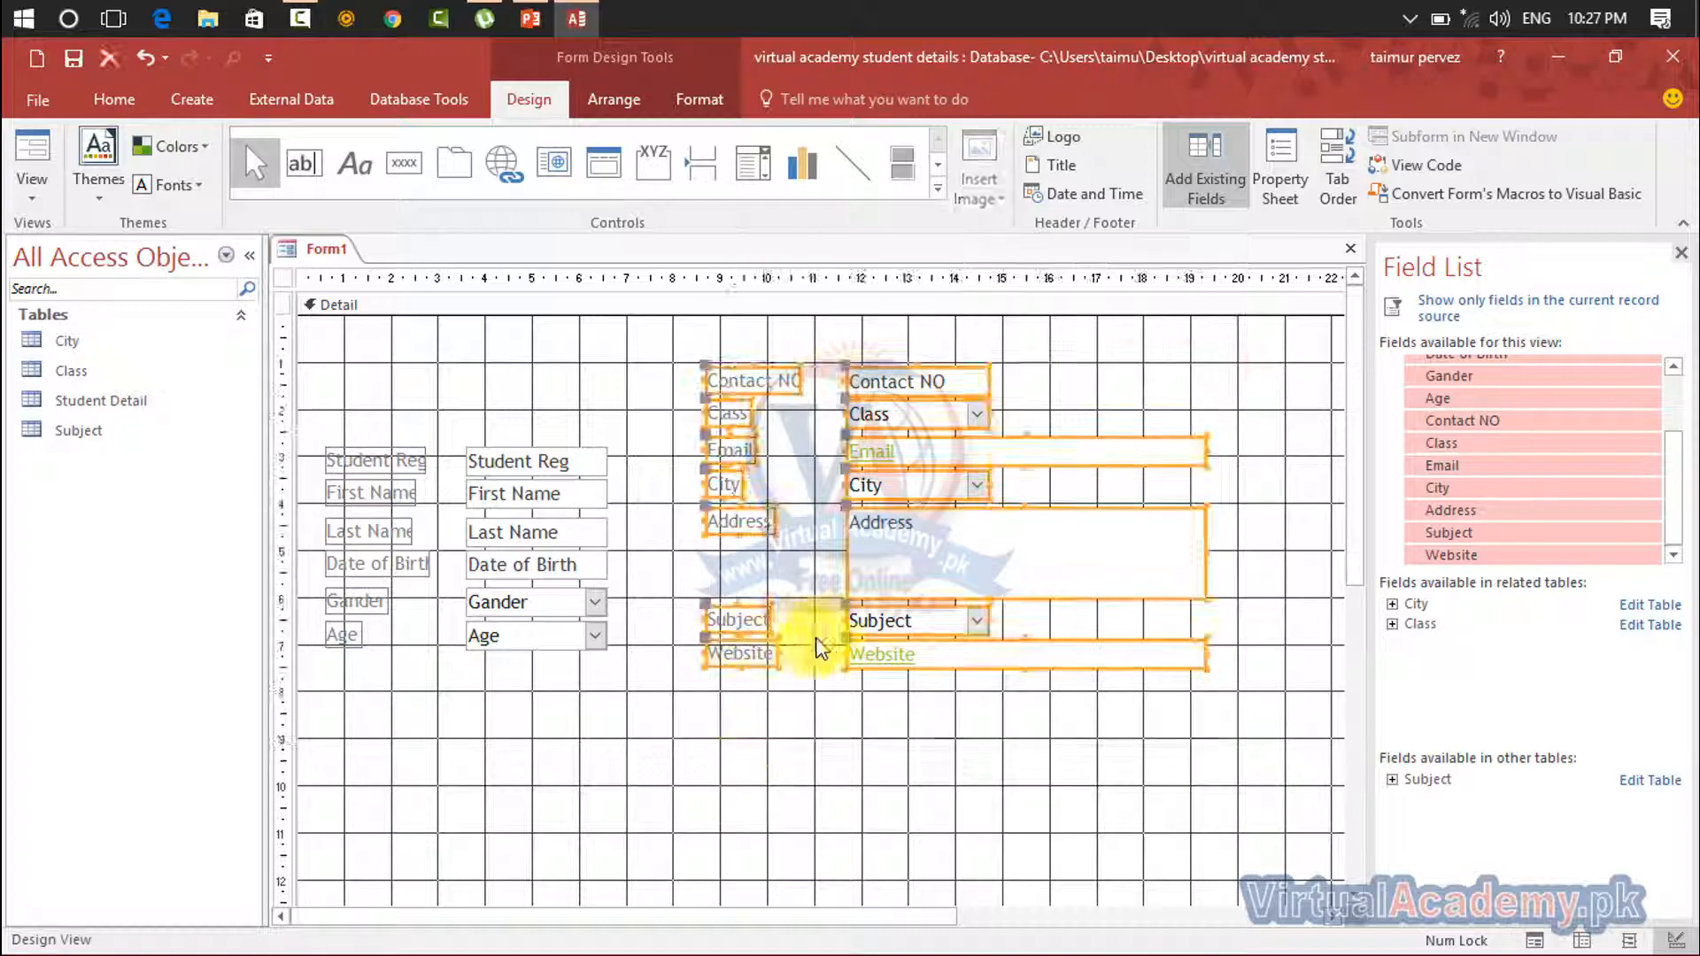
left_click_drag(868, 600, 1016, 566)
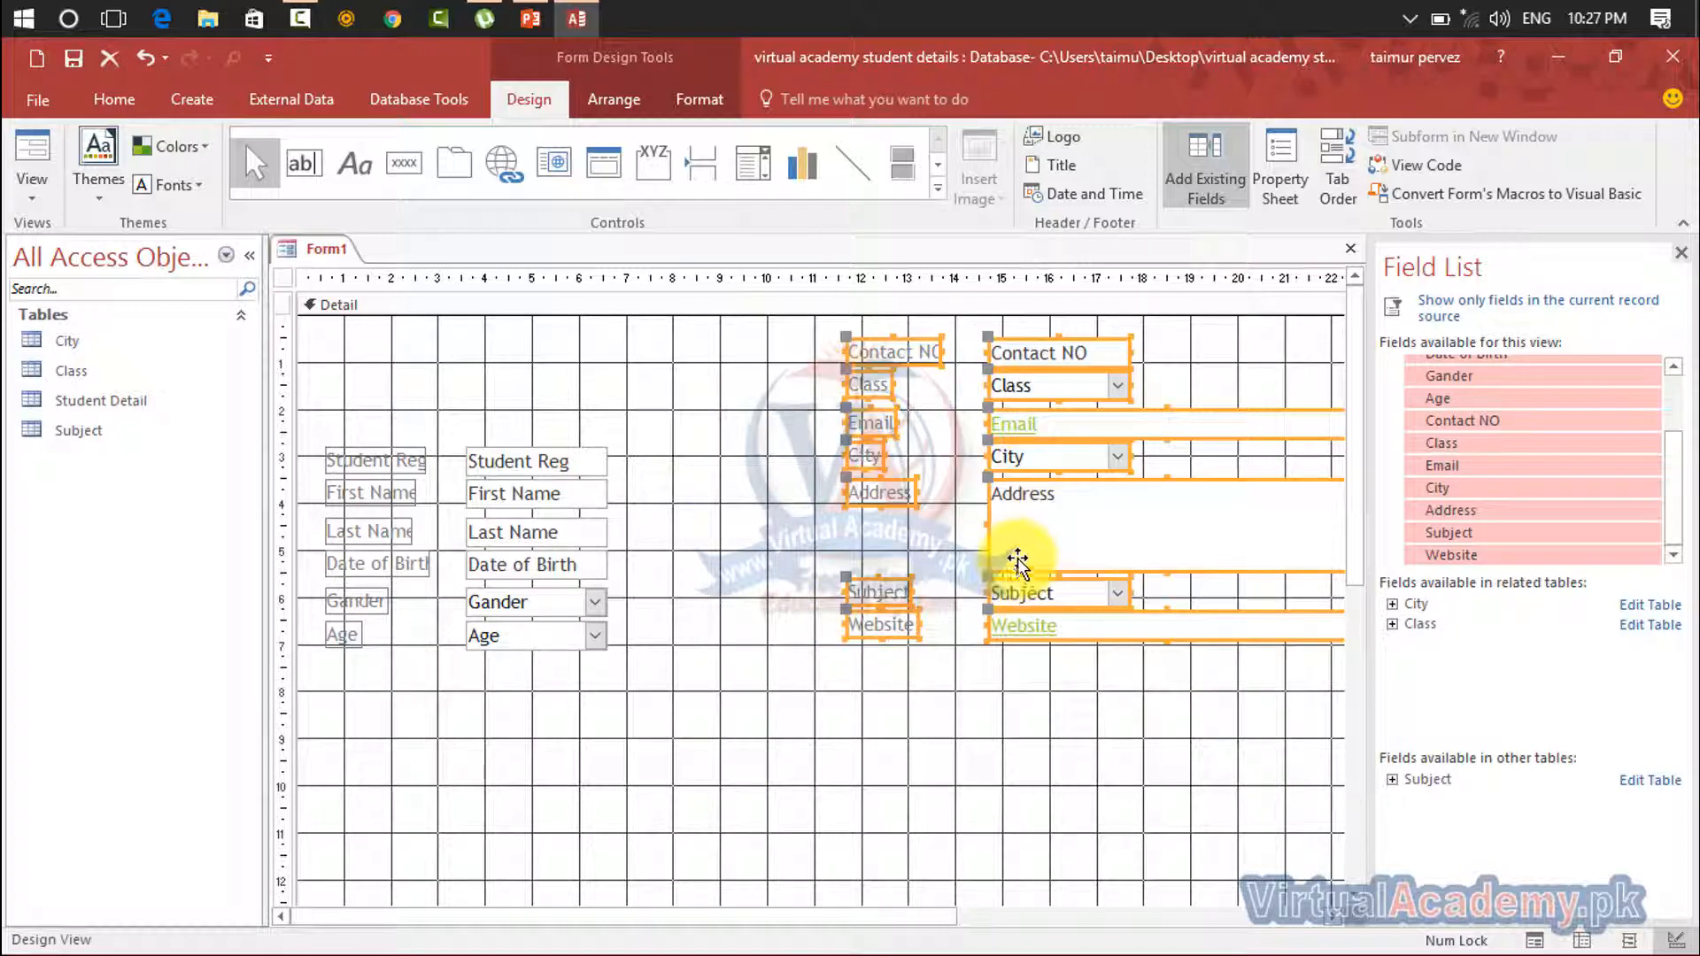
left_click(1684, 255)
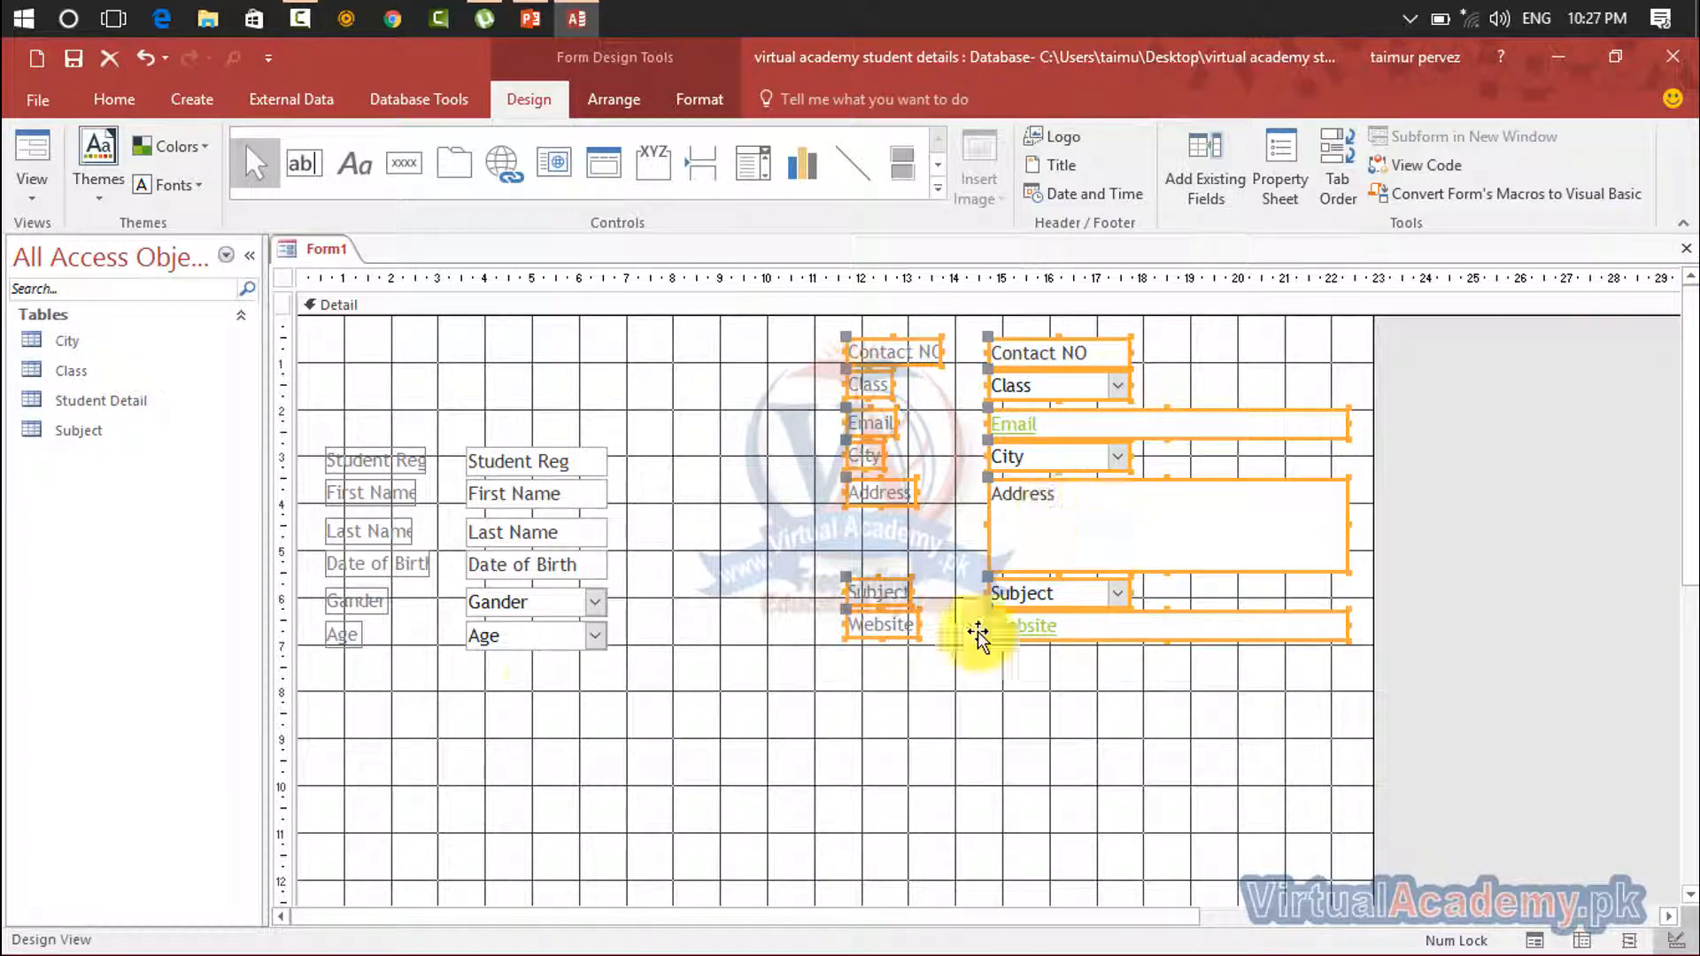
Widen the Student Reg through Age input boxes together to about 9.5 on the horizontal ruler
left_click_drag(622, 433, 434, 648)
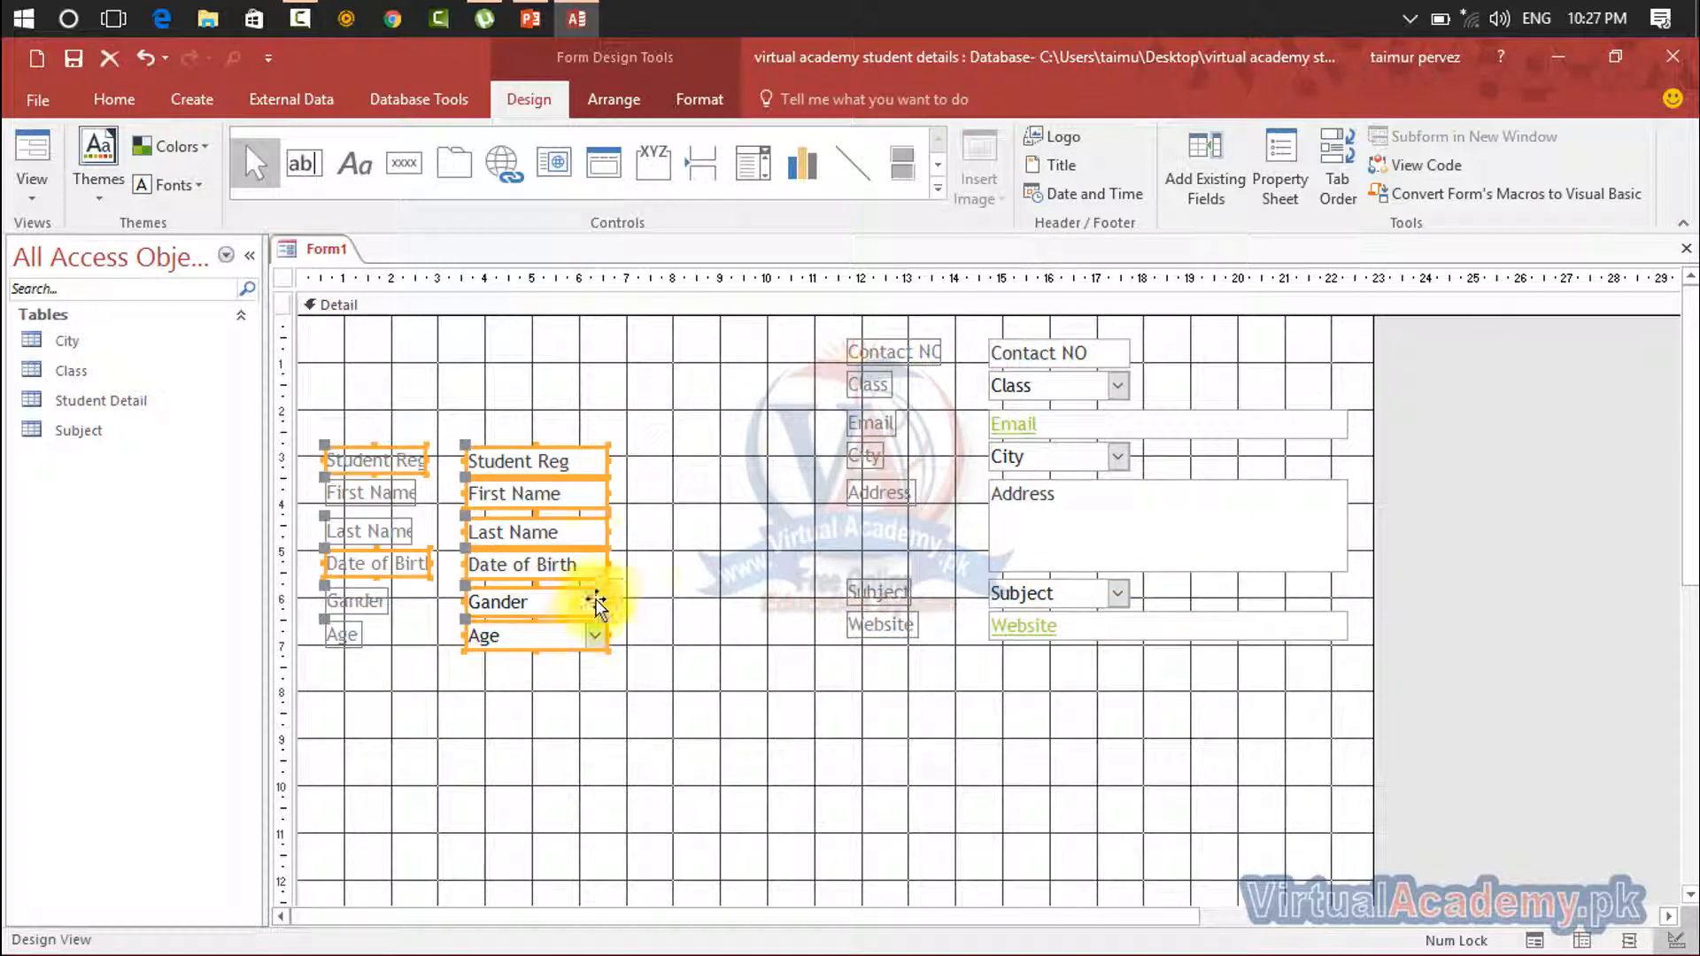
left_click_drag(608, 565, 749, 535)
left_click(652, 748)
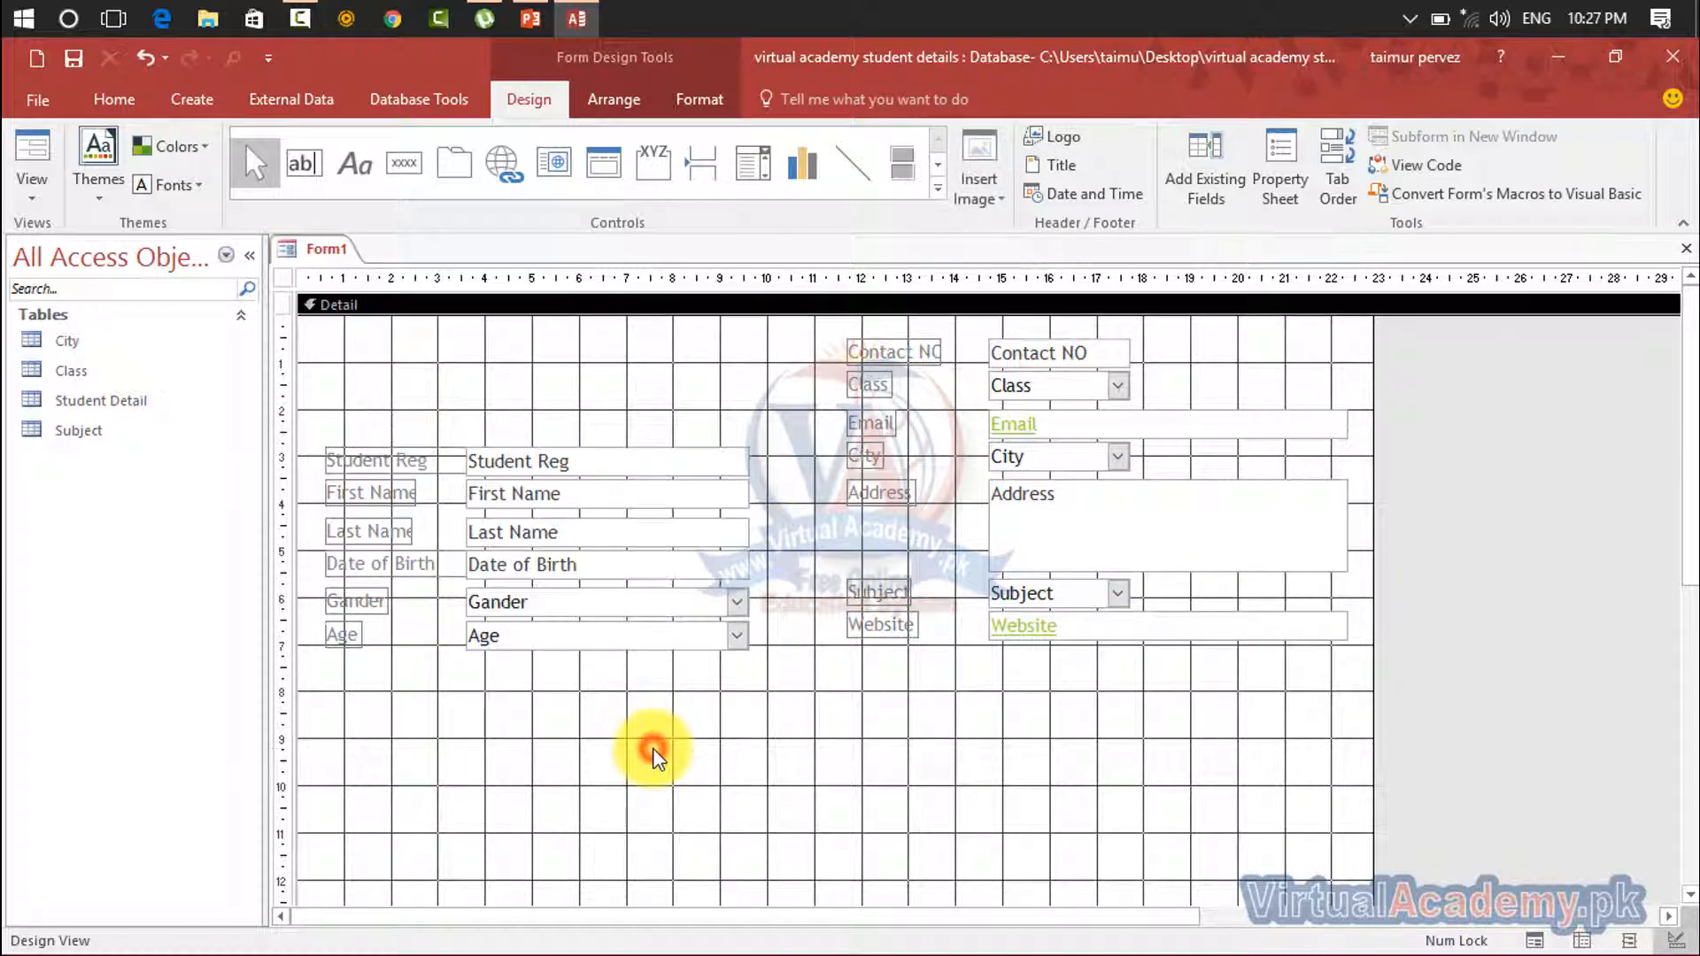
Resize the Student Reg, First Name, Last Name and Date of Birth labels to one width, ending just before their input boxes
left_click(454, 463)
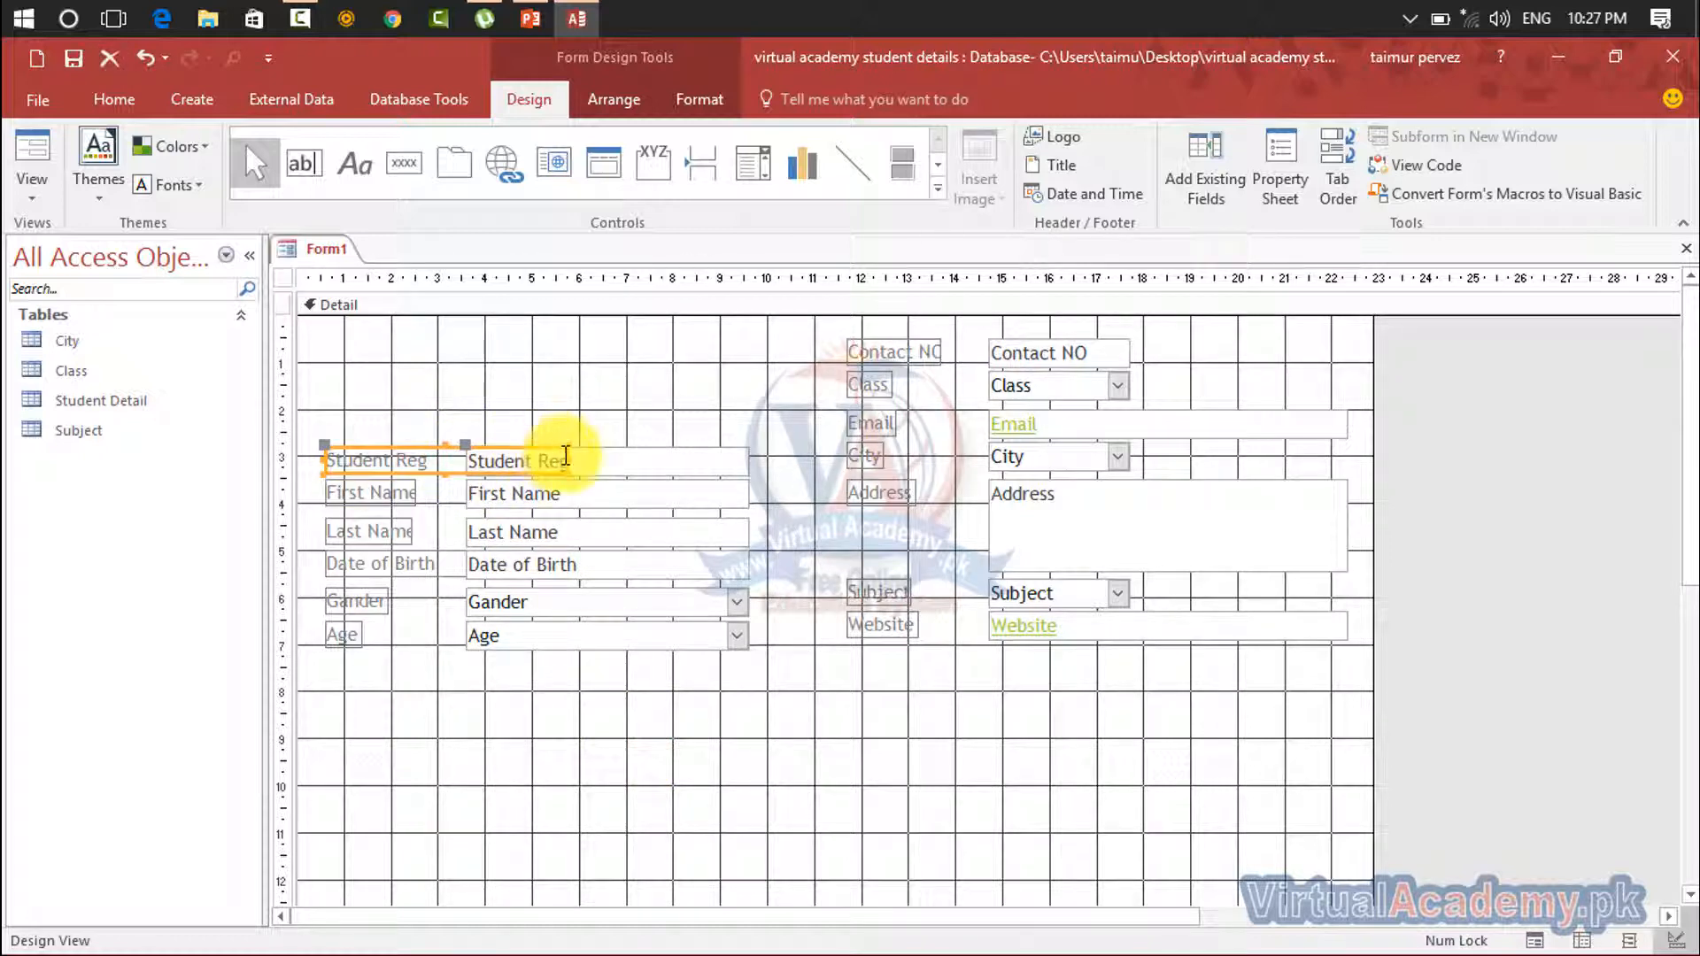
left_click_drag(565, 456, 456, 461)
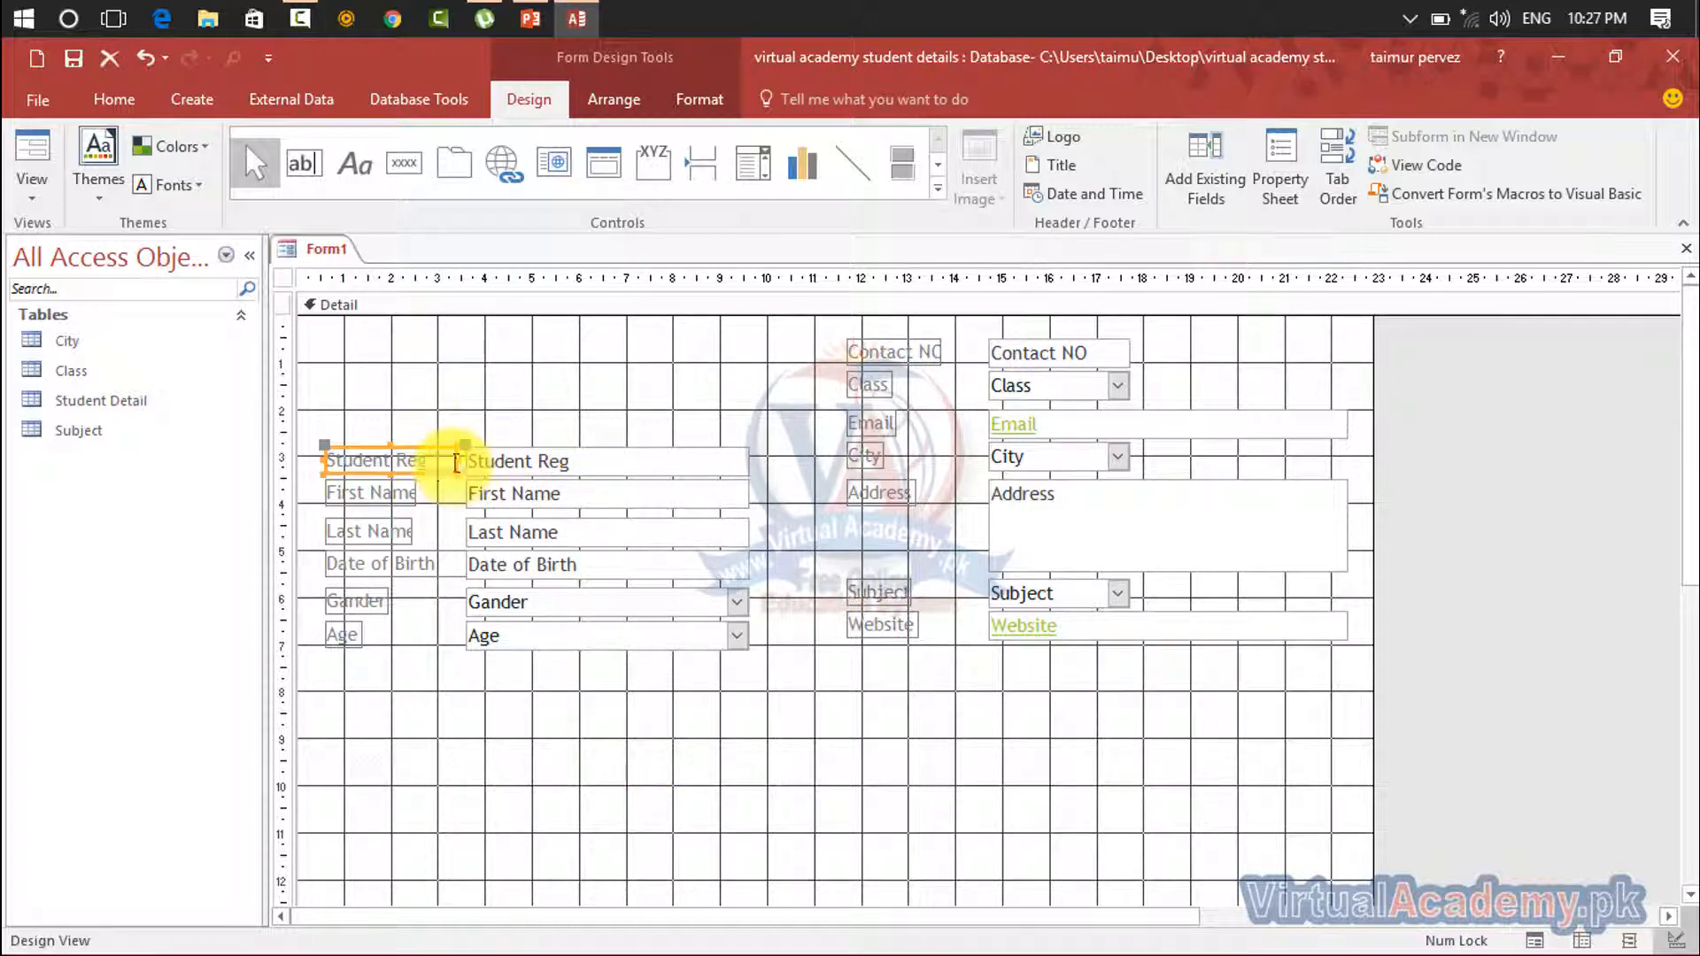
left_click(413, 493)
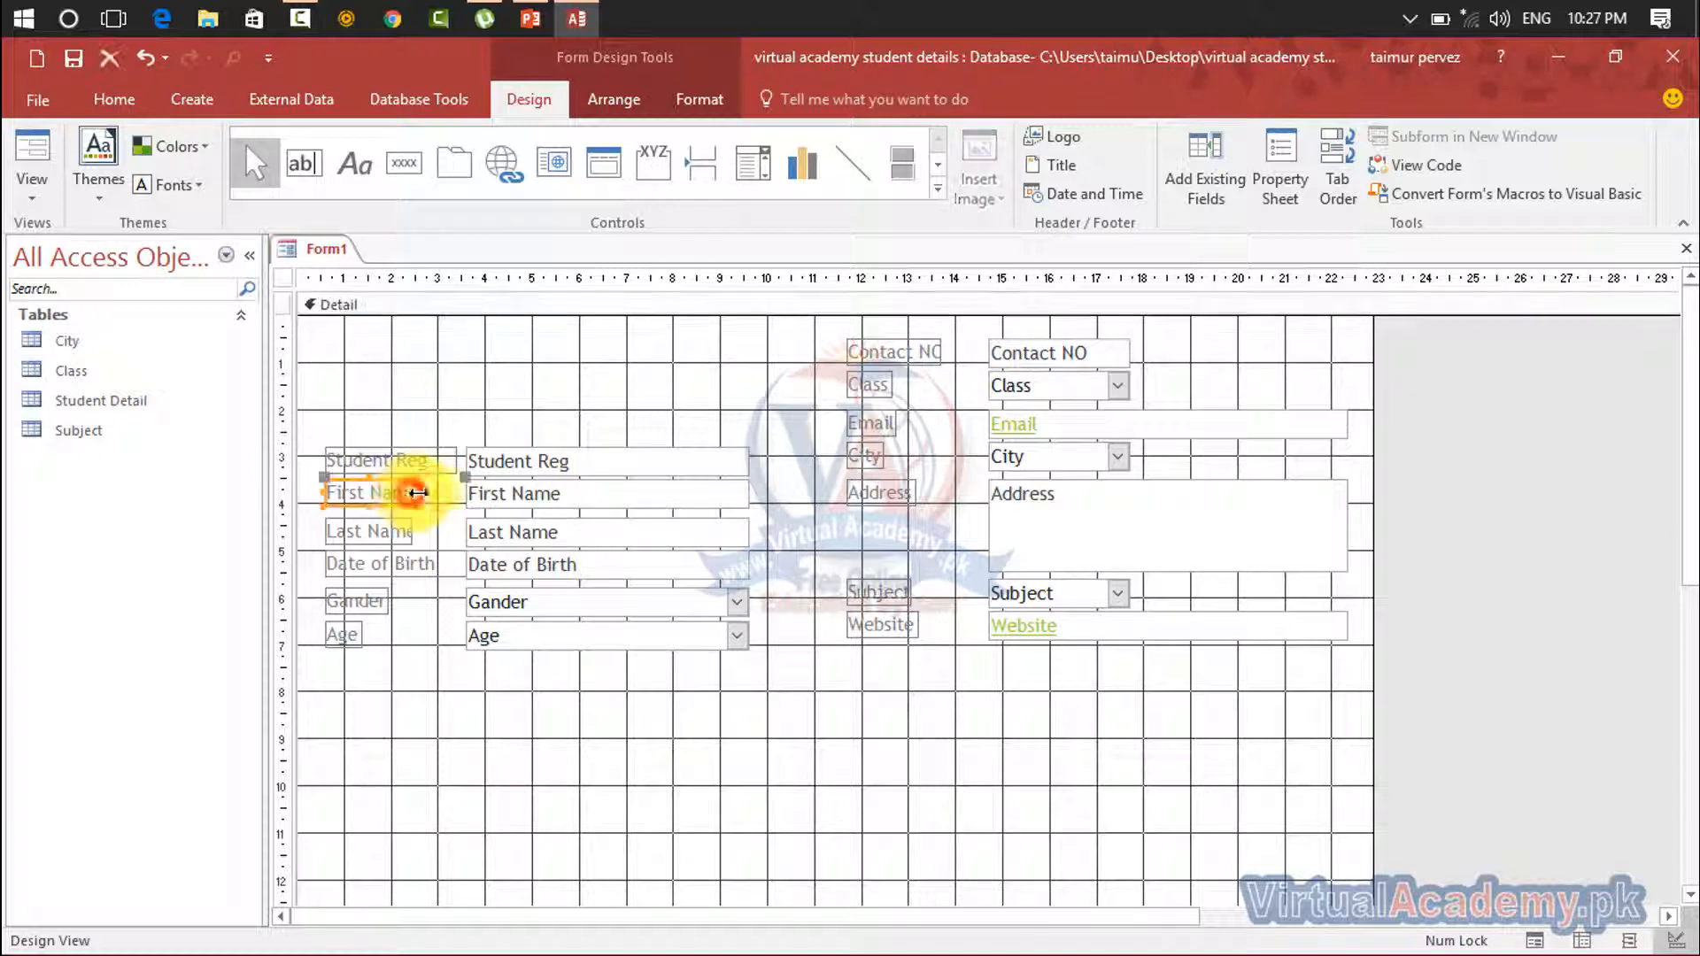
left_click(417, 497)
left_click_drag(416, 492, 461, 533)
left_click(406, 562)
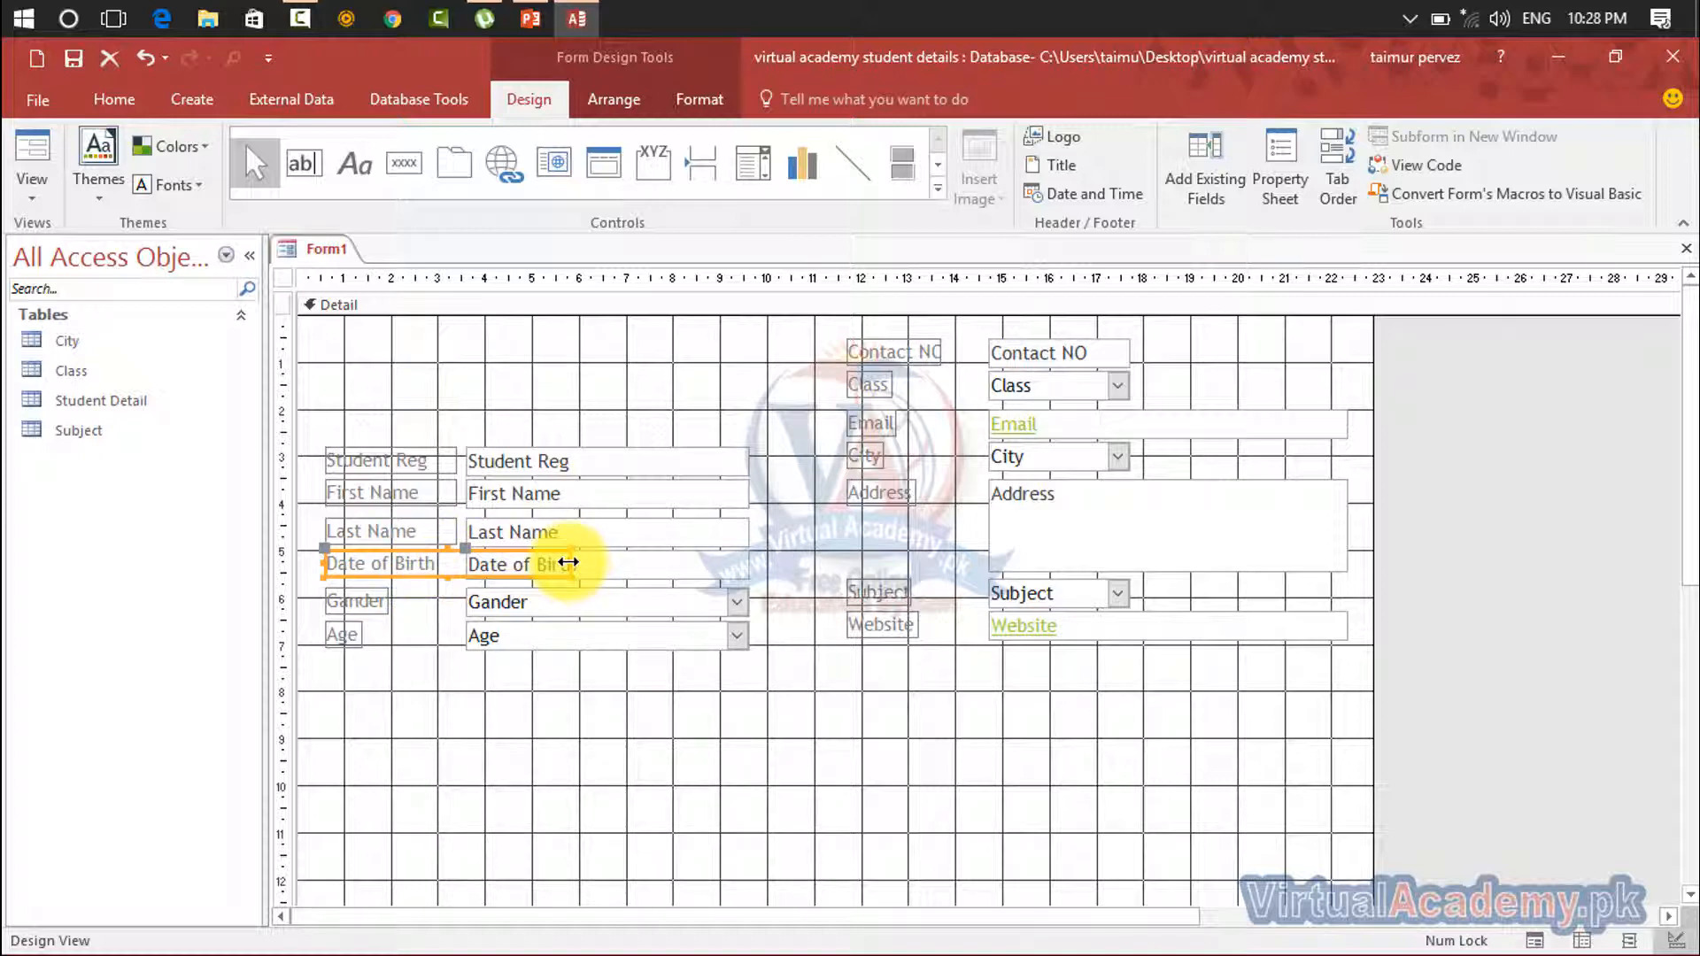
left_click_drag(567, 562, 457, 569)
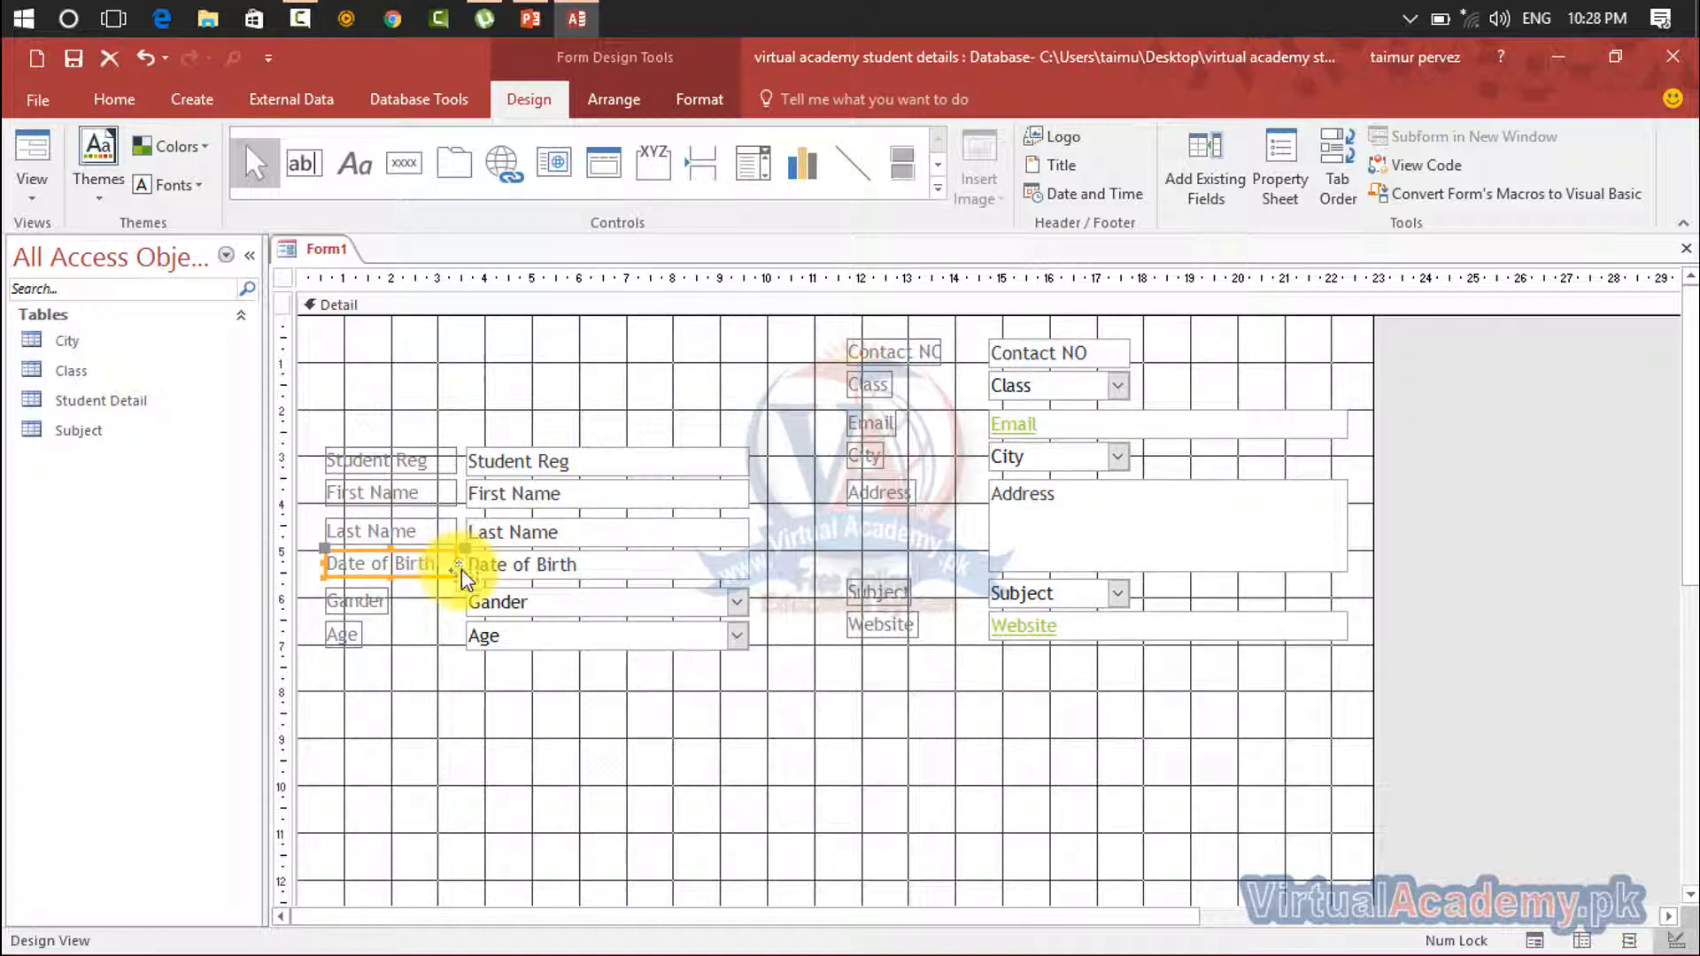
left_click(508, 562)
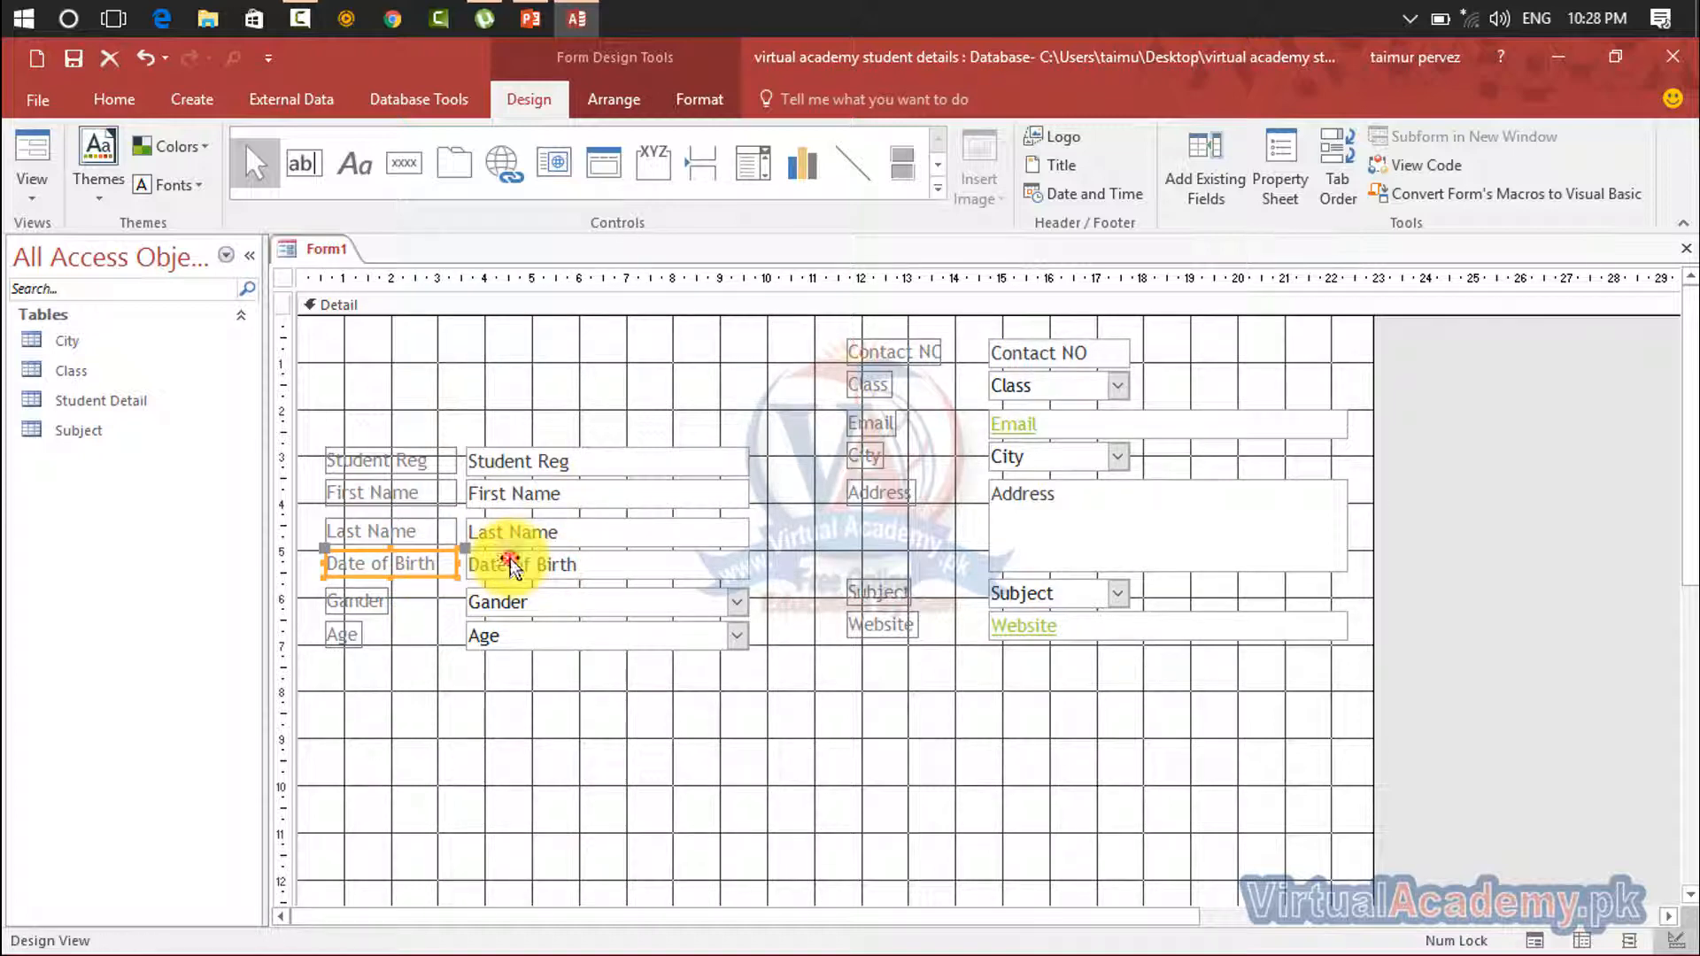
Widen the Gander and Age labels to match the other labels in the first column
left_click(358, 605)
left_click_drag(390, 601, 457, 601)
left_click(349, 641)
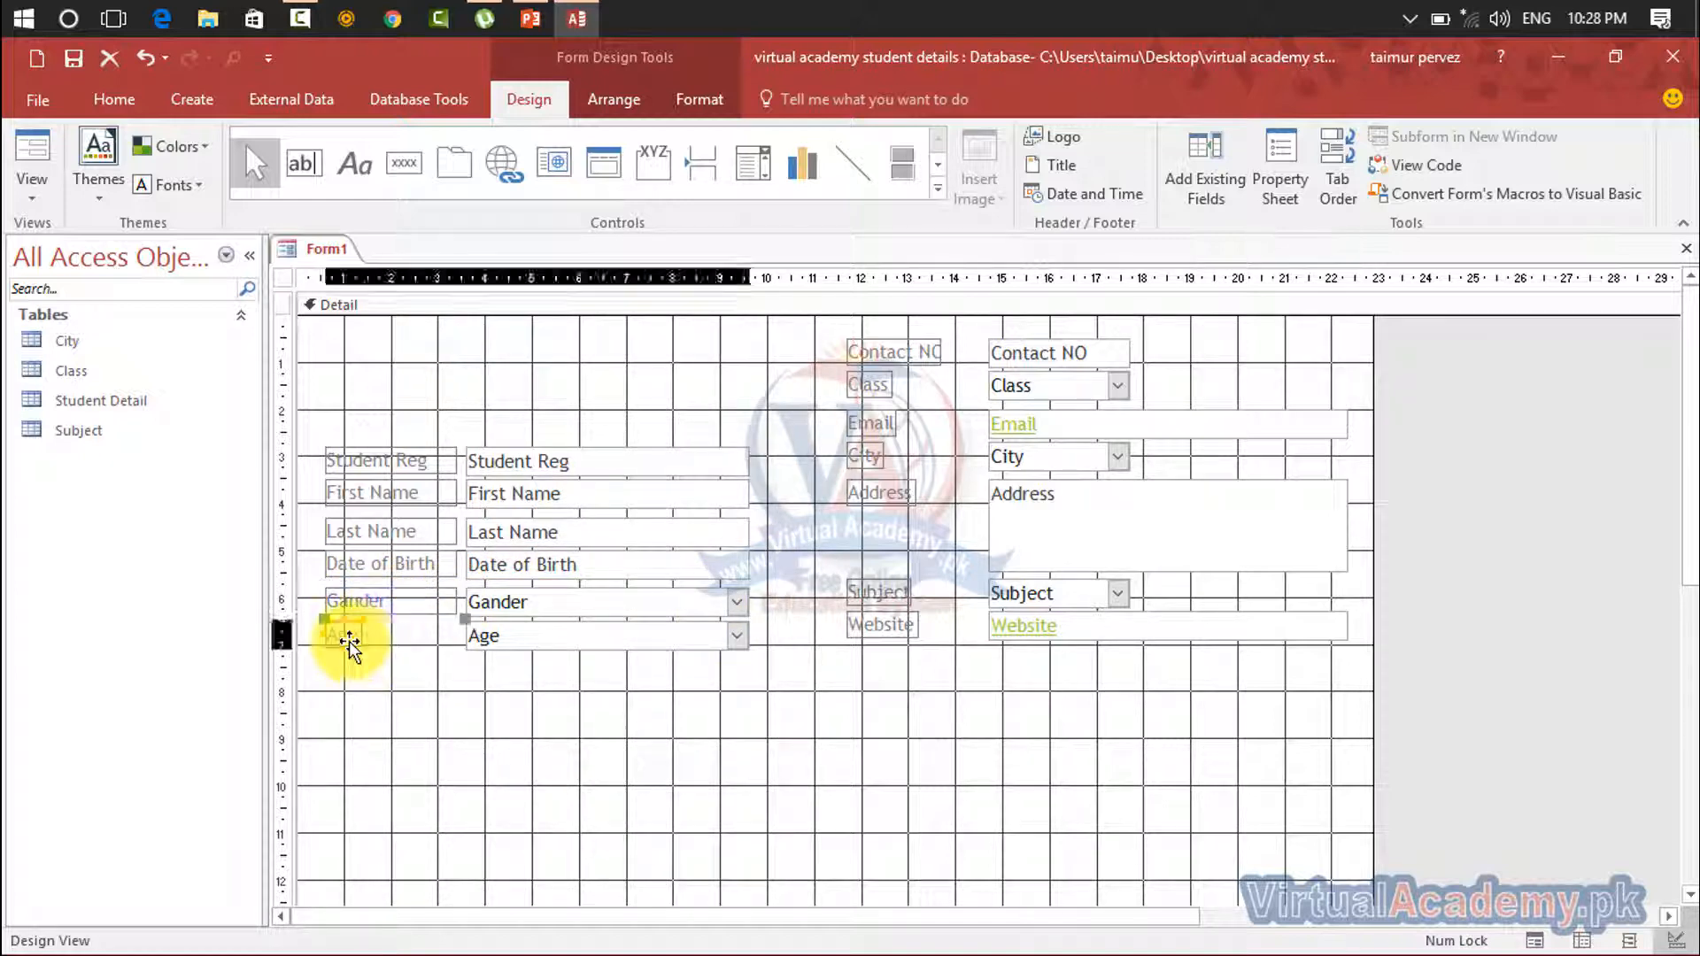
left_click_drag(362, 634, 453, 640)
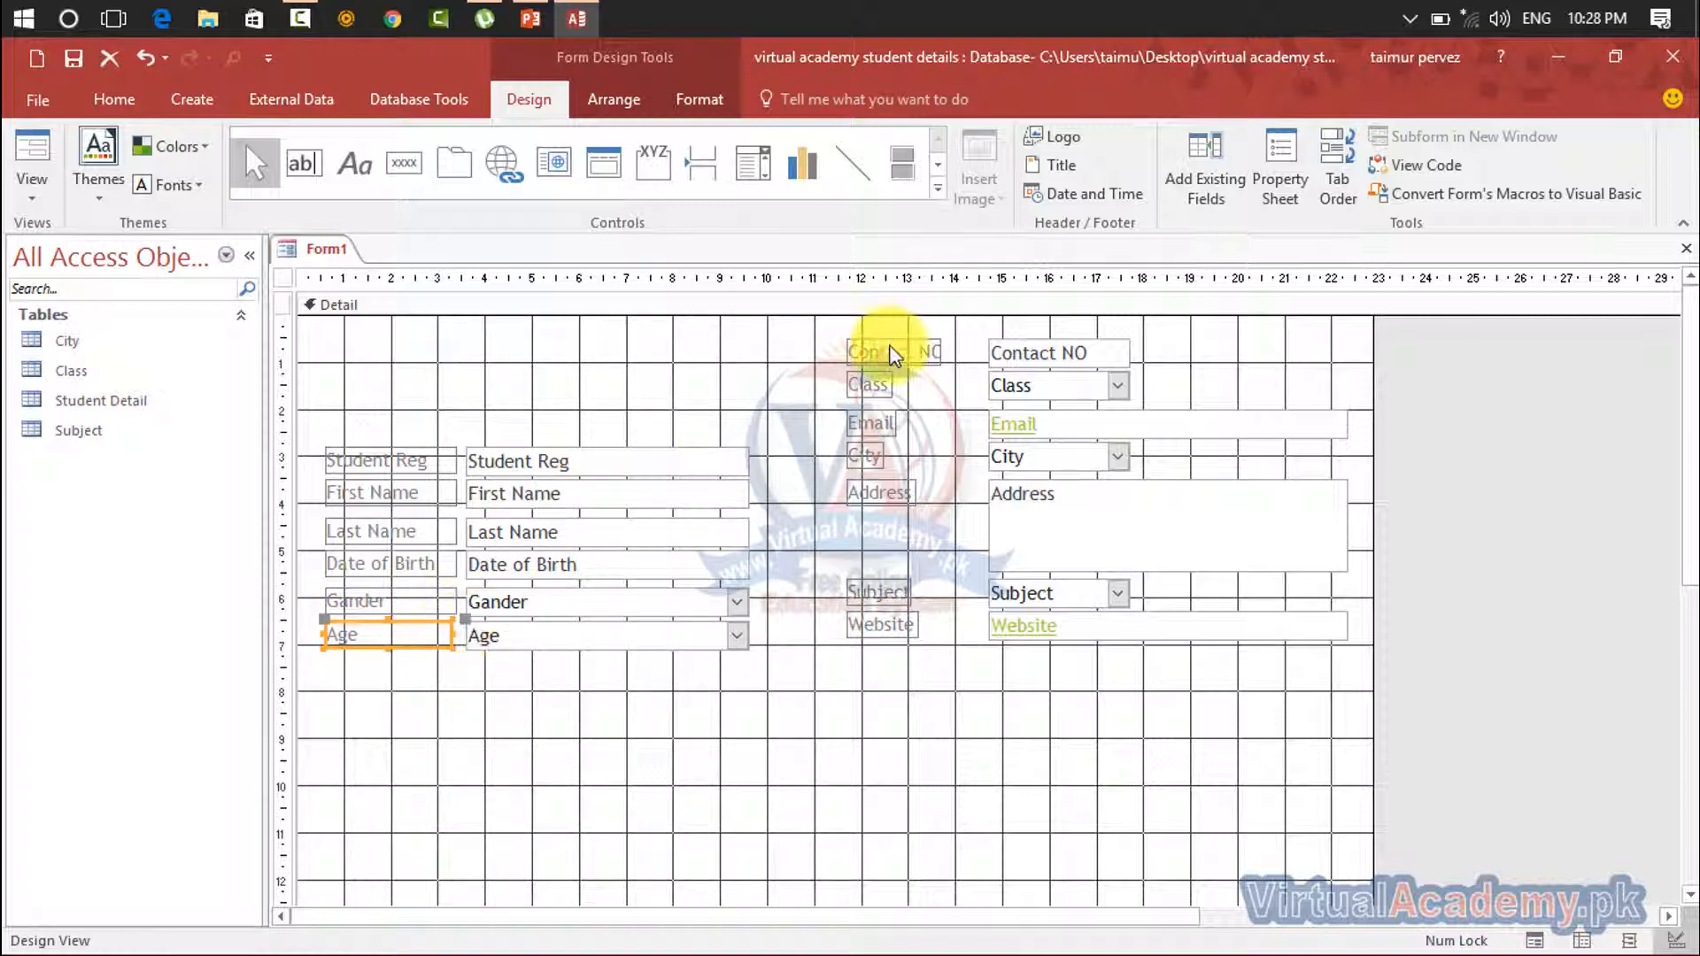
Widen the Contact NO, Class, Email, City and Address labels to a common width of about 14 on the horizontal ruler
left_click(881, 383)
left_click_drag(895, 380, 954, 385)
left_click(925, 351)
left_click(941, 382)
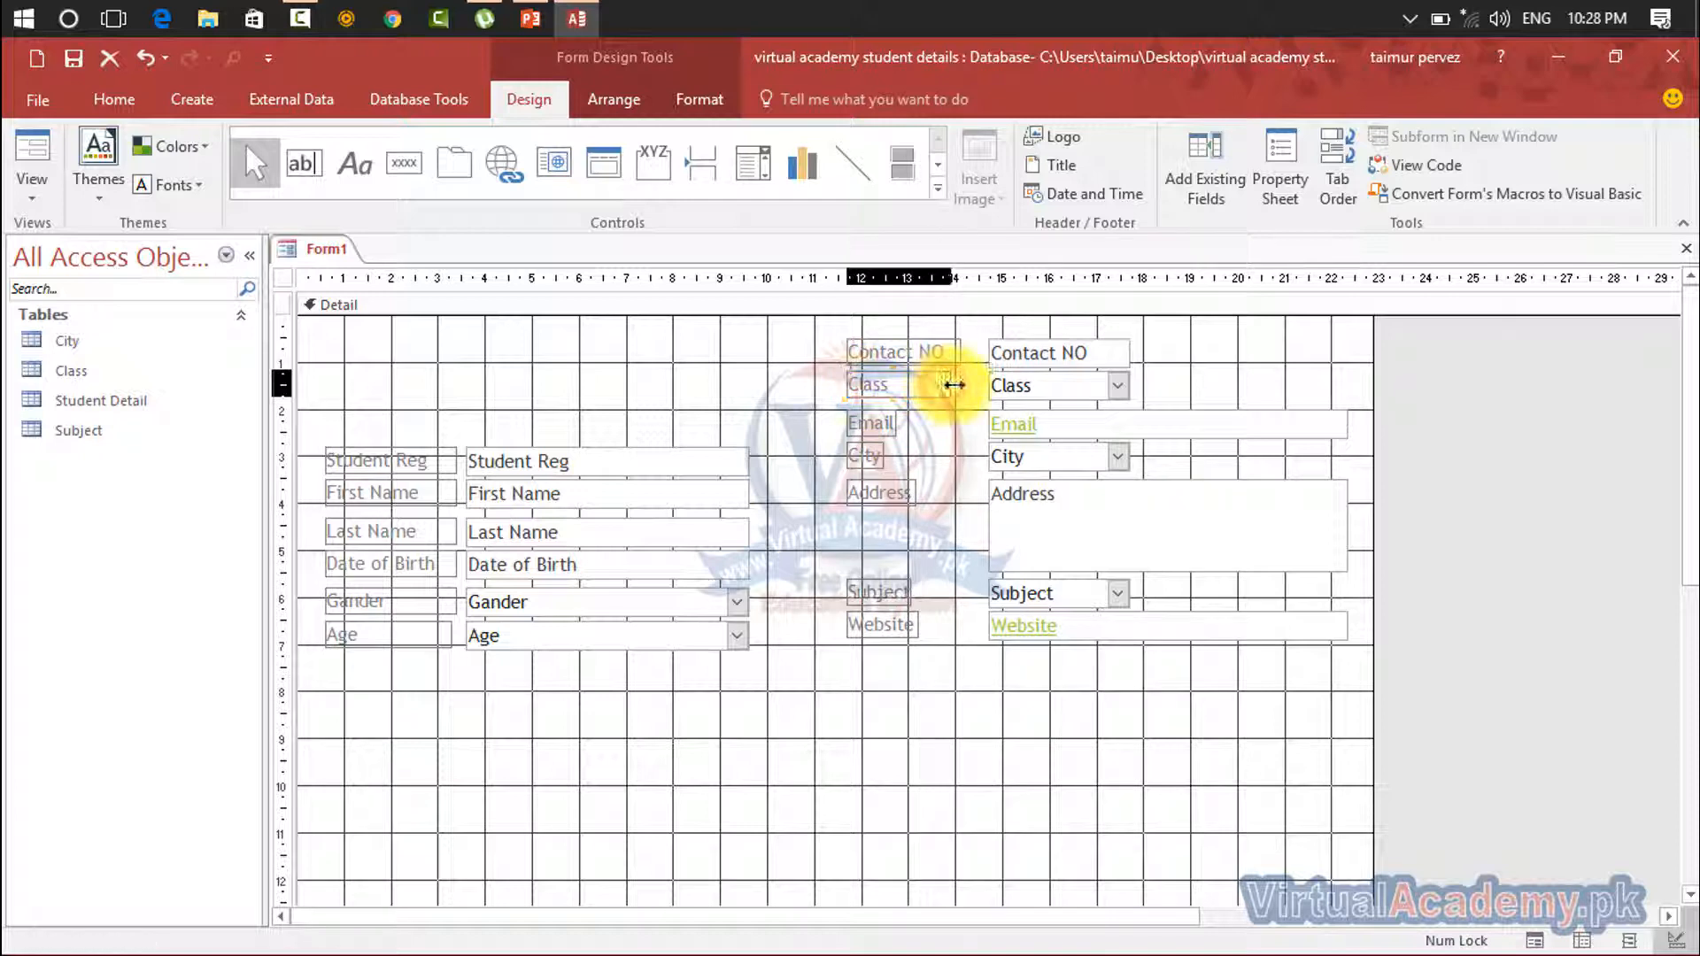
left_click(879, 423)
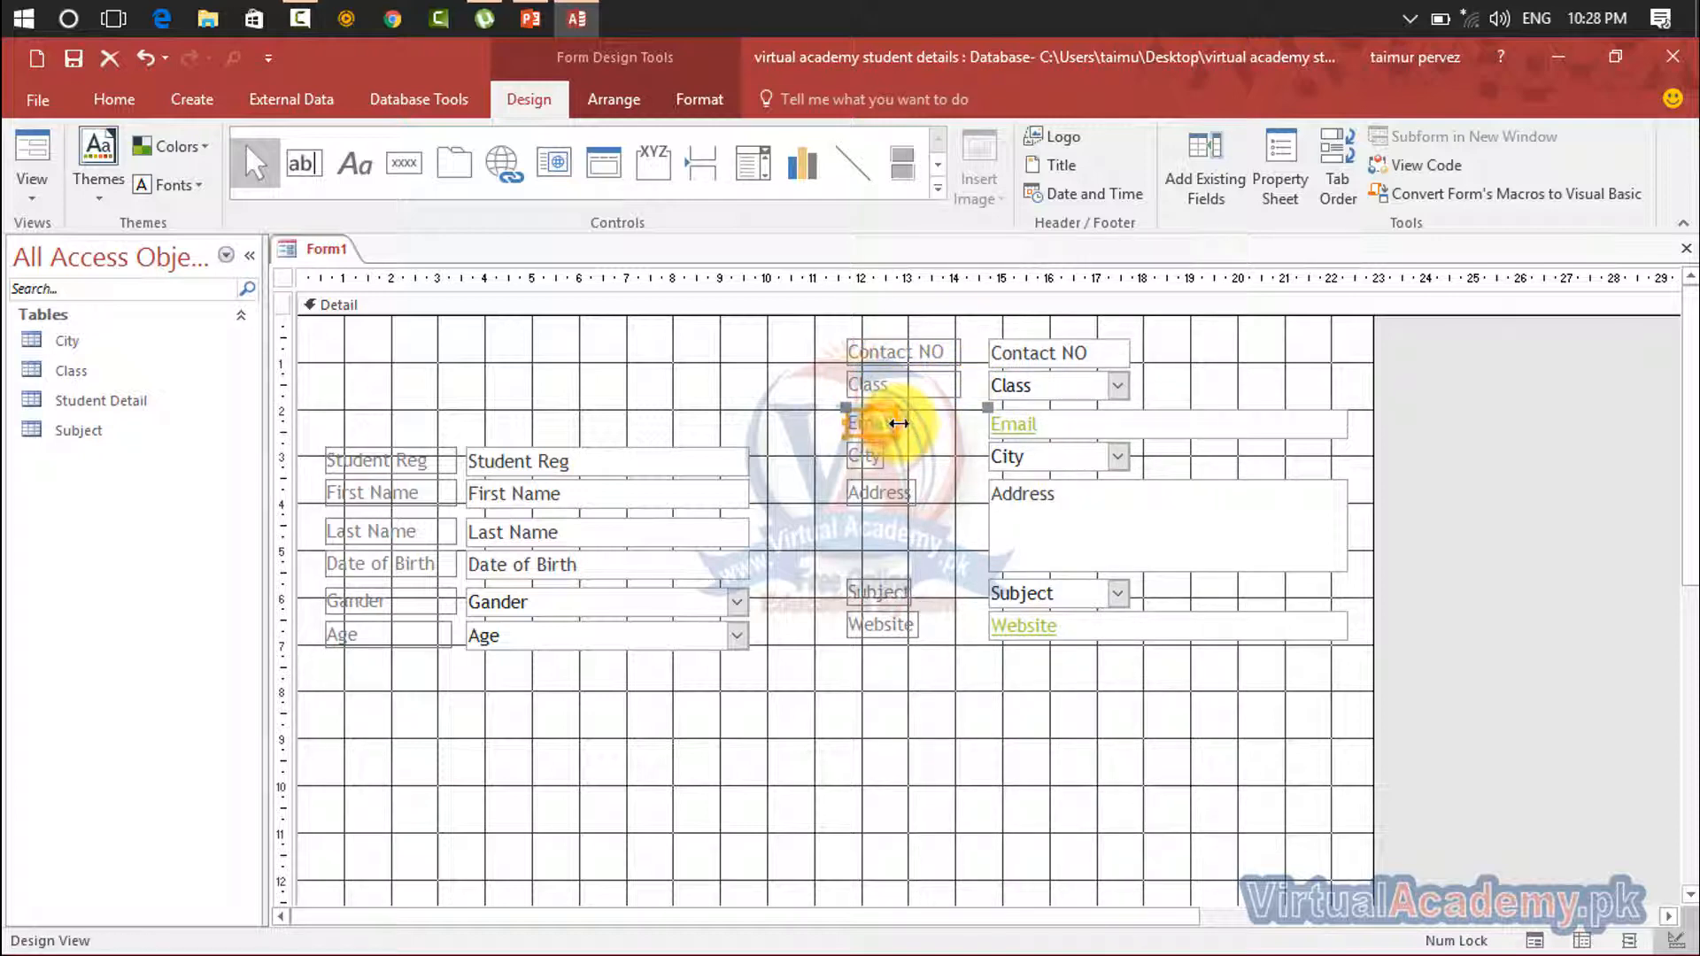
left_click_drag(896, 424, 960, 457)
left_click(886, 496)
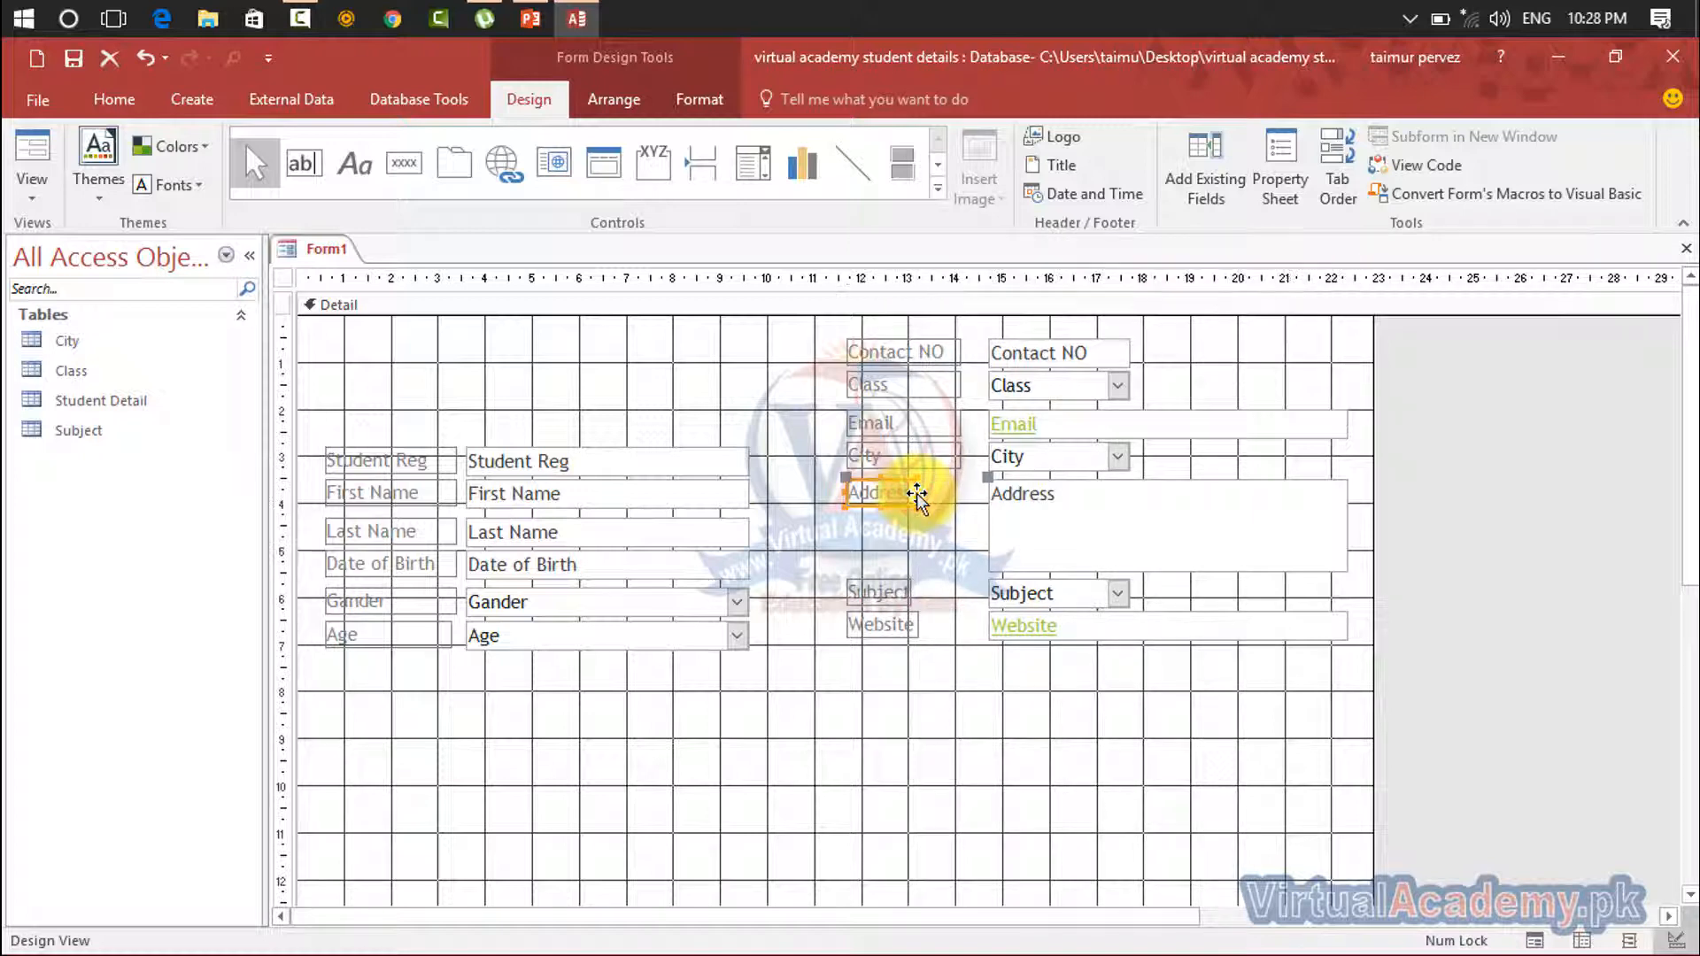
left_click_drag(914, 493, 959, 491)
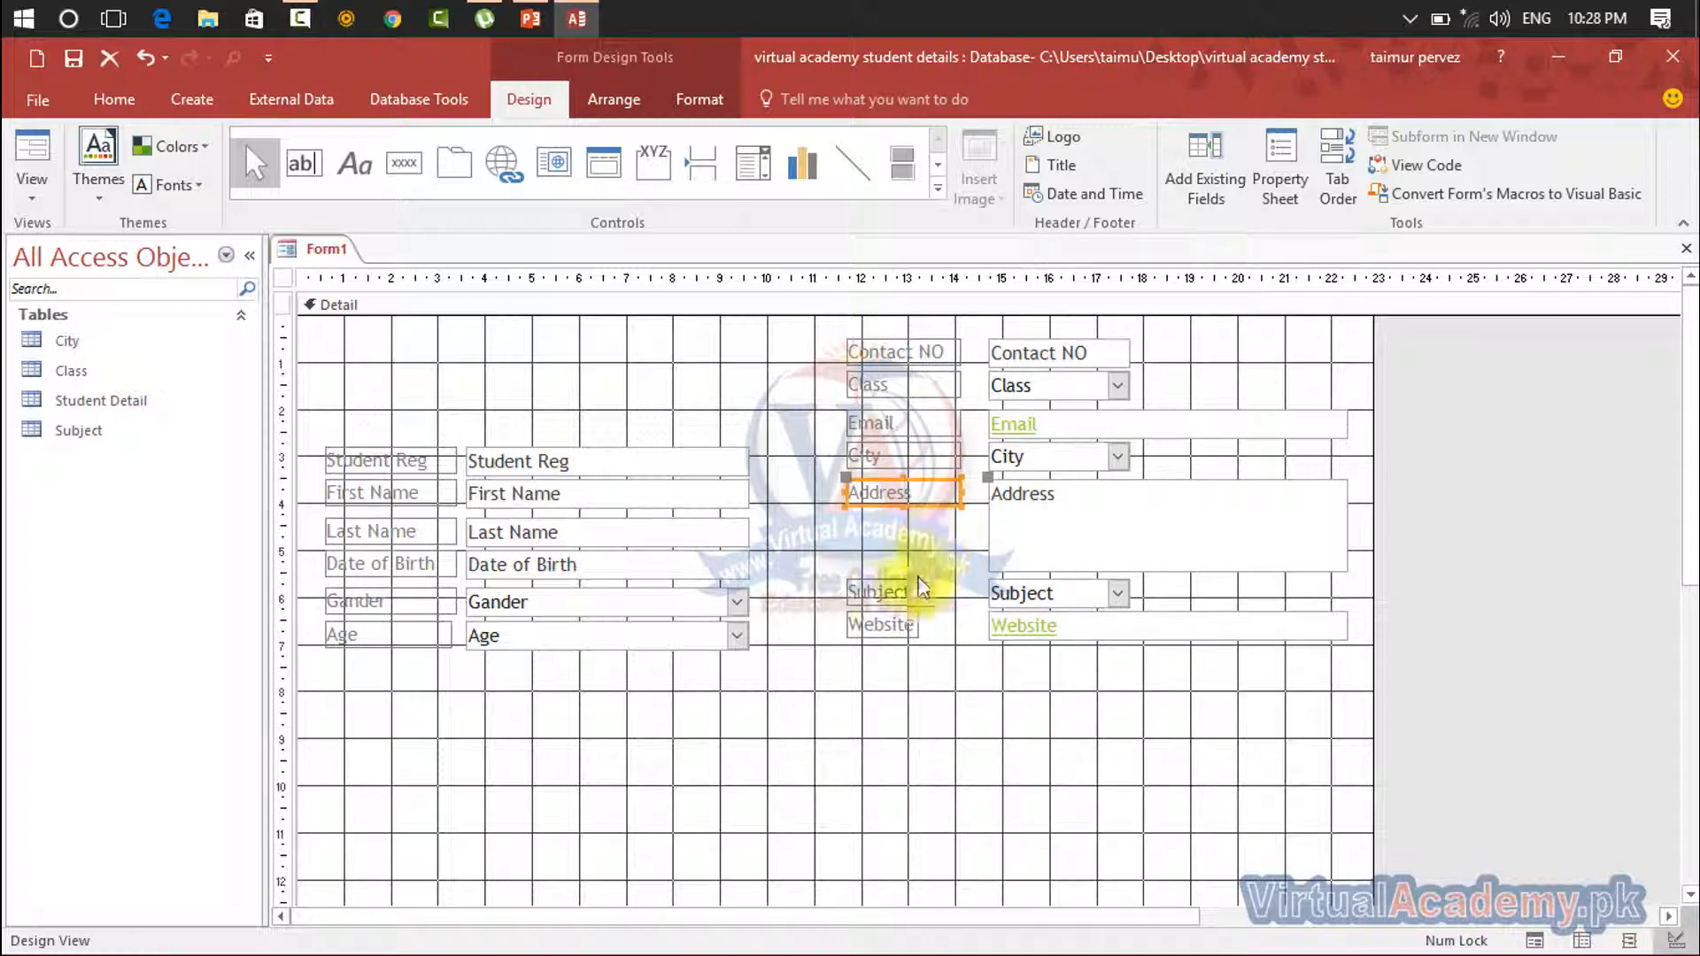
Undo the accidental shift of the Subject field, and widen the Subject and Website labels to the same width
left_click(887, 592)
left_click_drag(909, 587, 956, 591)
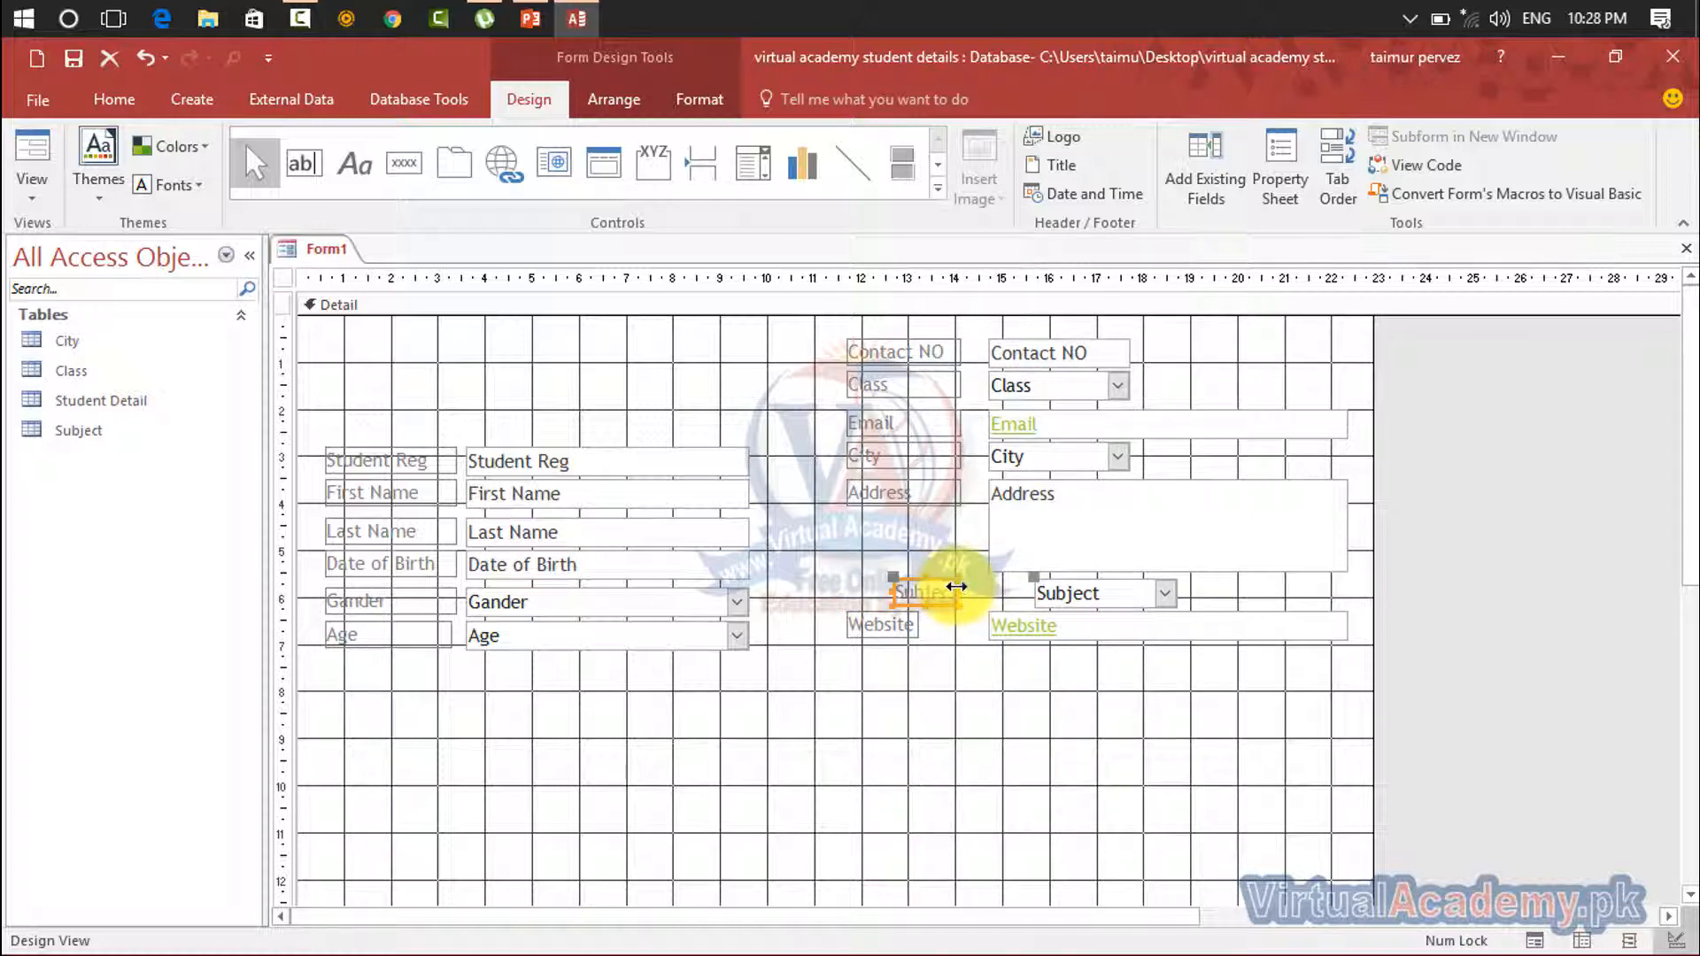
key("ctrl+z")
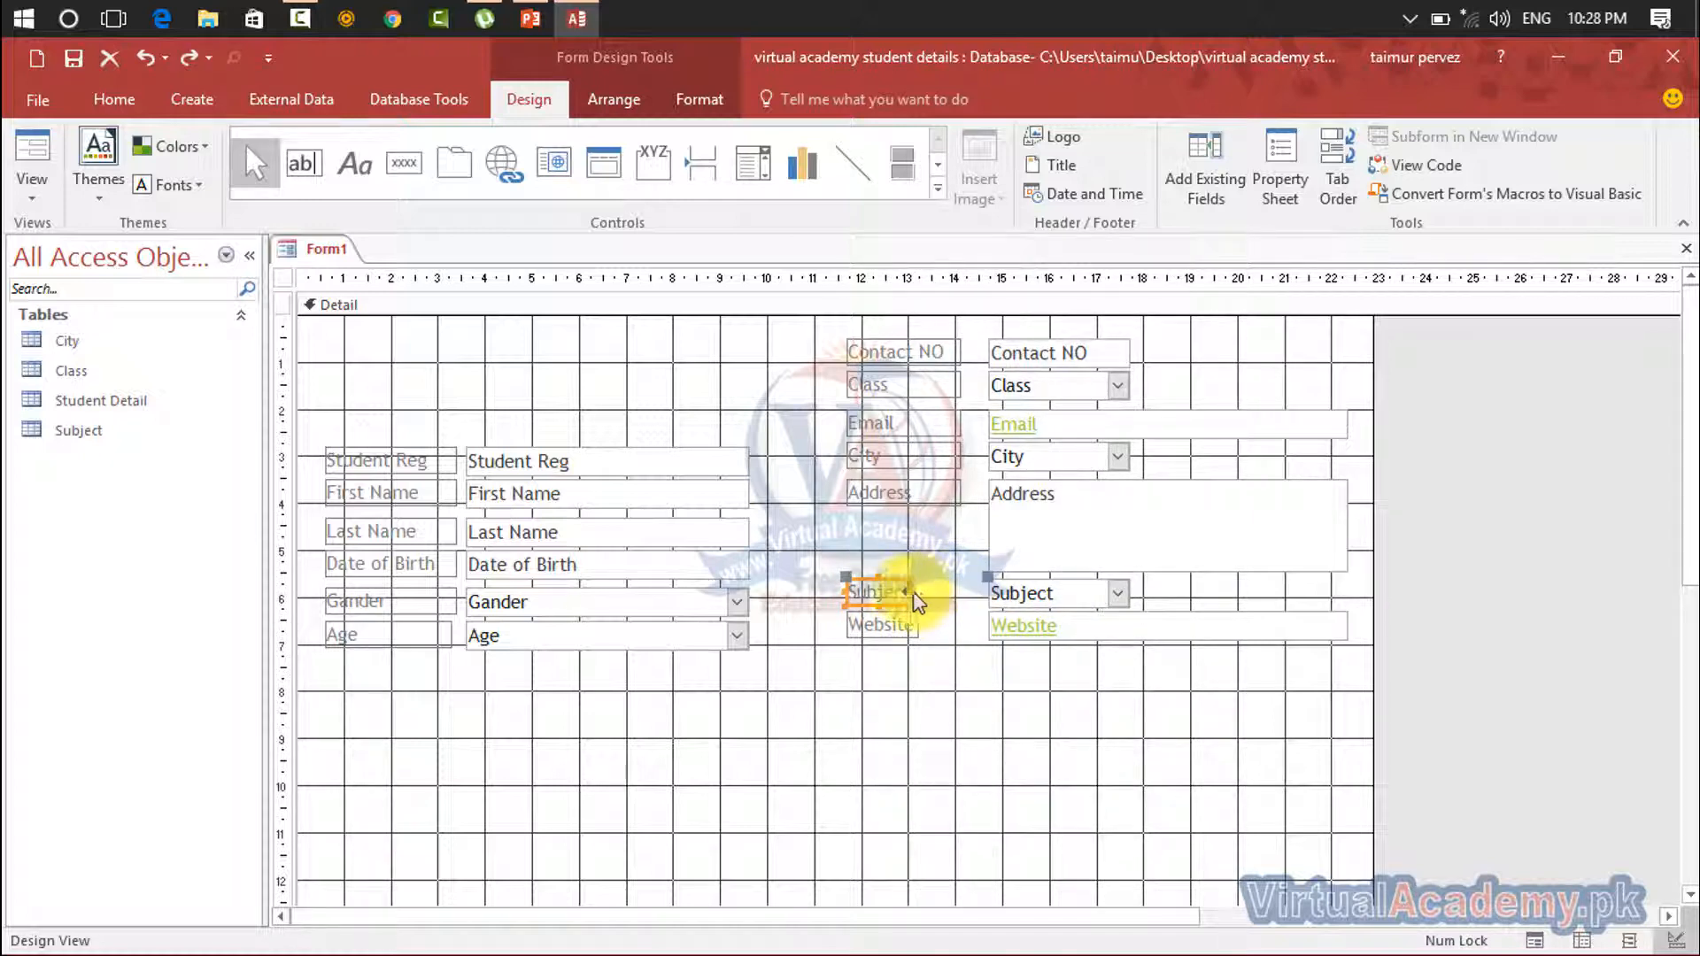
left_click_drag(914, 595, 952, 591)
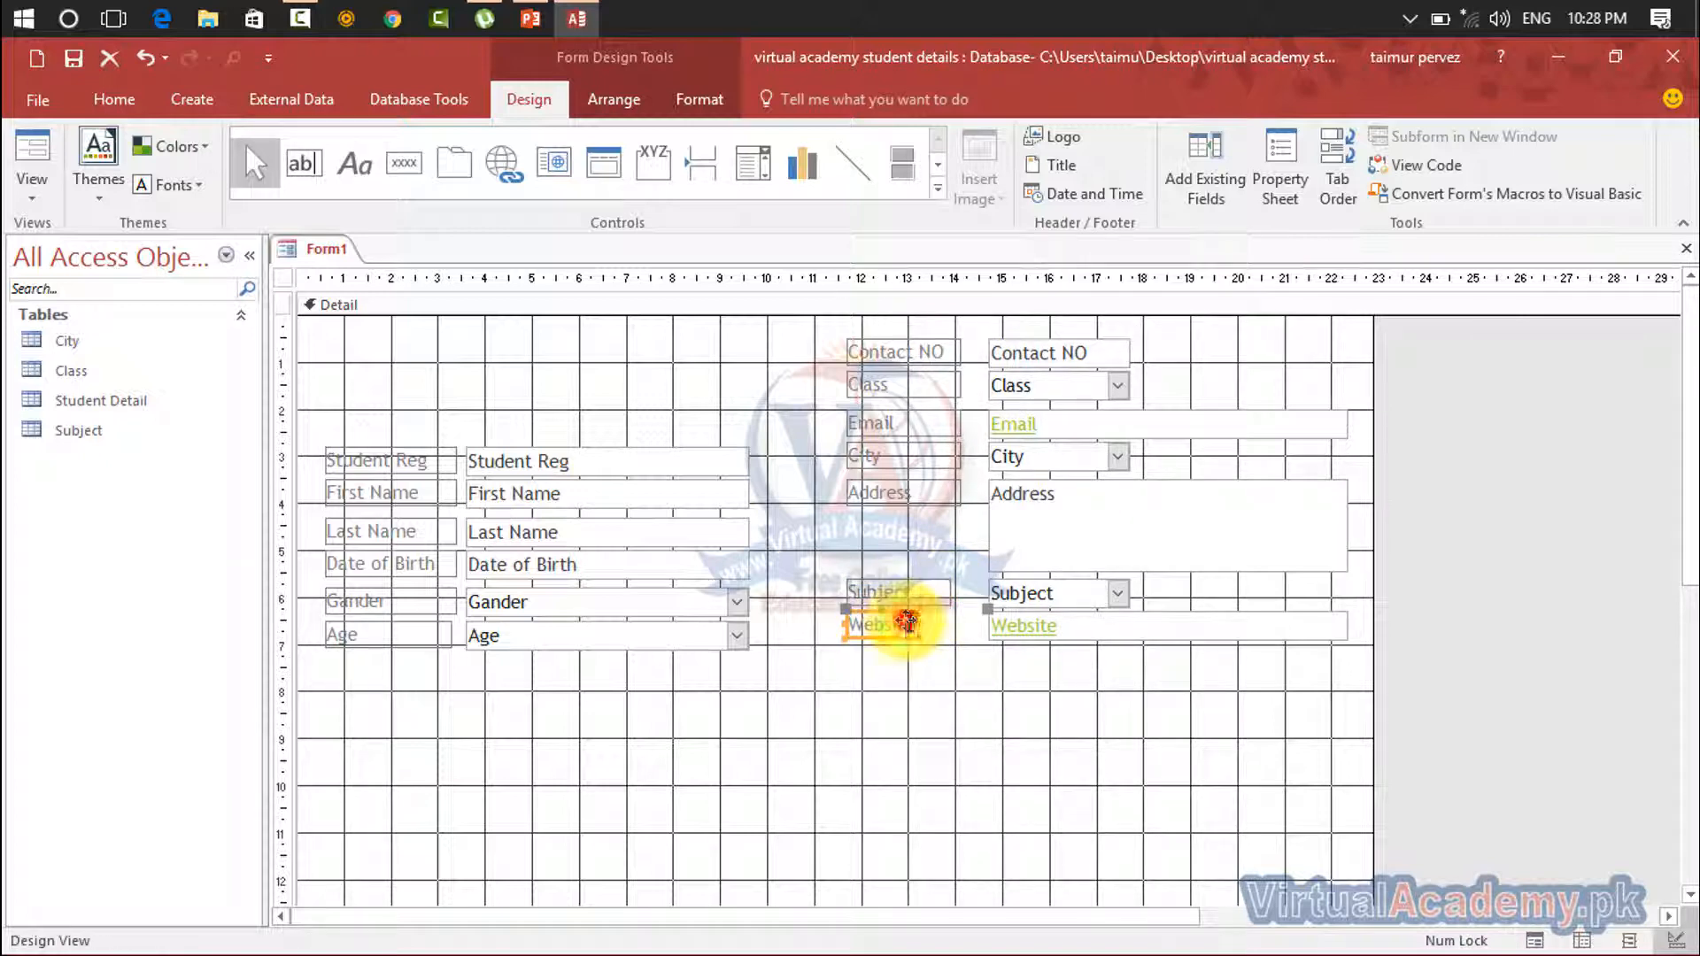
left_click_drag(918, 626, 960, 625)
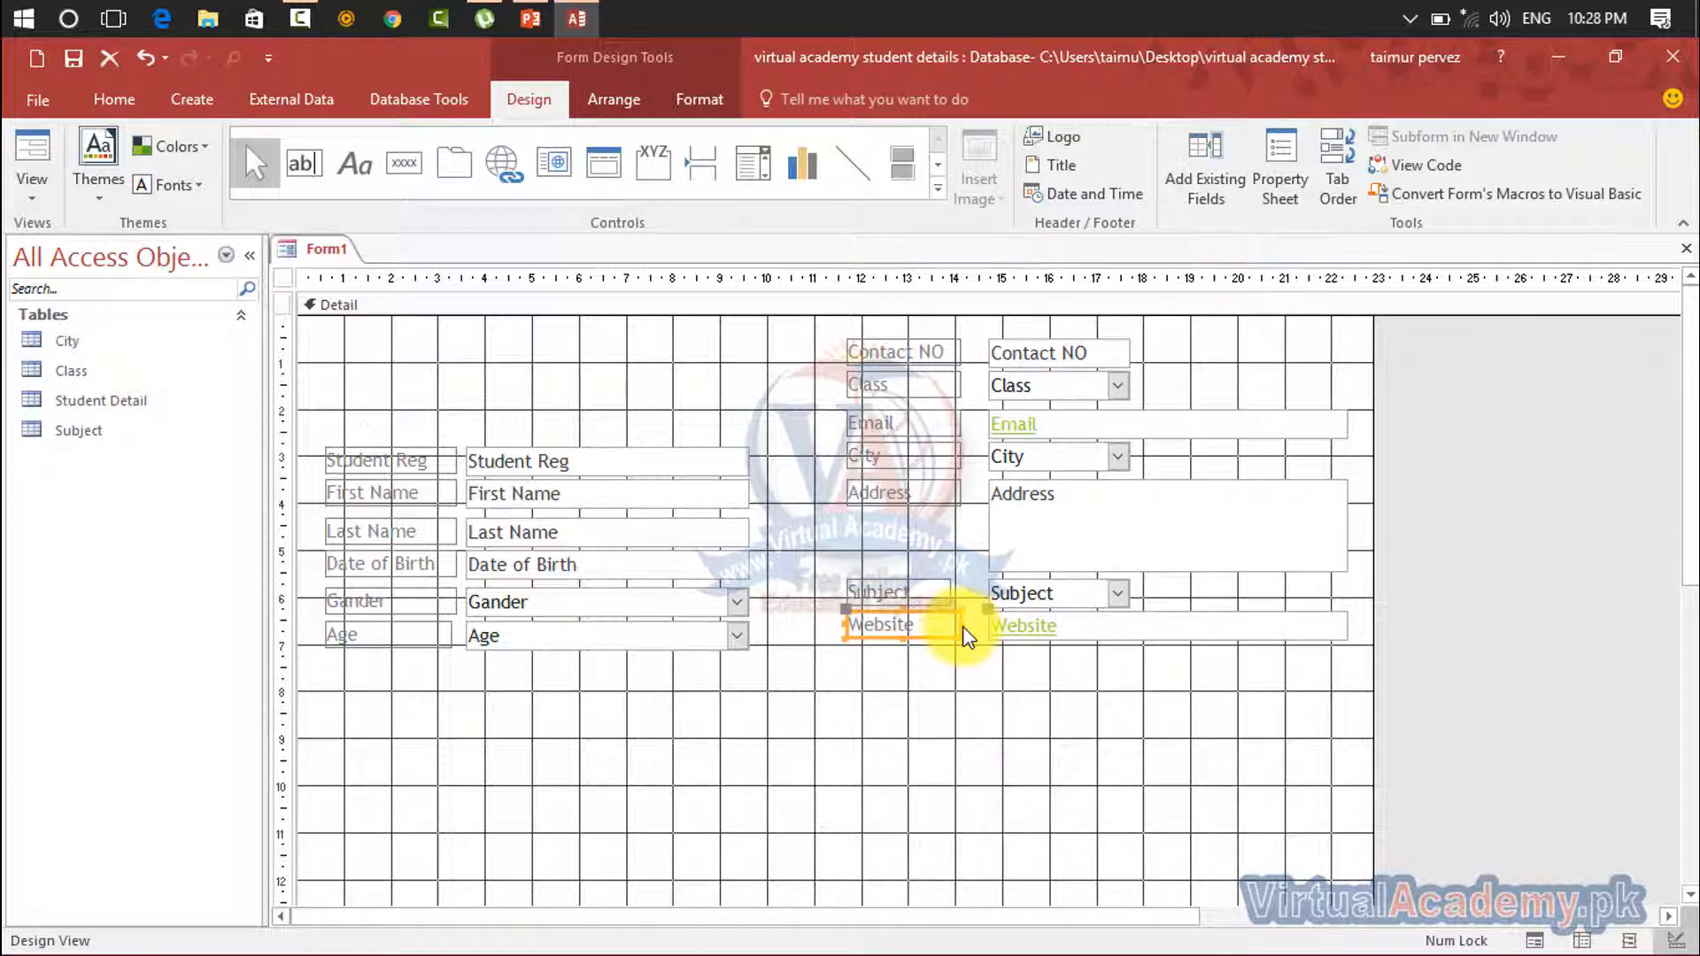
left_click_drag(958, 624, 954, 624)
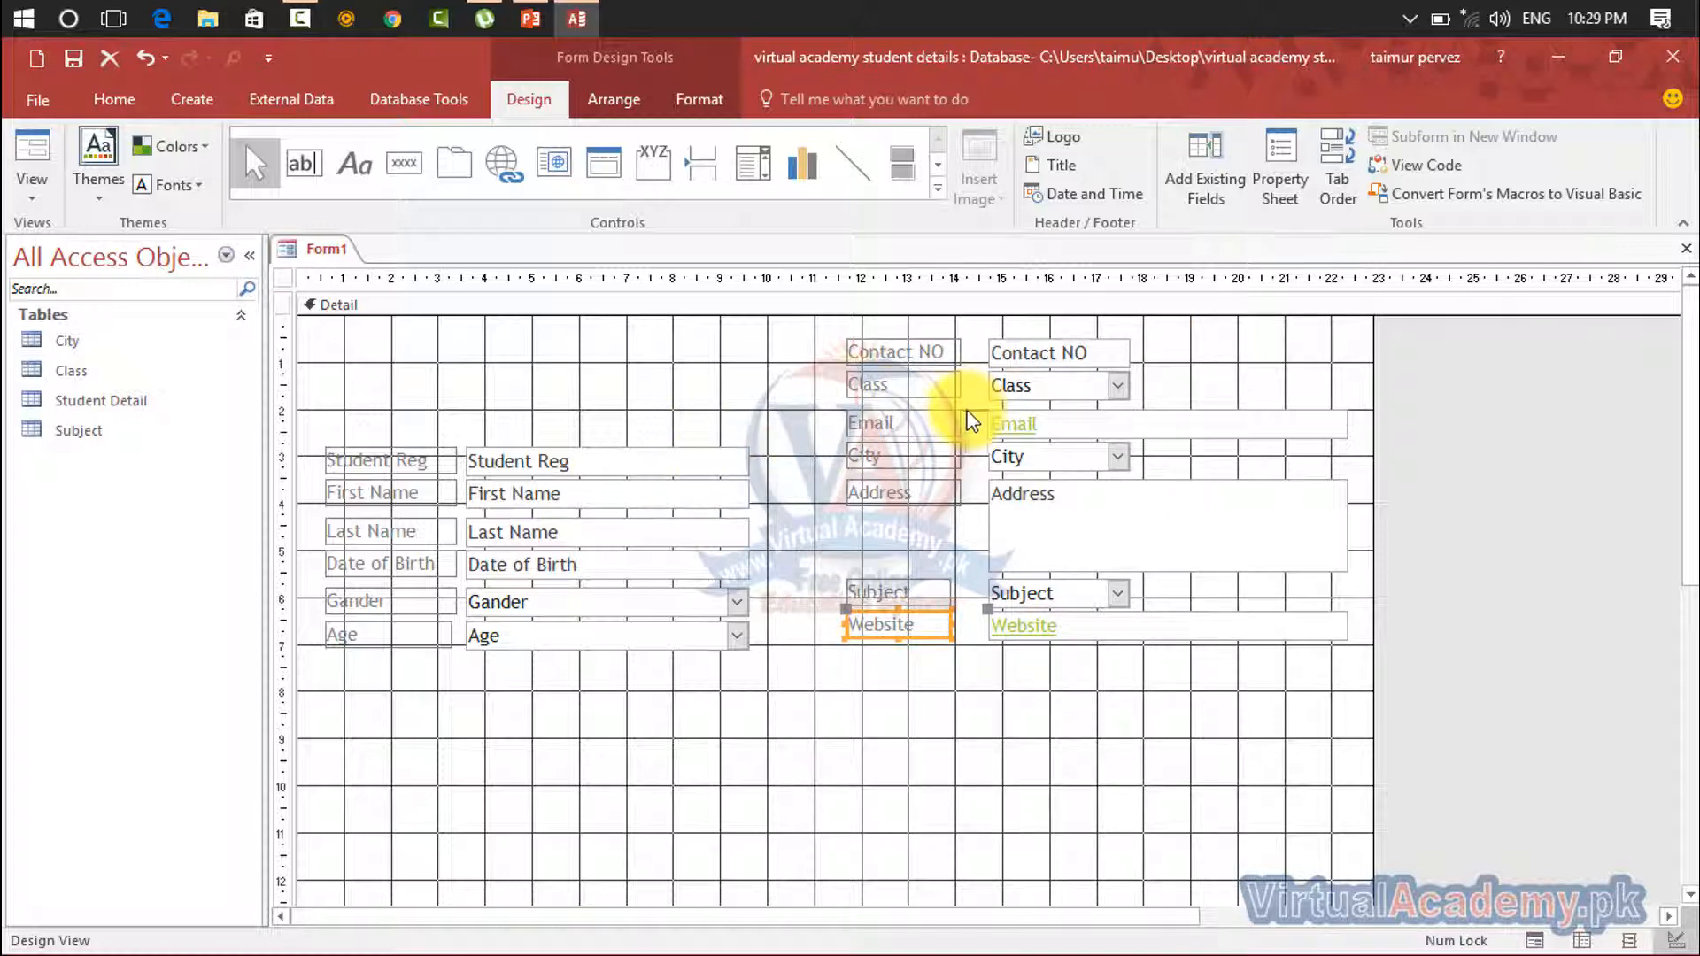
Move the Student Reg to Age group up beside the second column and narrow the Address box to about 20.5 on the ruler
left_click_drag(759, 451, 625, 544)
left_click(1219, 341)
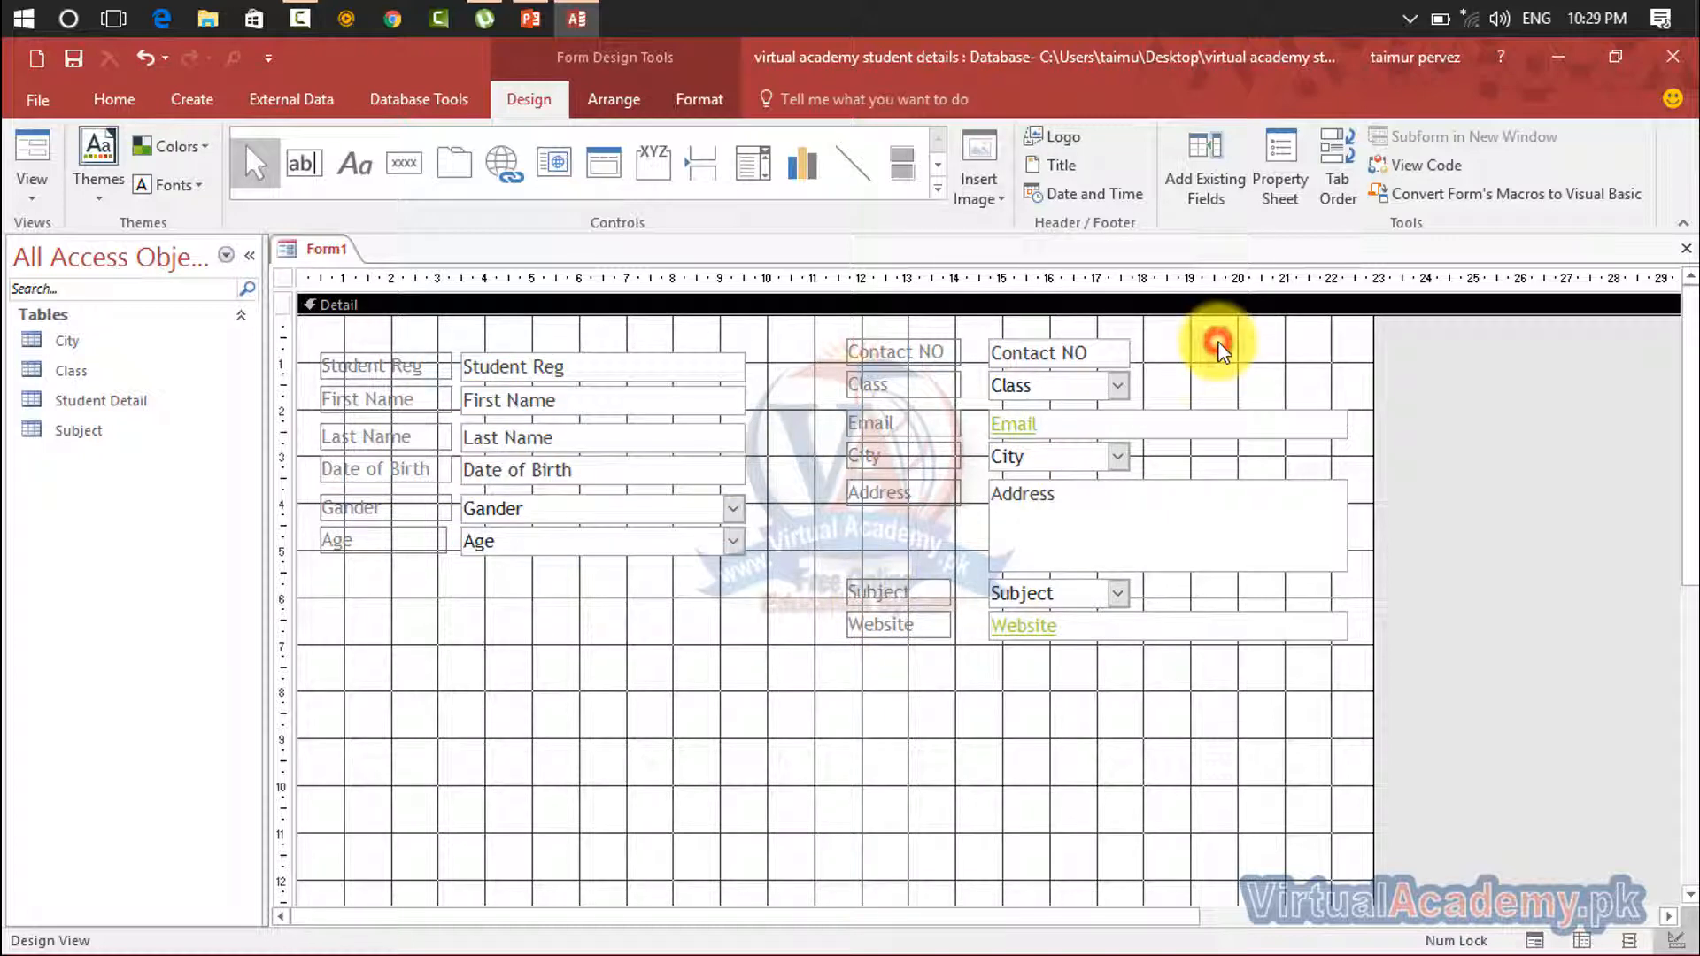
left_click(1165, 560)
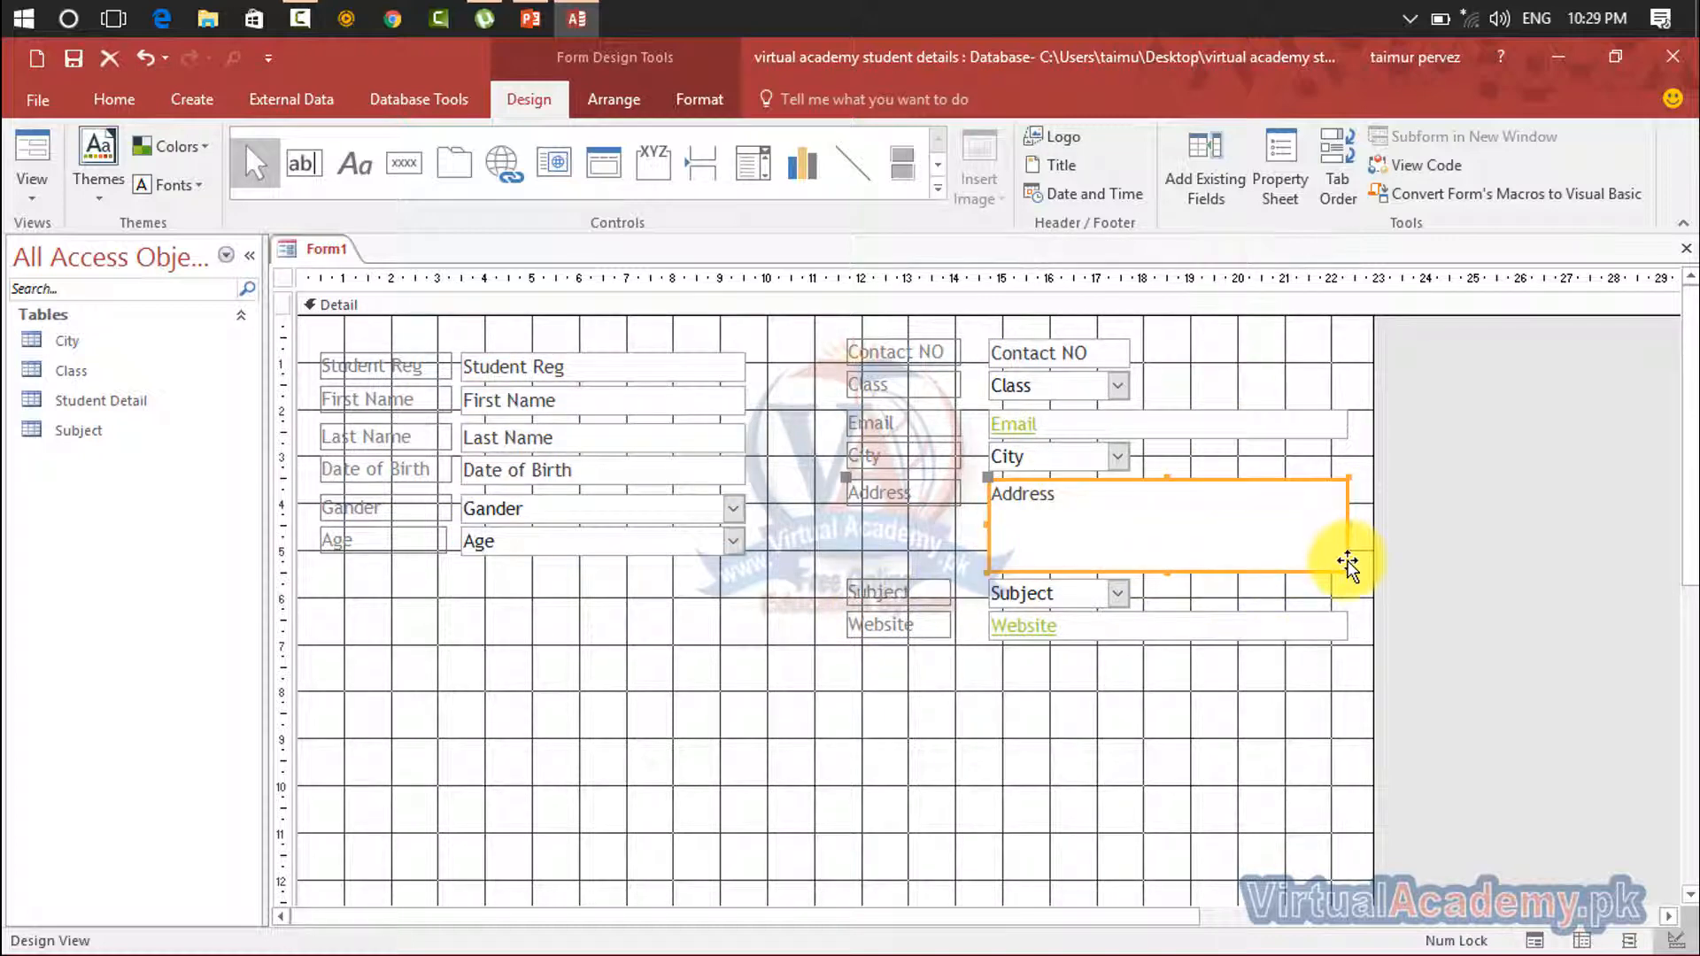
left_click_drag(1347, 570, 1266, 567)
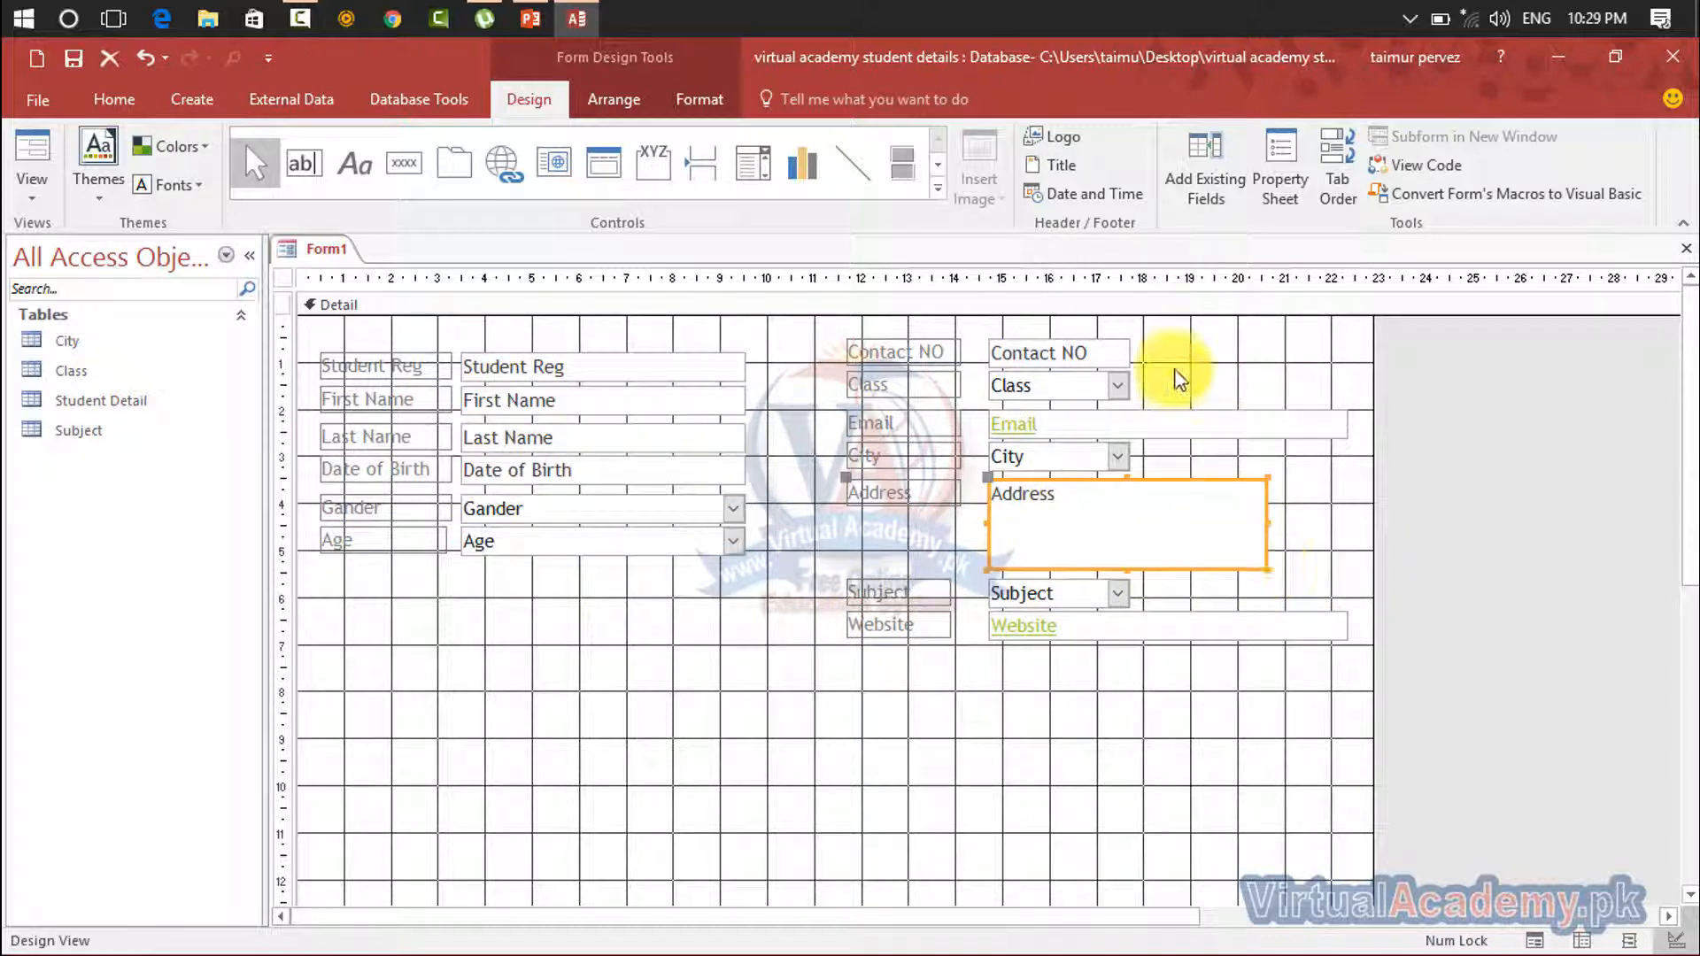
Resize the Contact NO, Class, Email and City boxes so they end at about 20.5 on the horizontal ruler
left_click(1175, 347)
left_click_drag(1137, 327, 1067, 462)
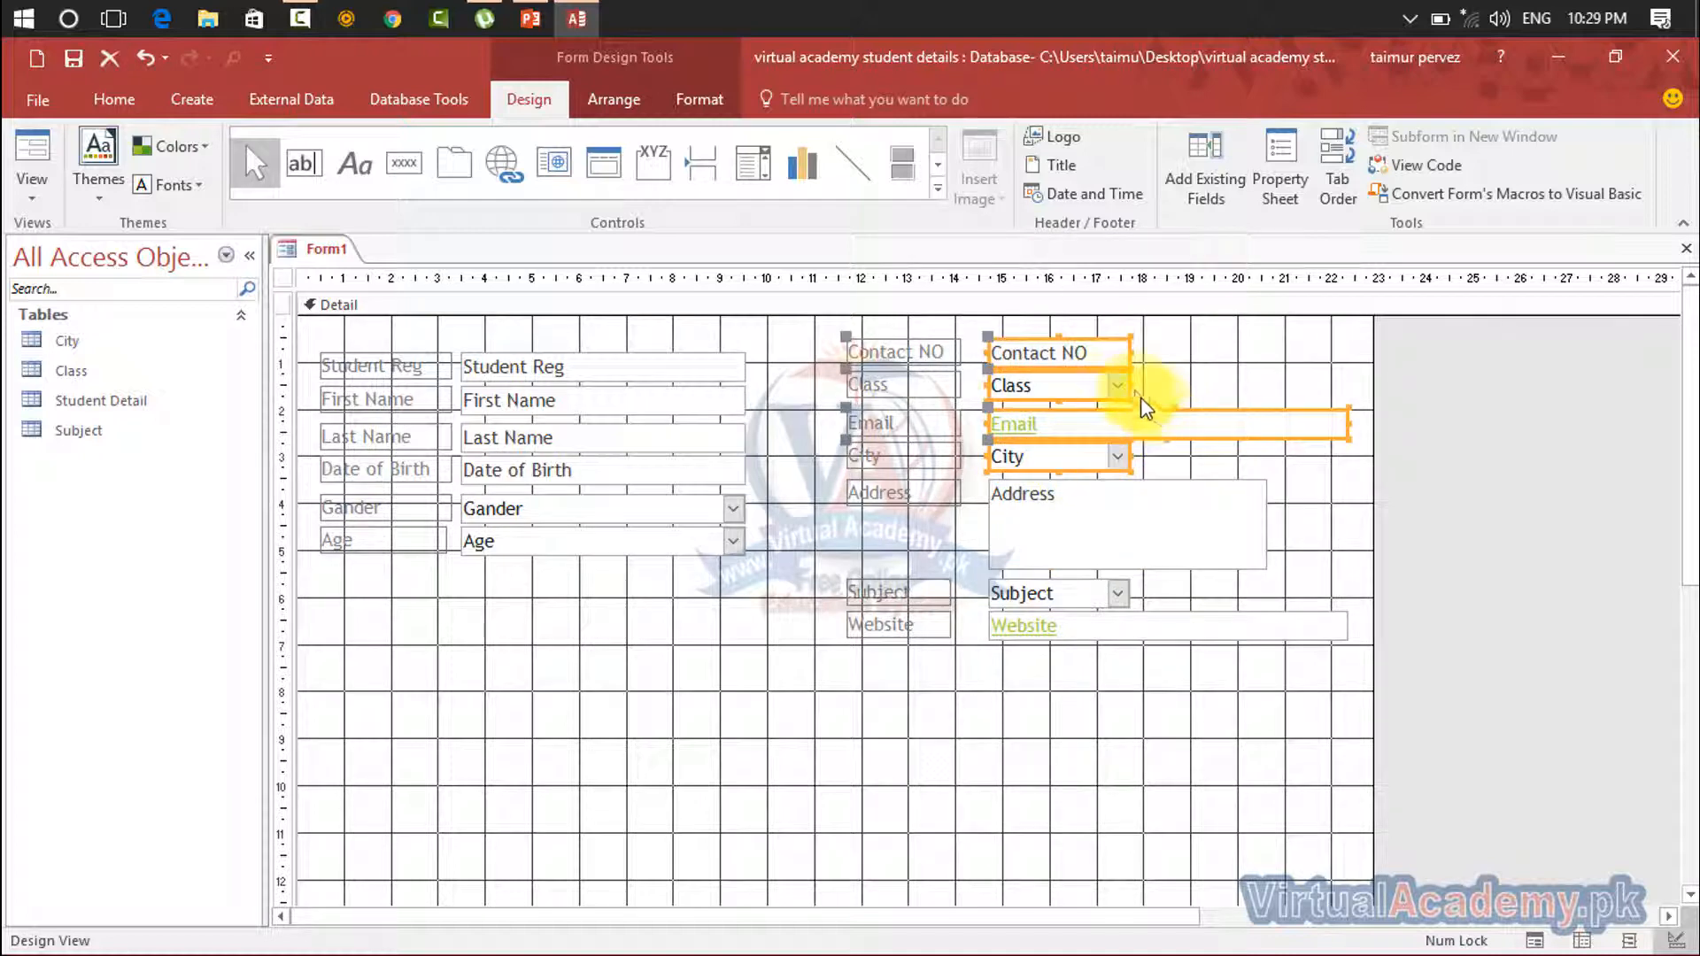
left_click_drag(1132, 386, 1220, 386)
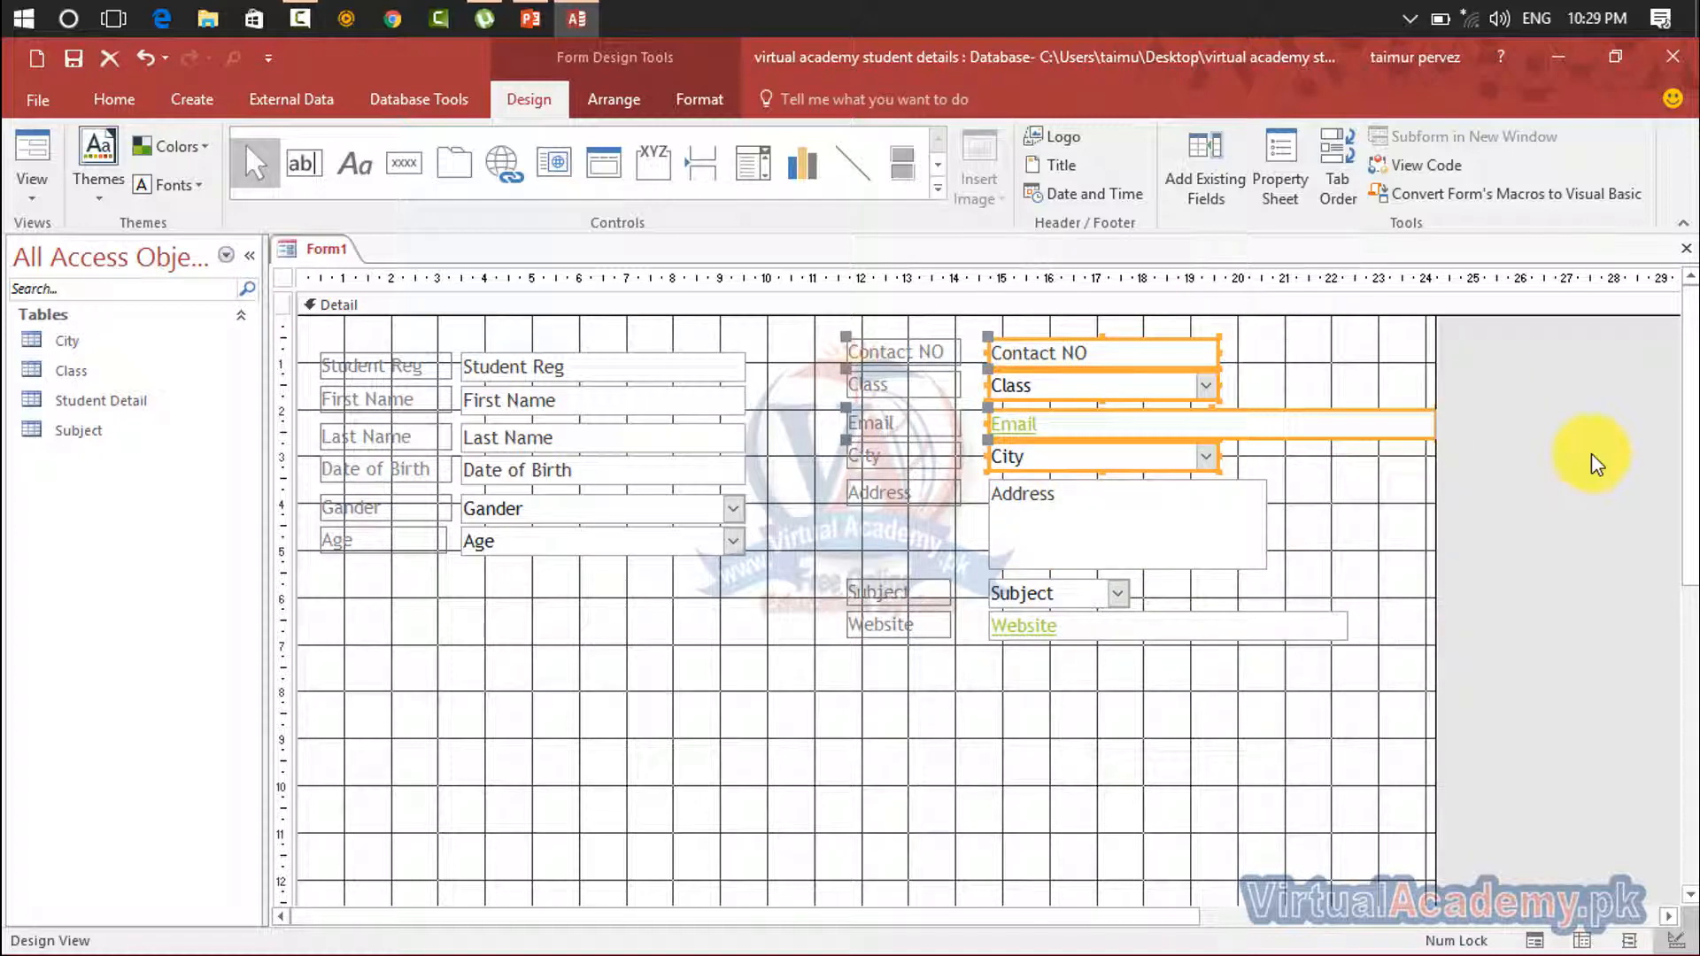
left_click(1428, 428)
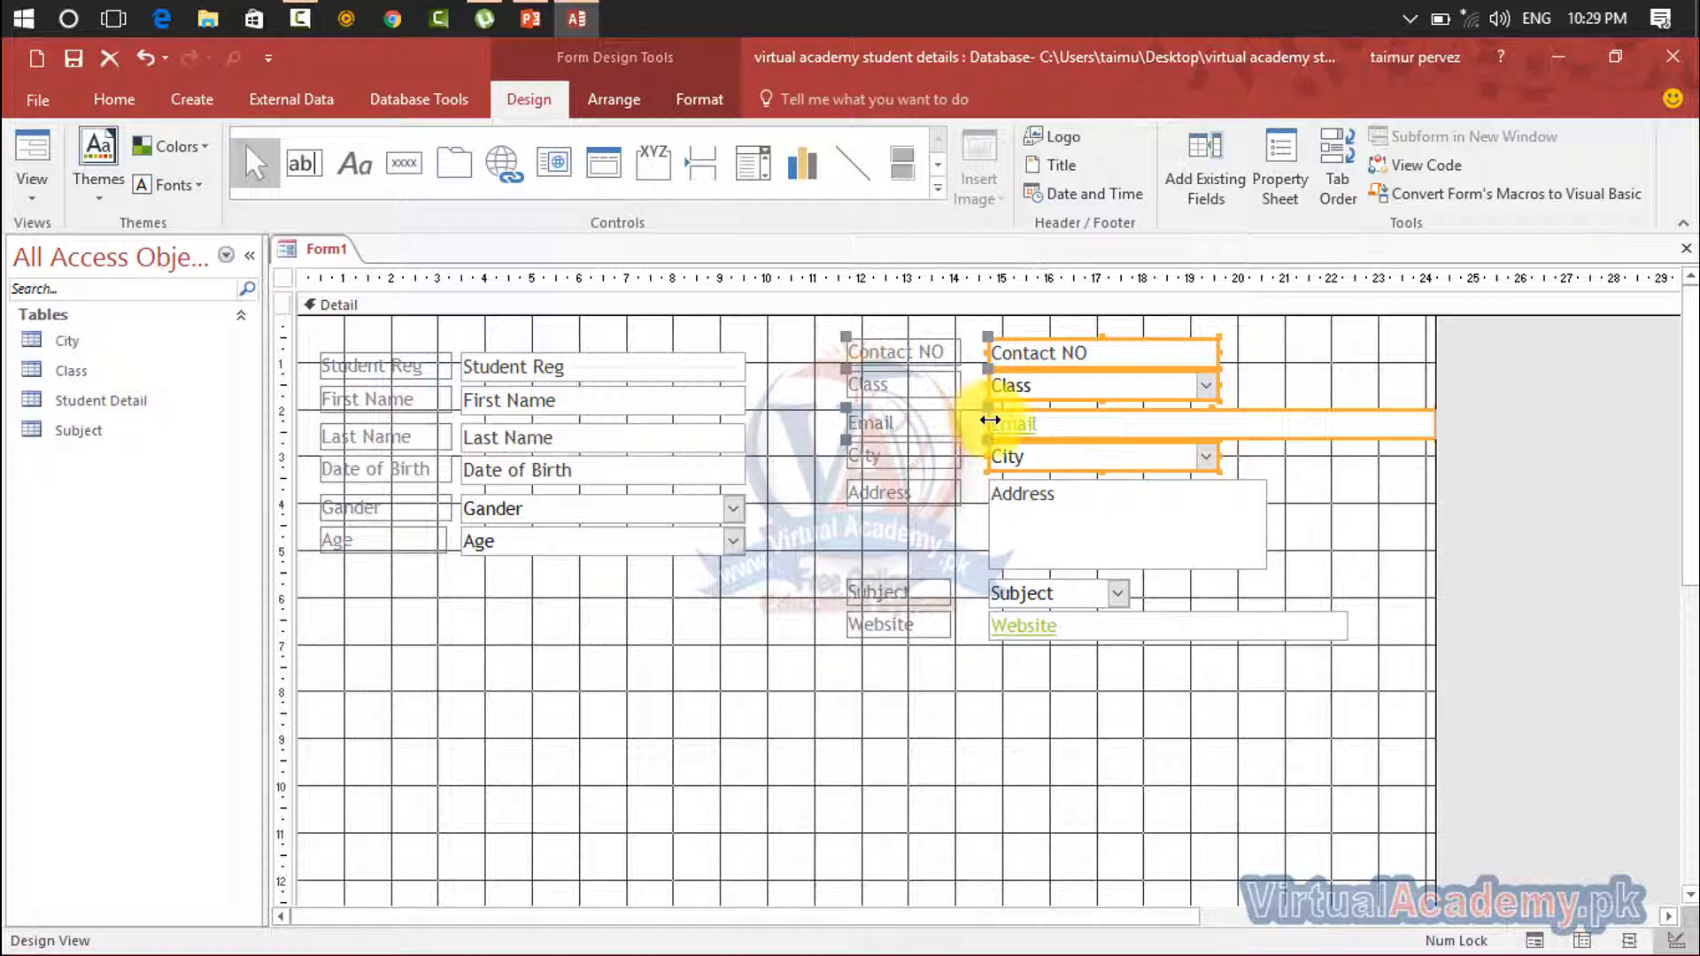
left_click_drag(994, 424, 1047, 424)
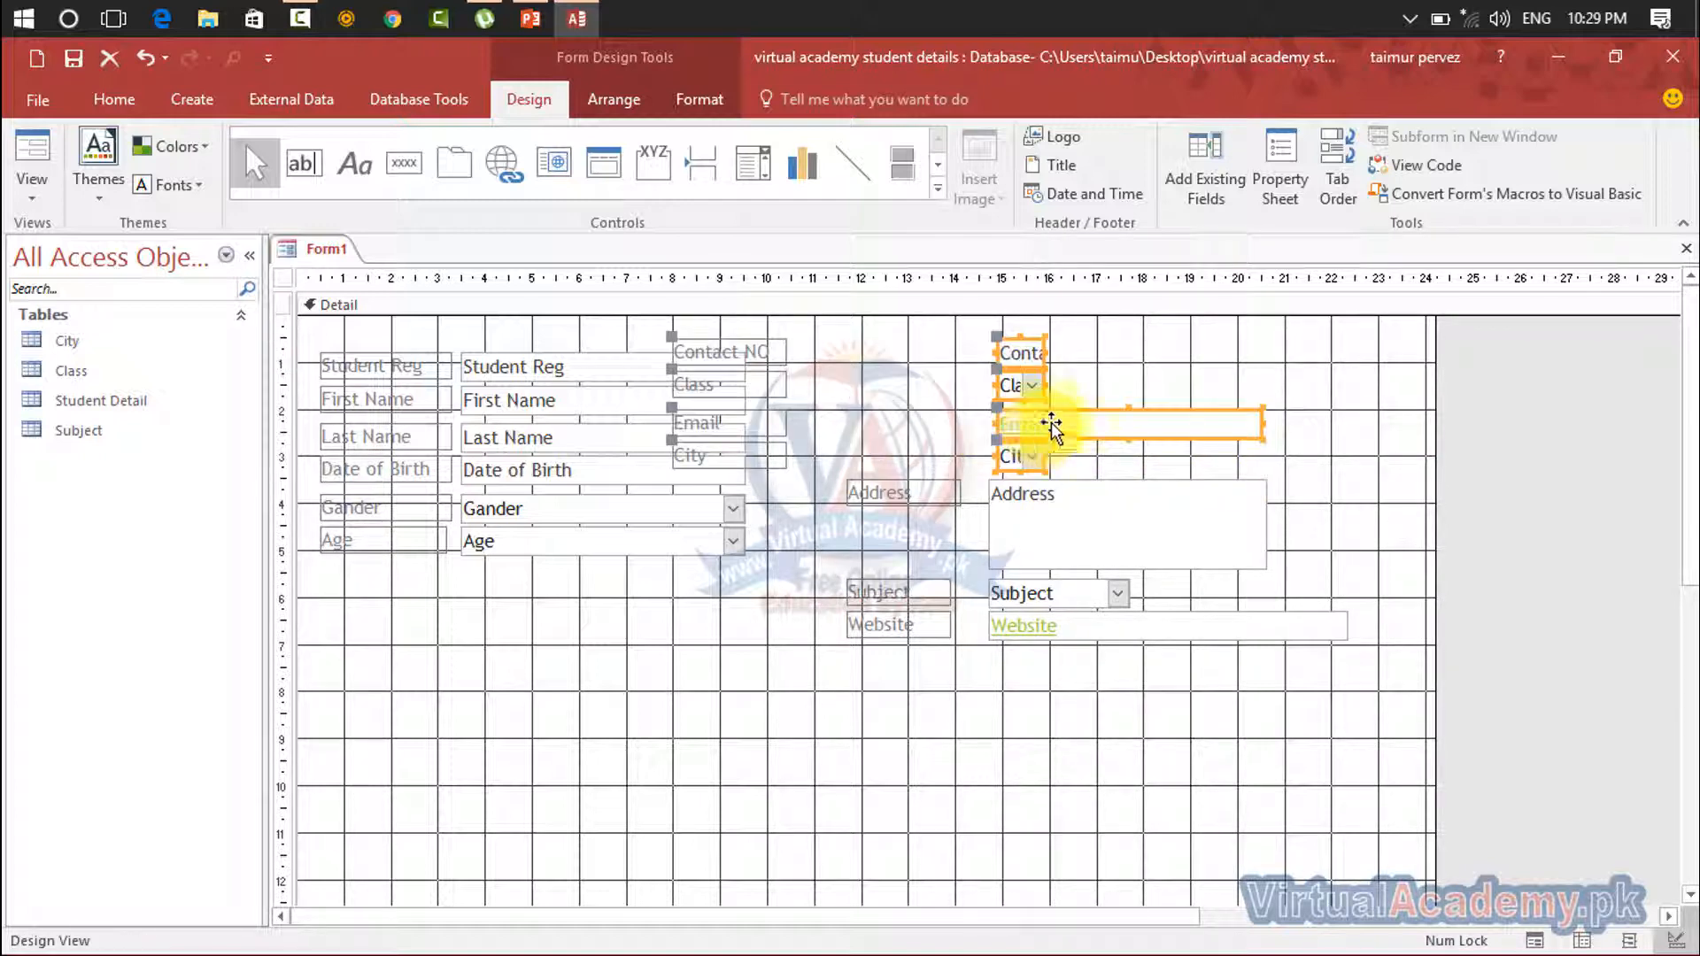
mouse_move(1047, 352)
left_mouse_down()
mouse_move(1077, 331)
mouse_move(1040, 384)
mouse_move(1054, 352)
mouse_move(1266, 345)
left_mouse_up()
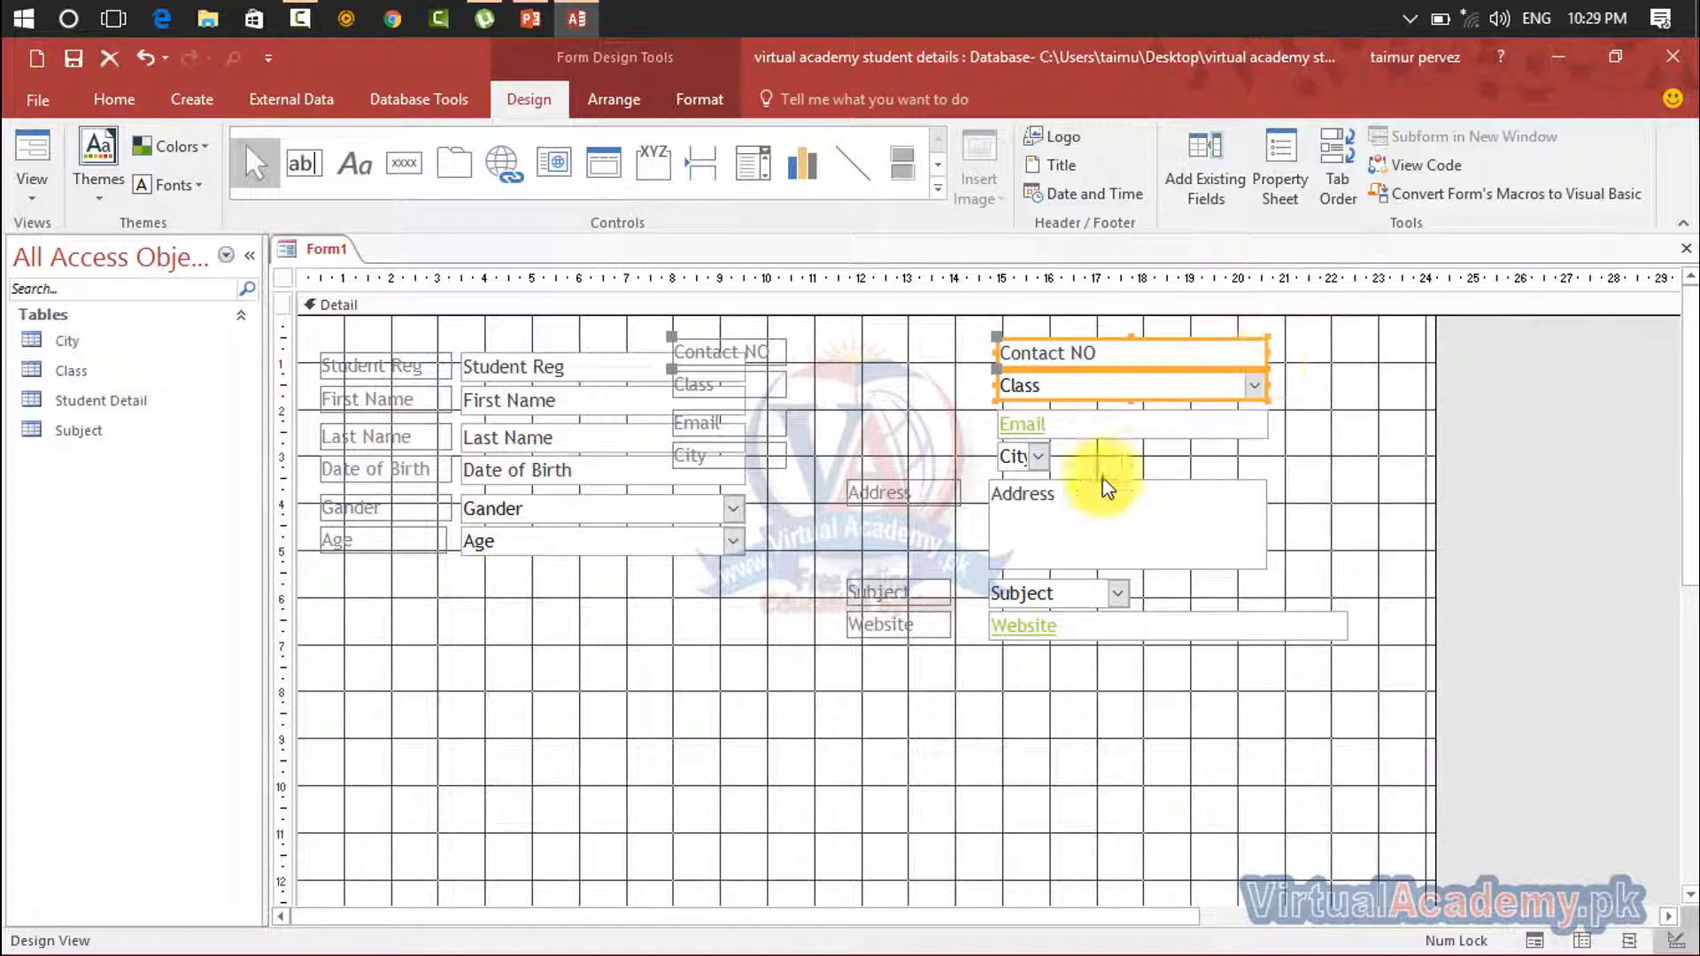
left_click_drag(1063, 469, 1252, 468)
Align the Contact NO, Class and Email fields with the left edge of the City field
left_click(1325, 332)
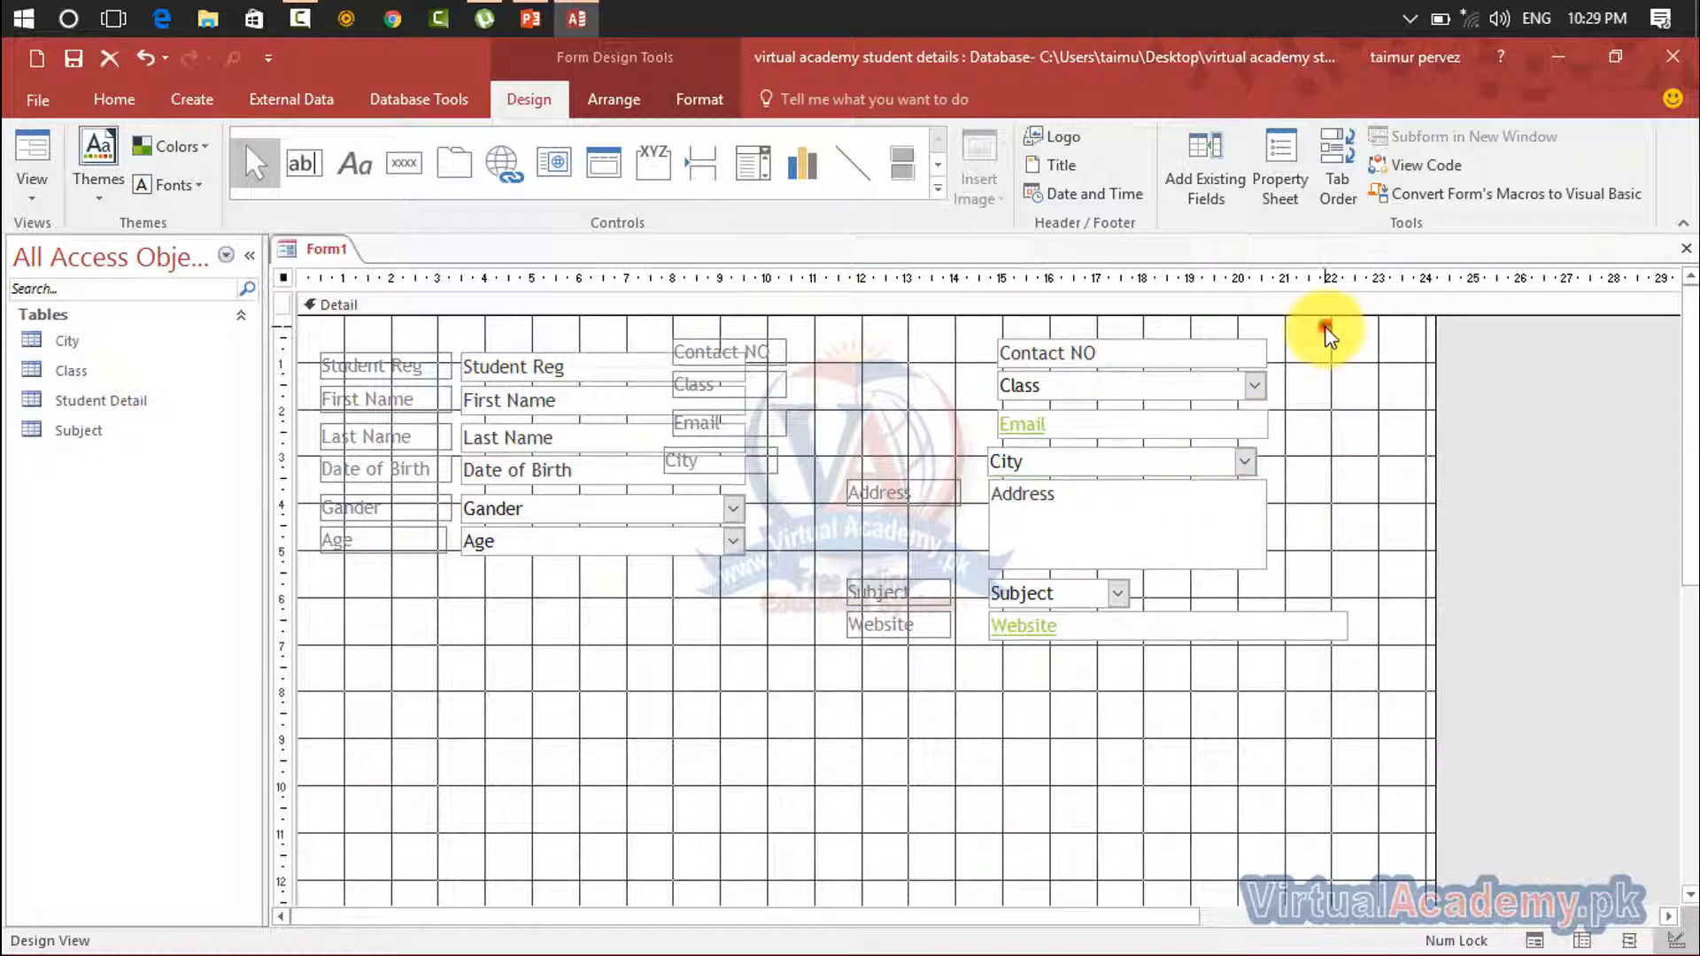
left_click_drag(1325, 332, 1233, 443)
left_click(995, 808)
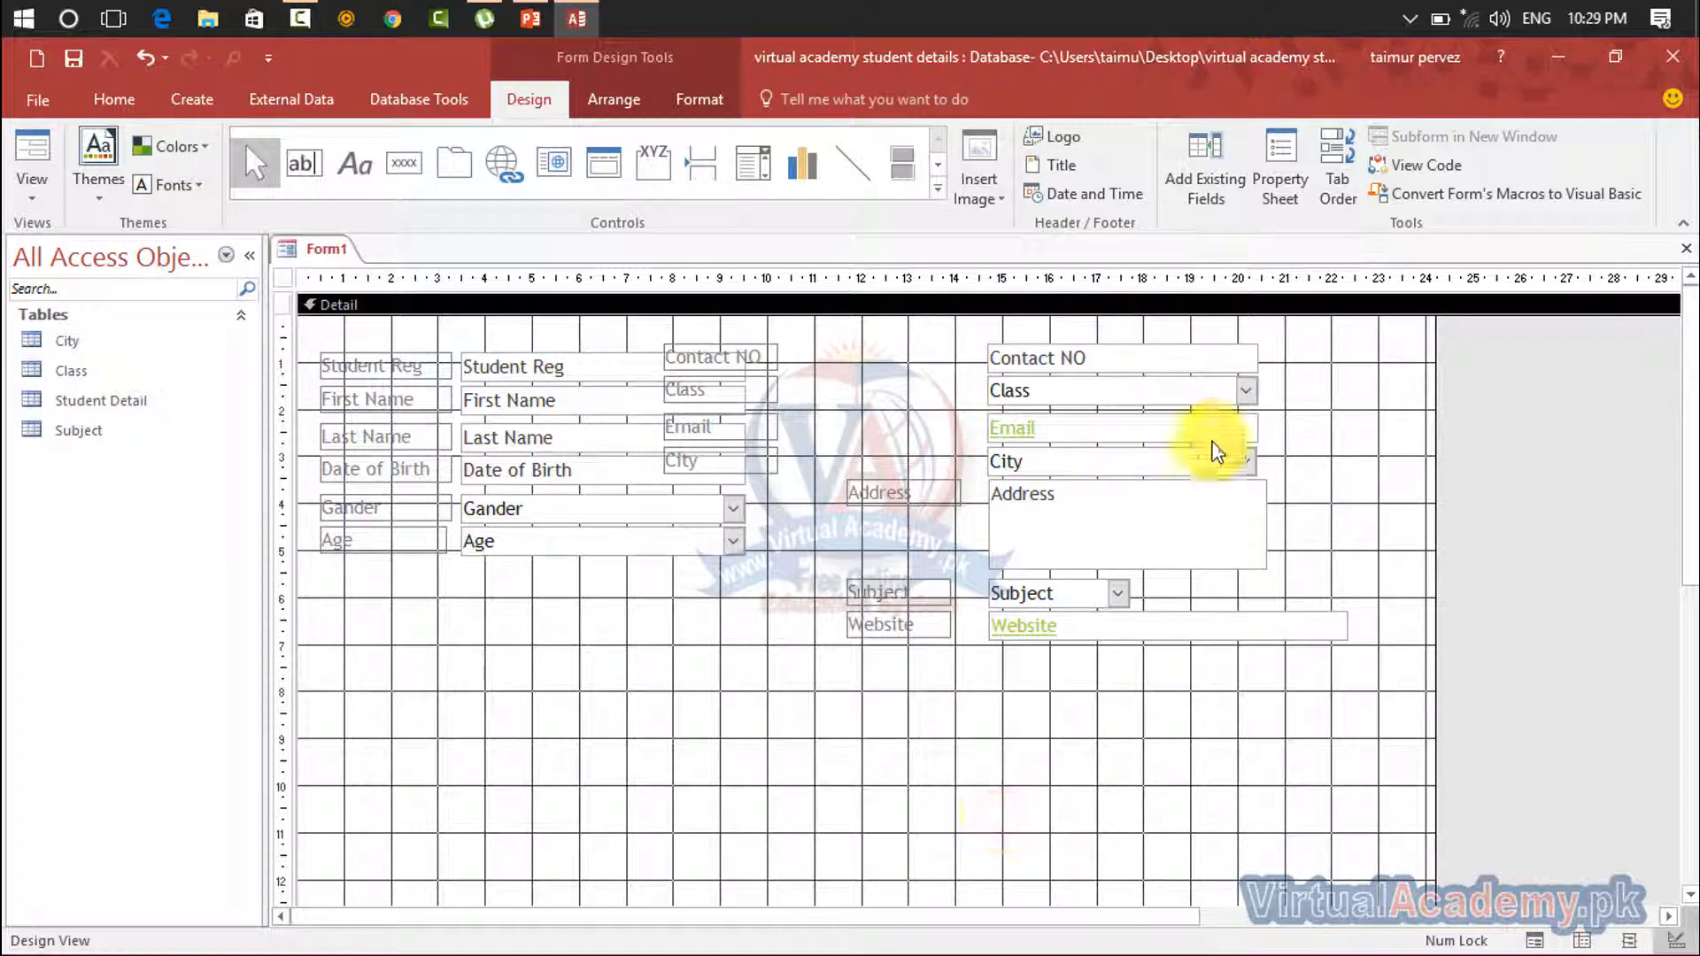
Move all fields of the form about 3 ruler units down, and close the form without saving it
left_click_drag(1326, 321, 370, 787)
left_click_drag(523, 478, 538, 629)
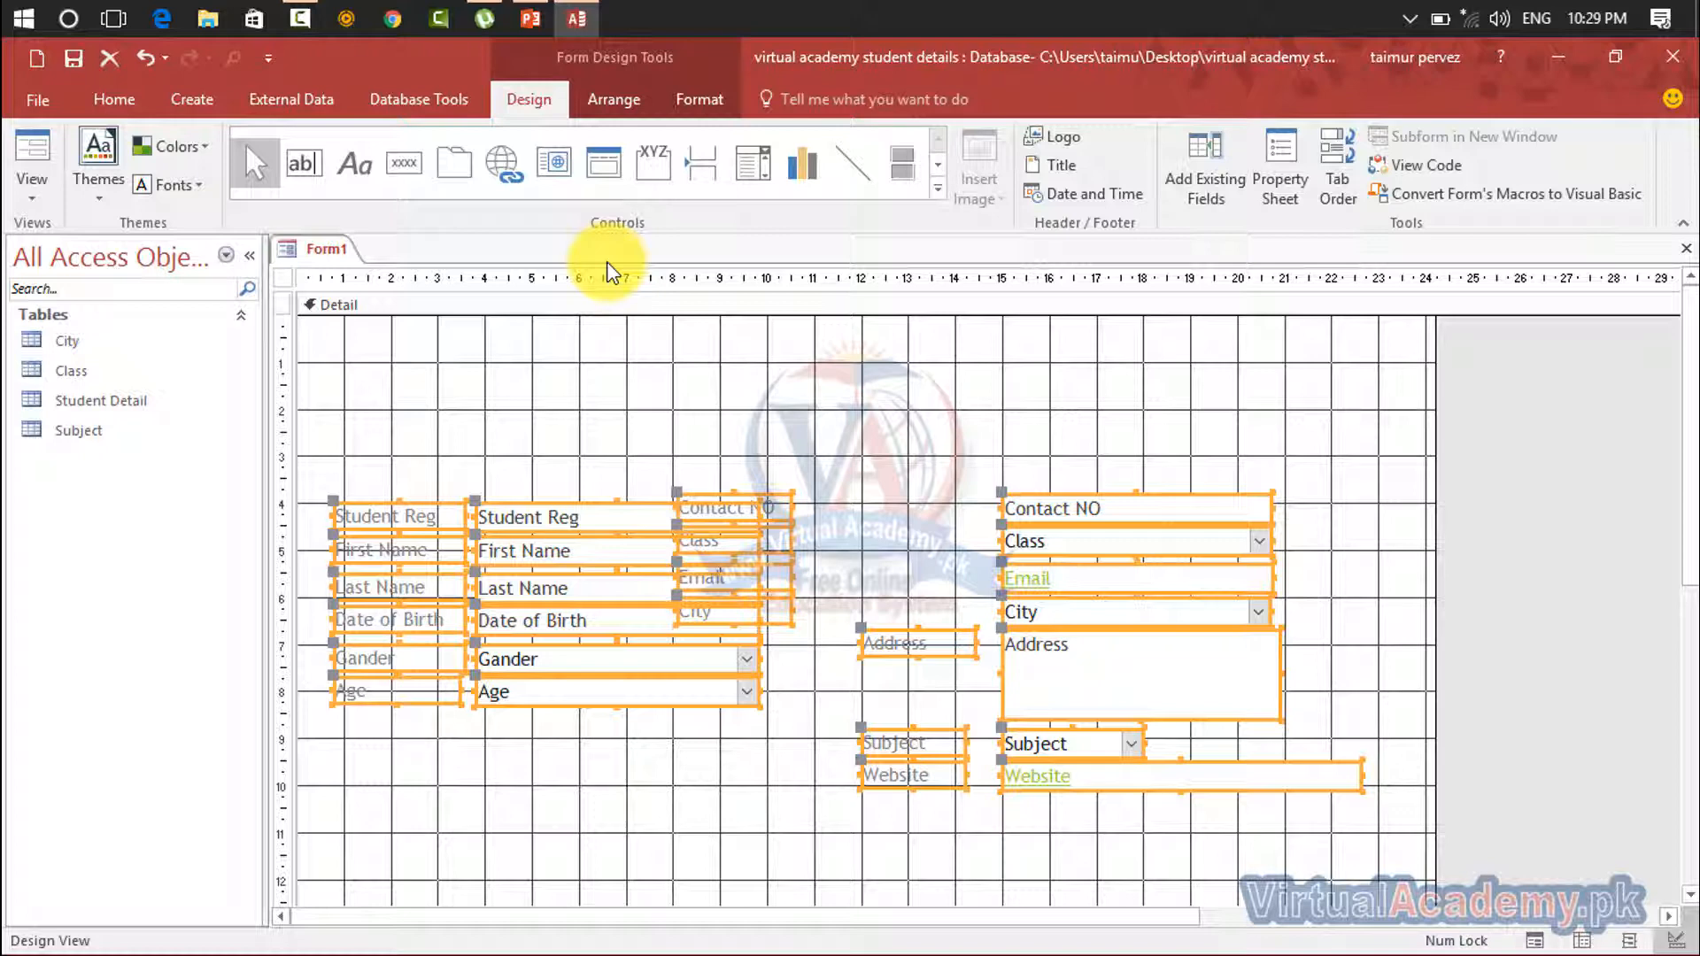
left_click(1685, 255)
left_click(852, 578)
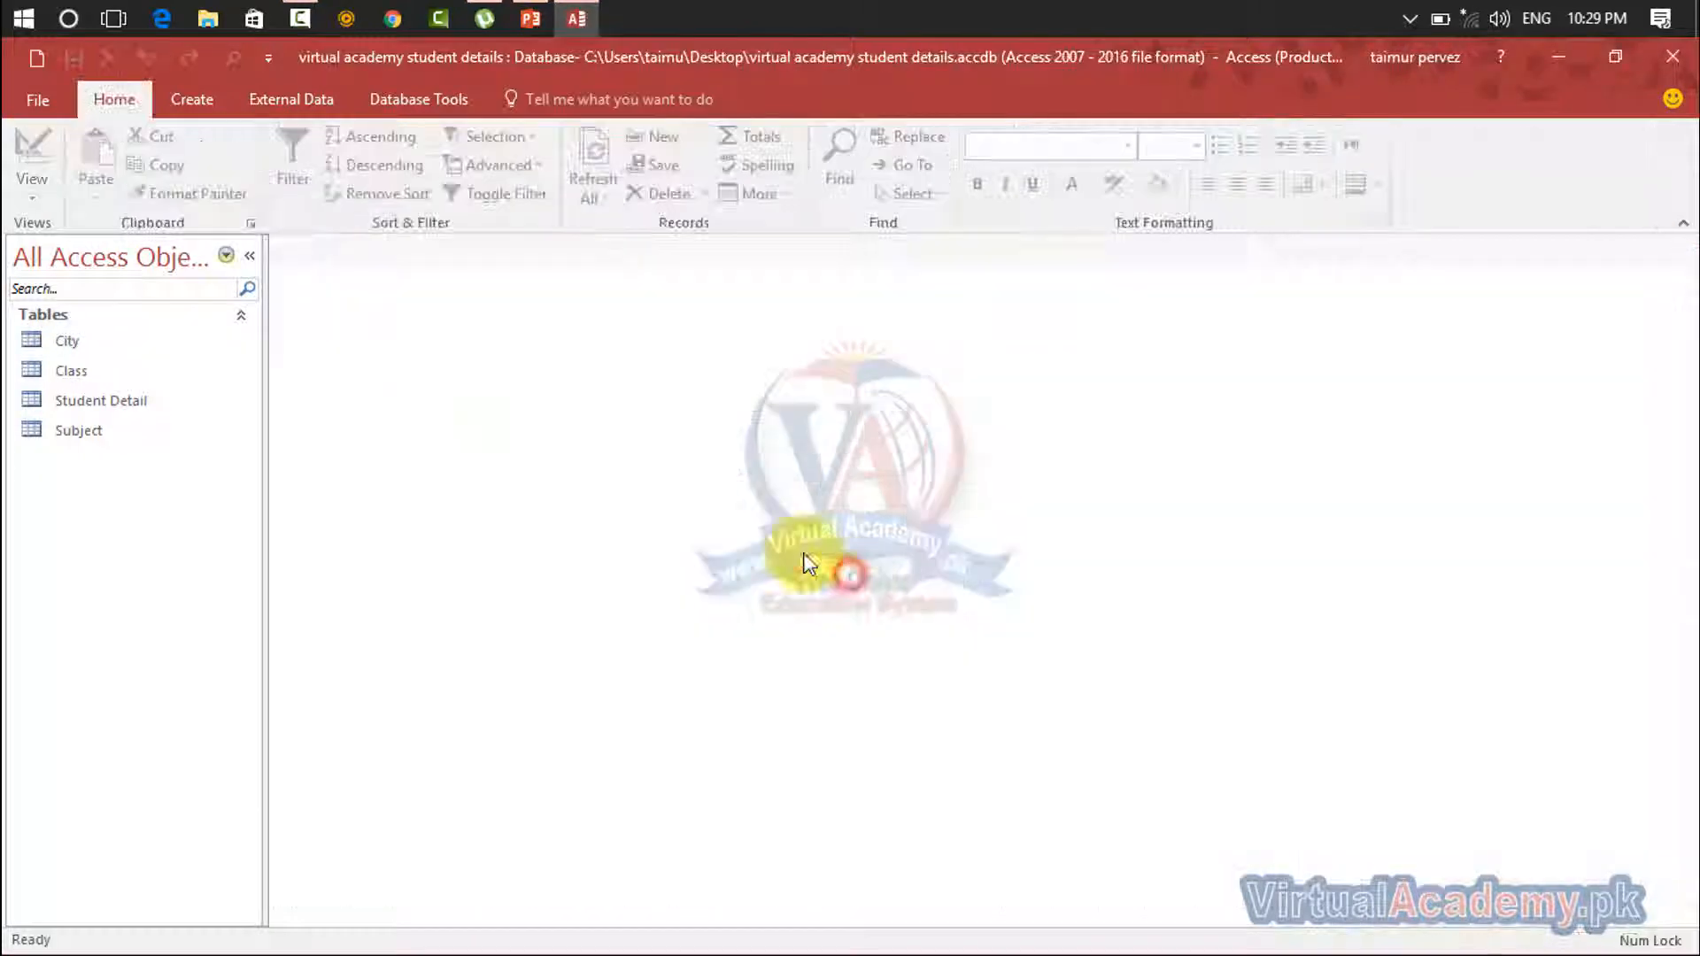
Create a blank form and place Student Reg twice and First Name once from the Student Detail table on it
left_click(115, 403)
left_click(193, 103)
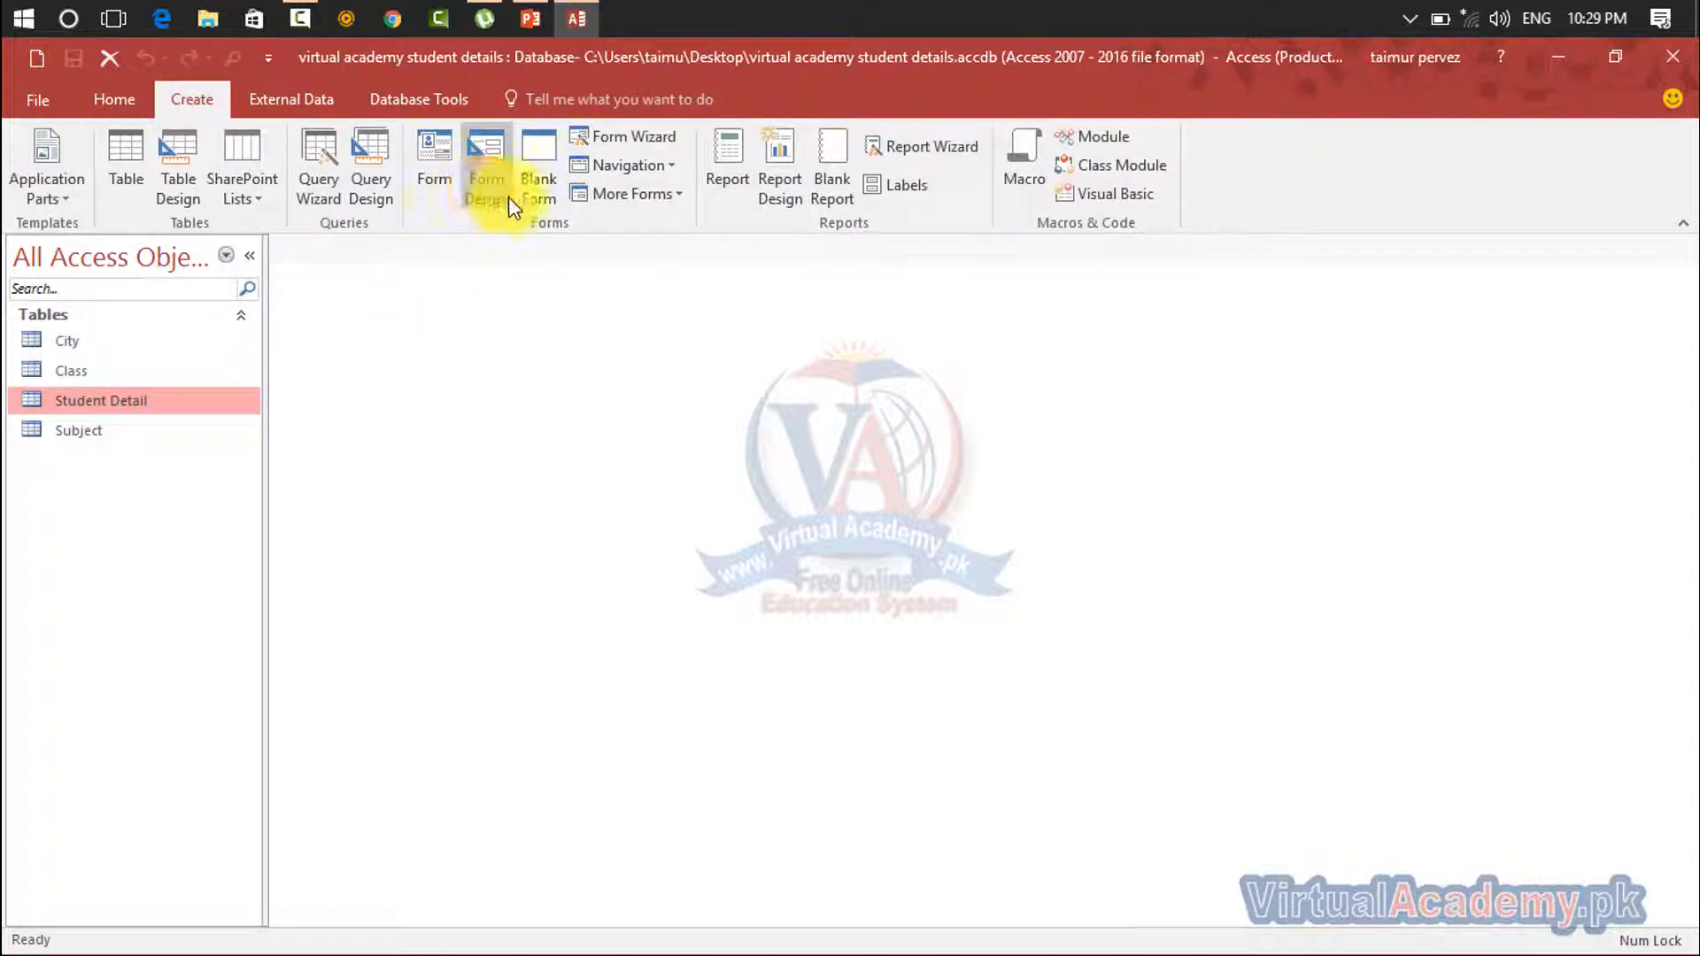
left_click(534, 186)
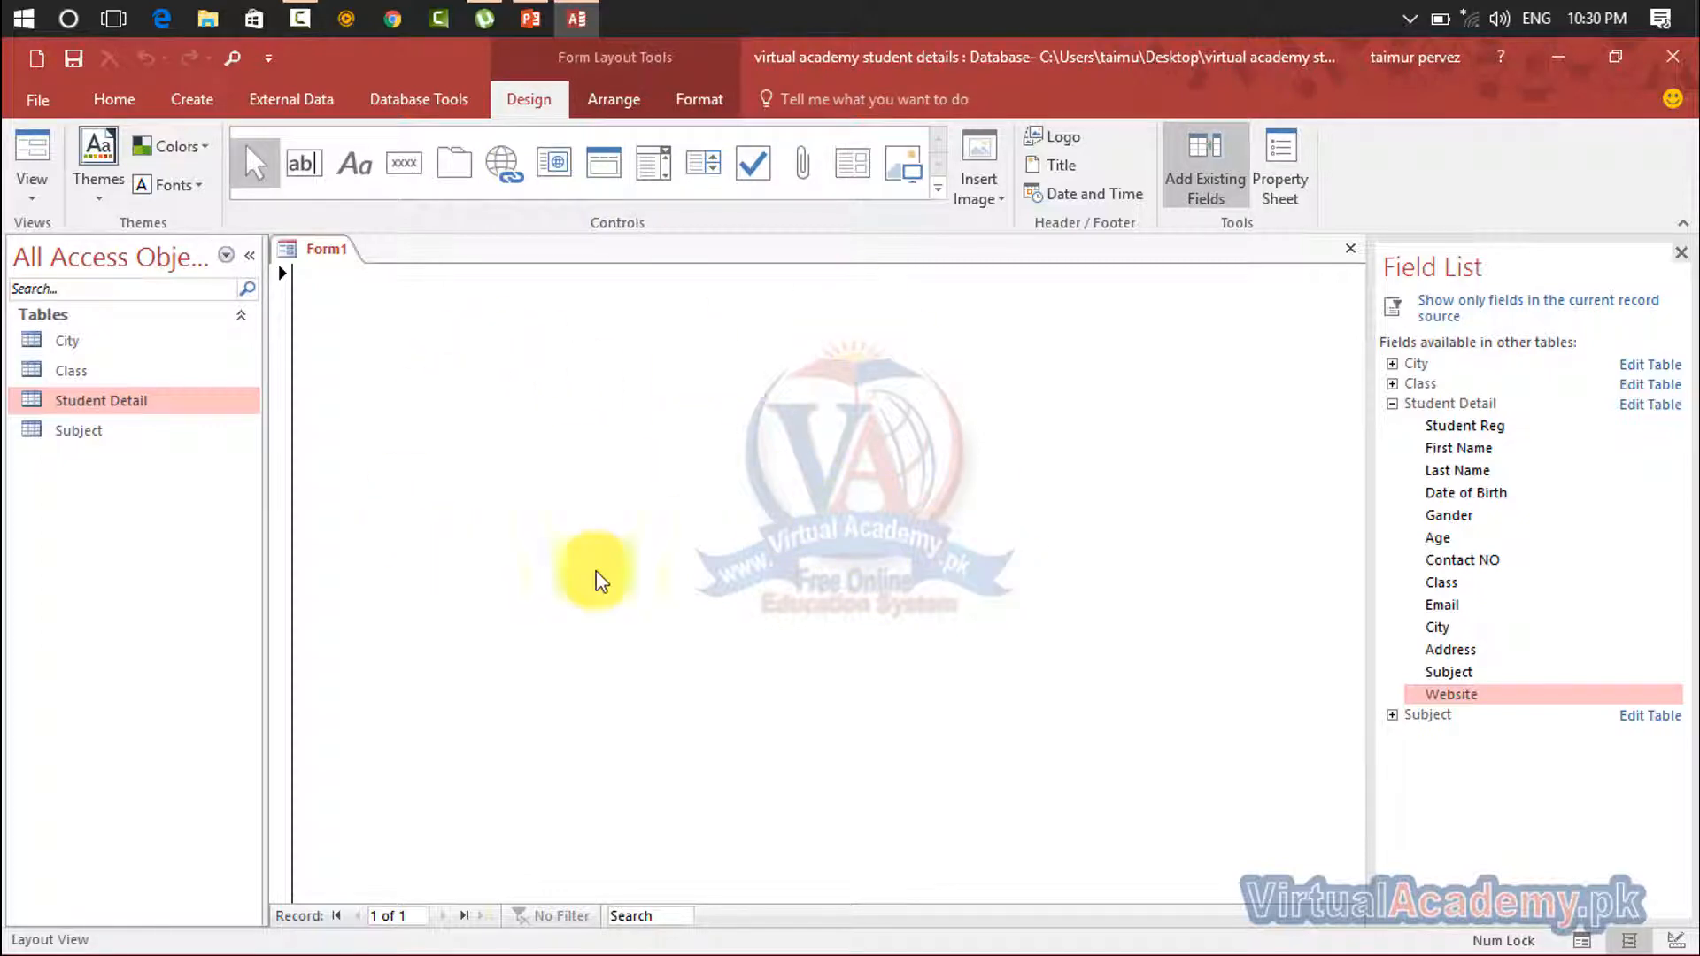
left_click(1459, 428)
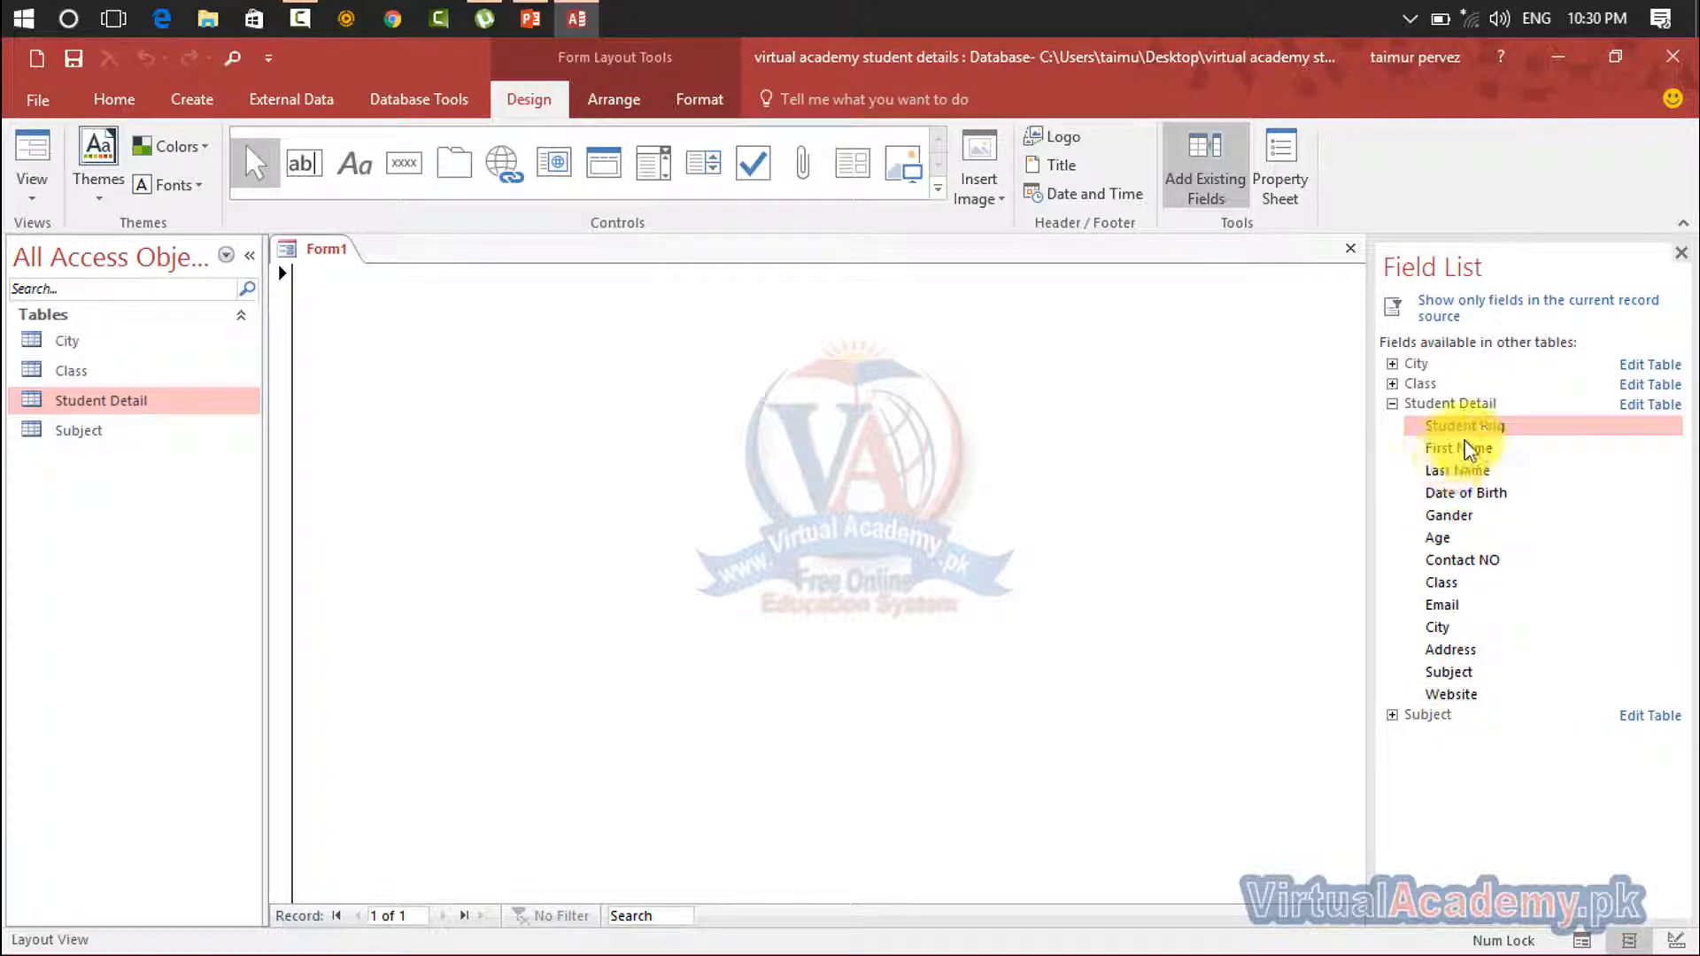
left_click_drag(1466, 427, 604, 320)
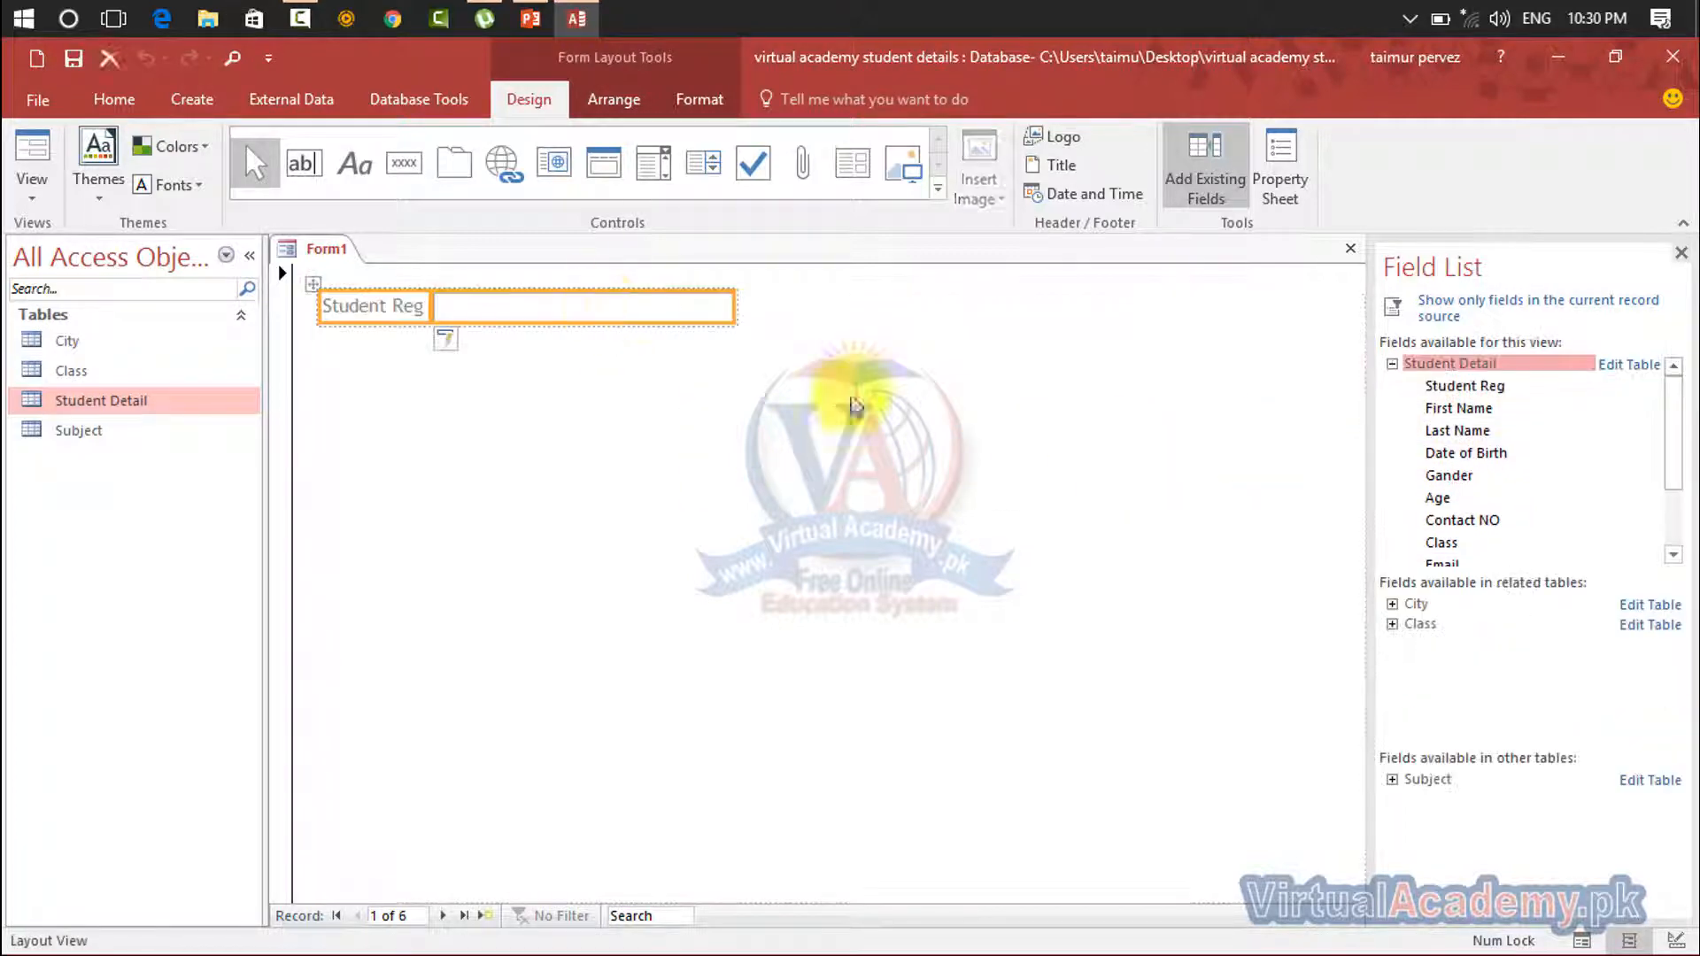
left_click_drag(1491, 387, 548, 423)
left_click_drag(1474, 418, 619, 532)
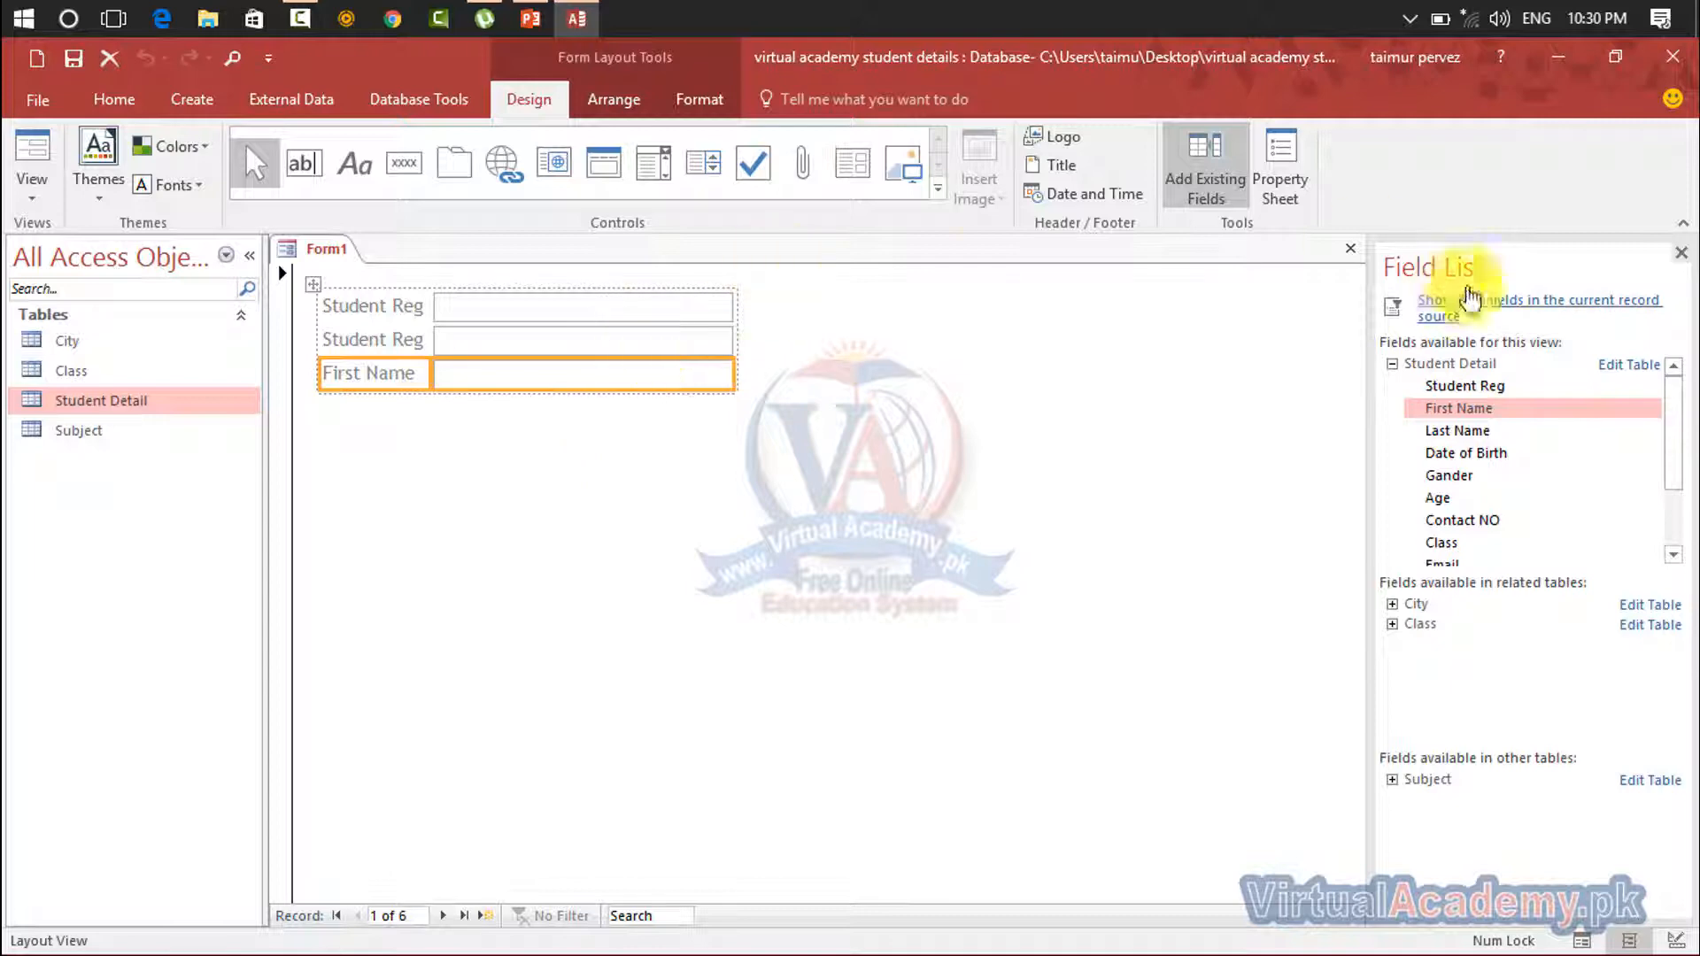
Close the Field List and discard the blank form without saving it
left_click(1685, 259)
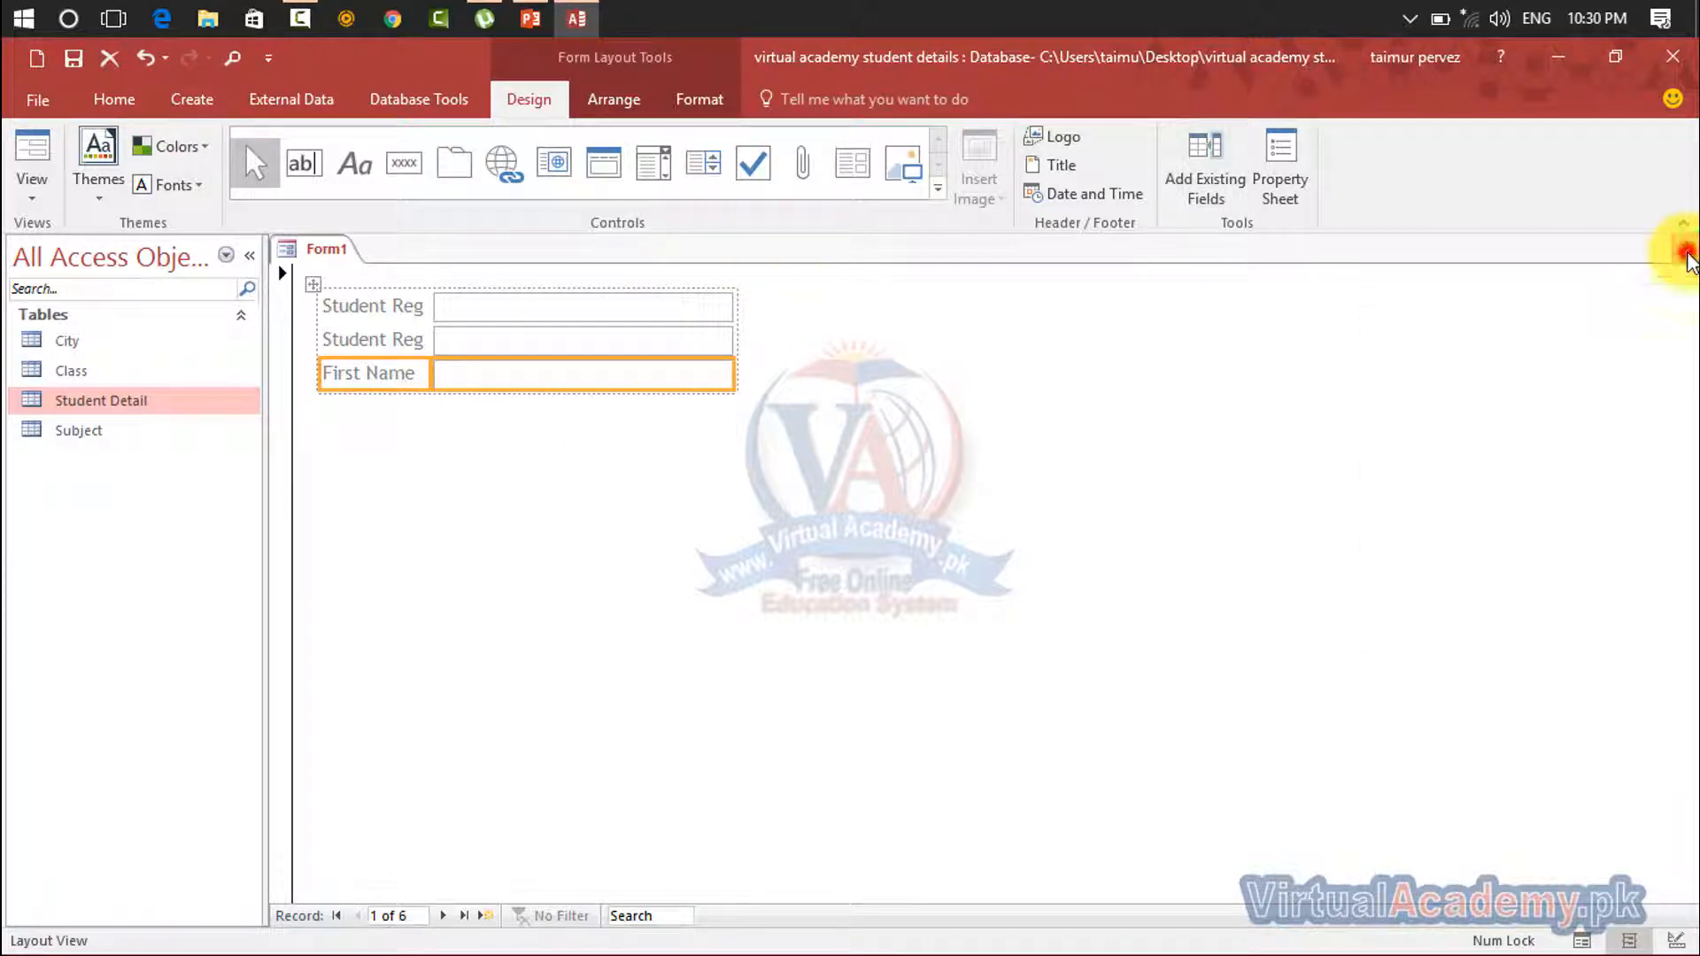
left_click(1686, 255)
left_click(841, 580)
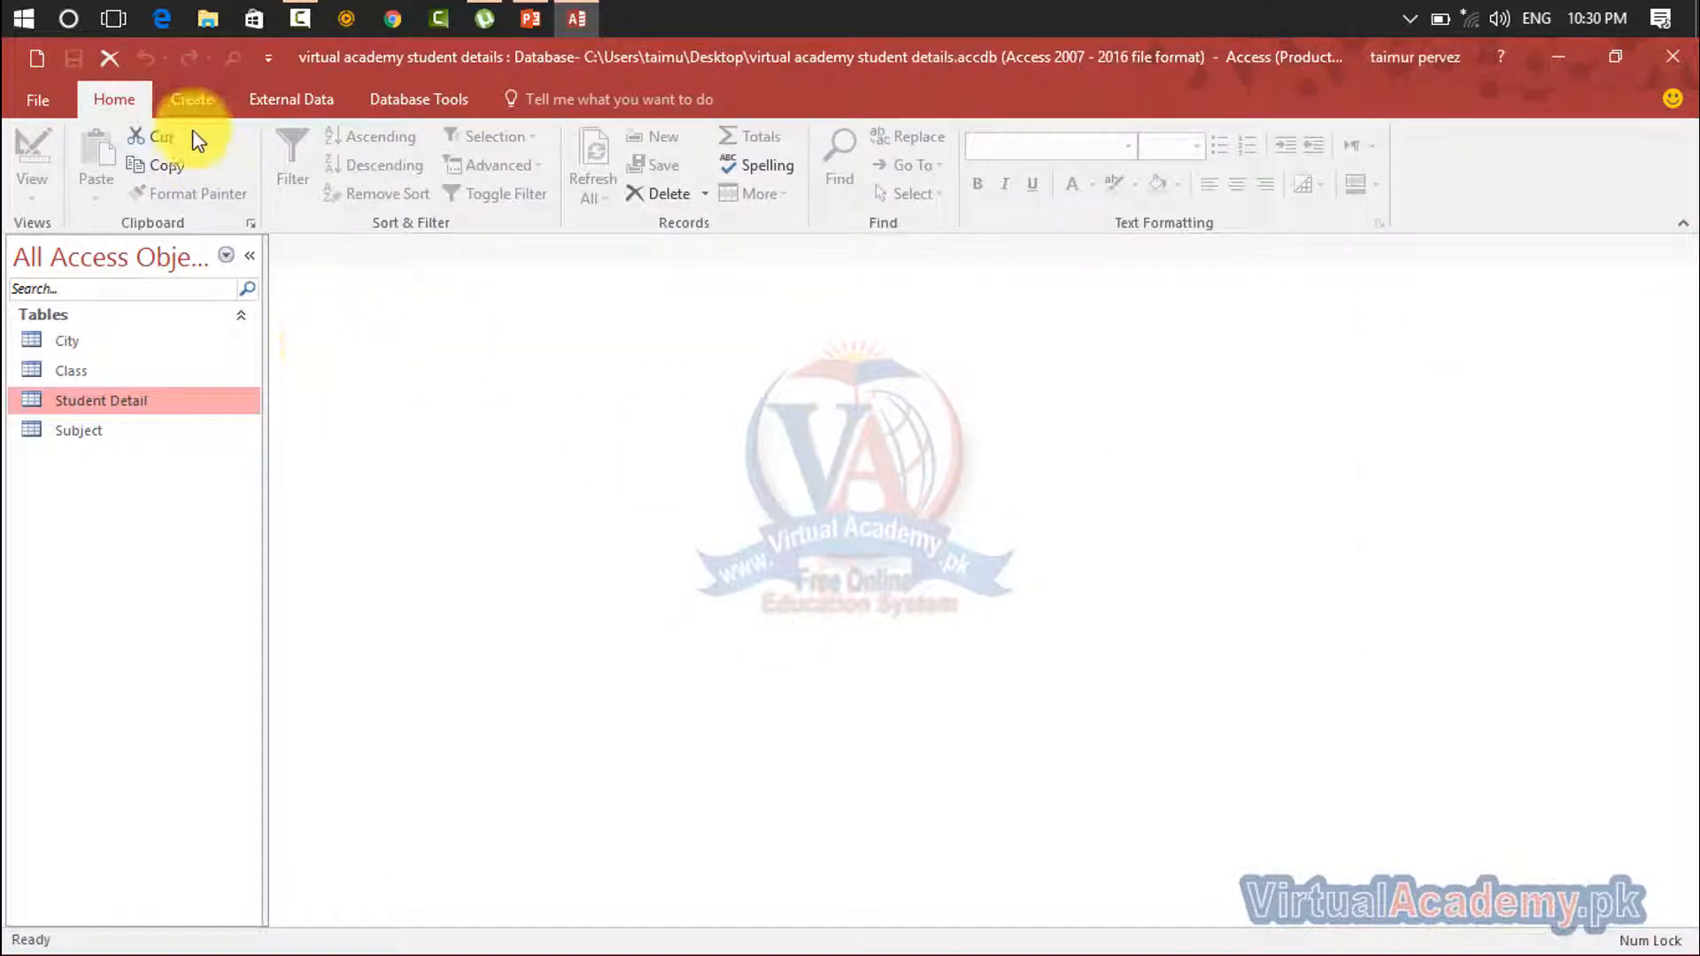
View the first page of the Form Wizard for the Student Detail table, and cancel the wizard
left_click(193, 104)
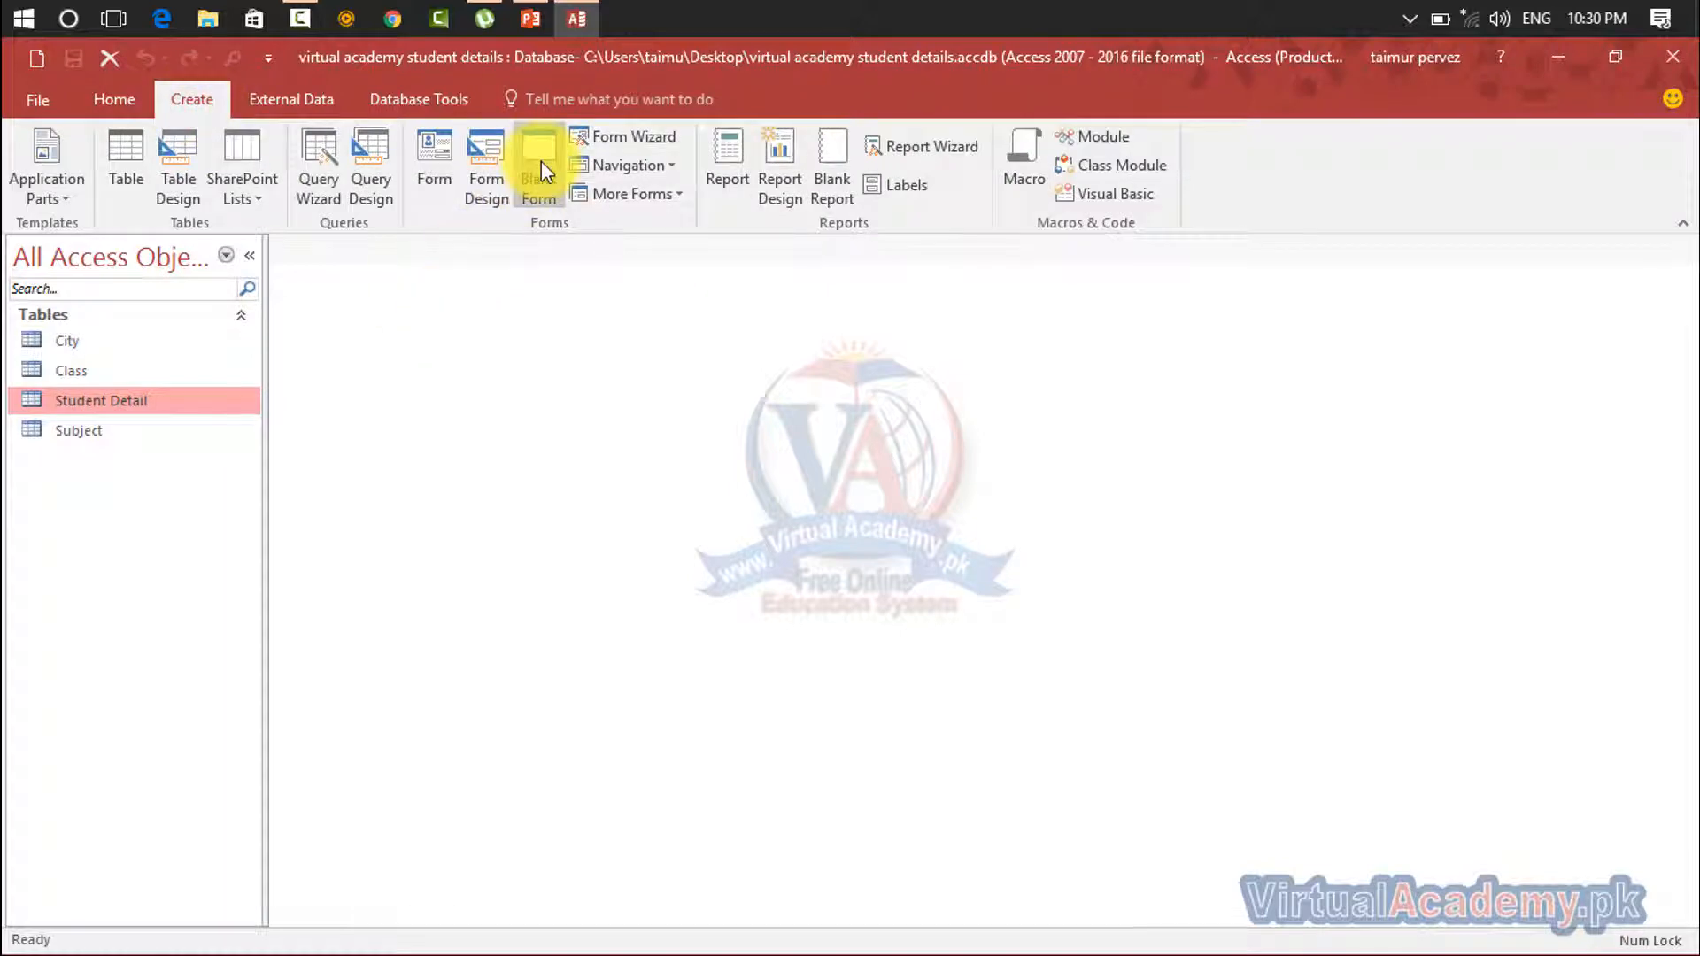
left_click(652, 140)
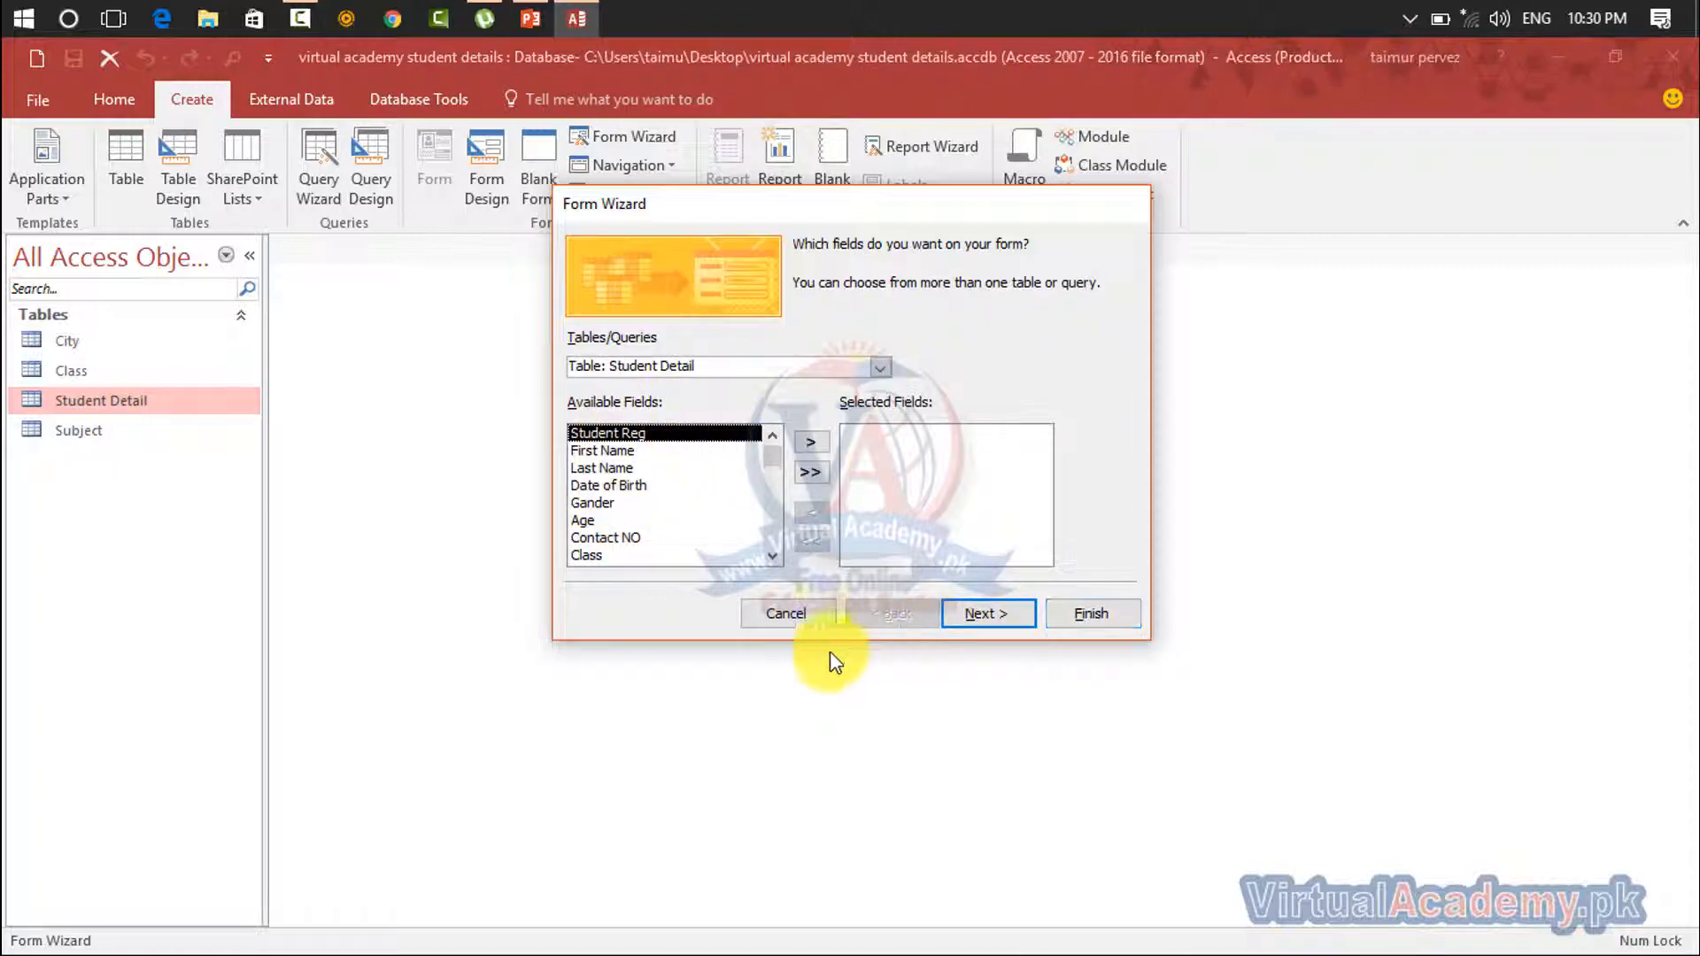
left_click(802, 618)
Create a navigation form with the Horizontal Tabs, 2 Levels layout and name its first upper-level tab "student detial"
left_click(652, 158)
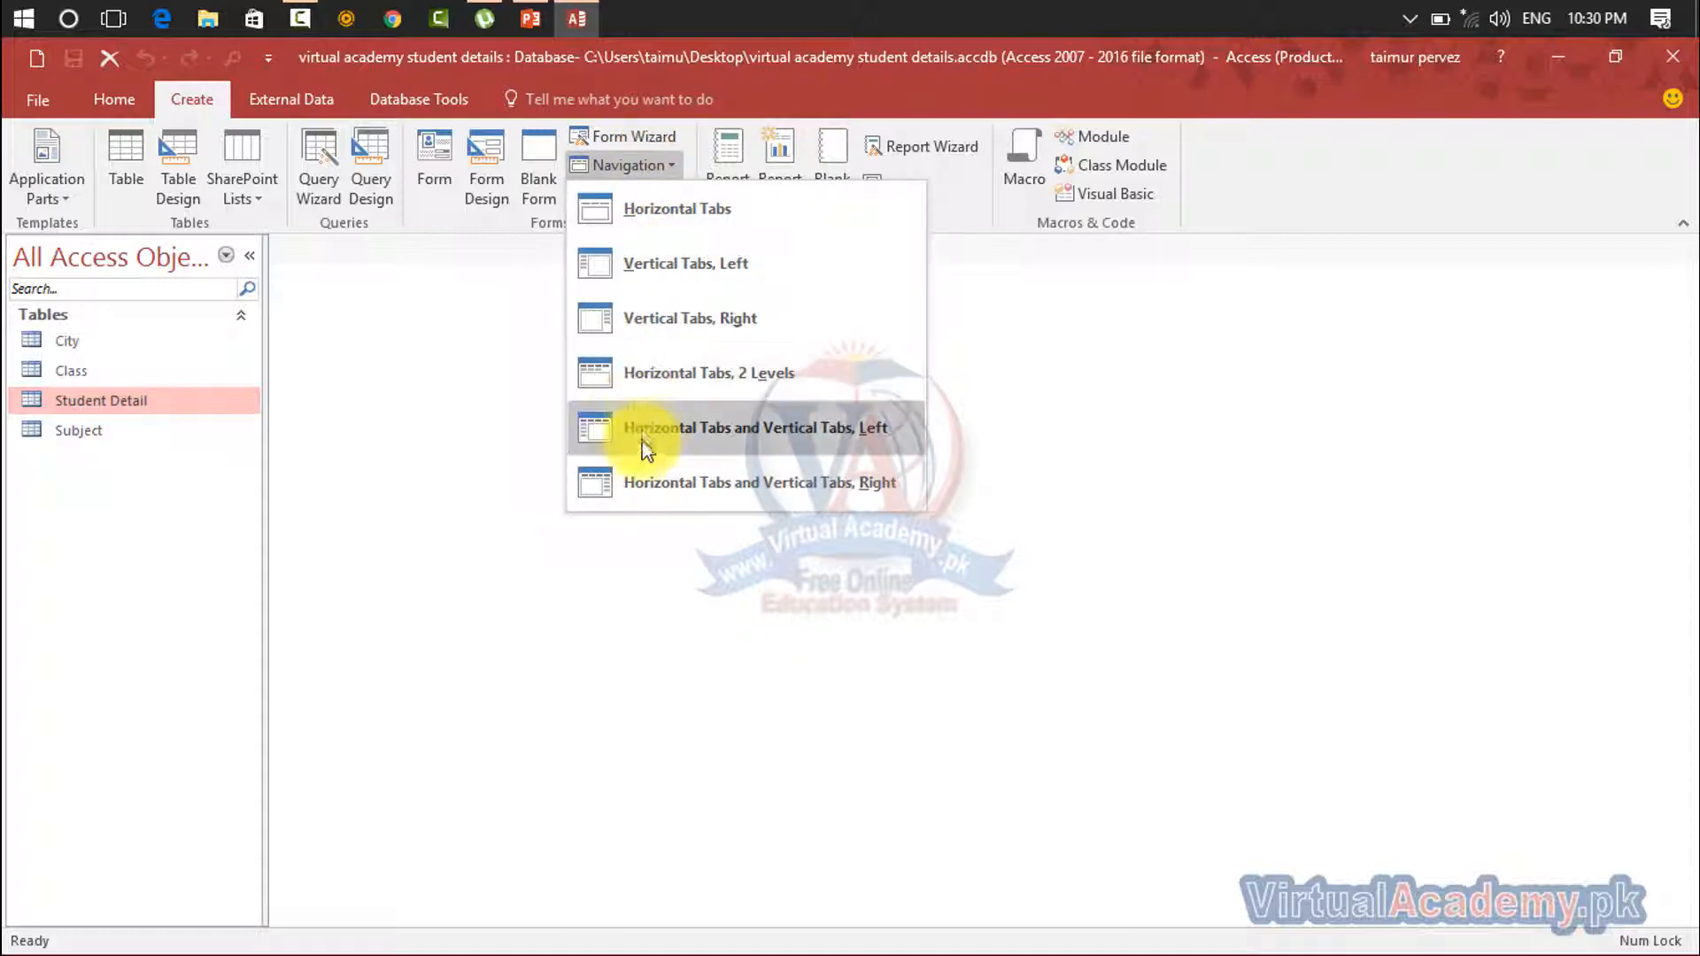
left_click(645, 379)
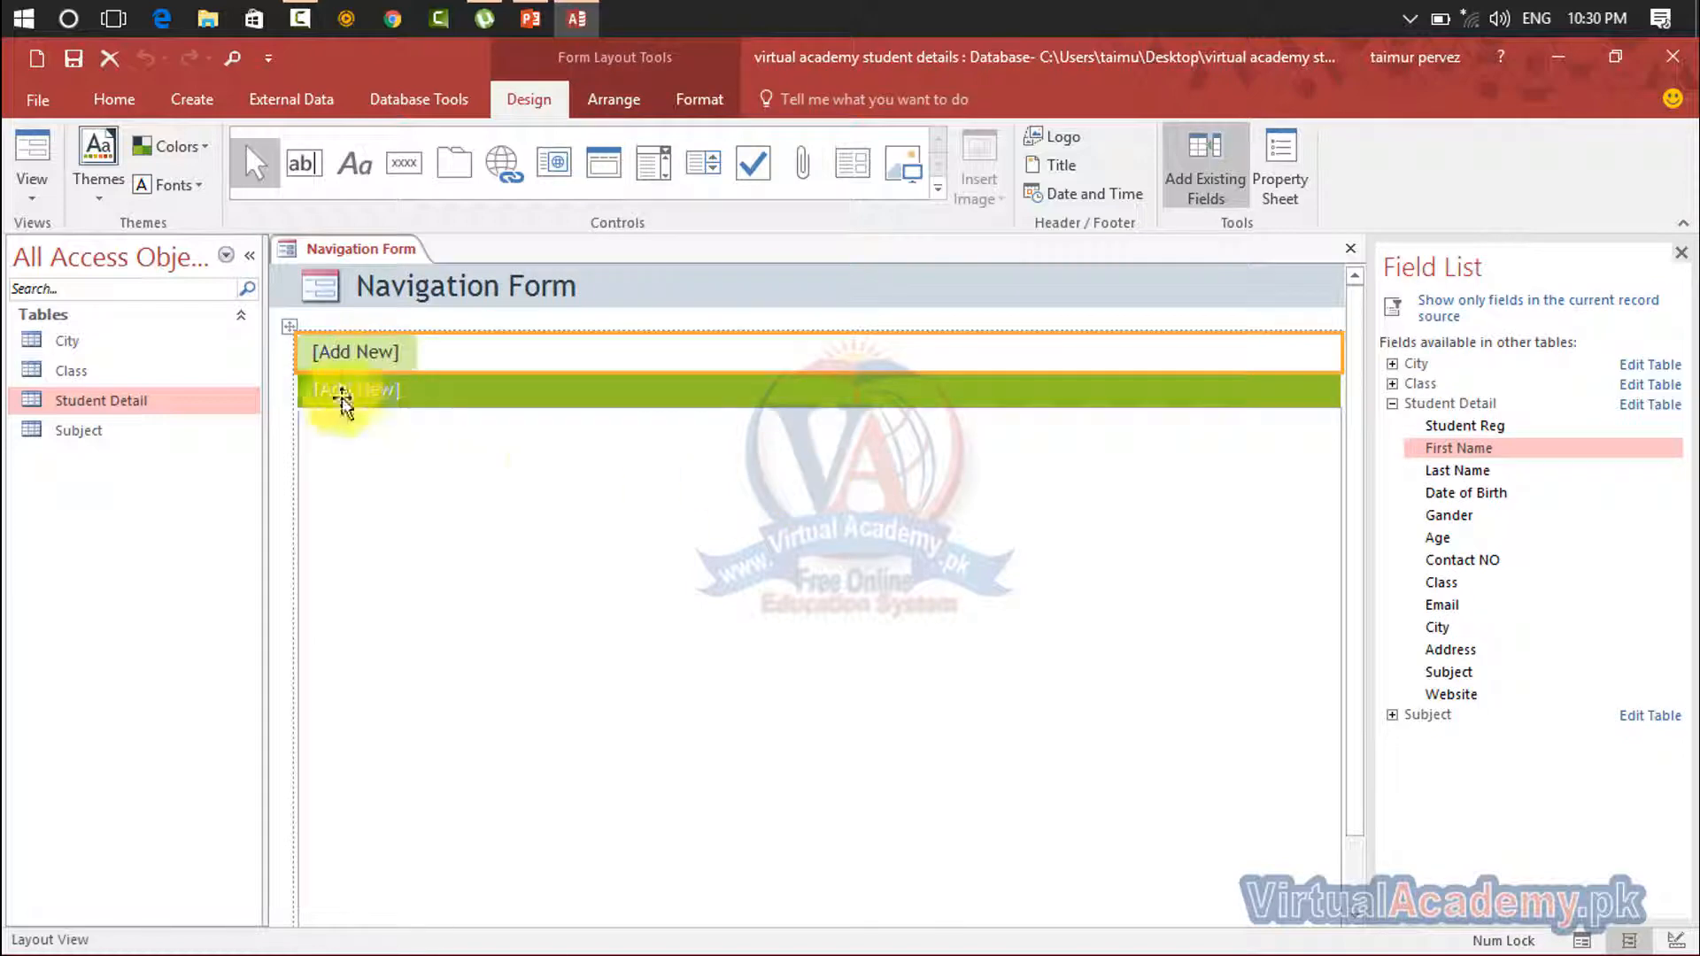
left_click(361, 352)
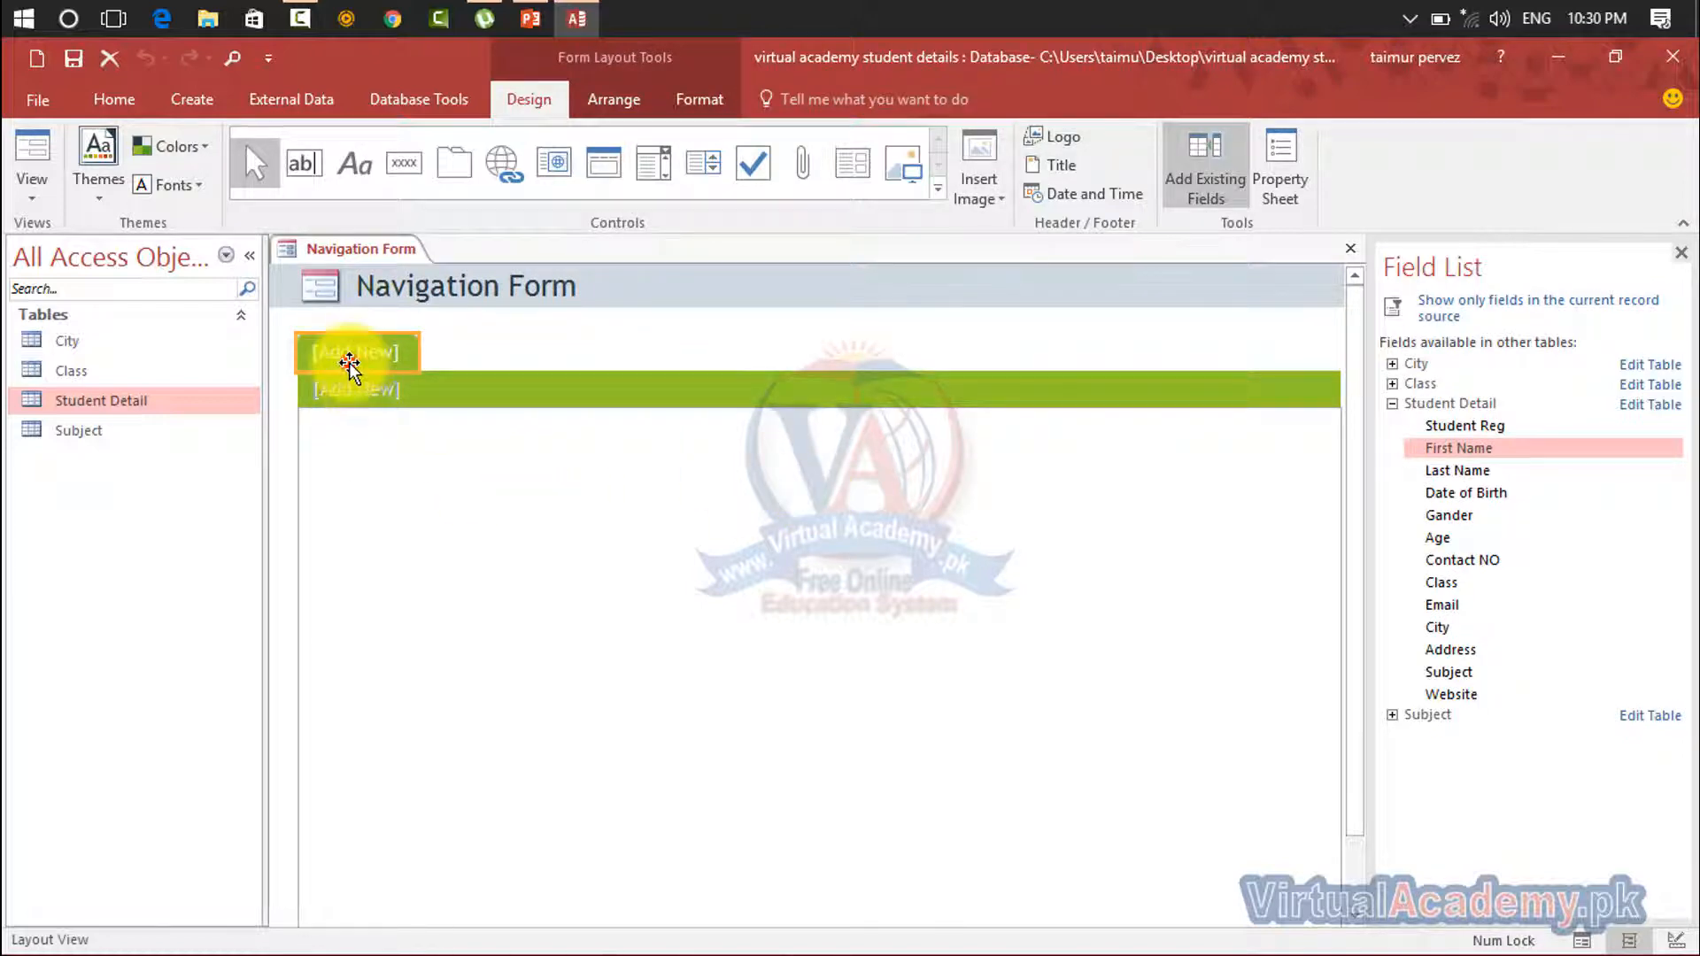
left_click(351, 358)
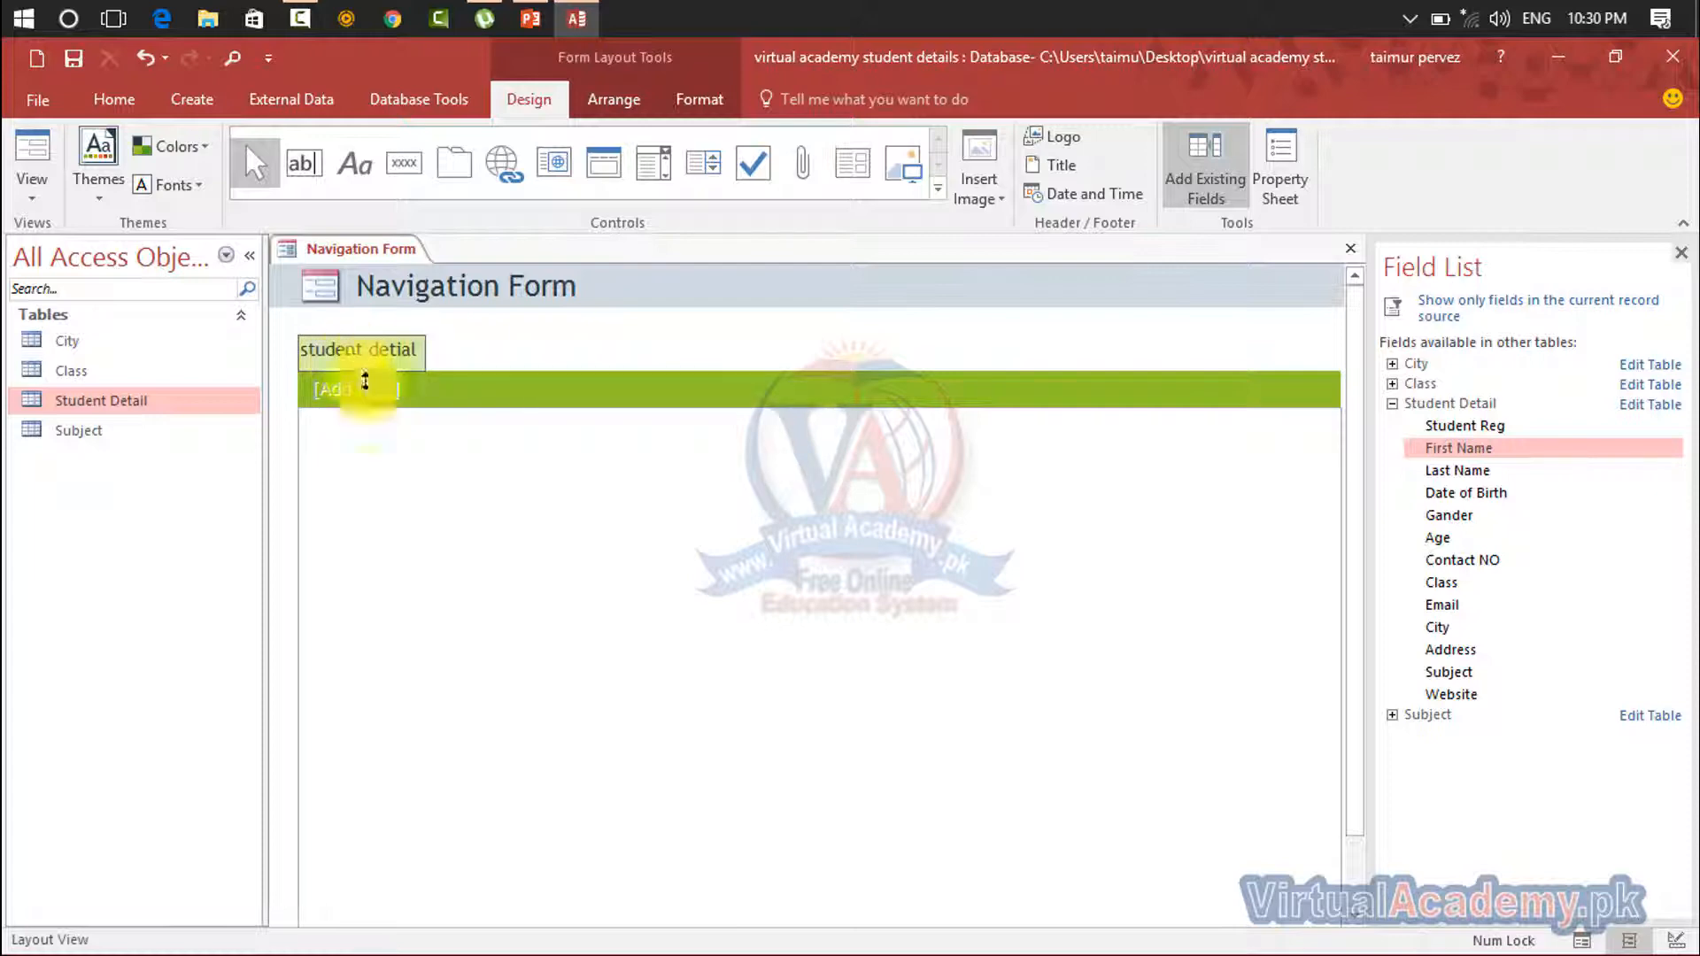
left_click(403, 475)
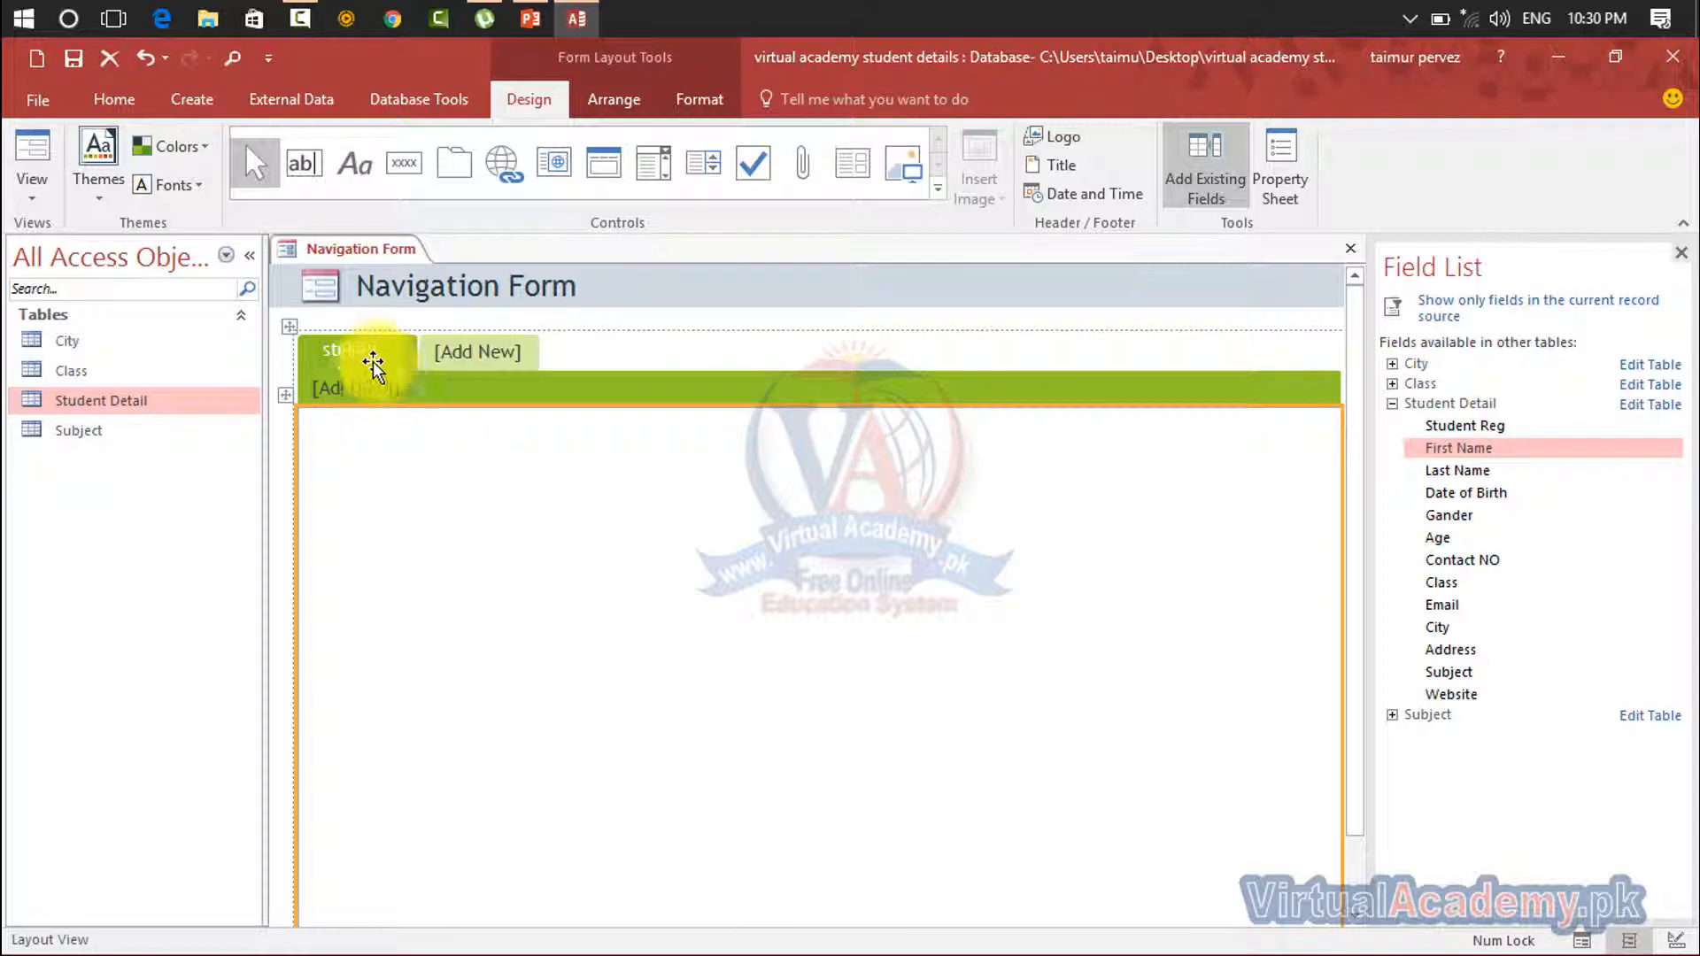
Add a second upper-level tab named "class" to the navigation form
left_click(418, 356)
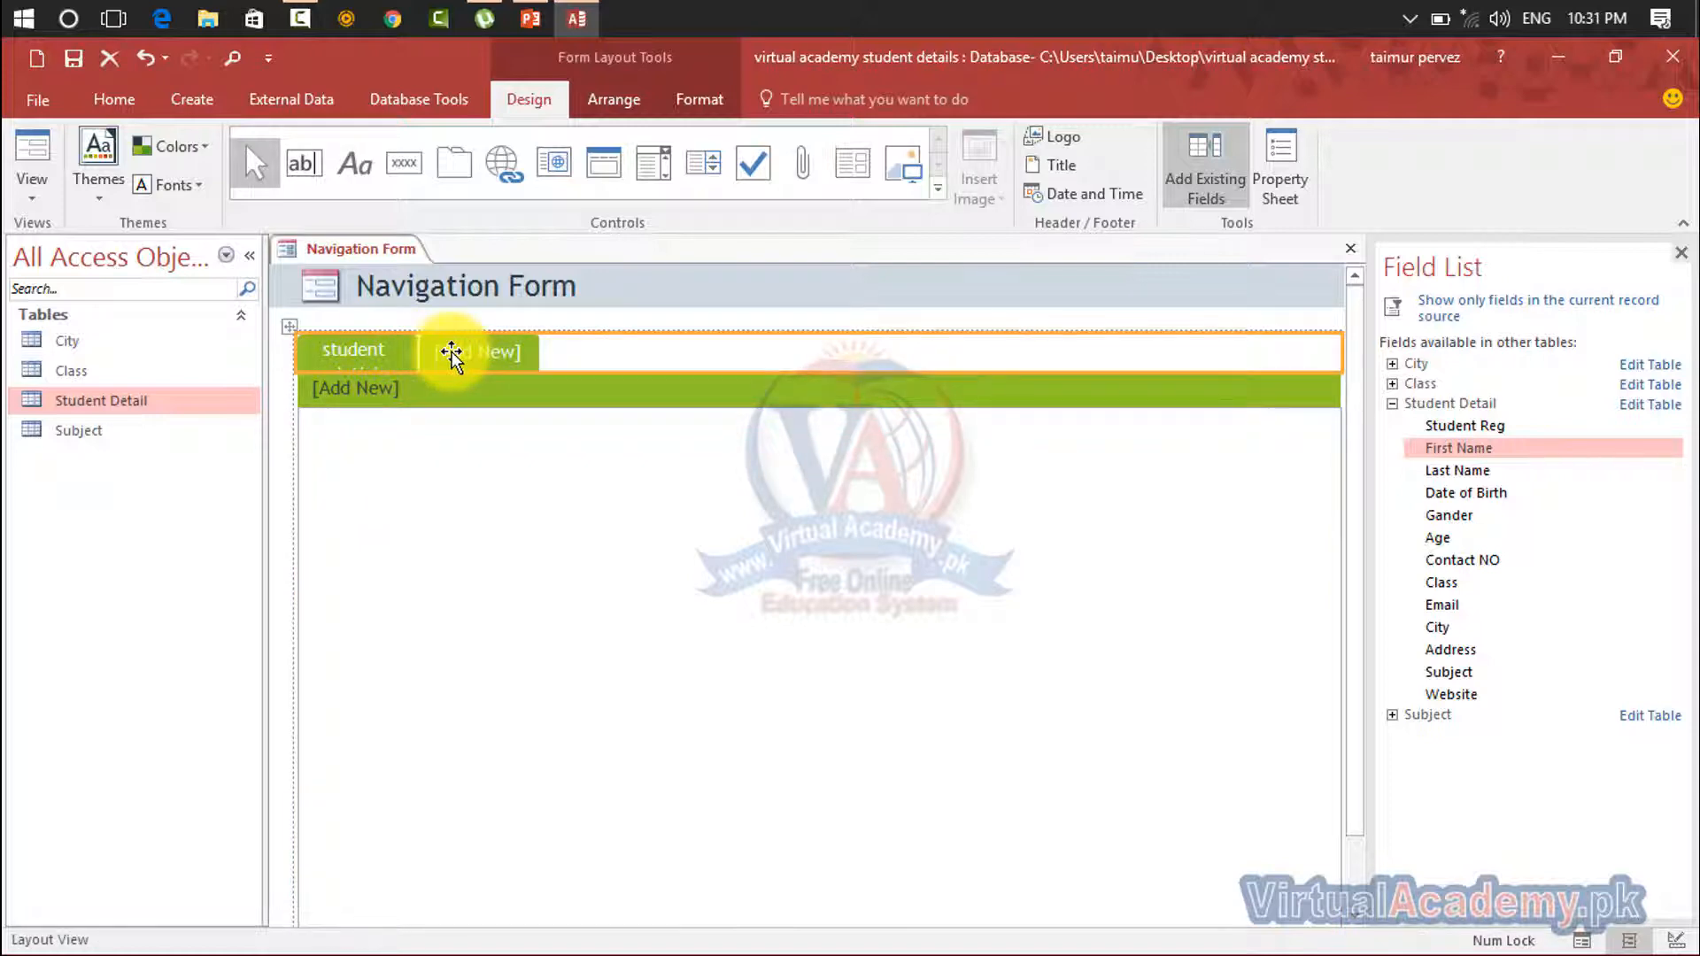
left_click(452, 354)
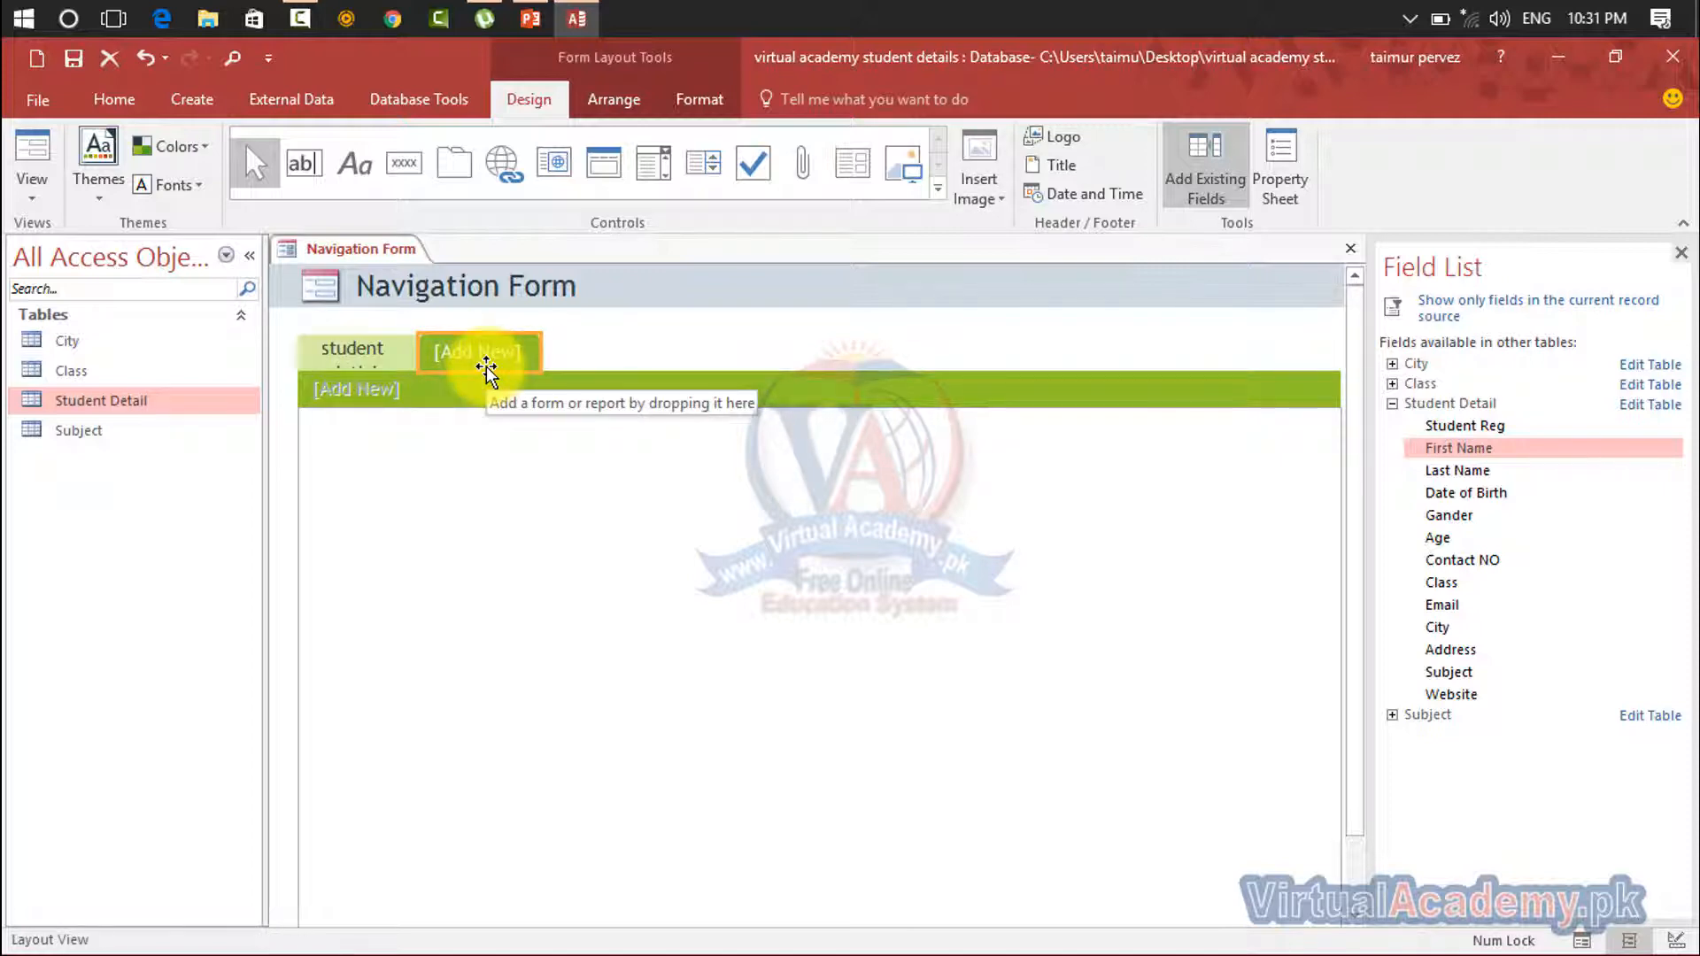
left_click(486, 367)
type("class")
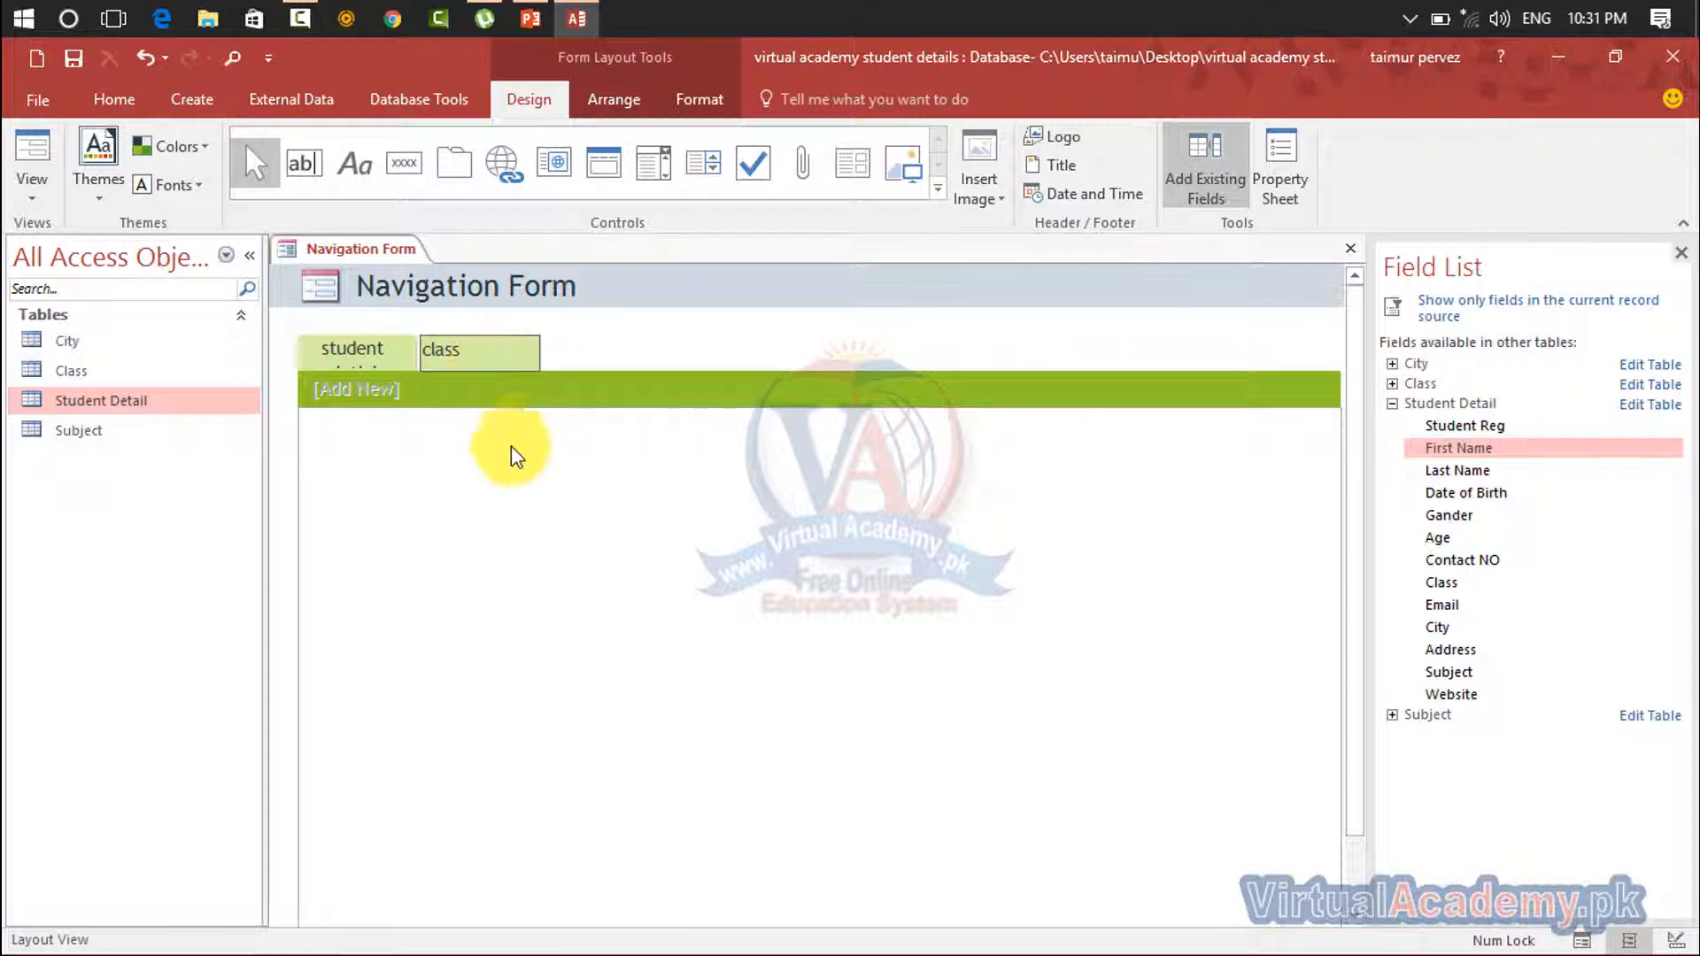
left_click(505, 505)
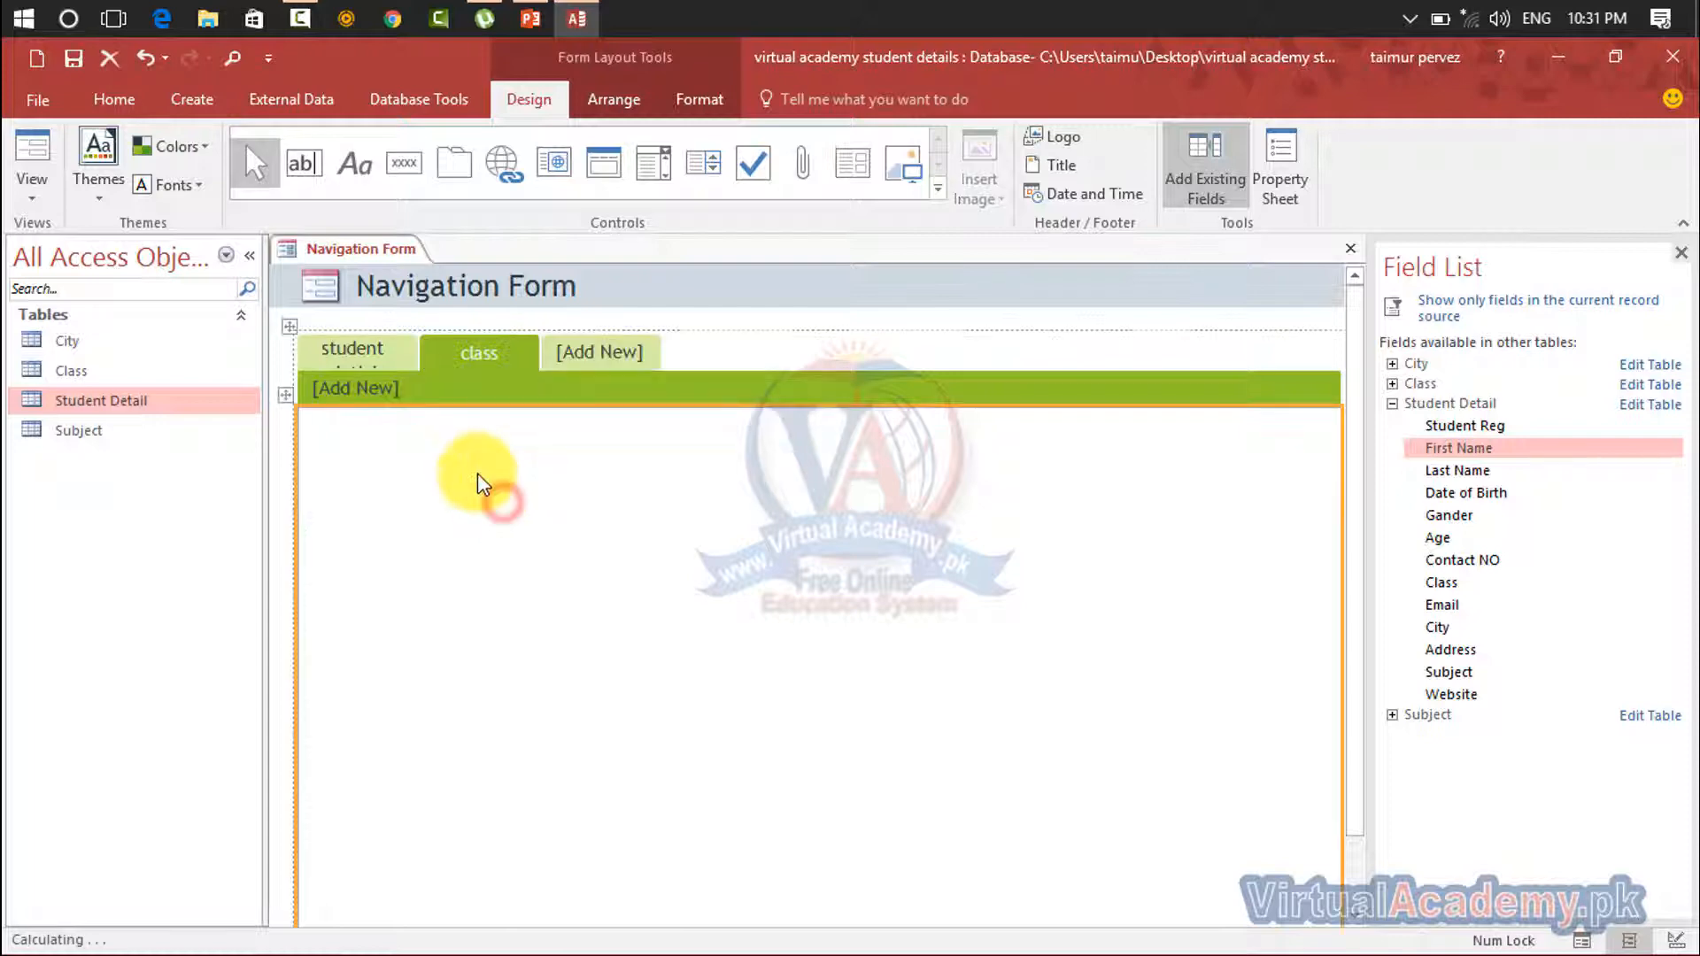
Widen the "student detial" tab so its whole caption fits on one line
left_click(368, 356)
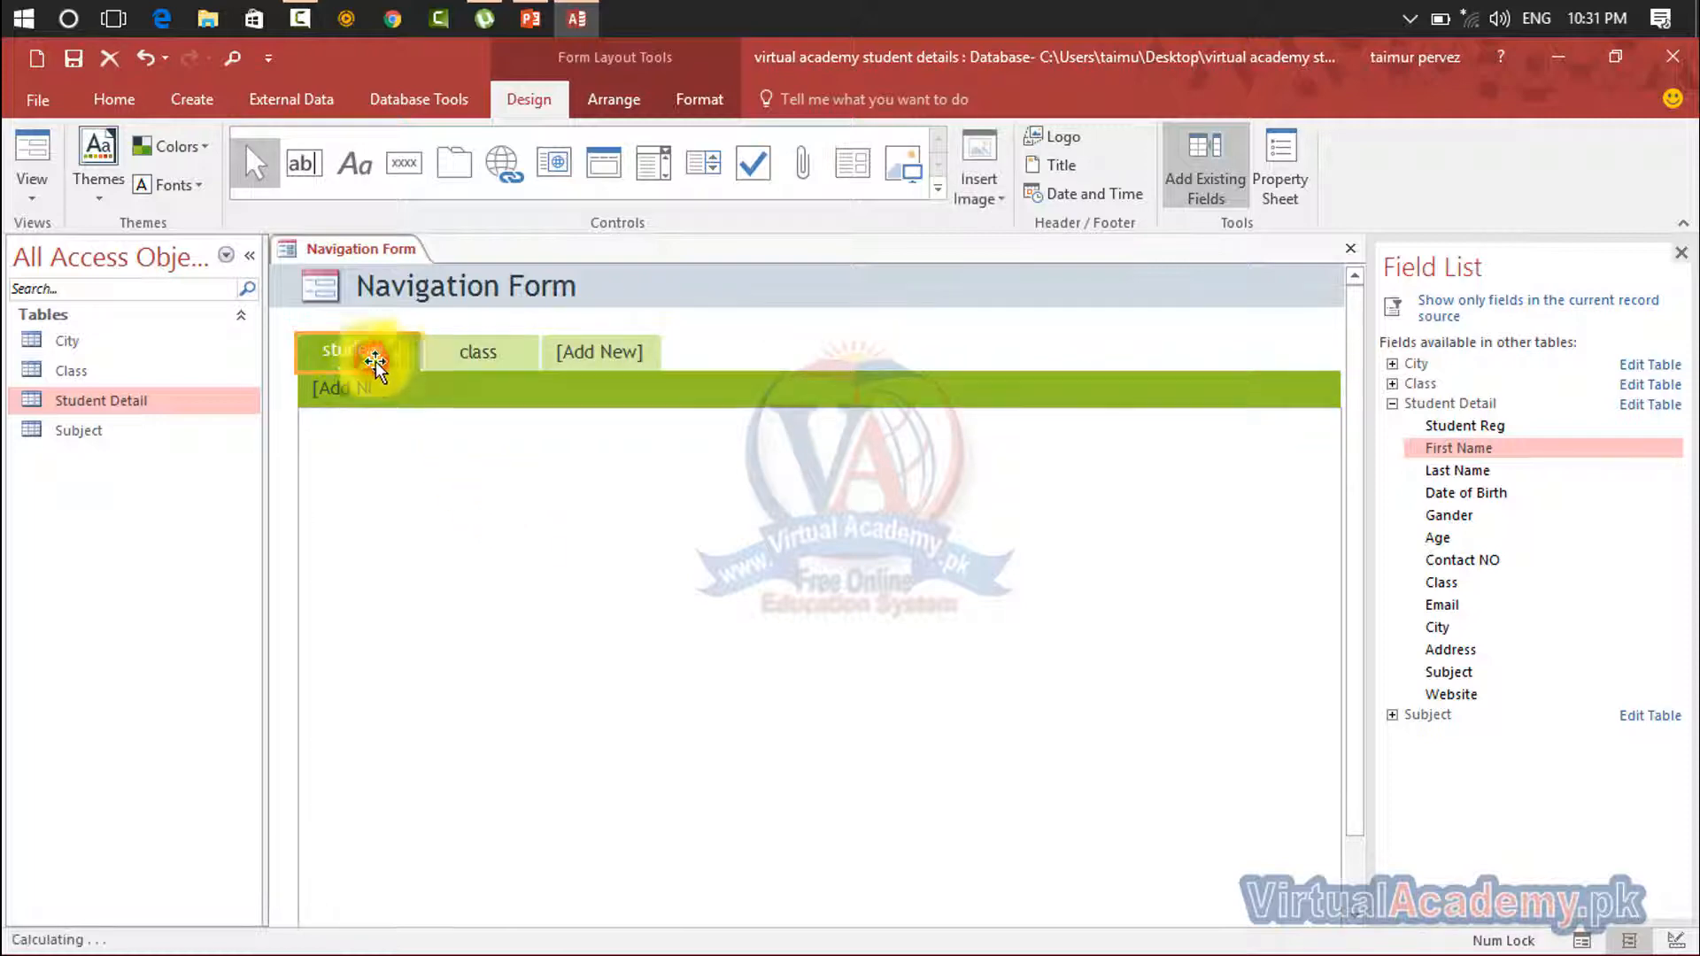
left_click_drag(418, 354, 518, 355)
left_click(725, 359)
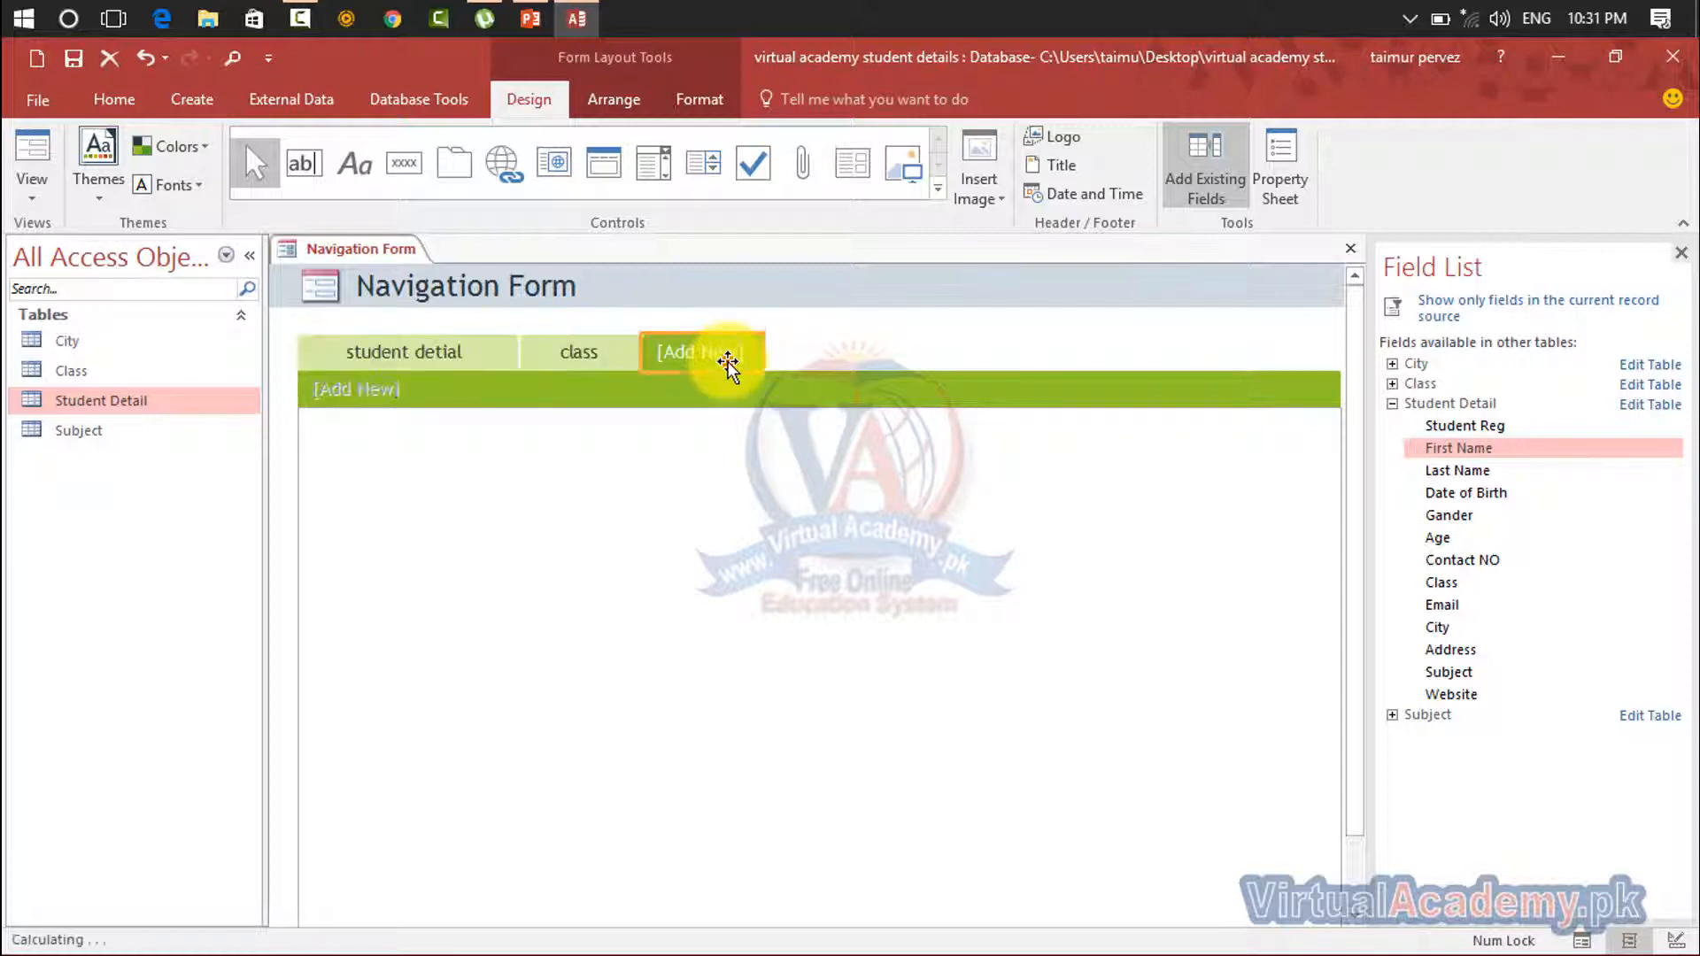
Add a lower-level tab named "Studnt detail" beneath the "student detial" tab
left_click(474, 359)
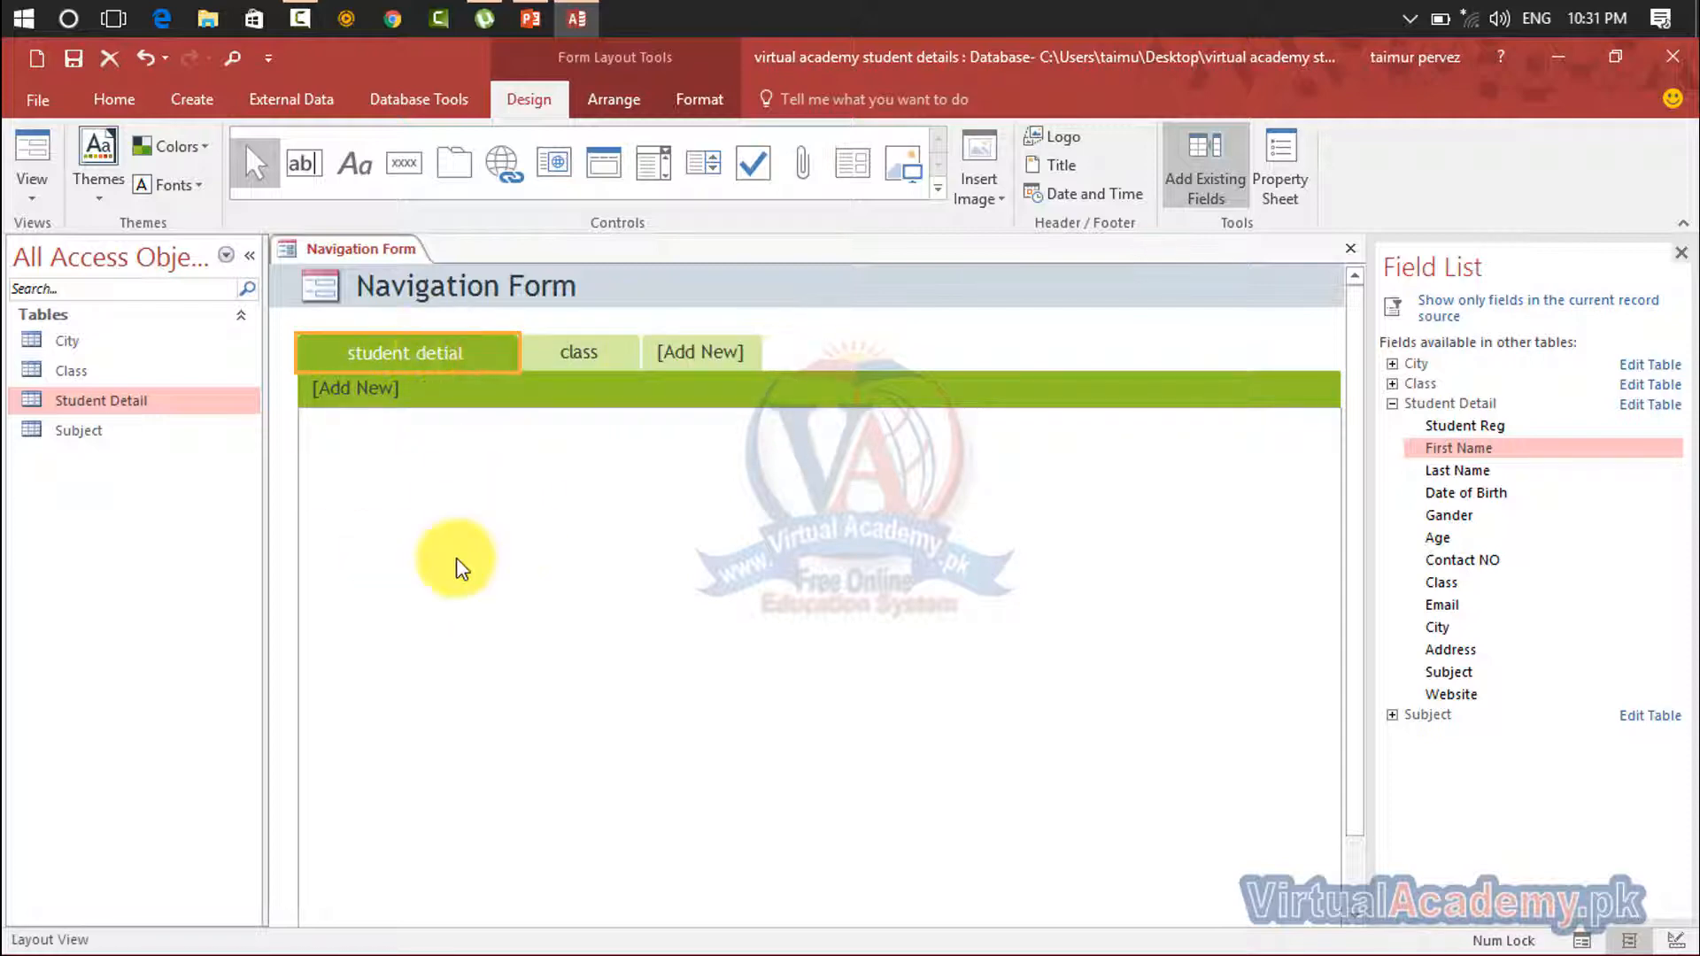
left_click(365, 398)
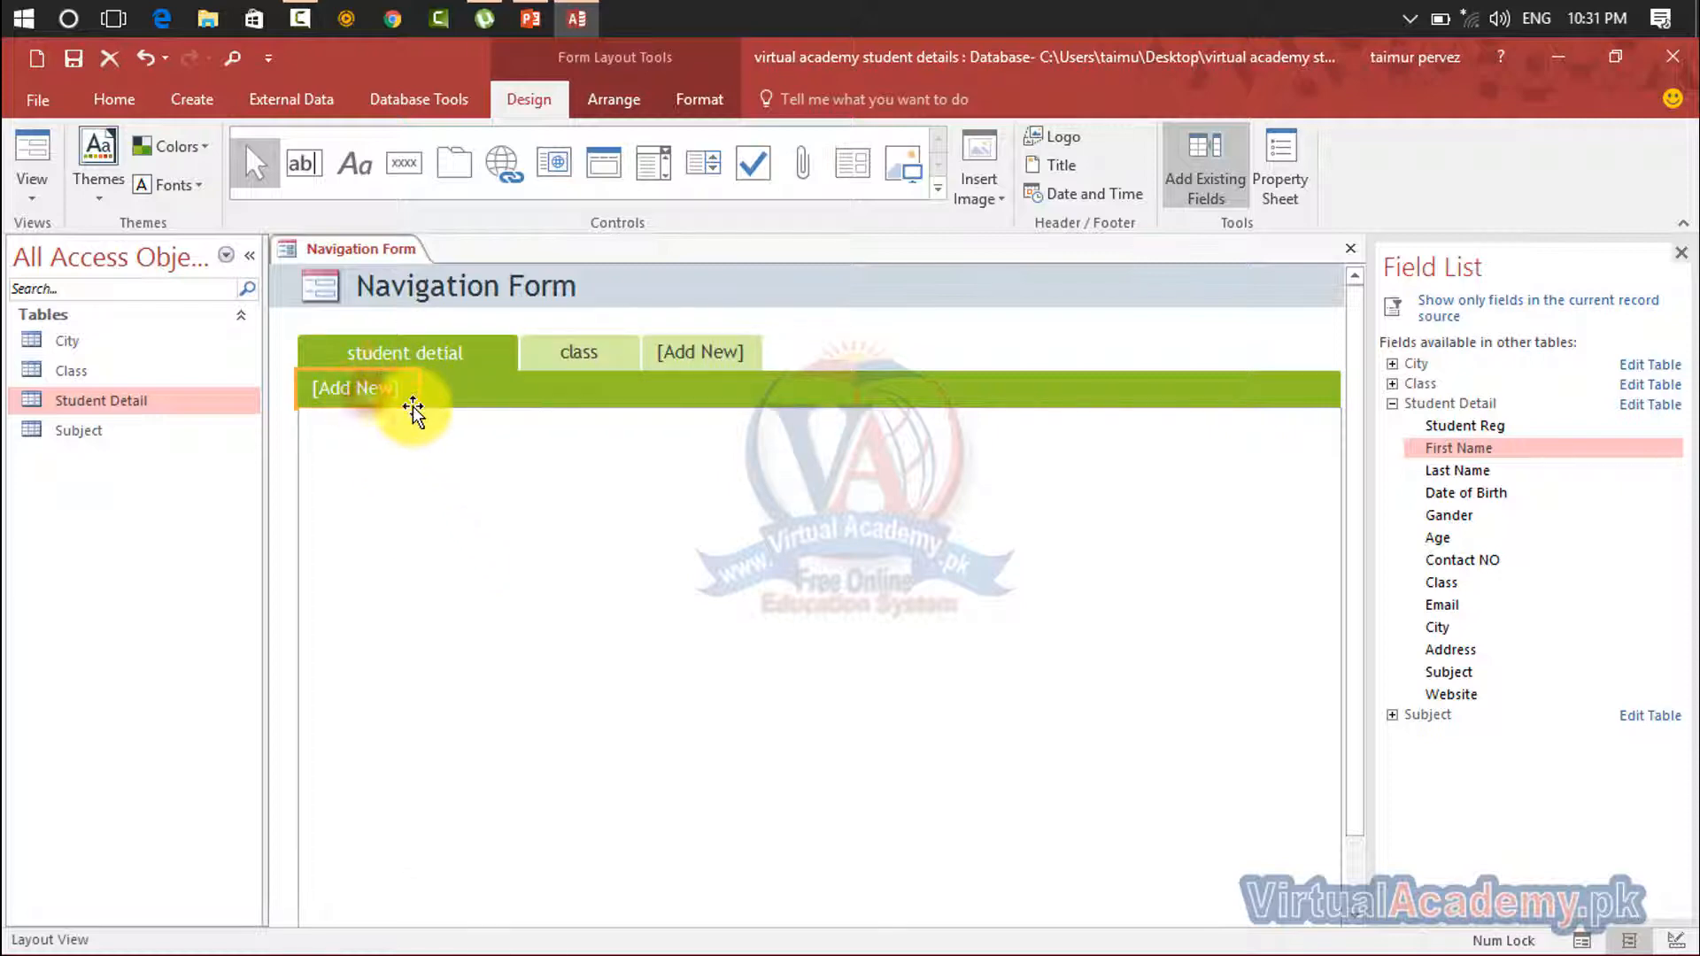
type("Studnt detail")
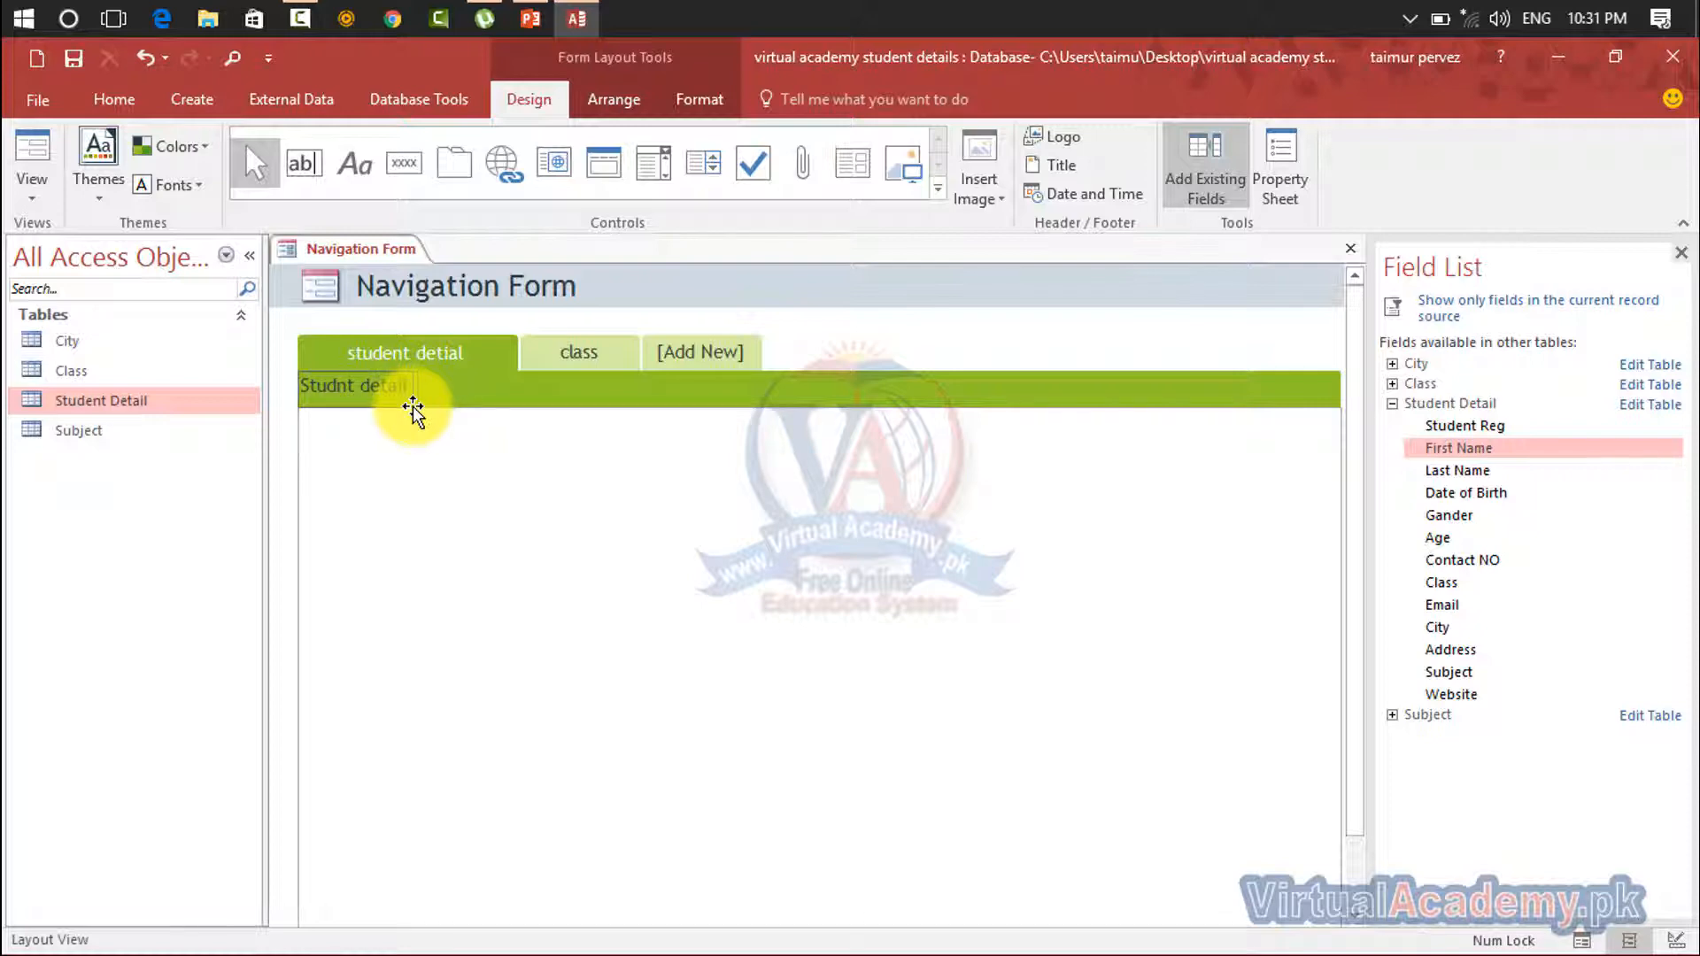
left_click(516, 528)
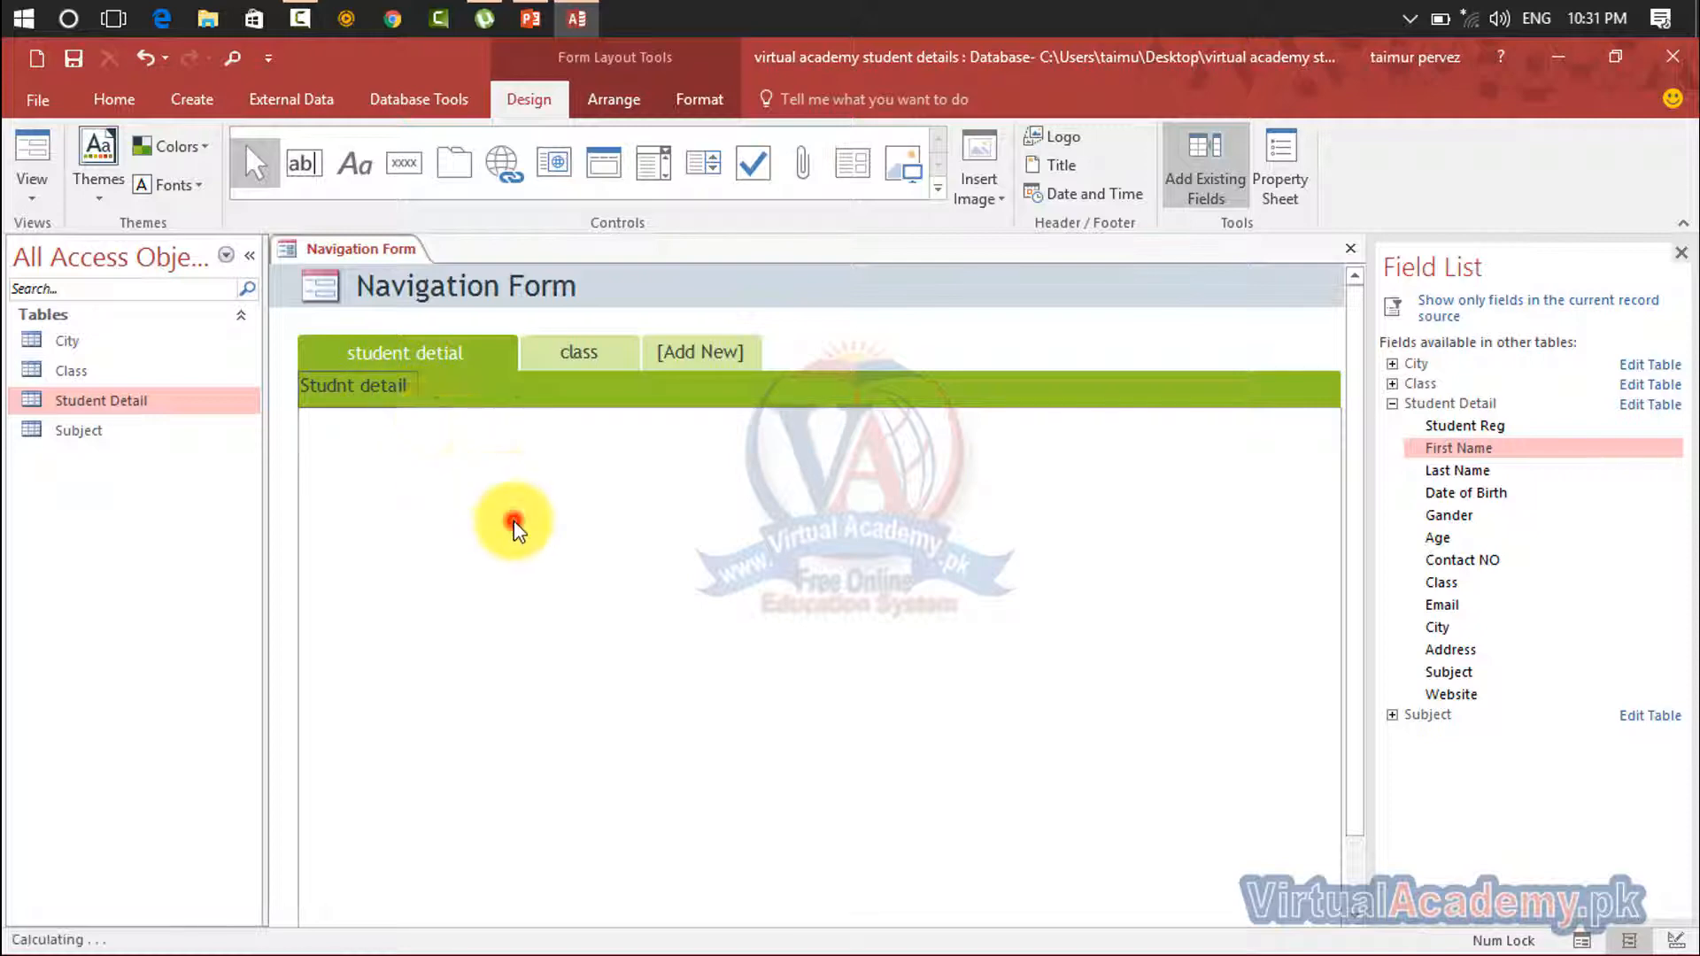
left_click(410, 353)
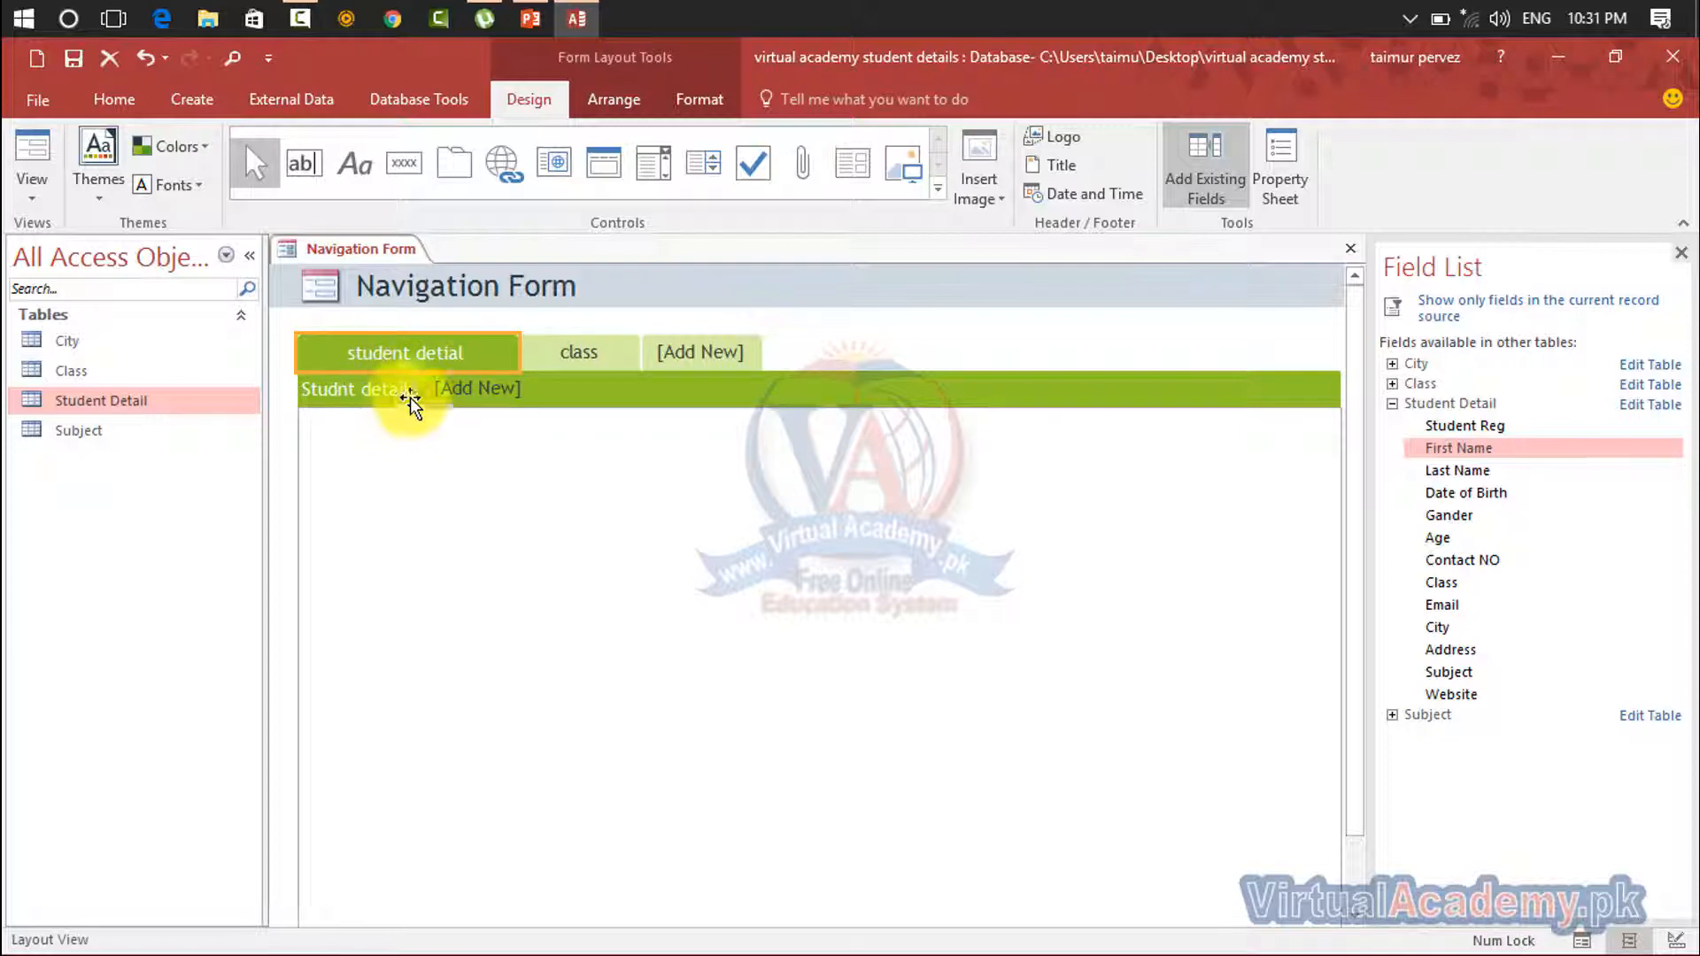
left_click(348, 462)
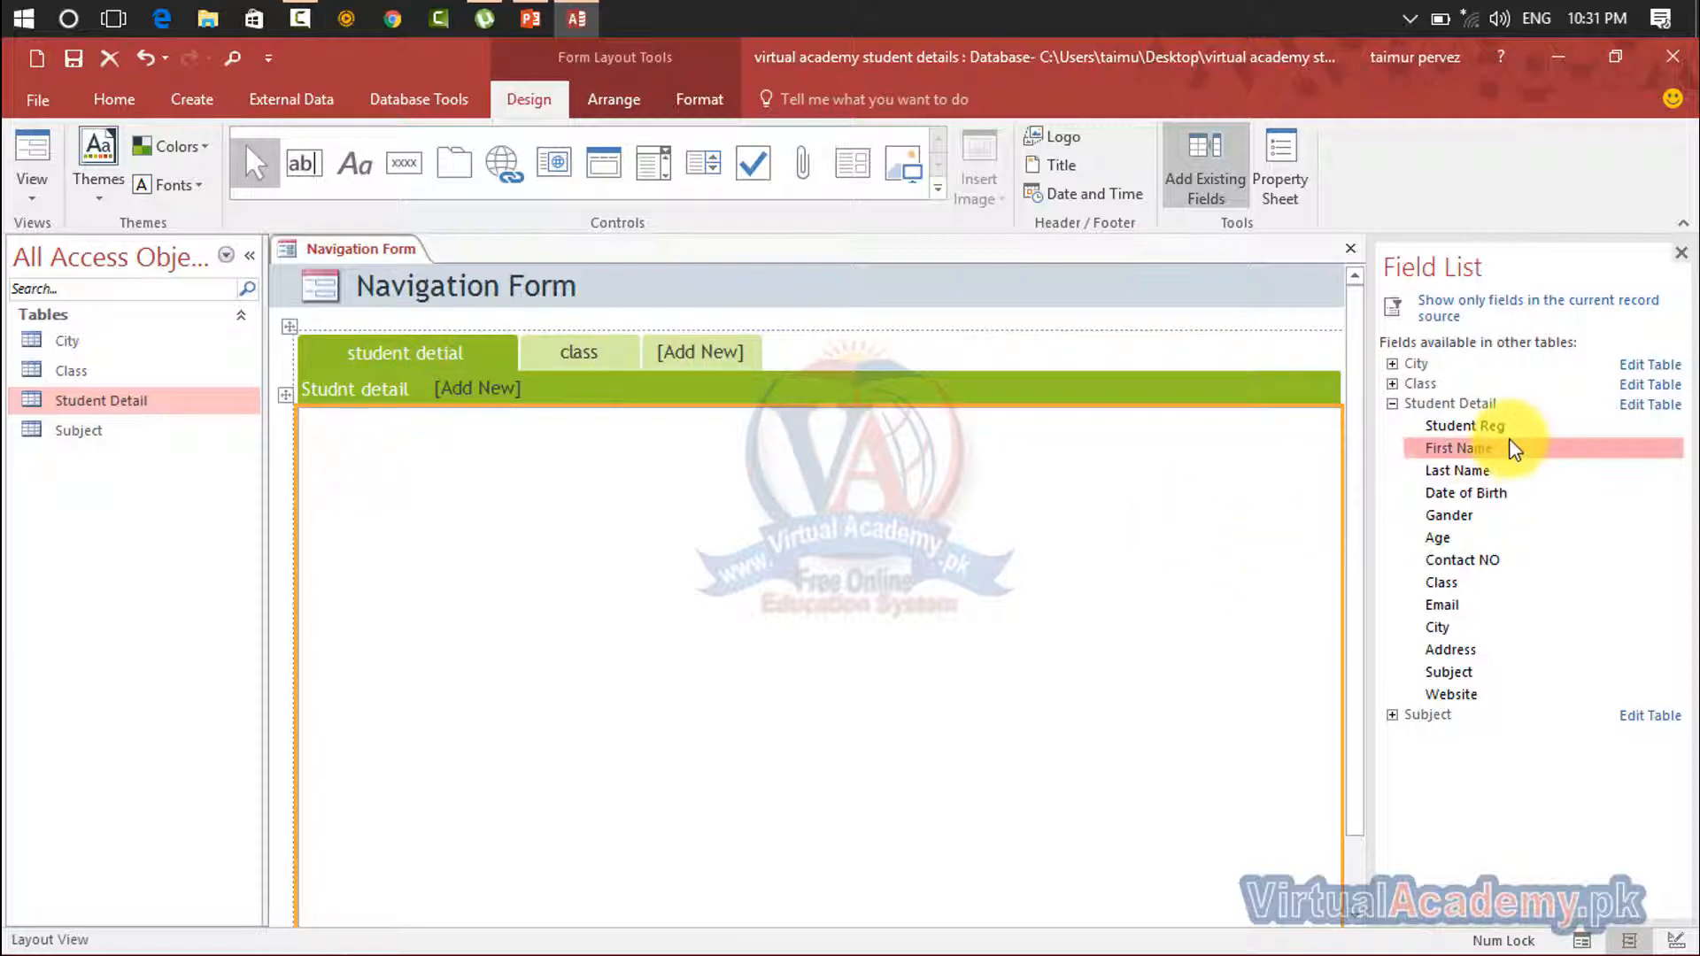
left_click_drag(1505, 427, 466, 515)
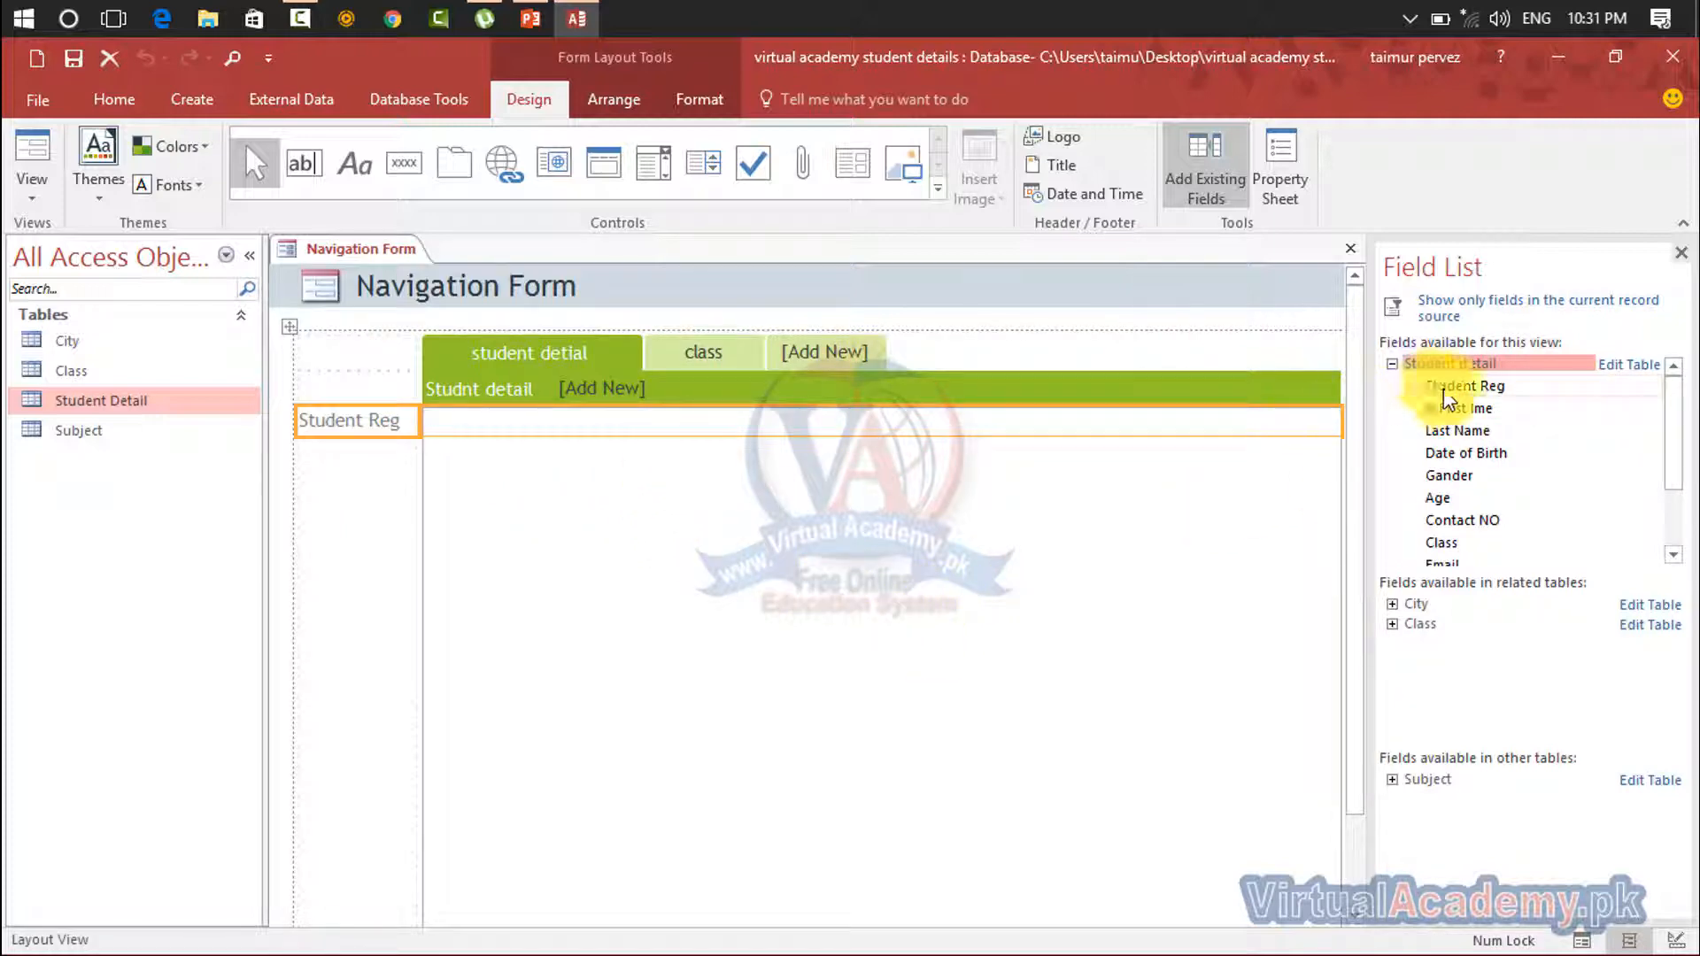
left_click_drag(1448, 398, 584, 556)
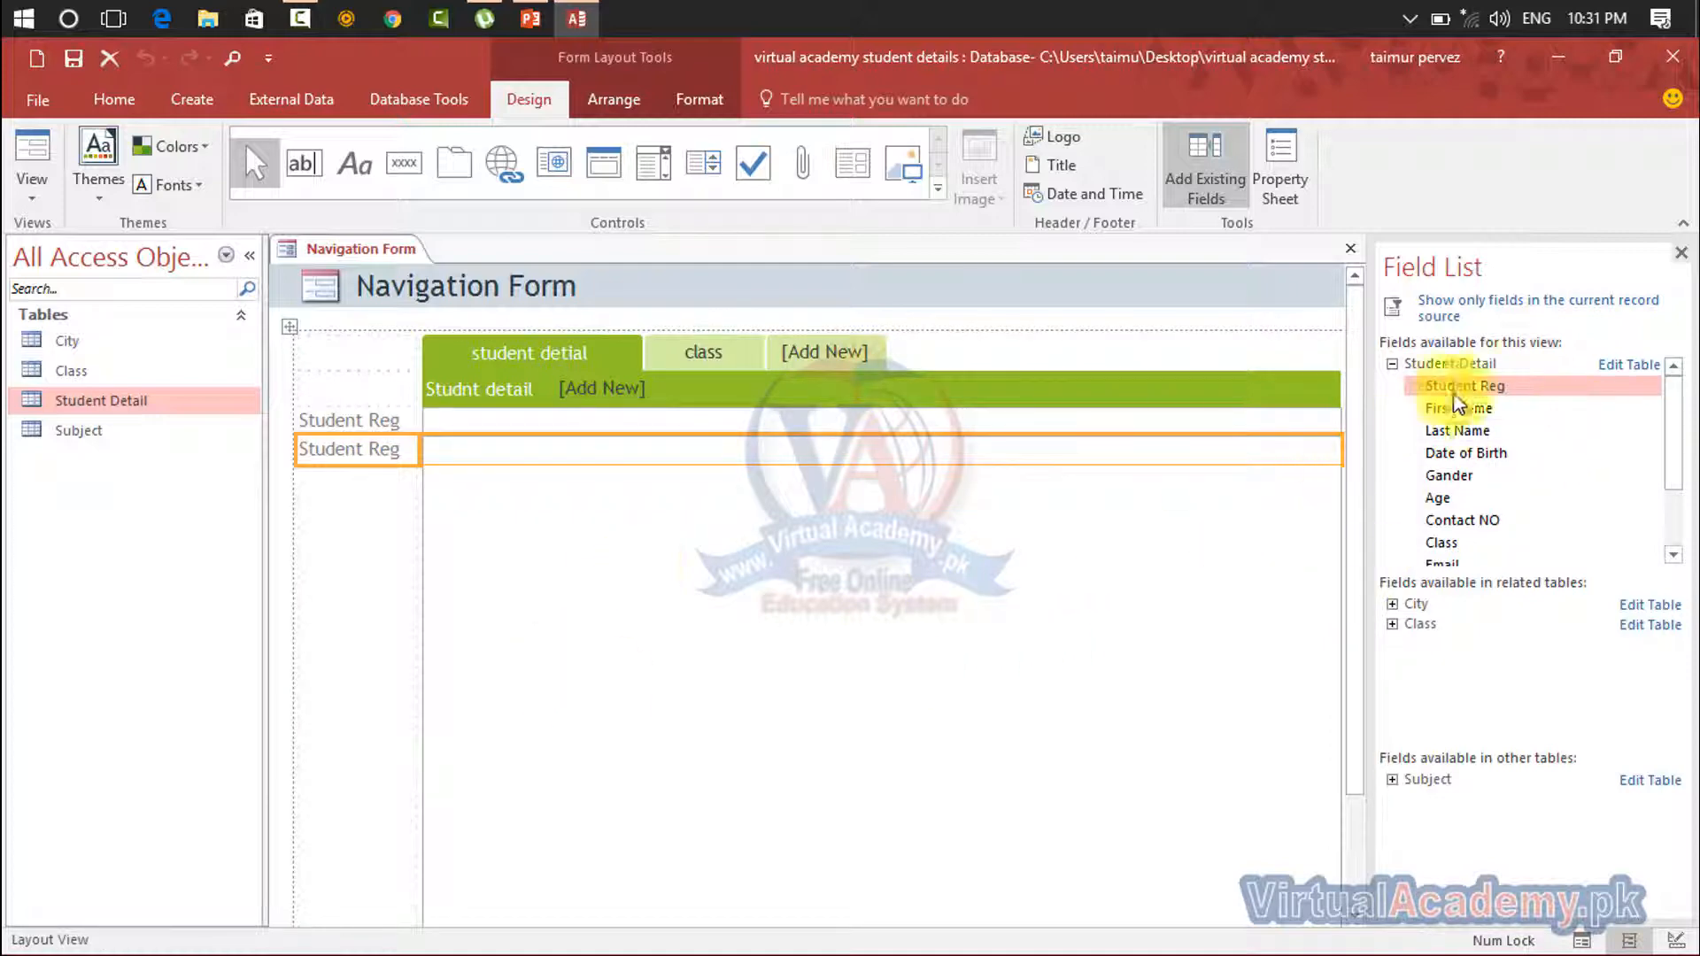
left_click_drag(1496, 406, 392, 546)
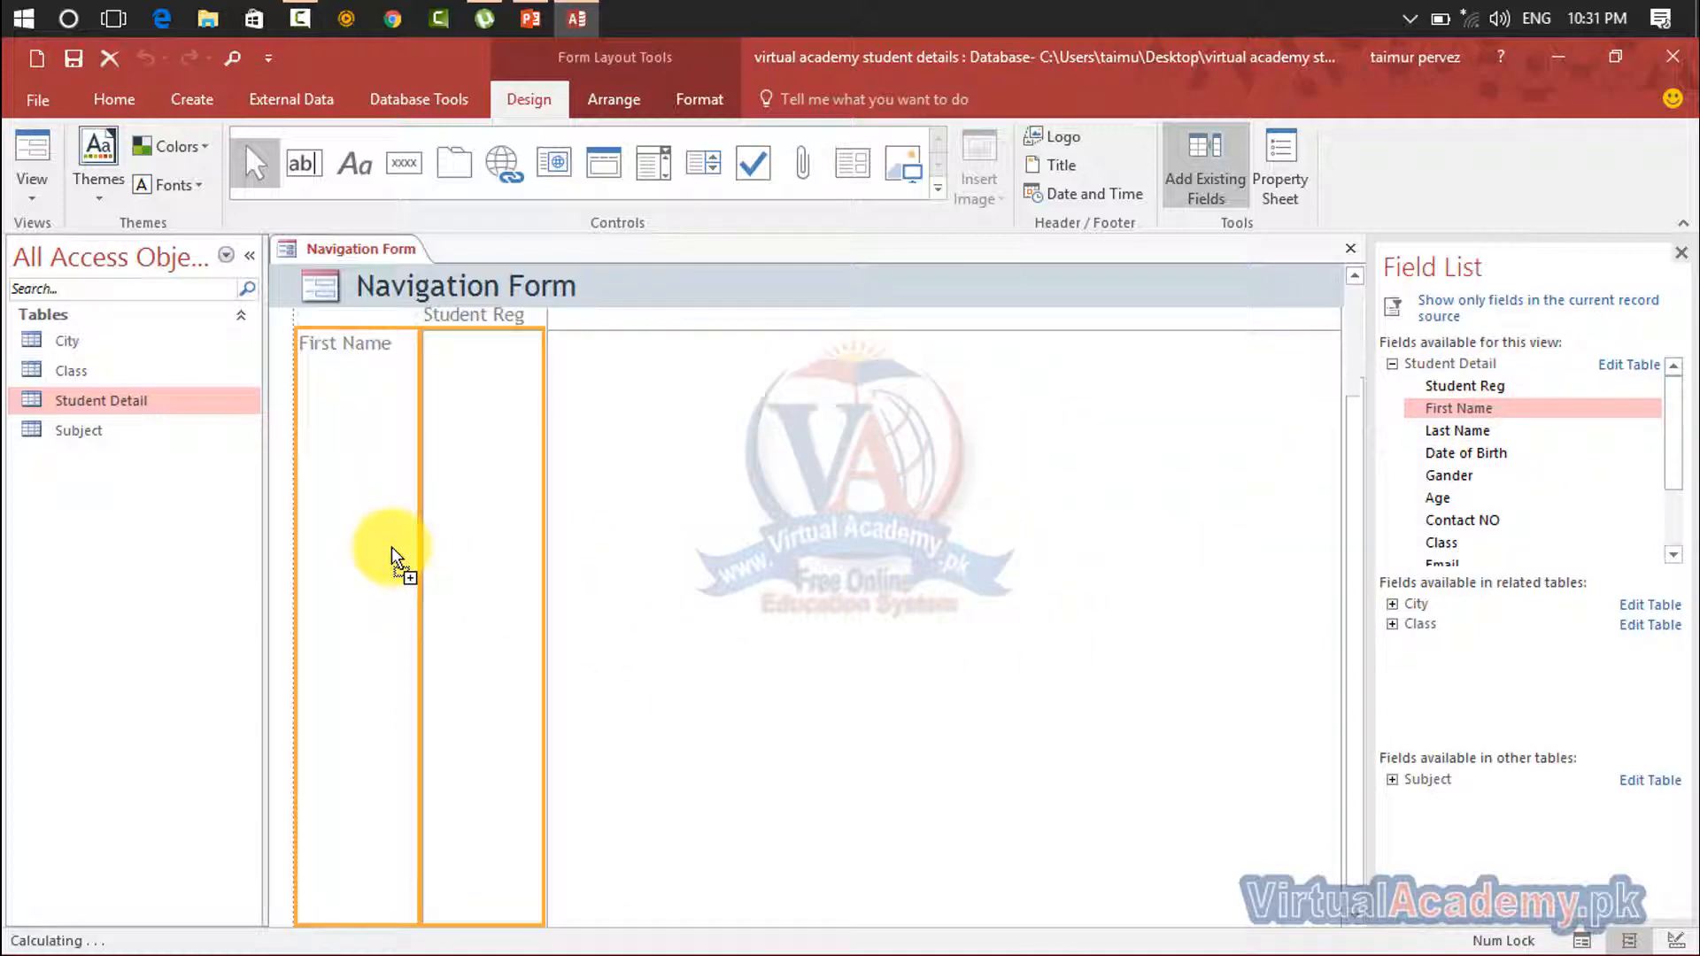
left_click(853, 462)
key("ctrl+z")
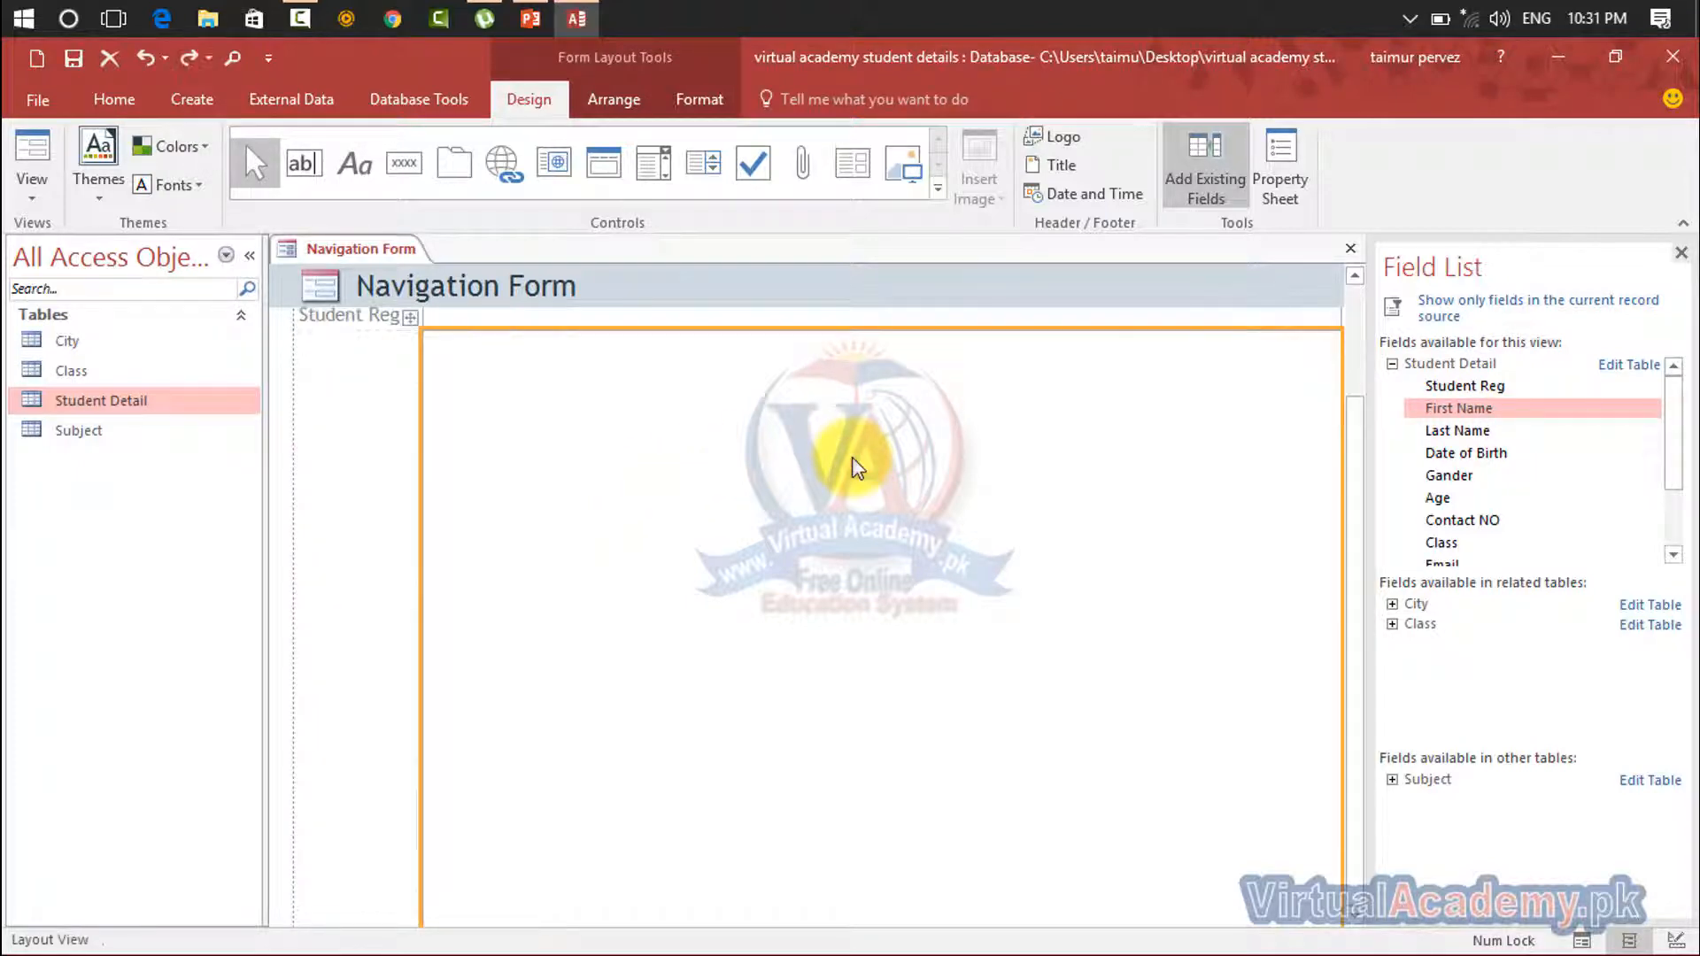
key("ctrl+z")
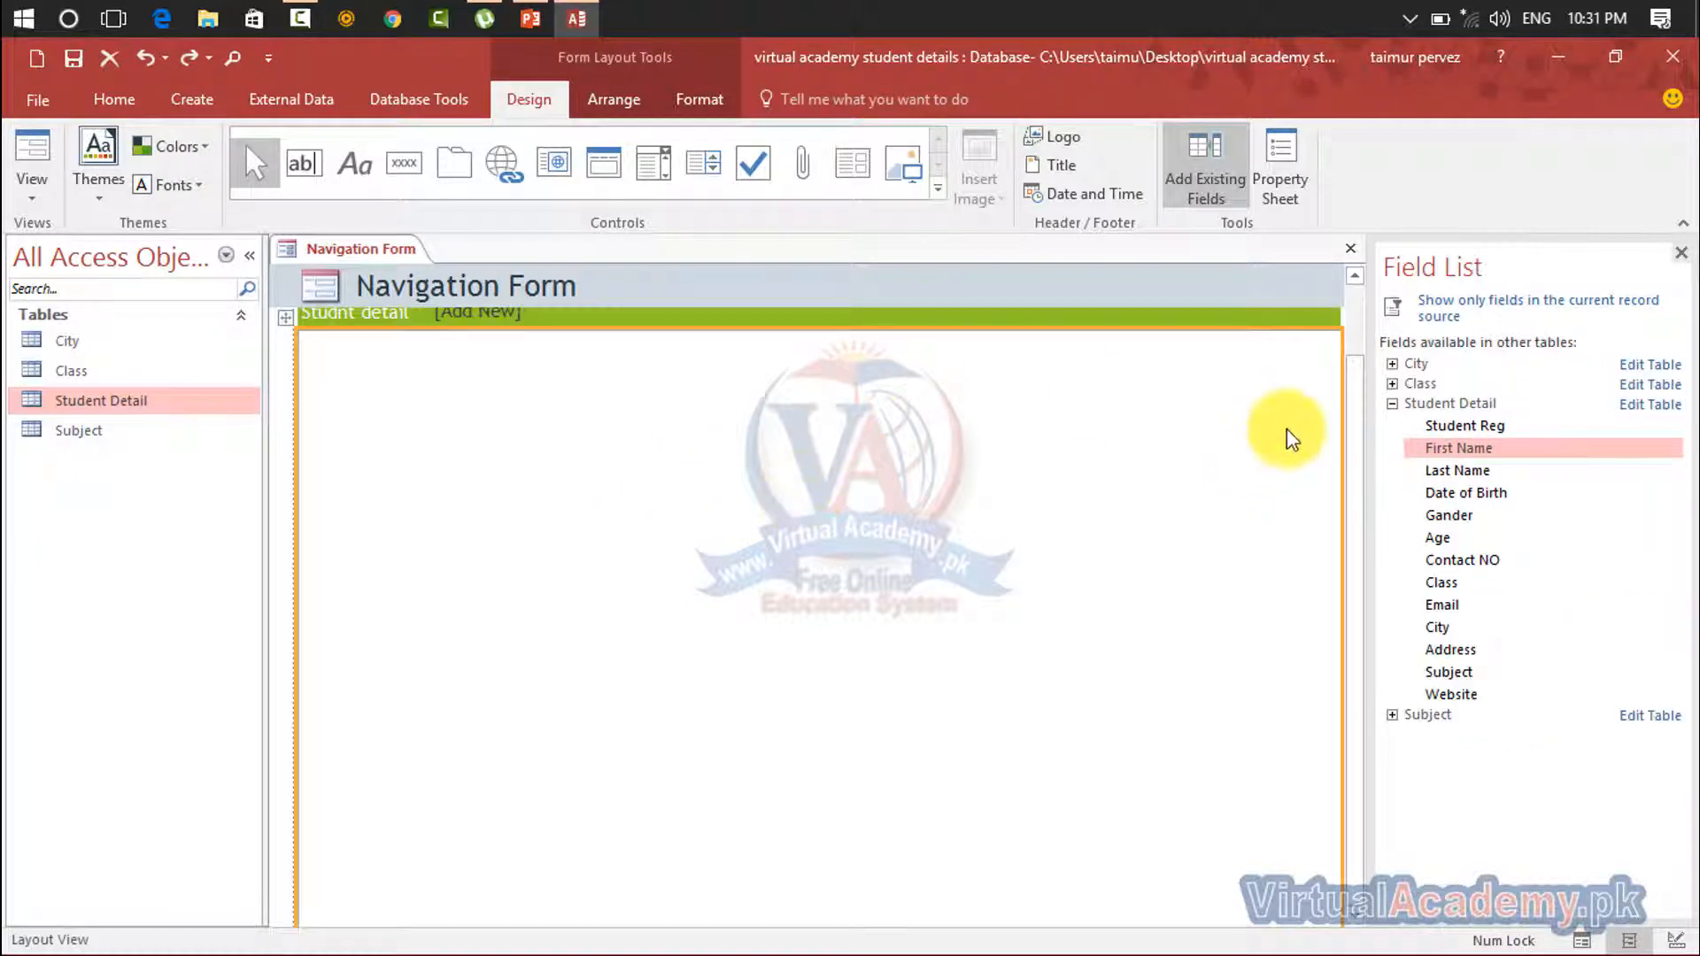
key("ctrl+z")
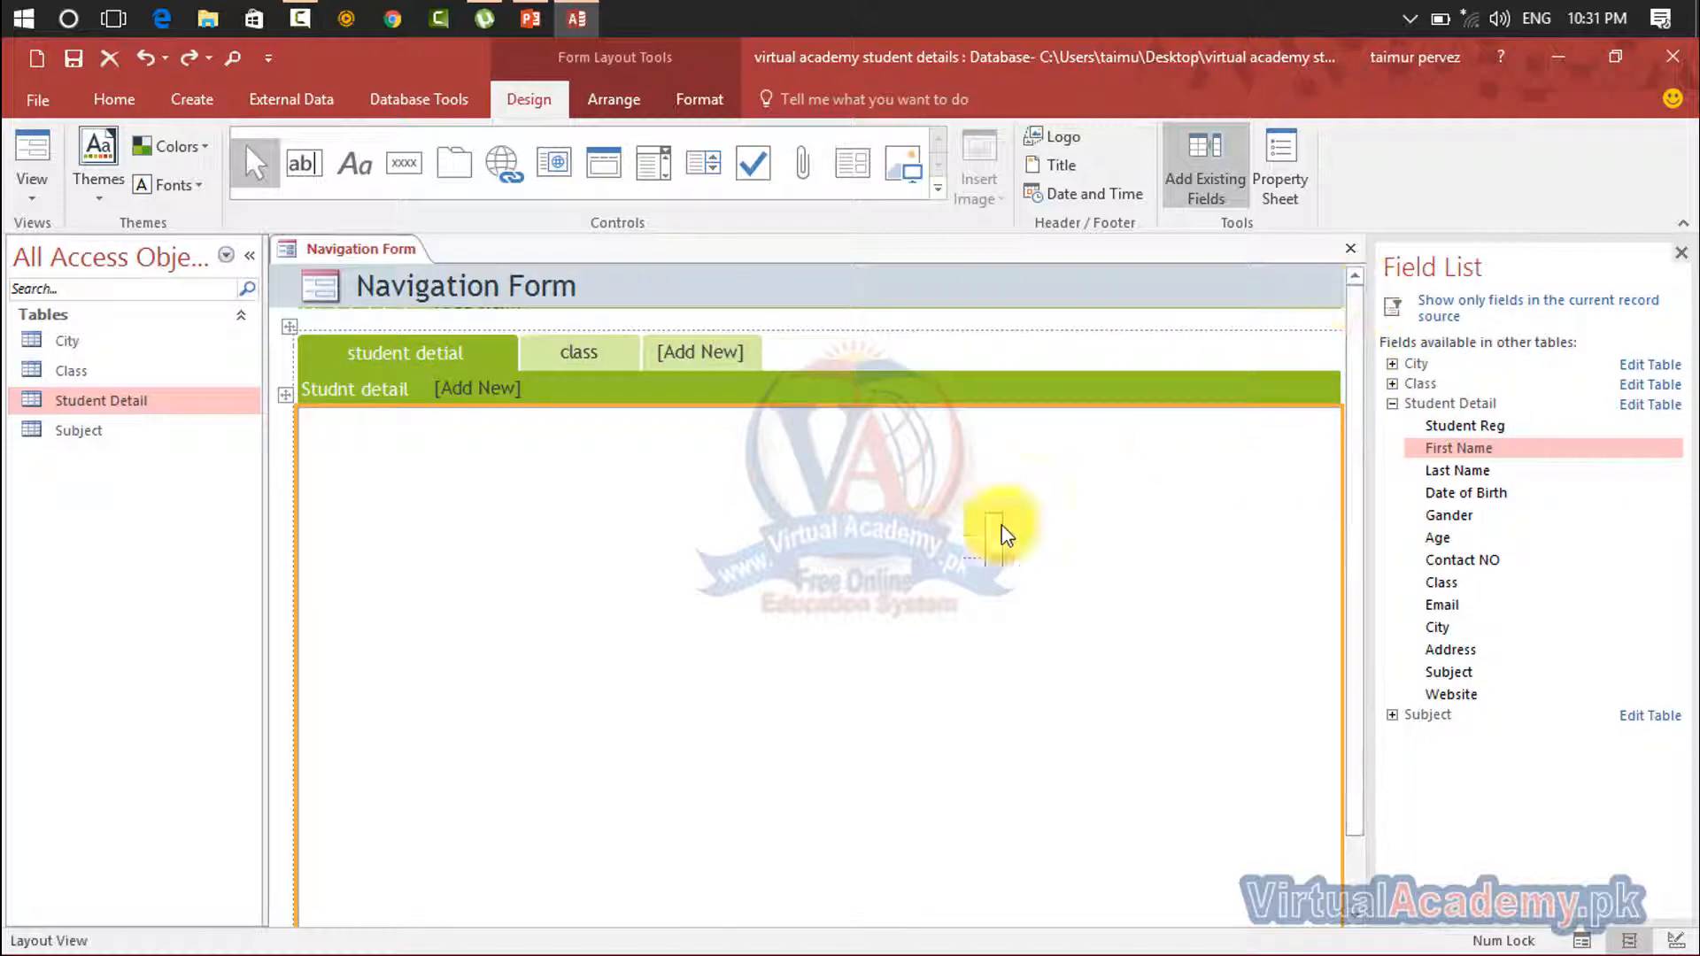
left_click(923, 547)
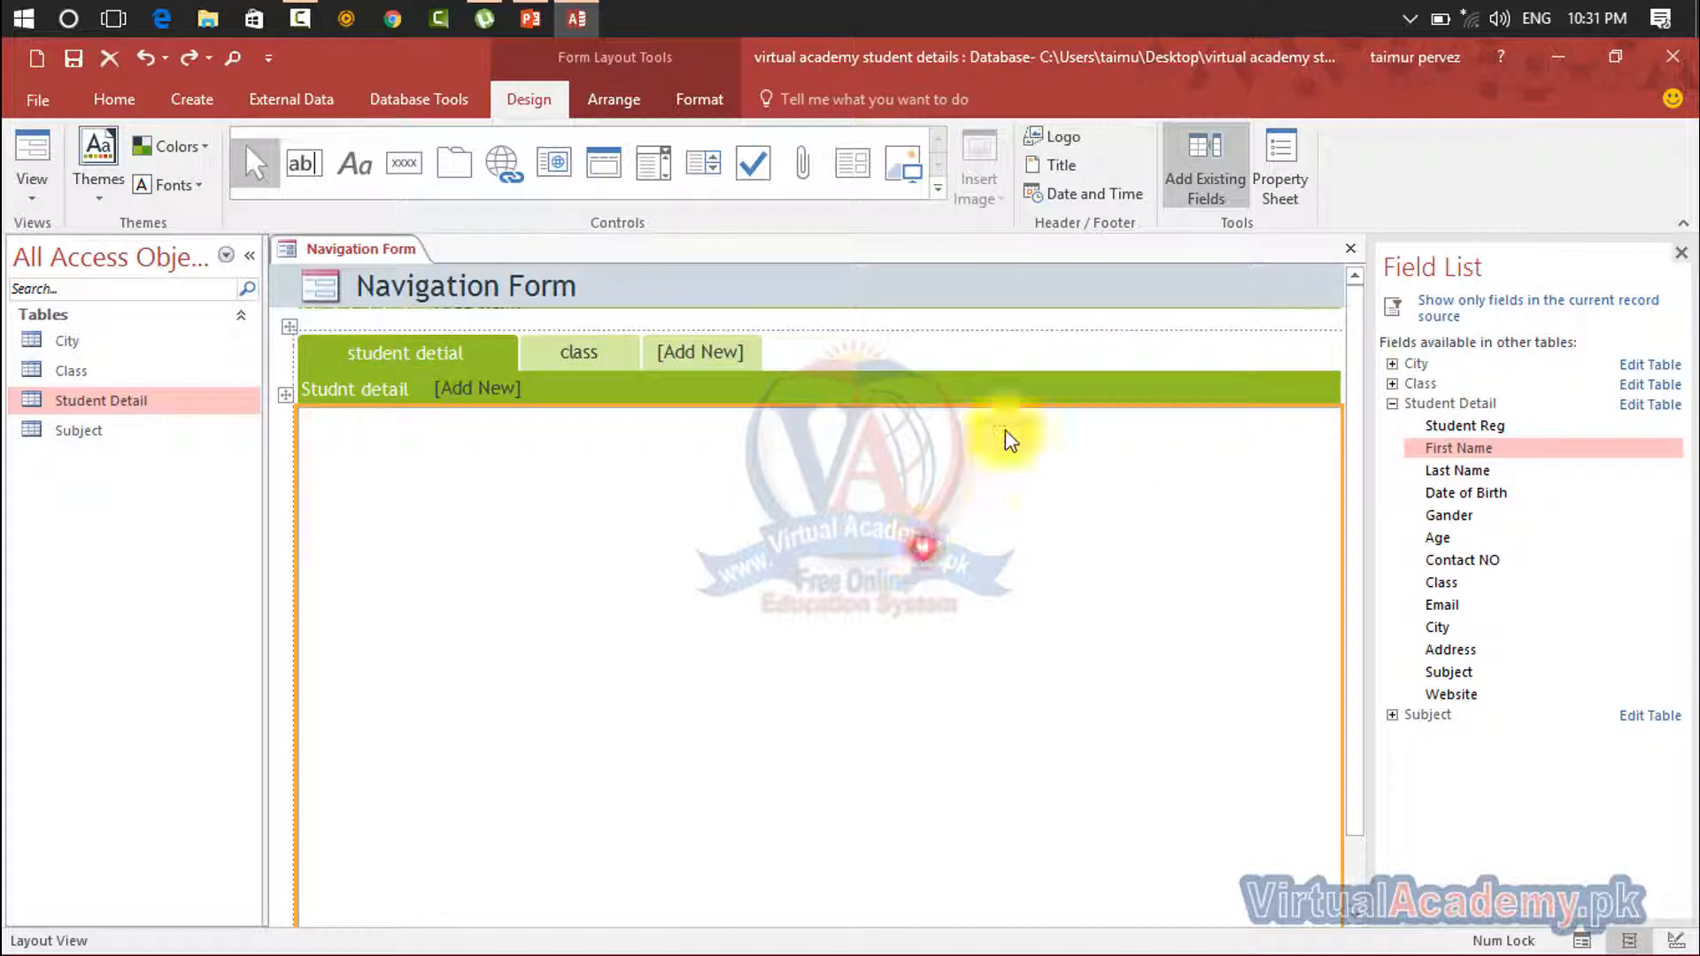
Add the Student Reg, First Name and Last Name fields from the Student Detail table beneath the navigation tabs
left_click(1474, 425)
left_click_drag(1475, 425, 437, 512)
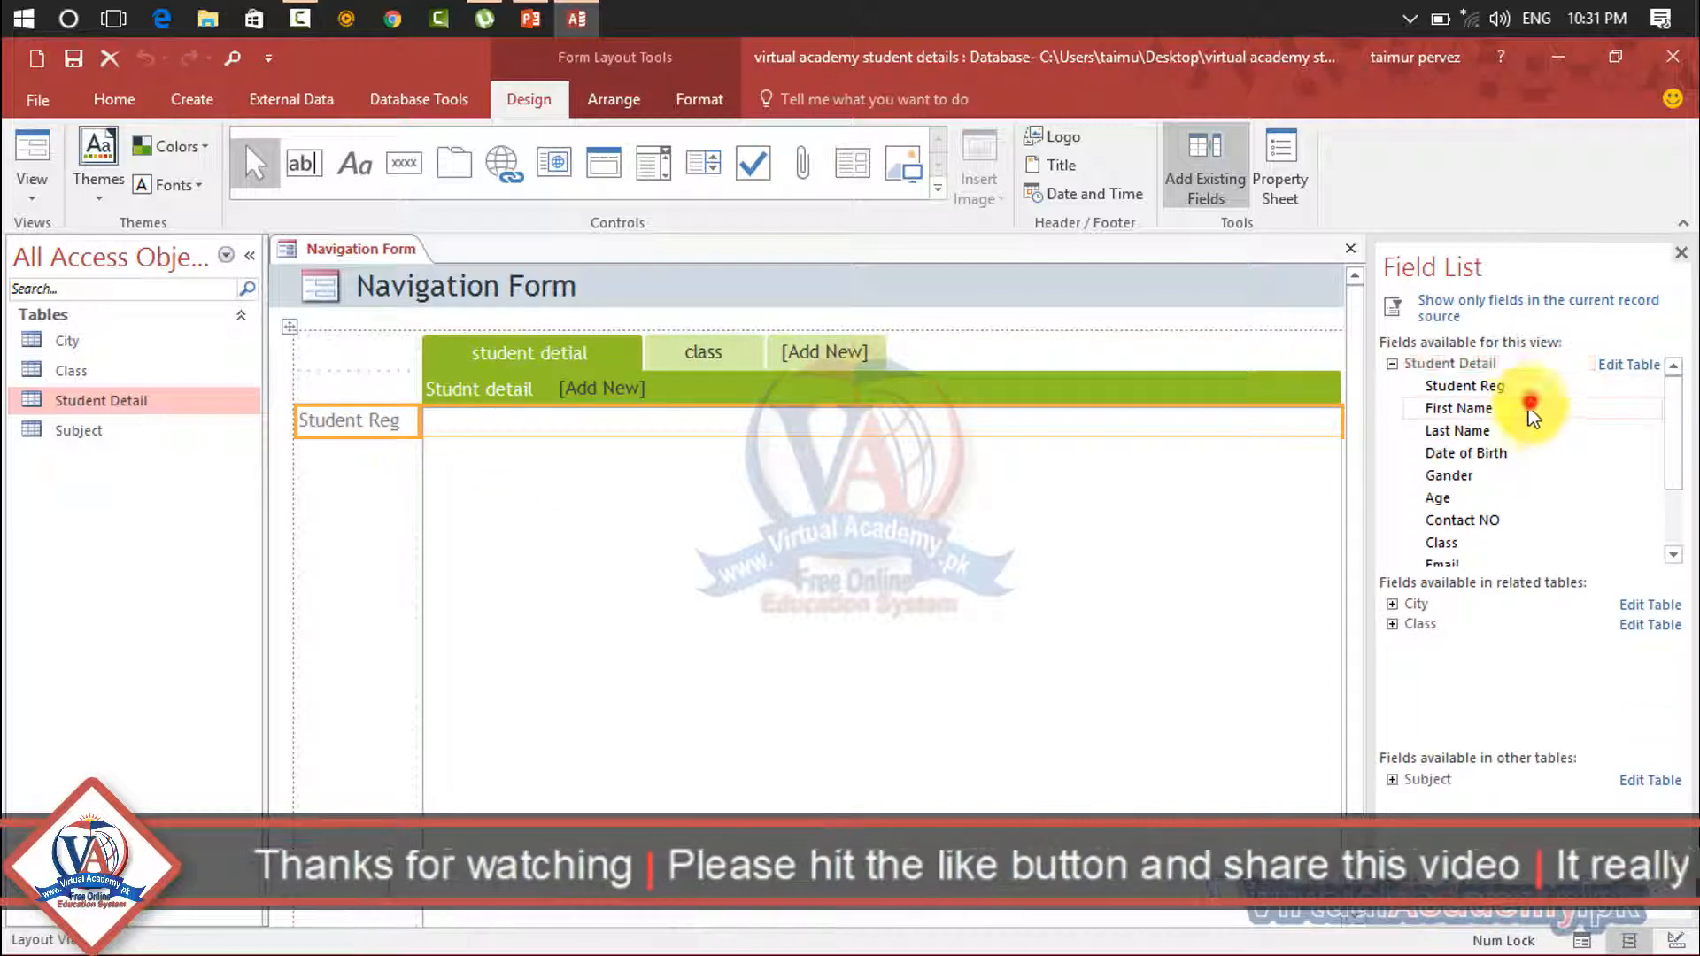
left_click_drag(1530, 406, 476, 508)
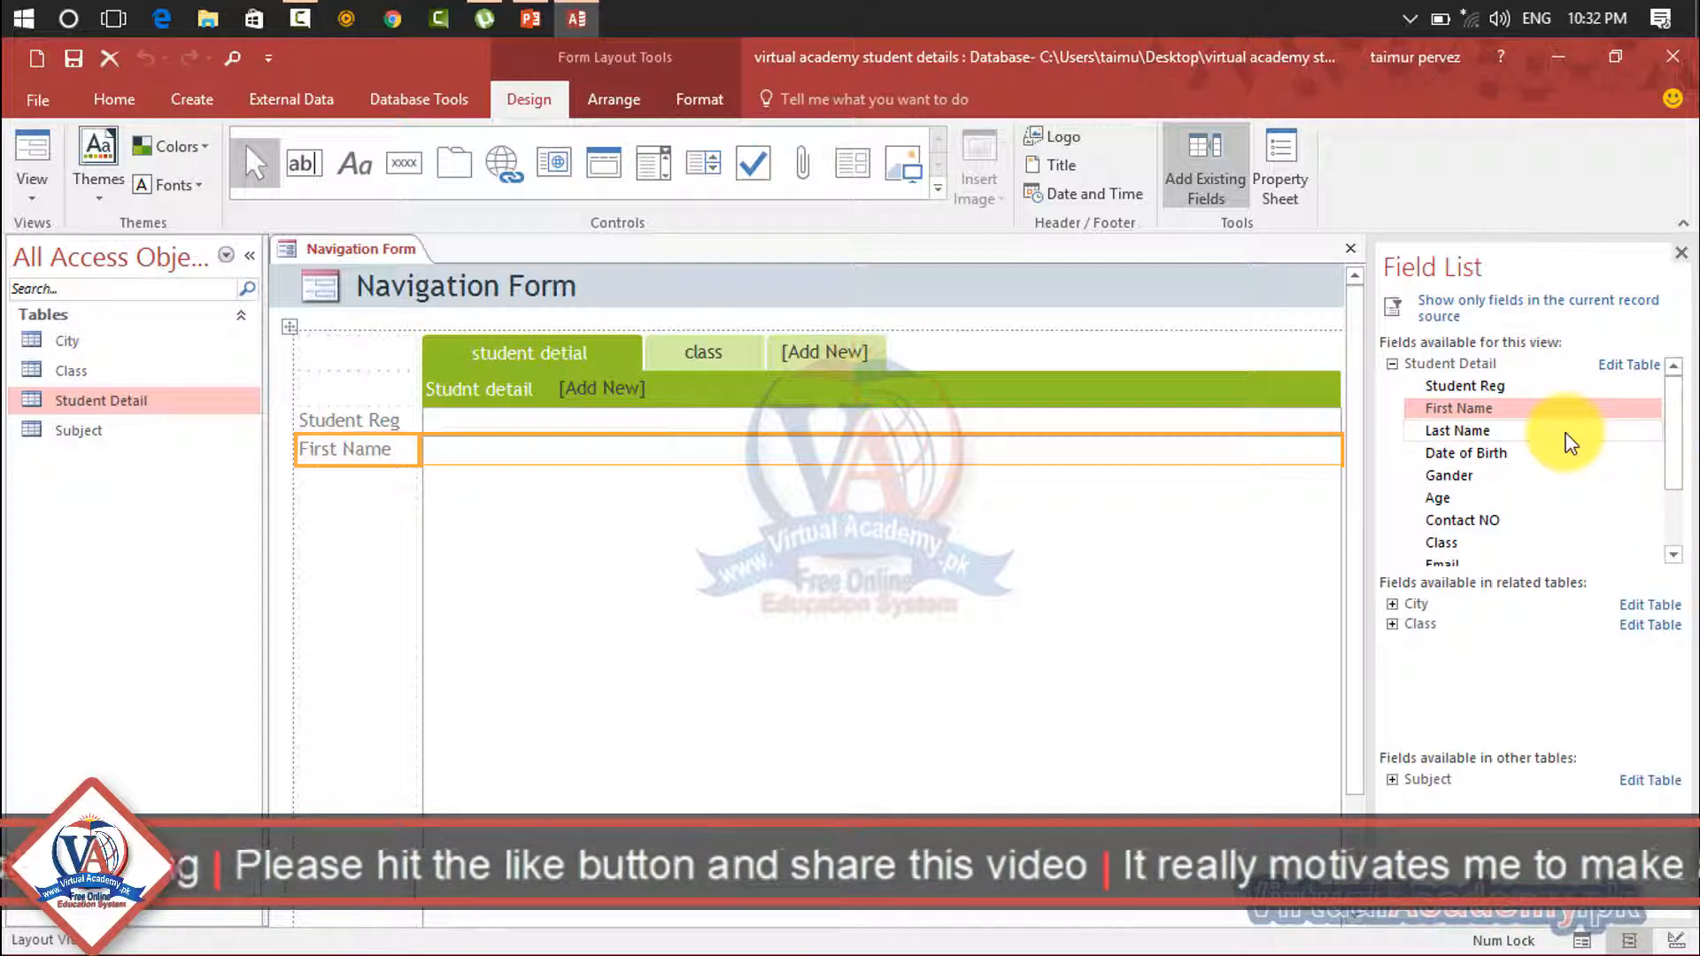
left_click_drag(1566, 431, 868, 532)
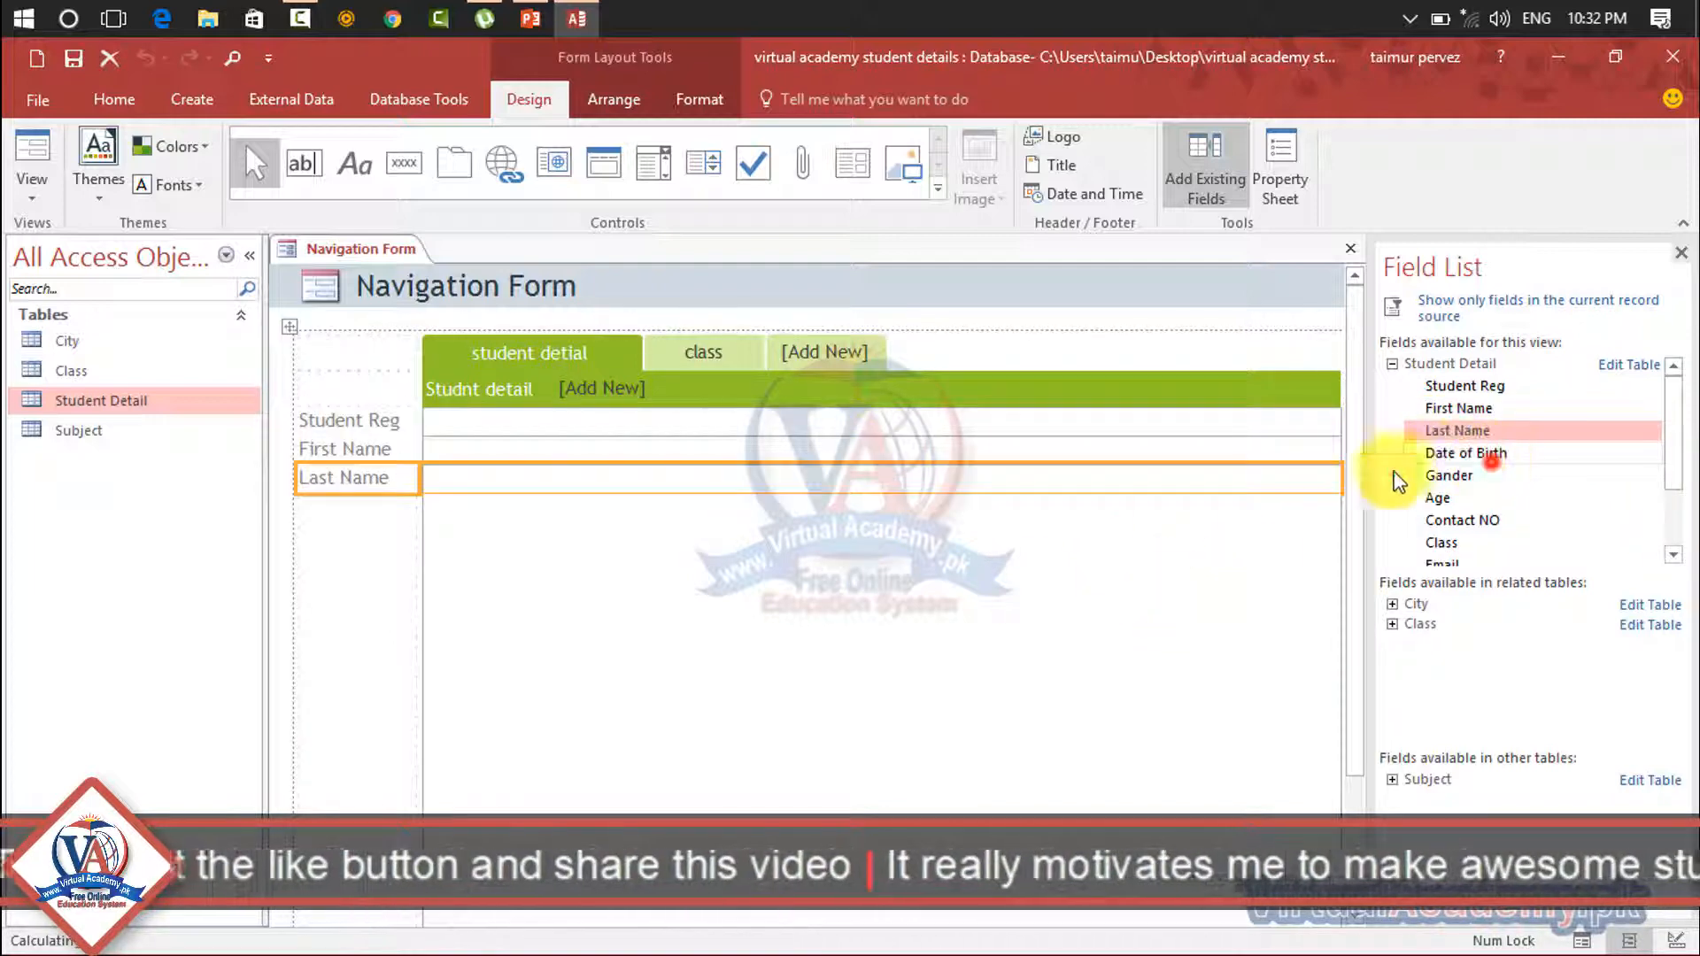
Switch between the "class" and "student detial" tabs to check which content each one shows
left_click(719, 354)
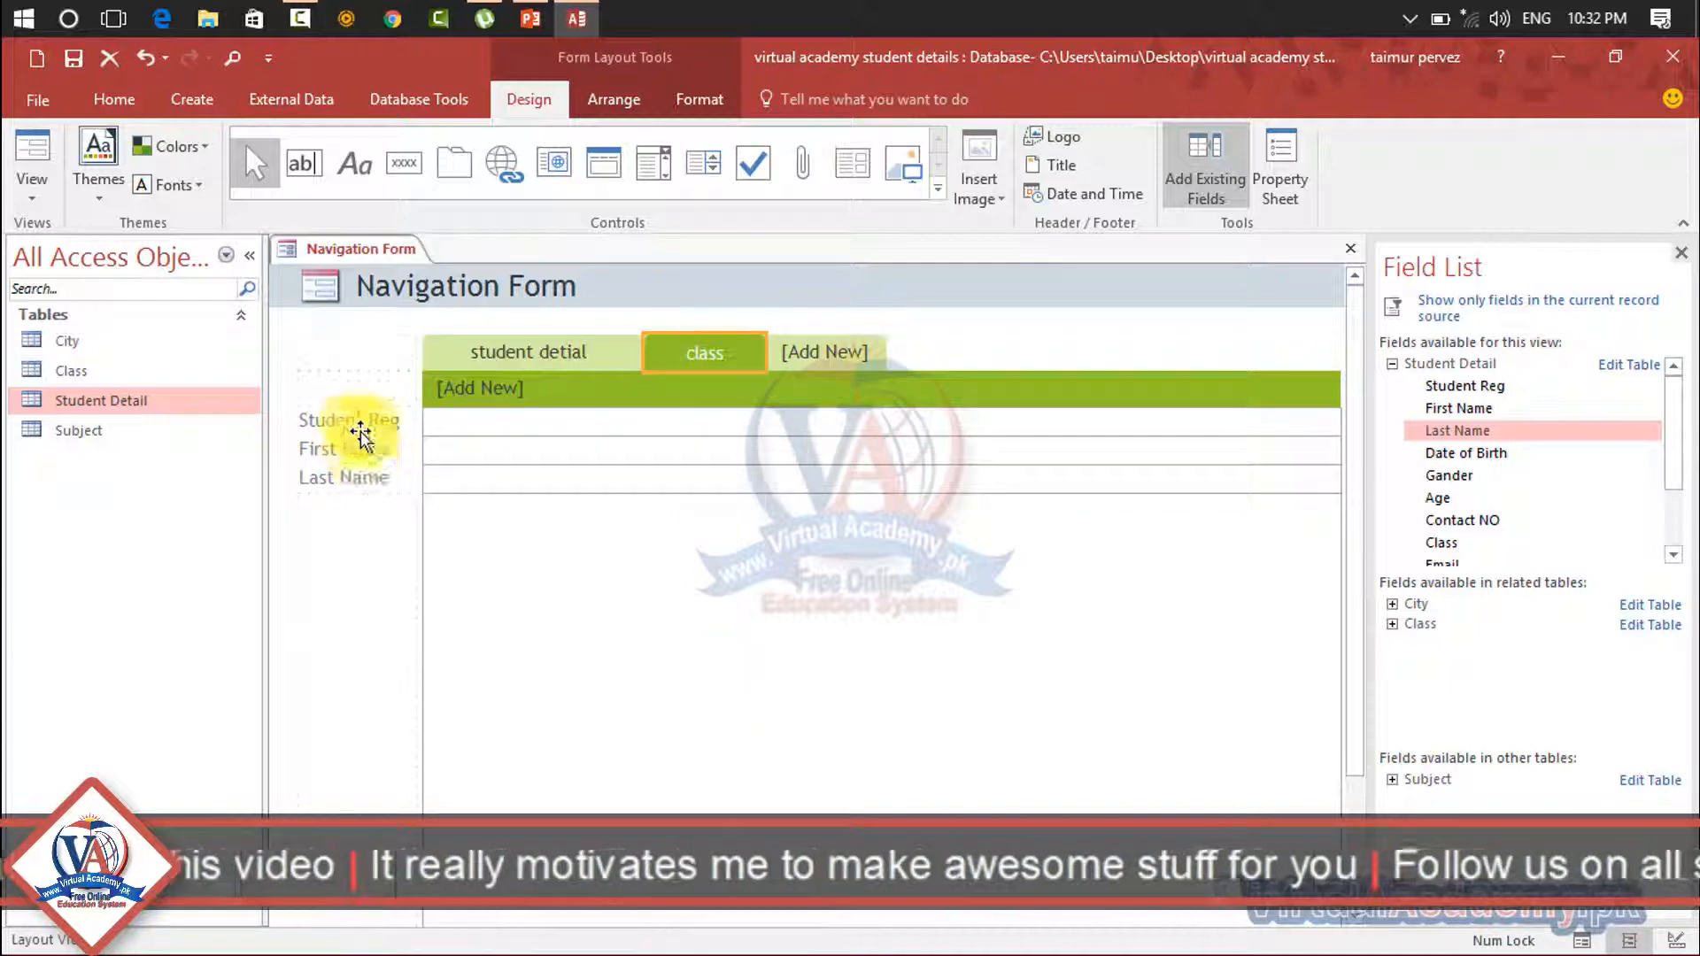
left_click(357, 425)
left_click(358, 487)
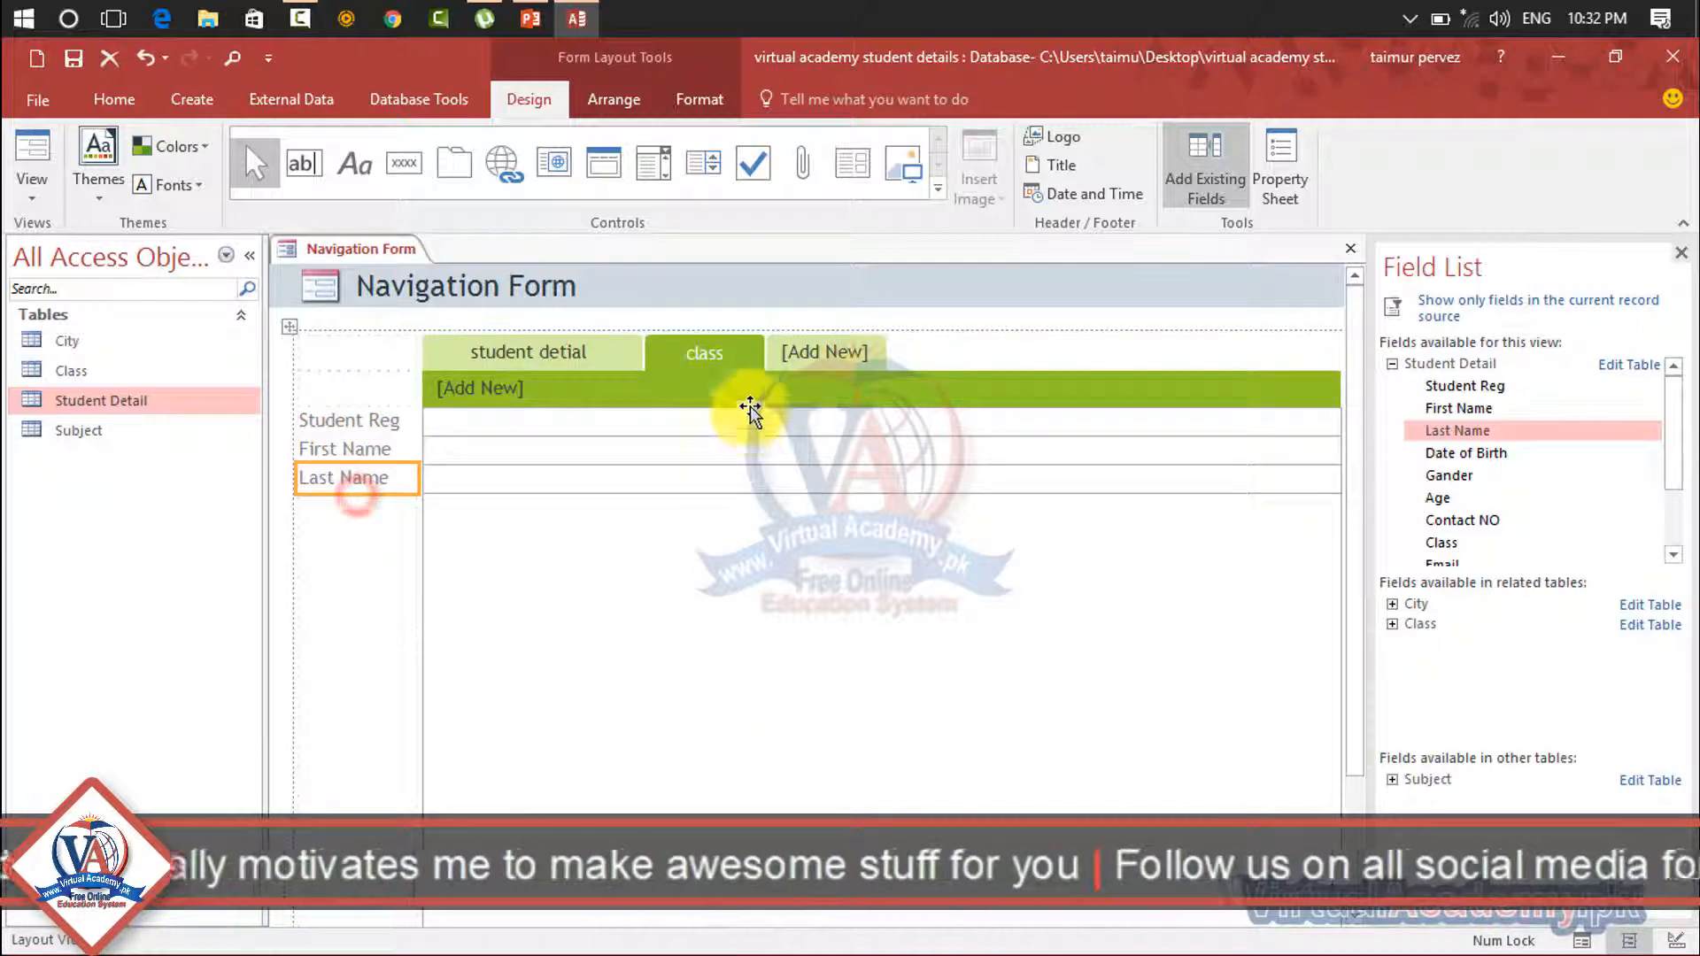
left_click(518, 352)
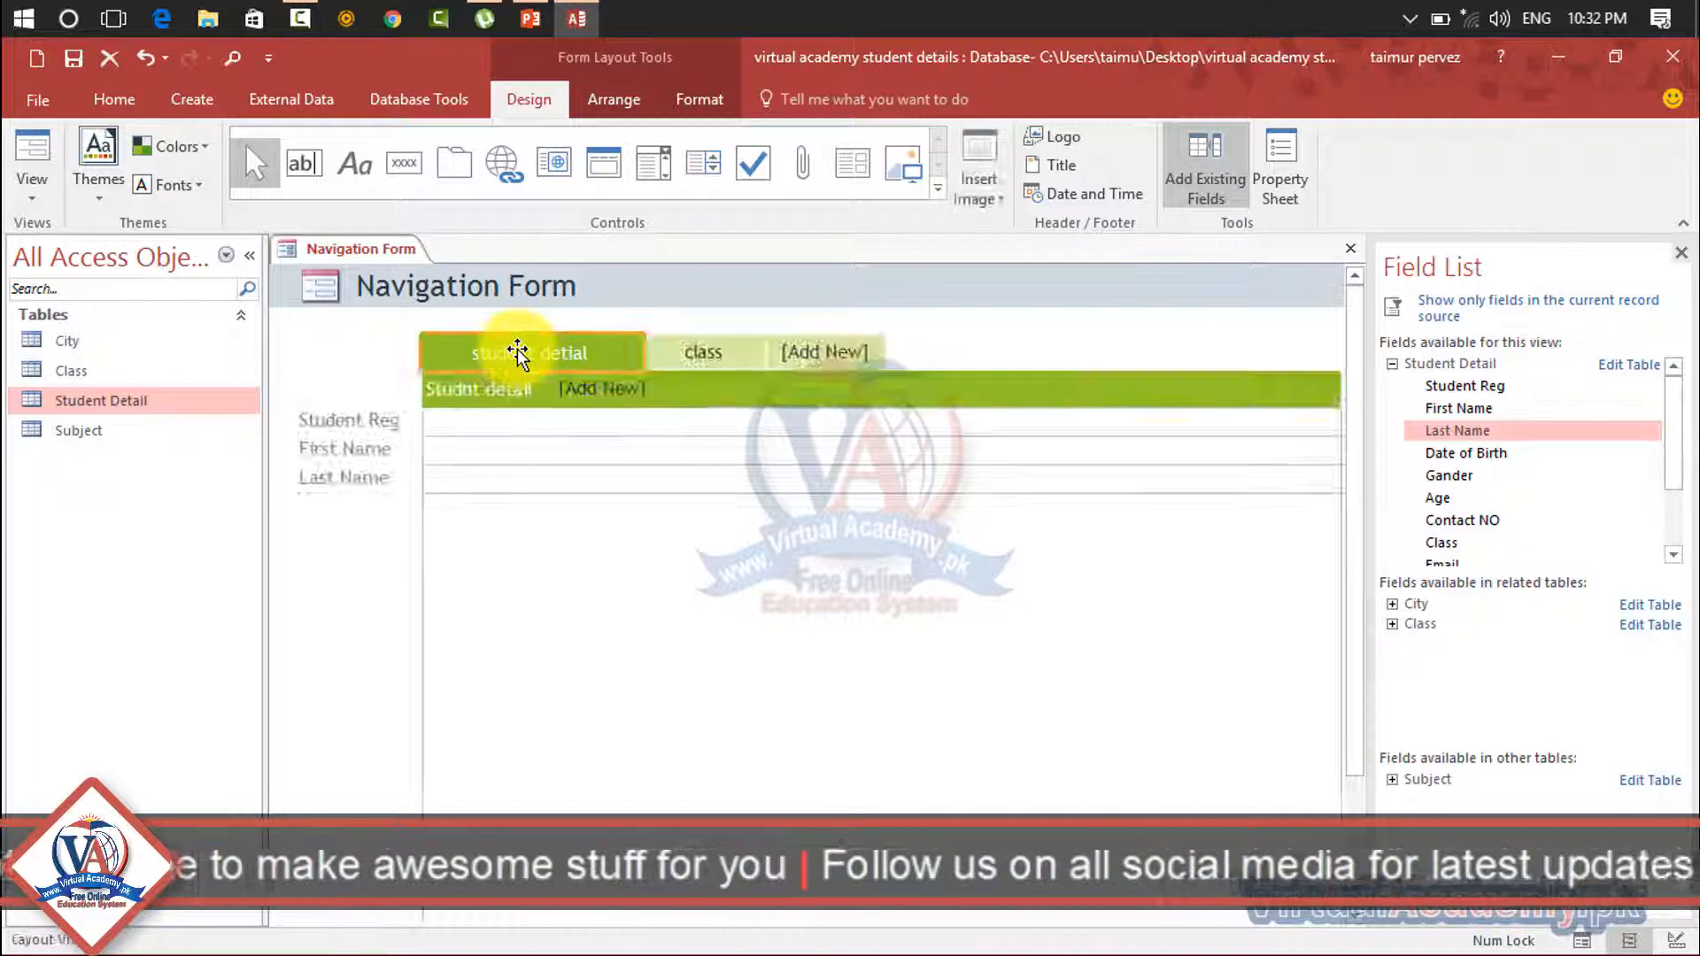
left_click(698, 361)
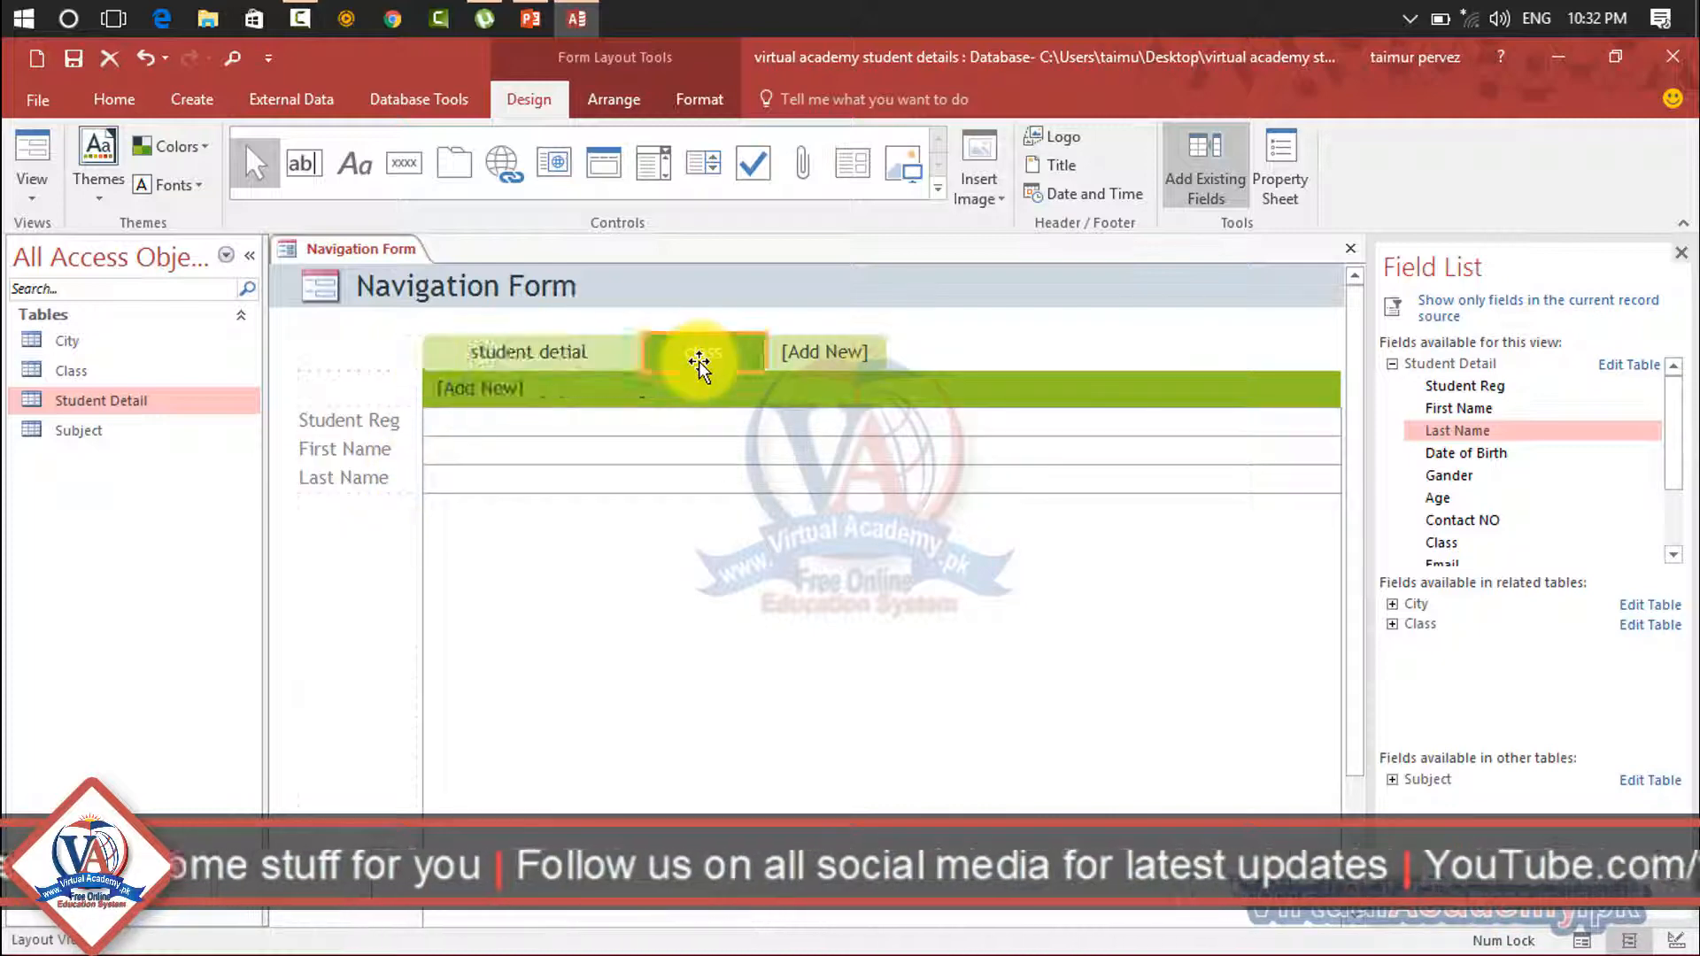
Close the Field List and the navigation form without saving the form's design
left_click(1681, 253)
left_click(1685, 250)
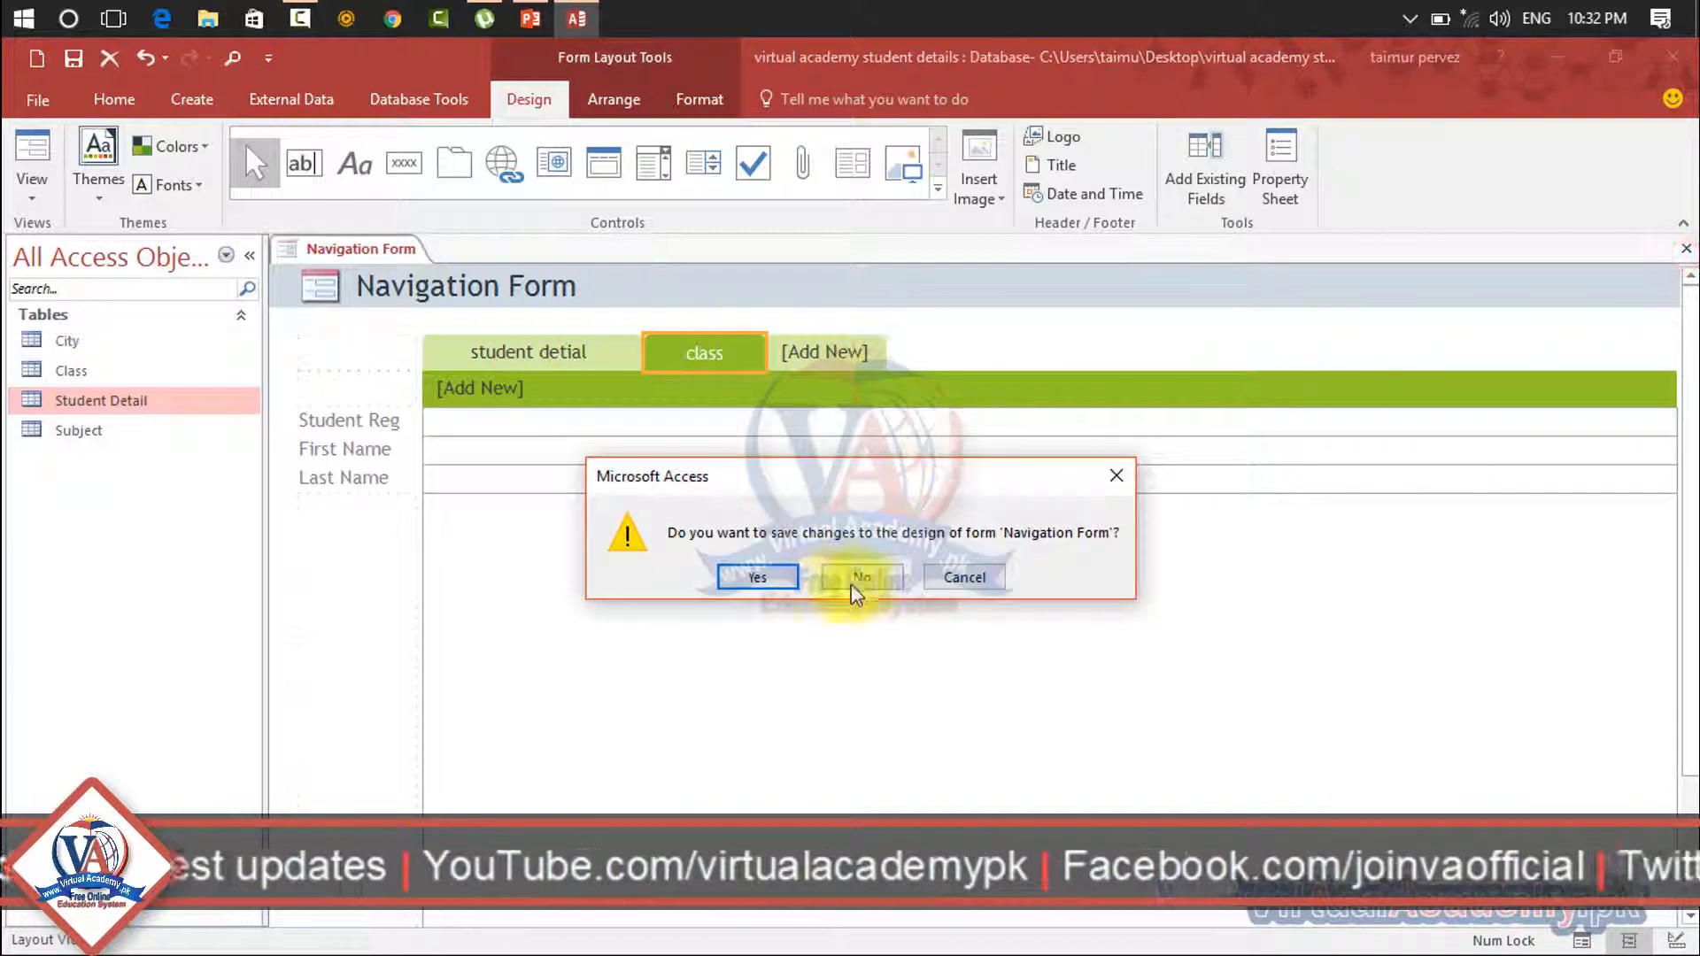
left_click(859, 577)
Create a Multiple Items form from the Student Detail table
left_click(199, 104)
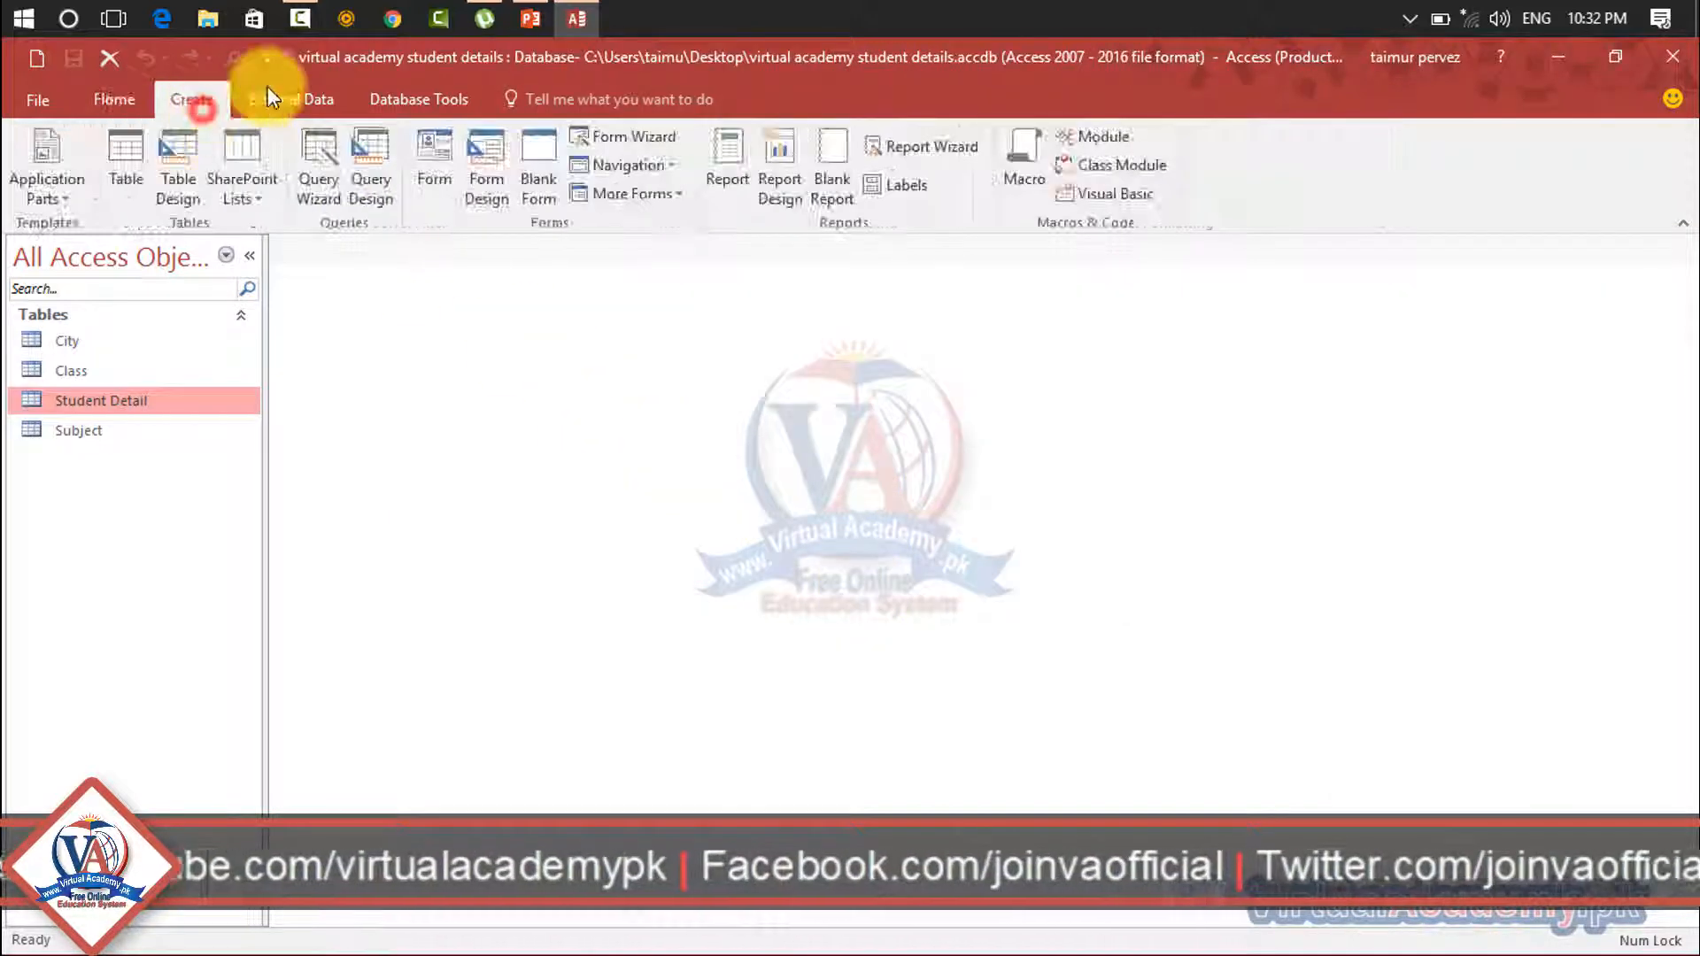
left_click(669, 196)
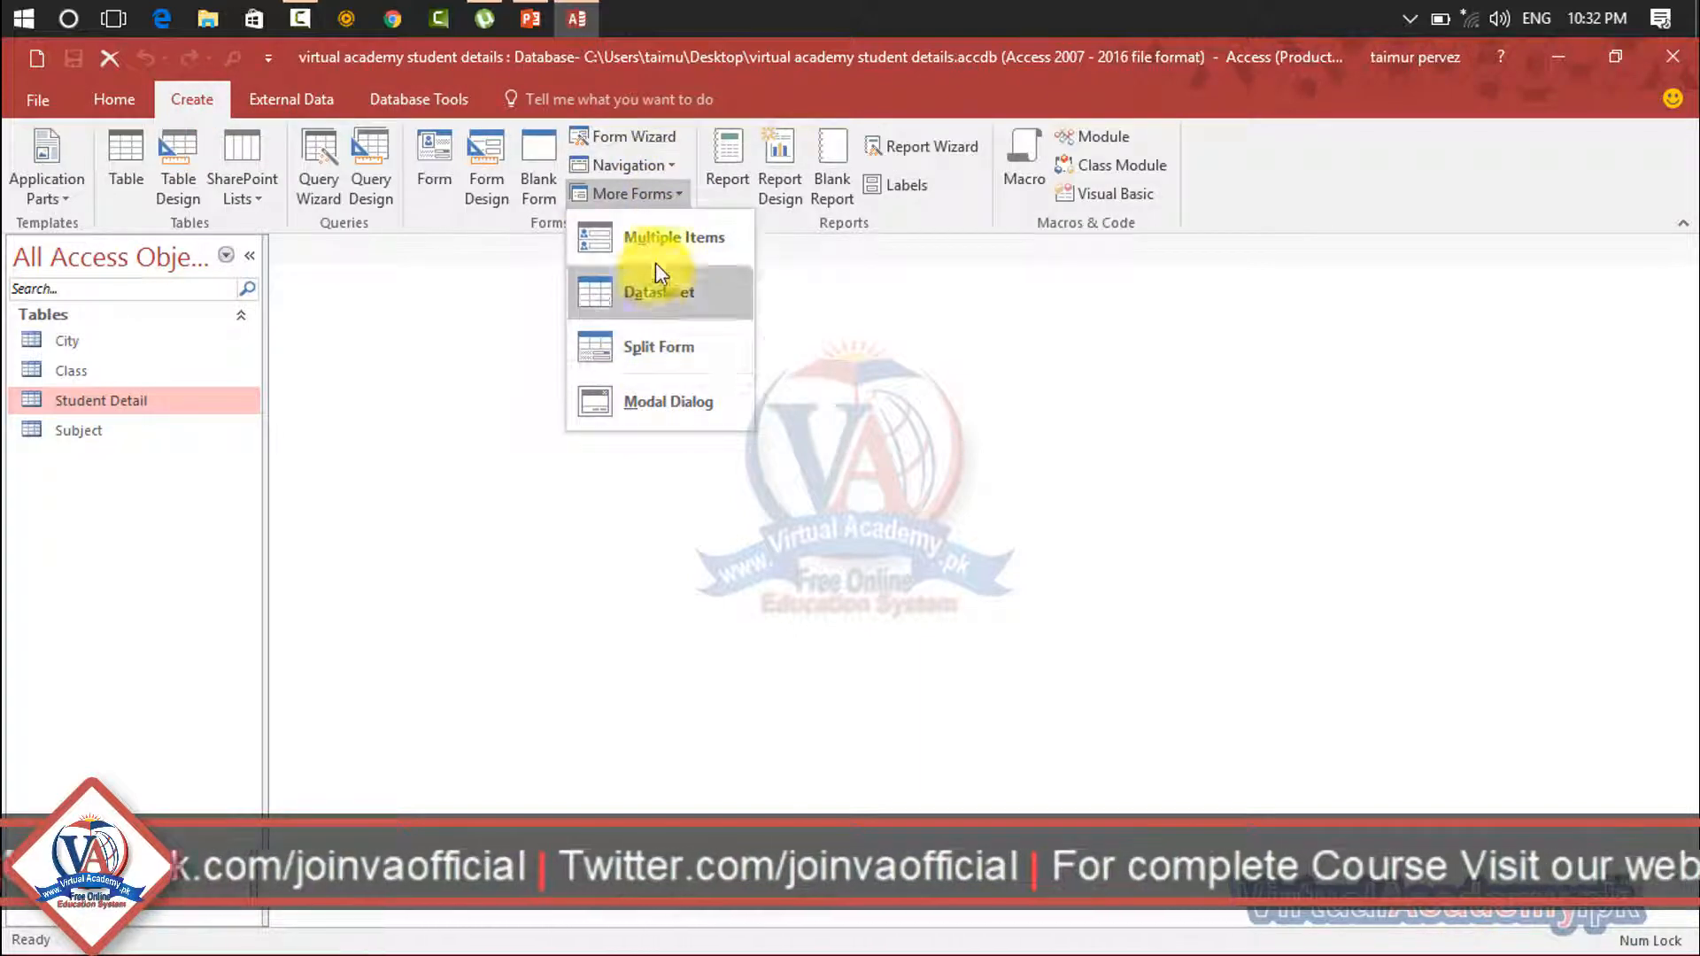
left_click(655, 240)
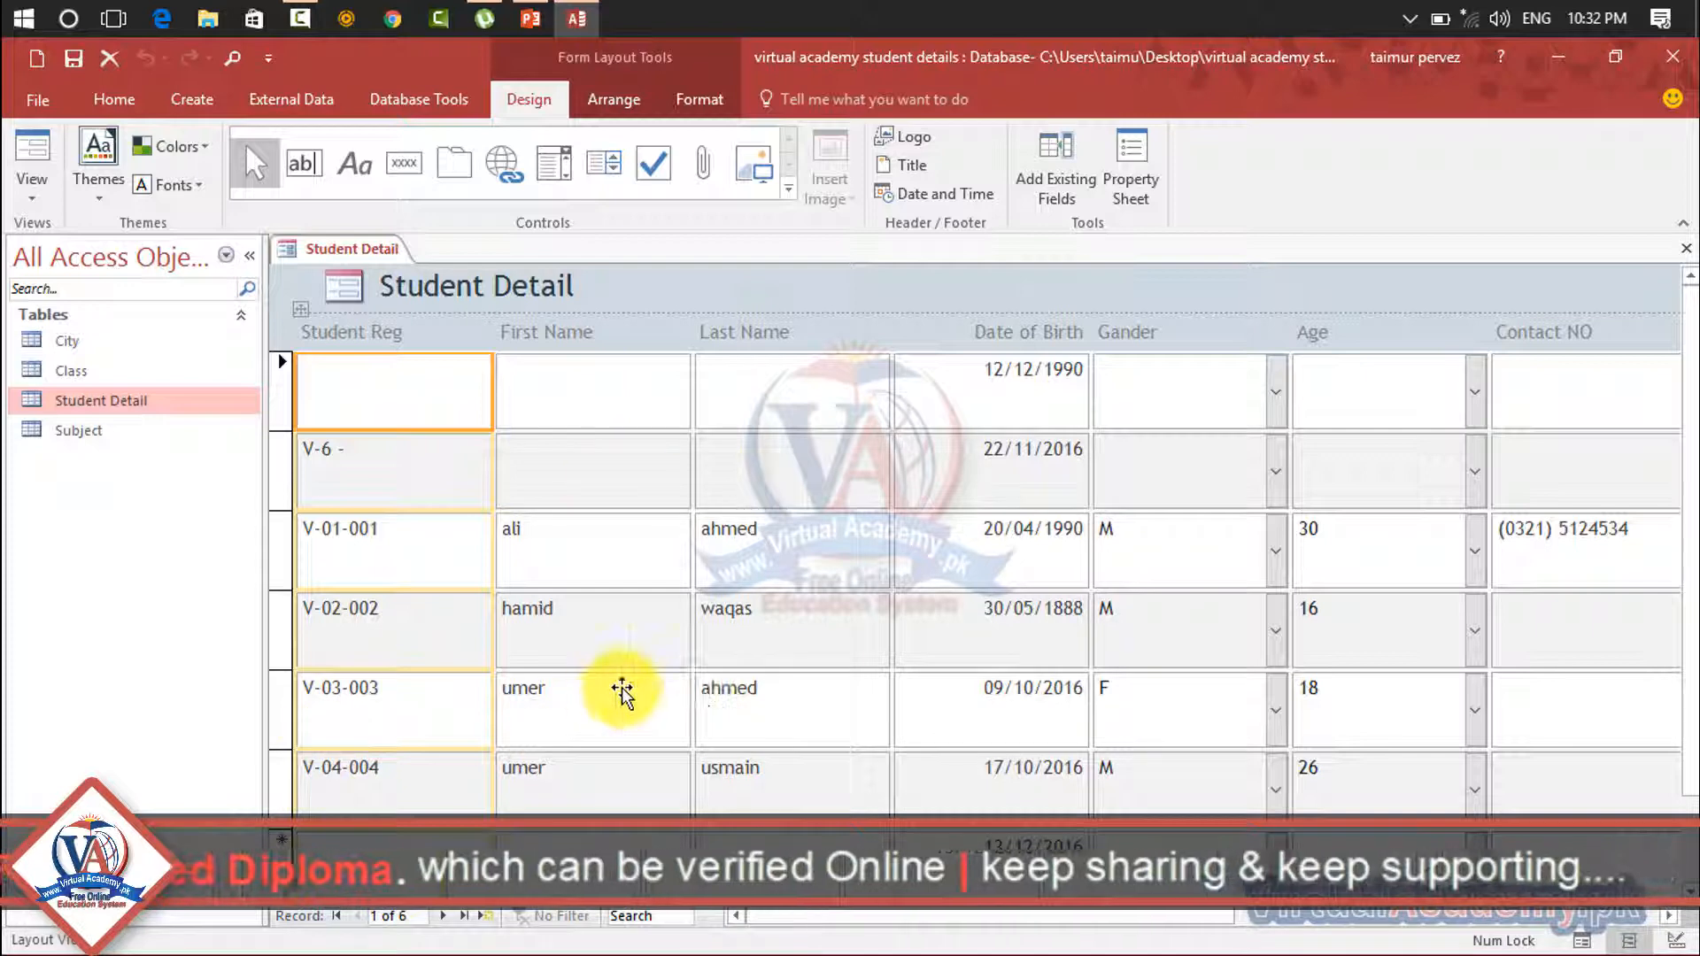
Close the Student Detail multiple items form without saving it and return to the form creation commands
left_click(1689, 251)
left_click(868, 581)
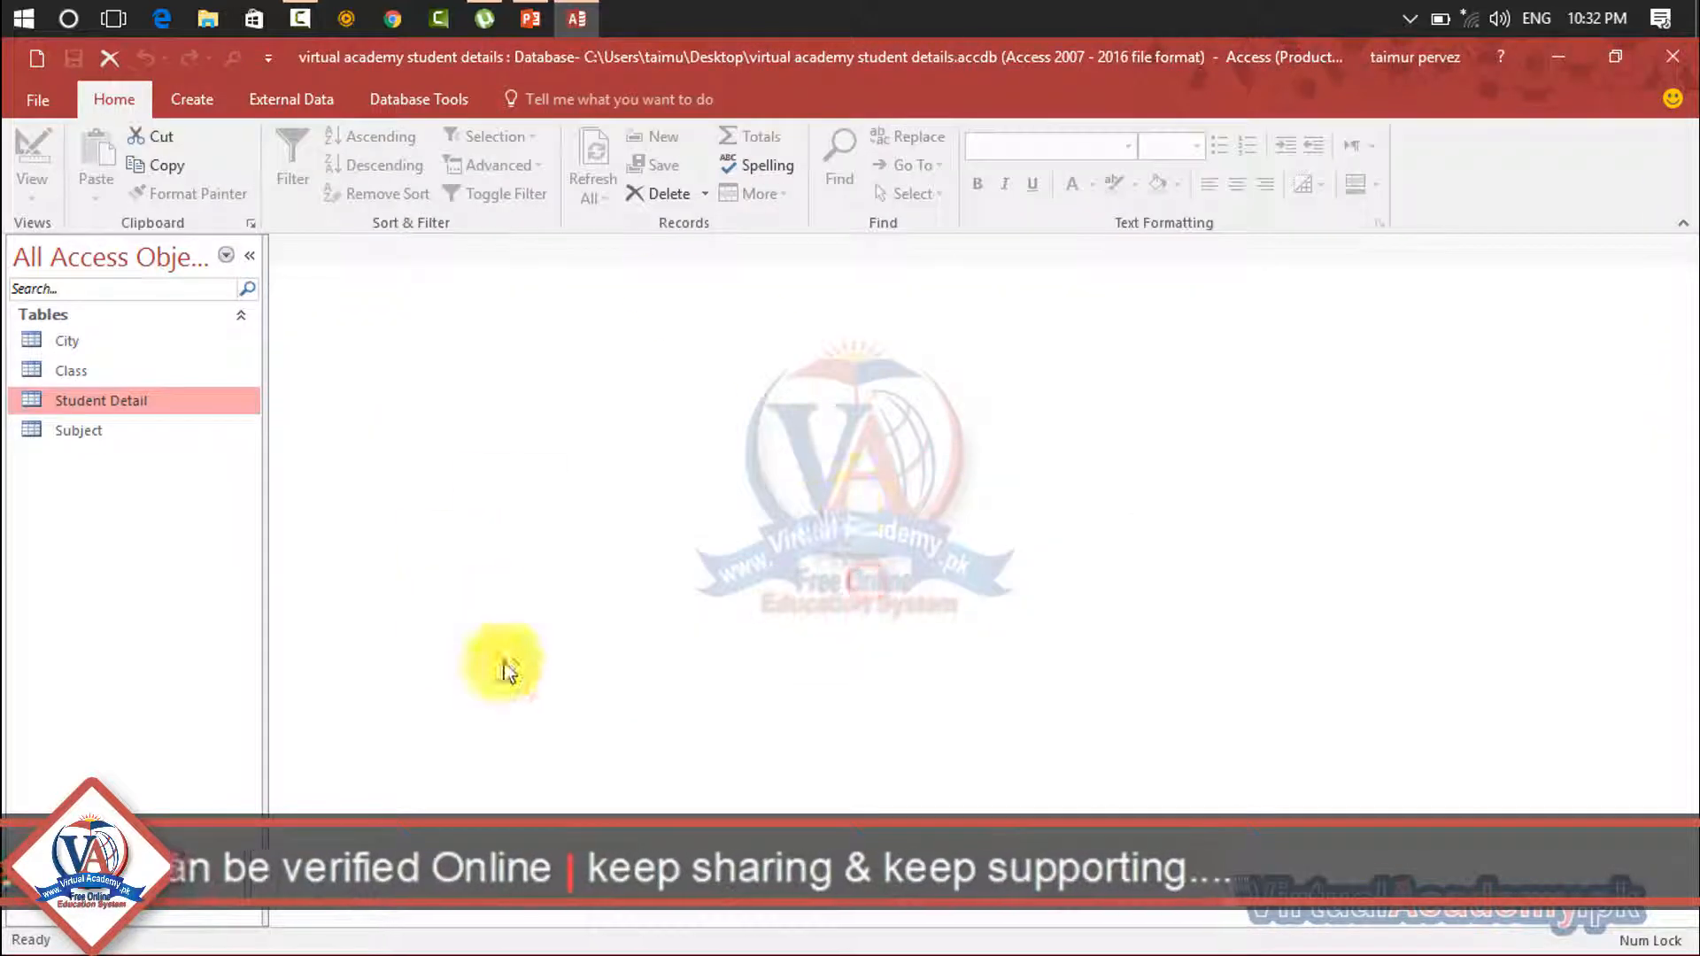
left_click(192, 99)
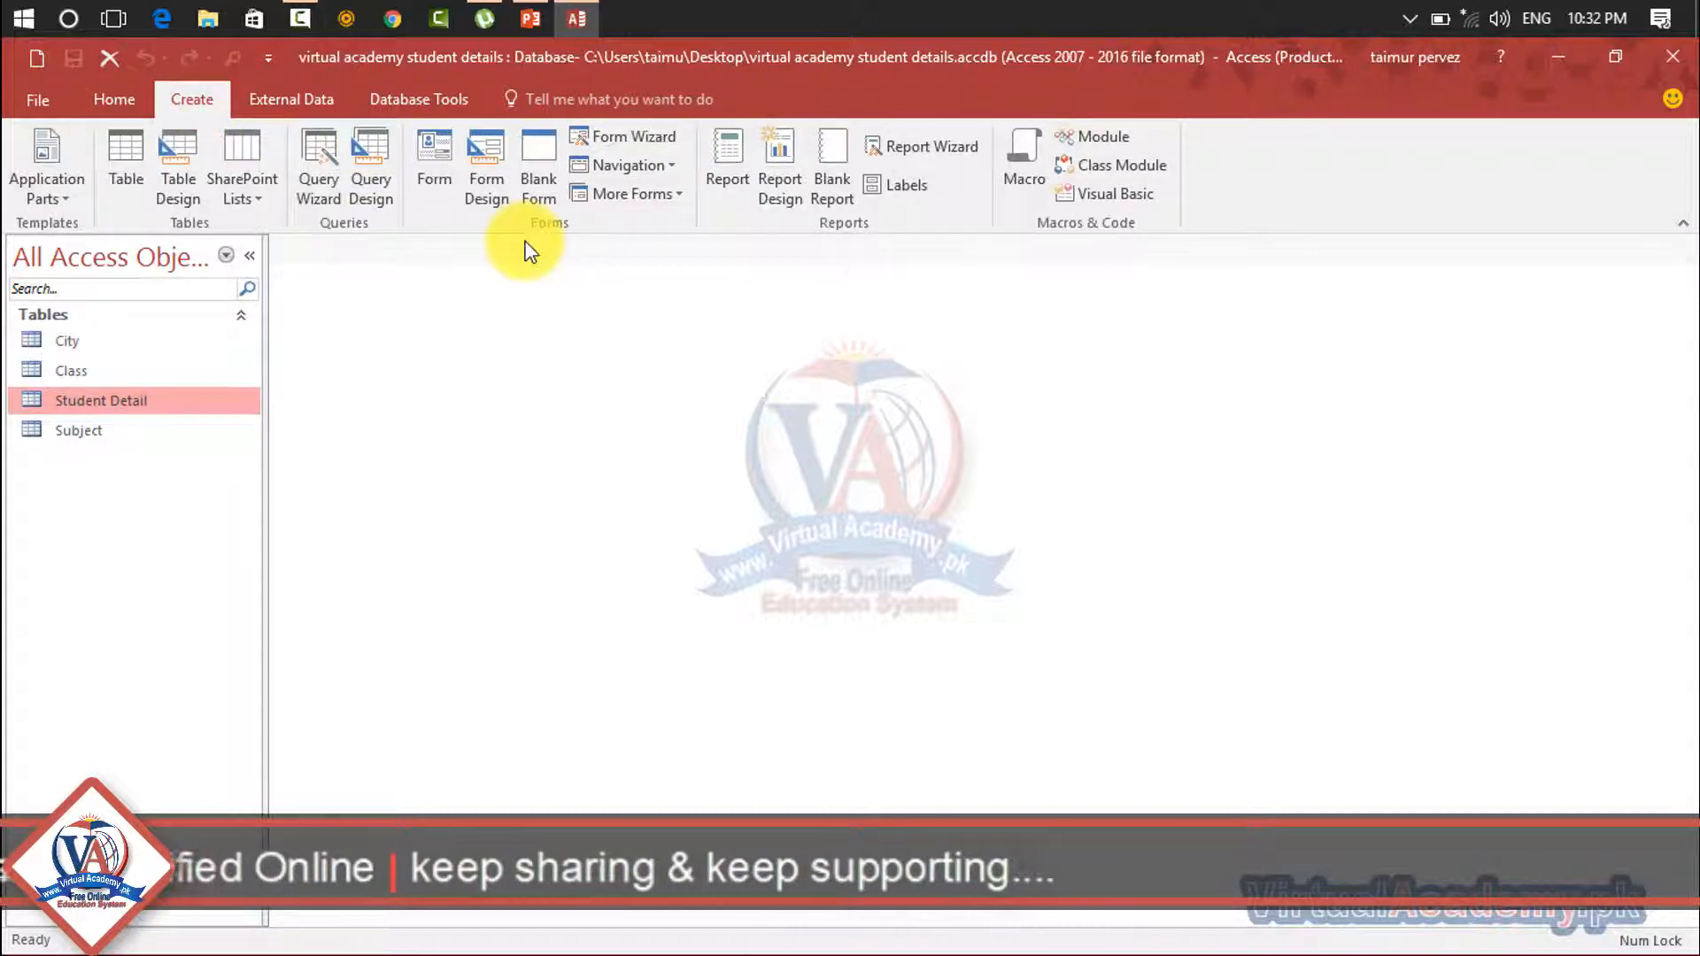